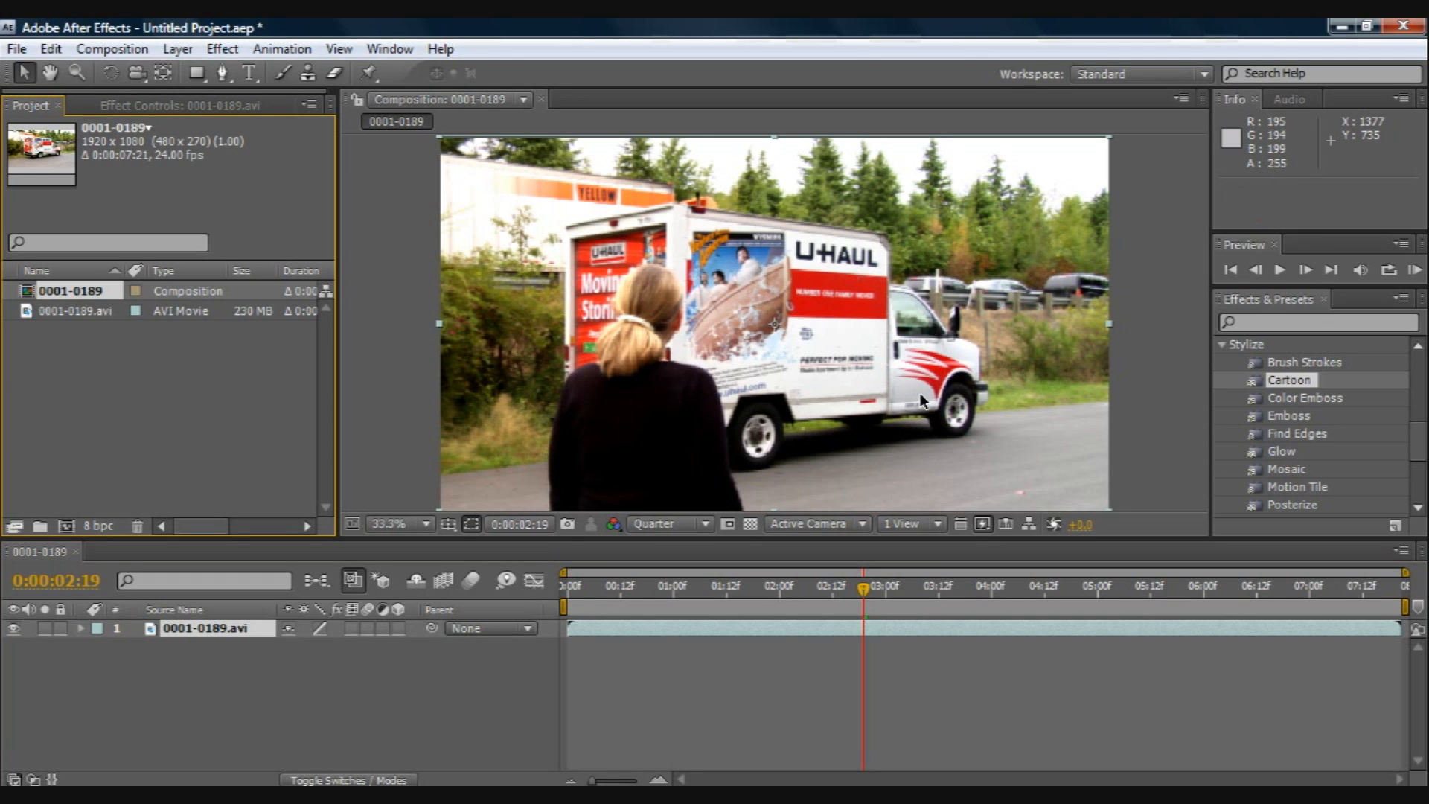
Step: Apply the Cartoon effect to the 0001-0189.avi layer and render only its edges
{"action": "double_click", "coordinate": [1282, 381]}
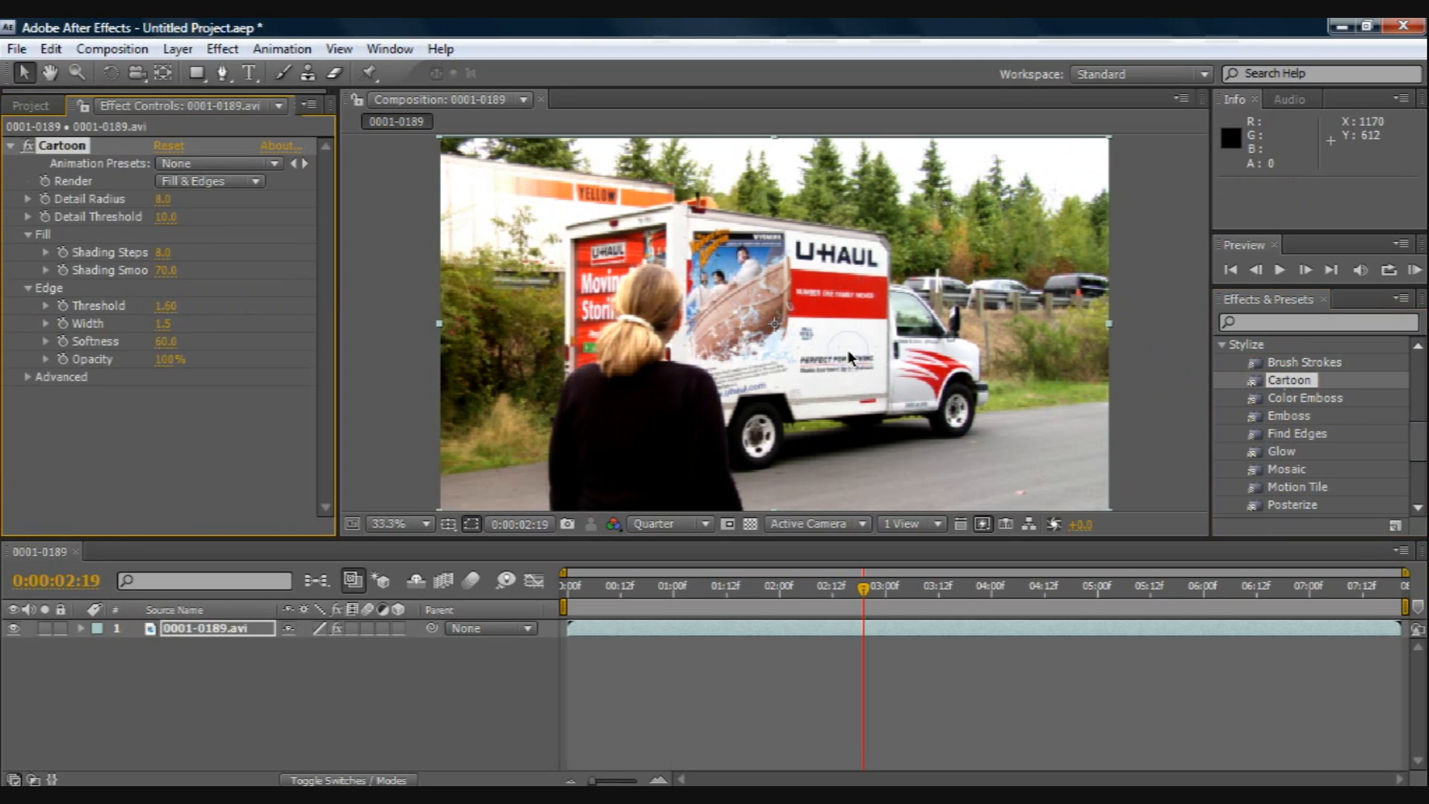
{"action": "left_click", "coordinate": [185, 181]}
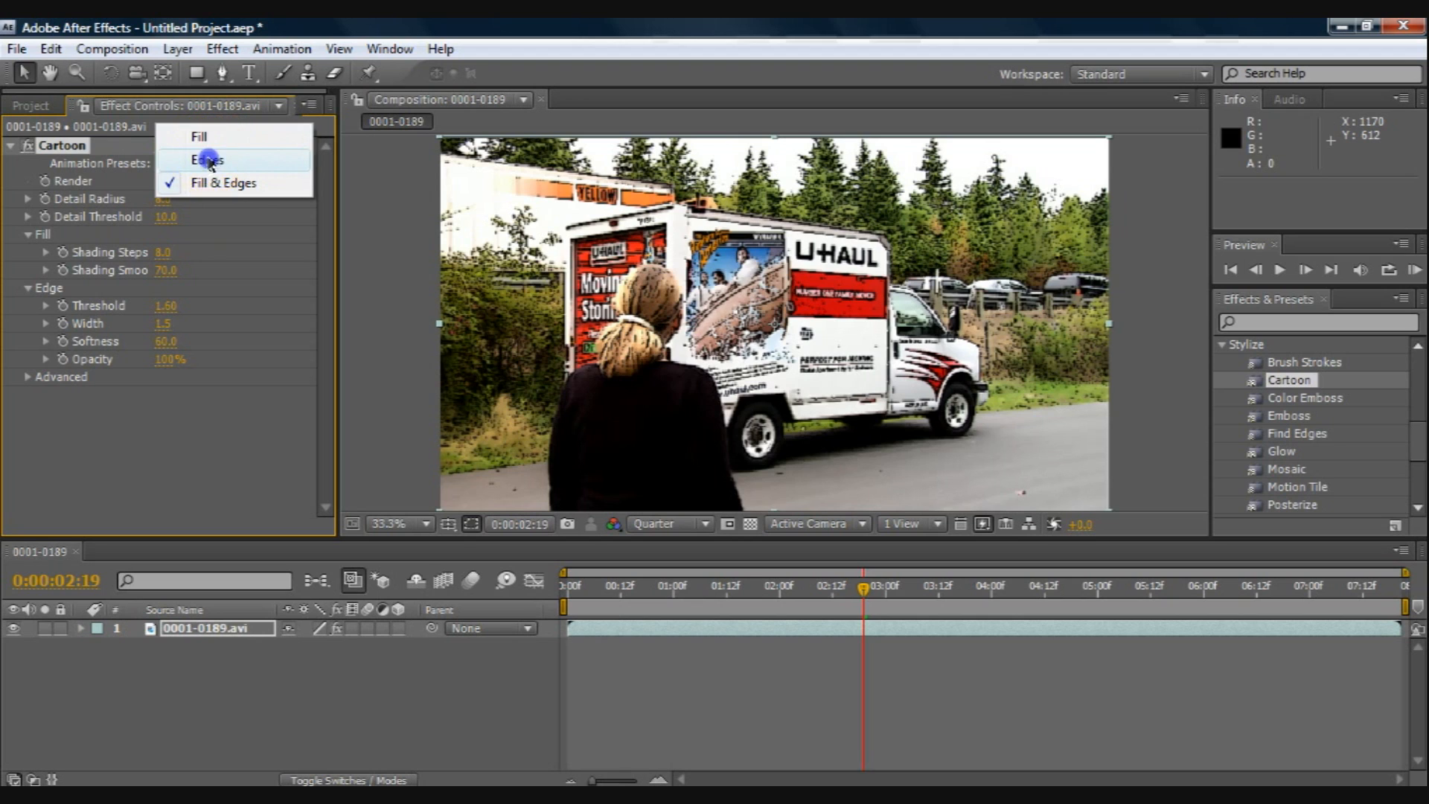
{"action": "left_click", "coordinate": [211, 160]}
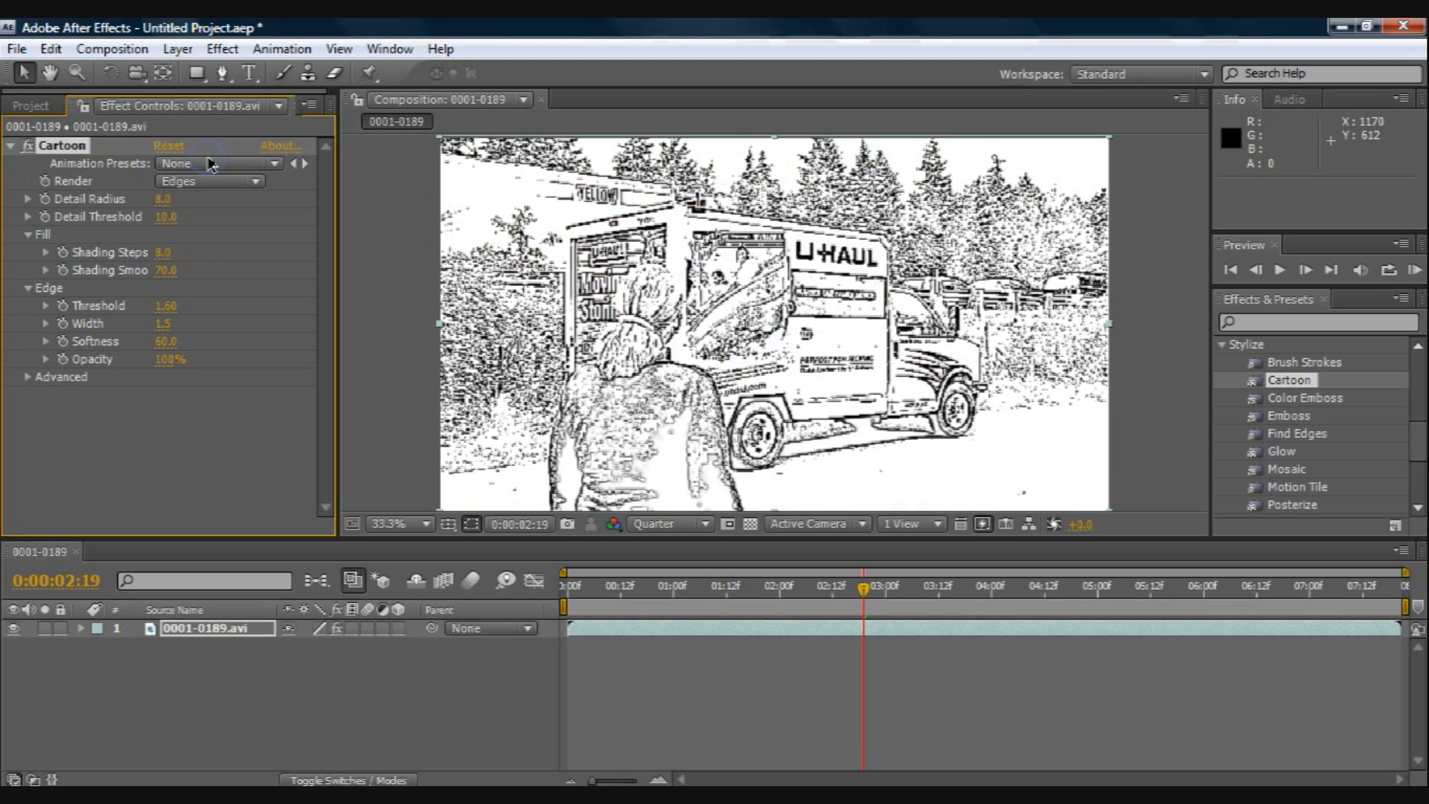
Step: Set the Cartoon effect's edge threshold to 2.37 and edge width to 2.3
{"action": "left_click", "coordinate": [46, 305]}
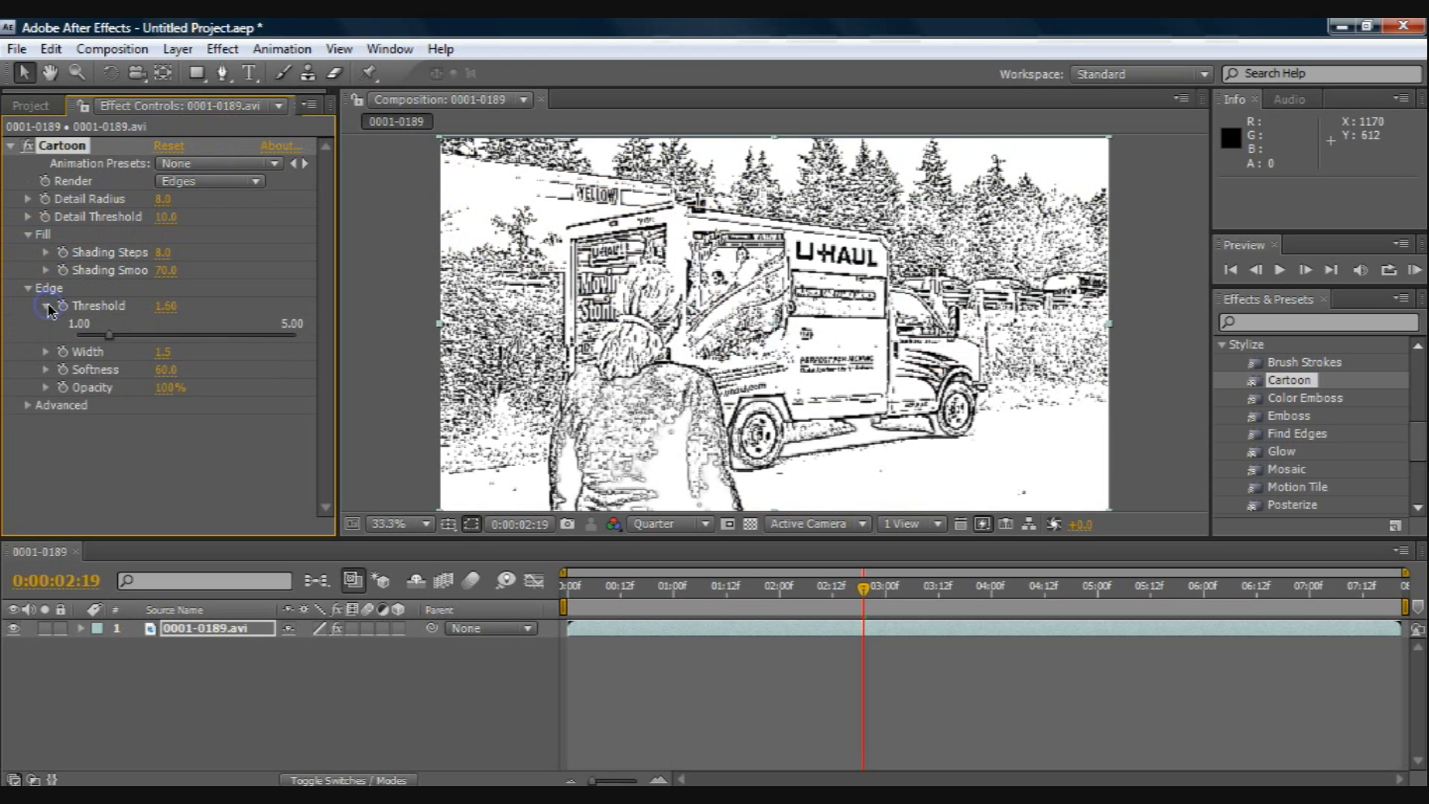
{"action": "mouse_move", "coordinate": [110, 335]}
{"action": "left_mouse_down"}
{"action": "mouse_move", "coordinate": [191, 335]}
{"action": "mouse_move", "coordinate": [151, 335]}
{"action": "left_mouse_up"}
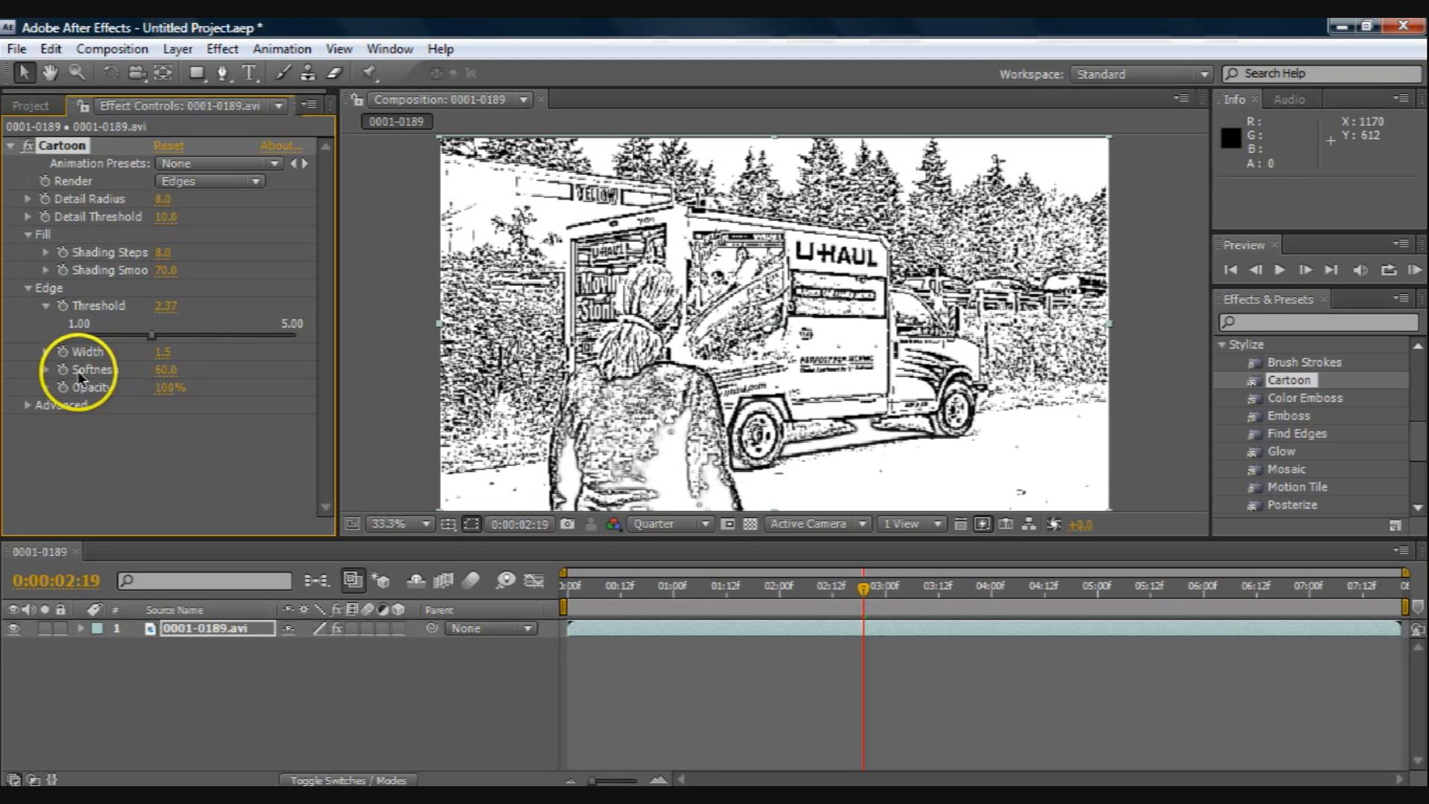
{"action": "left_click", "coordinate": [46, 352]}
Step: Preview the Cartoon effect with Render set to Fill & Edges, and to Fill only
{"action": "left_click", "coordinate": [207, 181]}
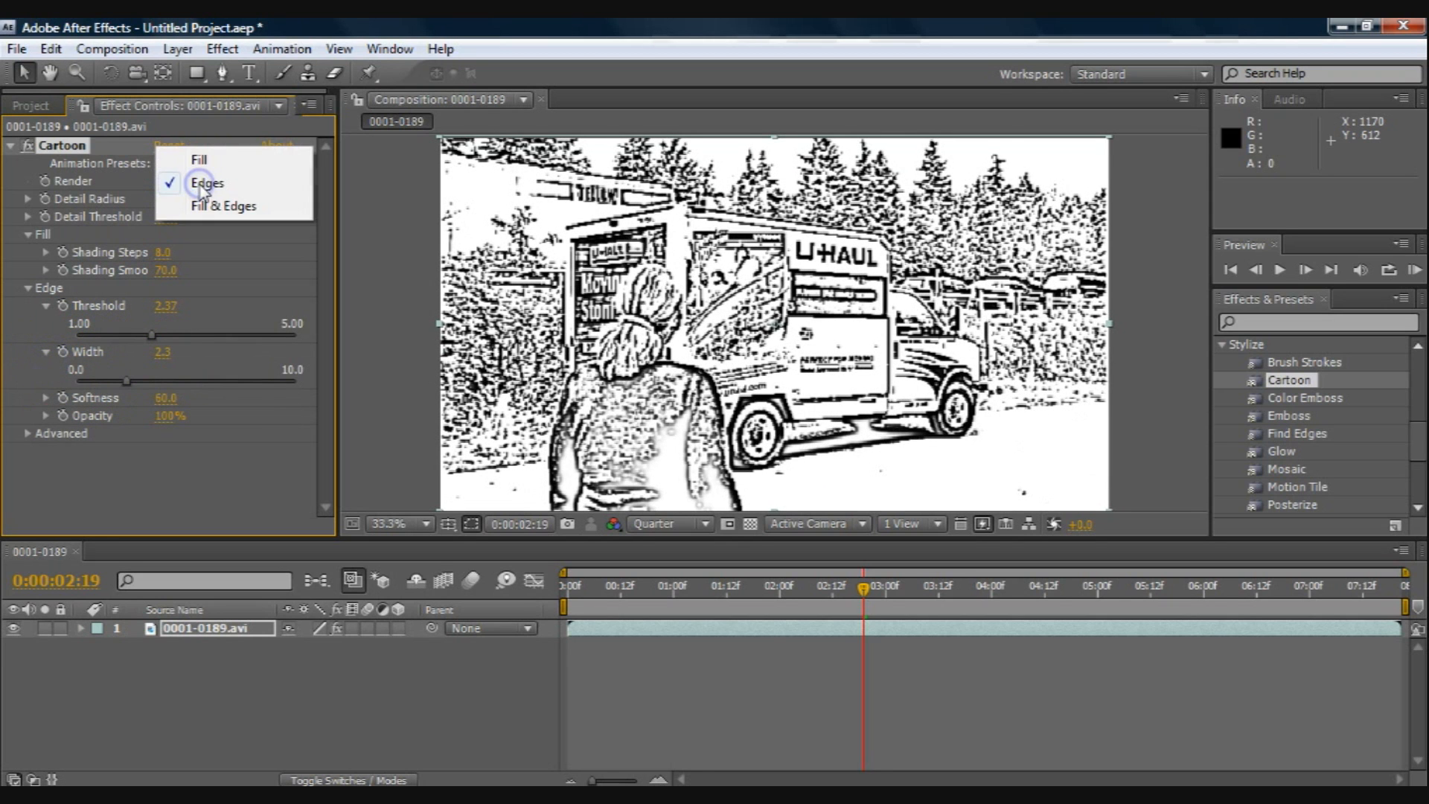
{"action": "left_click", "coordinate": [201, 206]}
{"action": "left_click", "coordinate": [204, 181]}
{"action": "left_click", "coordinate": [200, 138]}
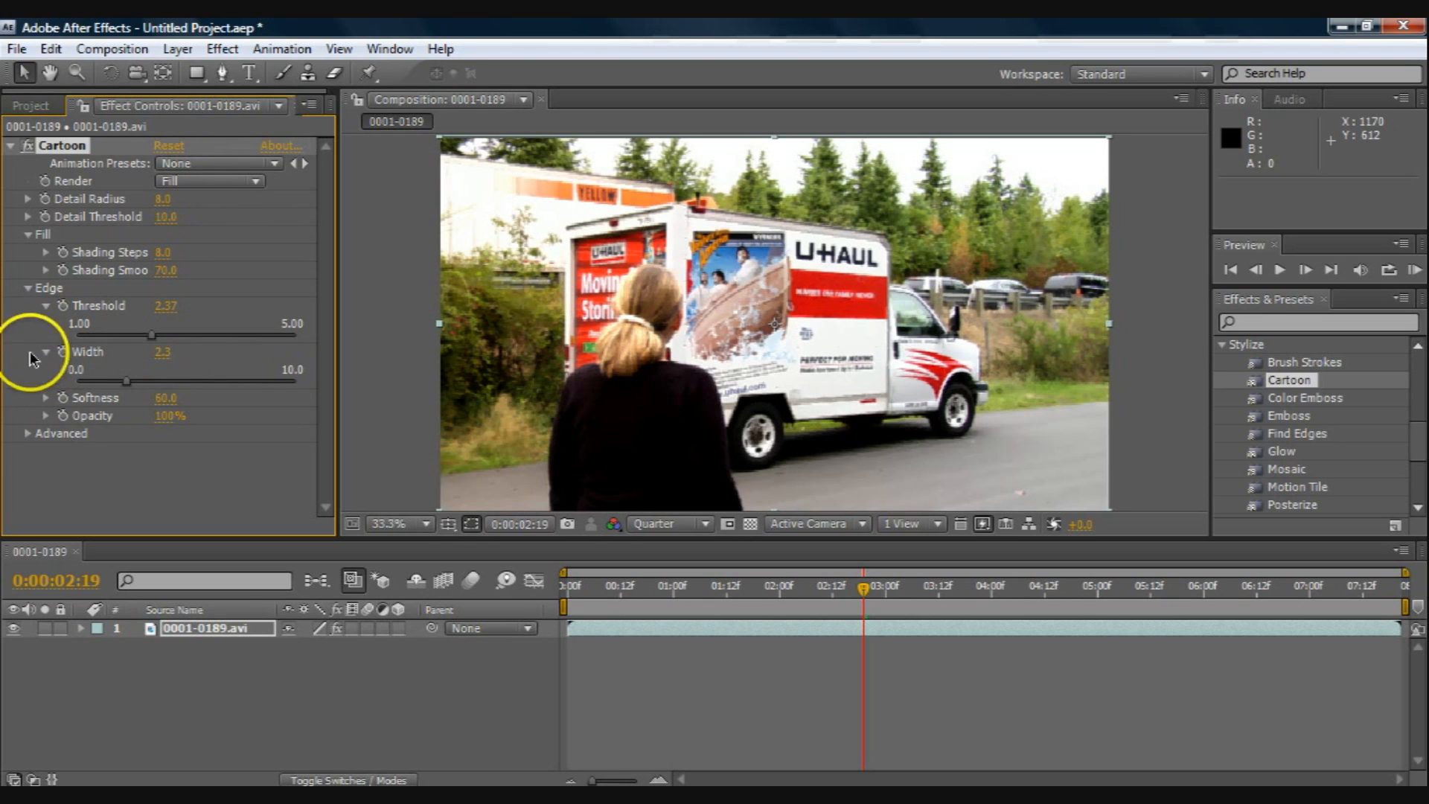
Step: Set the Cartoon effect's shading steps to 10.3 and shading smoothness to 76.7, and render both fill and edges
{"action": "left_click", "coordinate": [33, 235]}
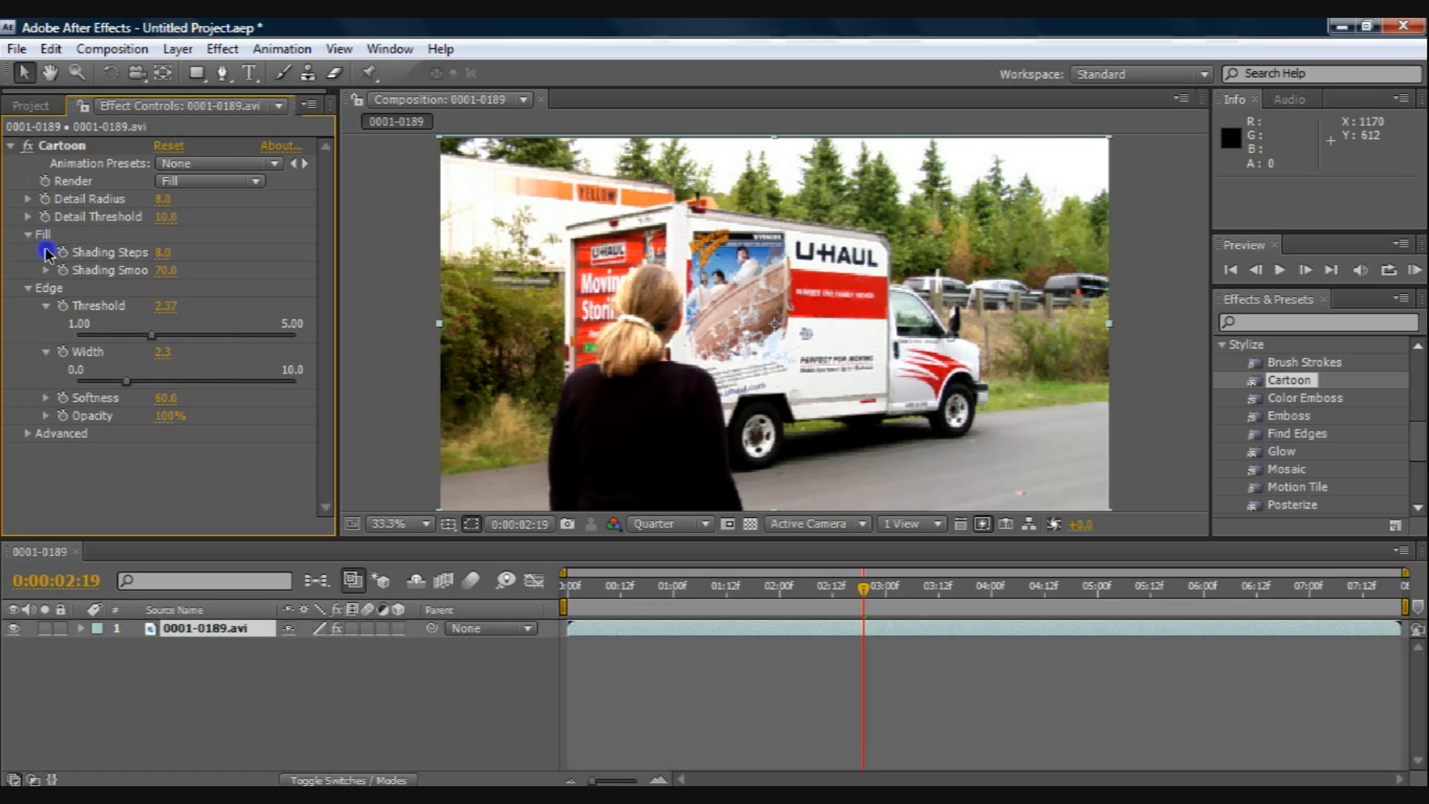
{"action": "left_click", "coordinate": [46, 251]}
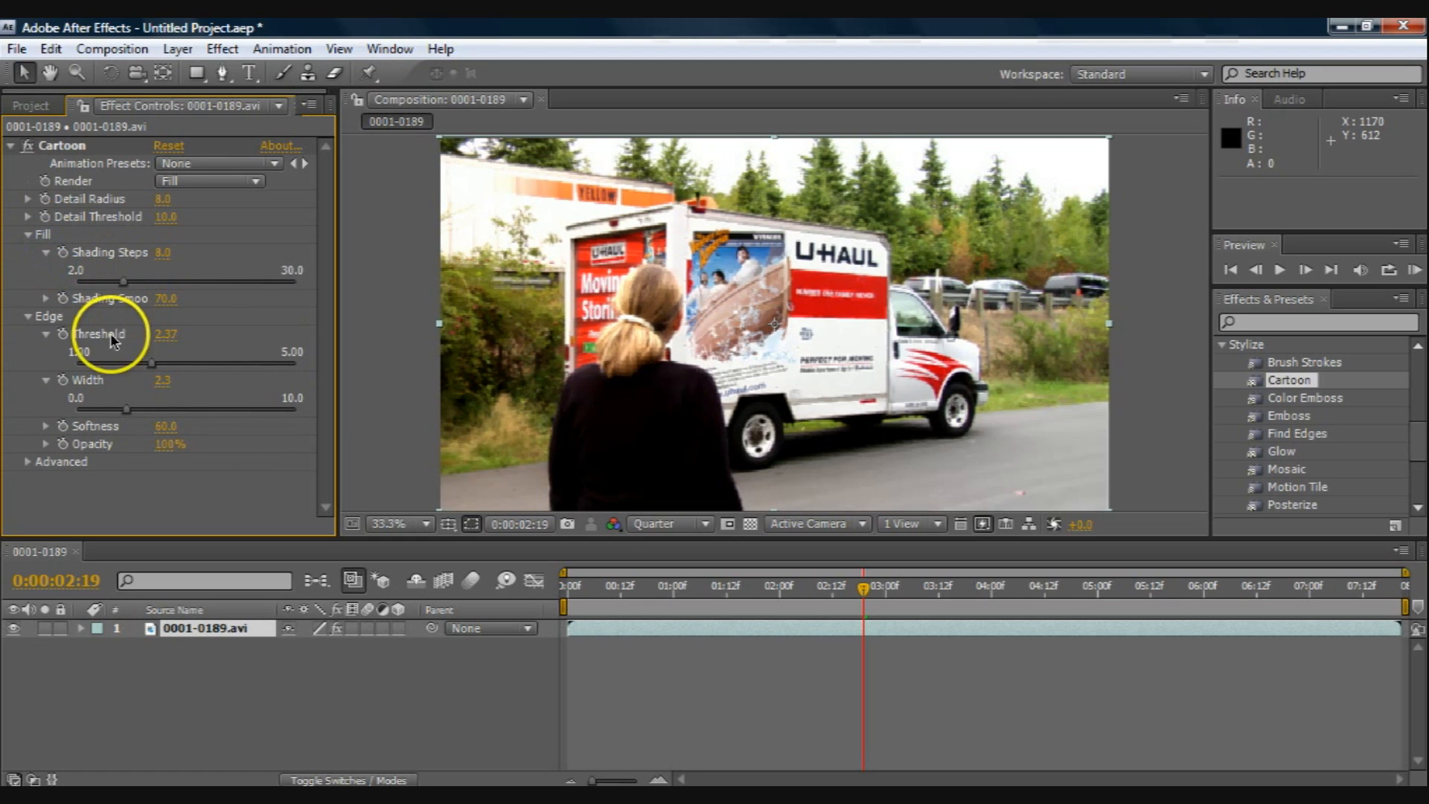
{"action": "left_click", "coordinate": [46, 298]}
{"action": "left_click_drag", "start_coordinate": [229, 328], "coordinate": [78, 330]}
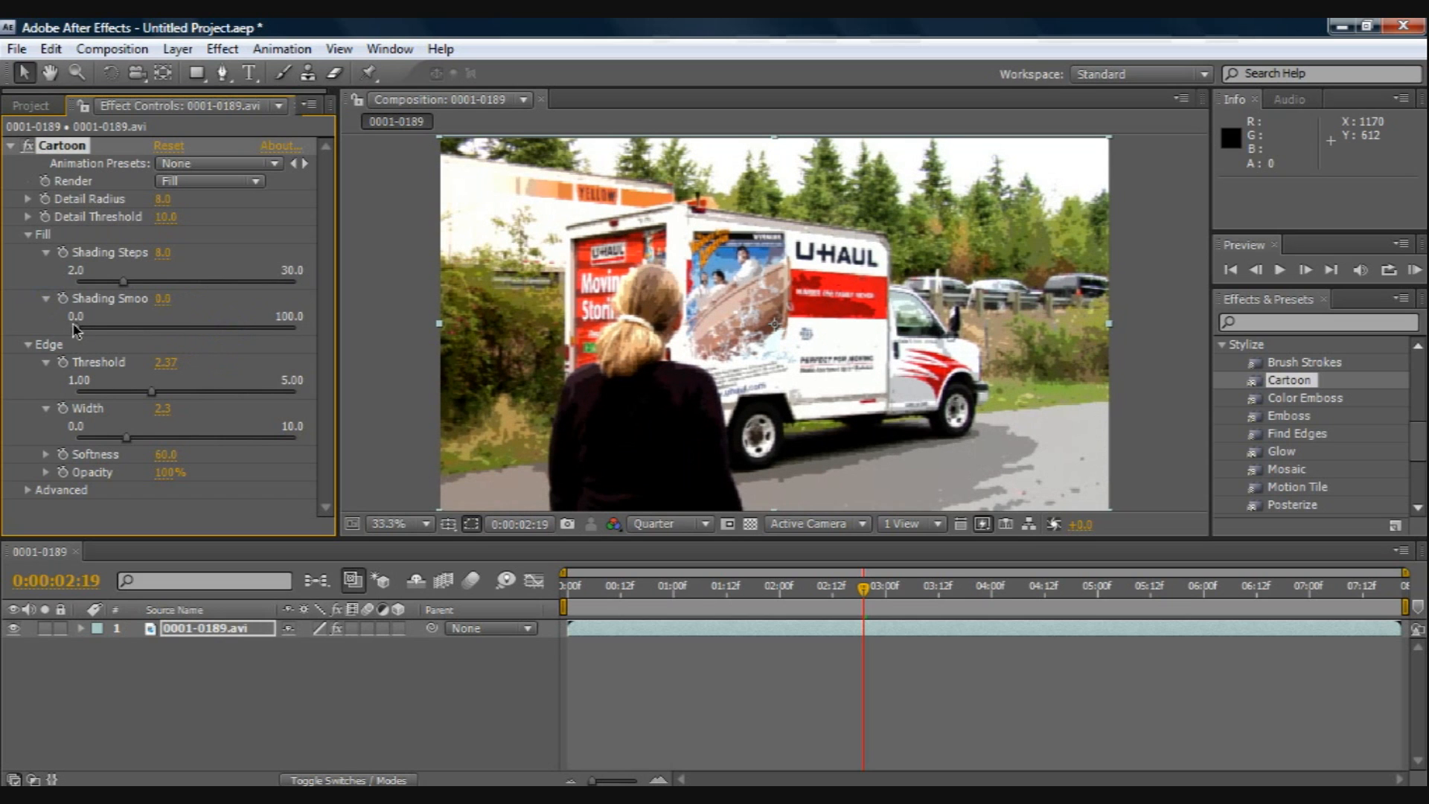
{"action": "left_click", "coordinate": [125, 283]}
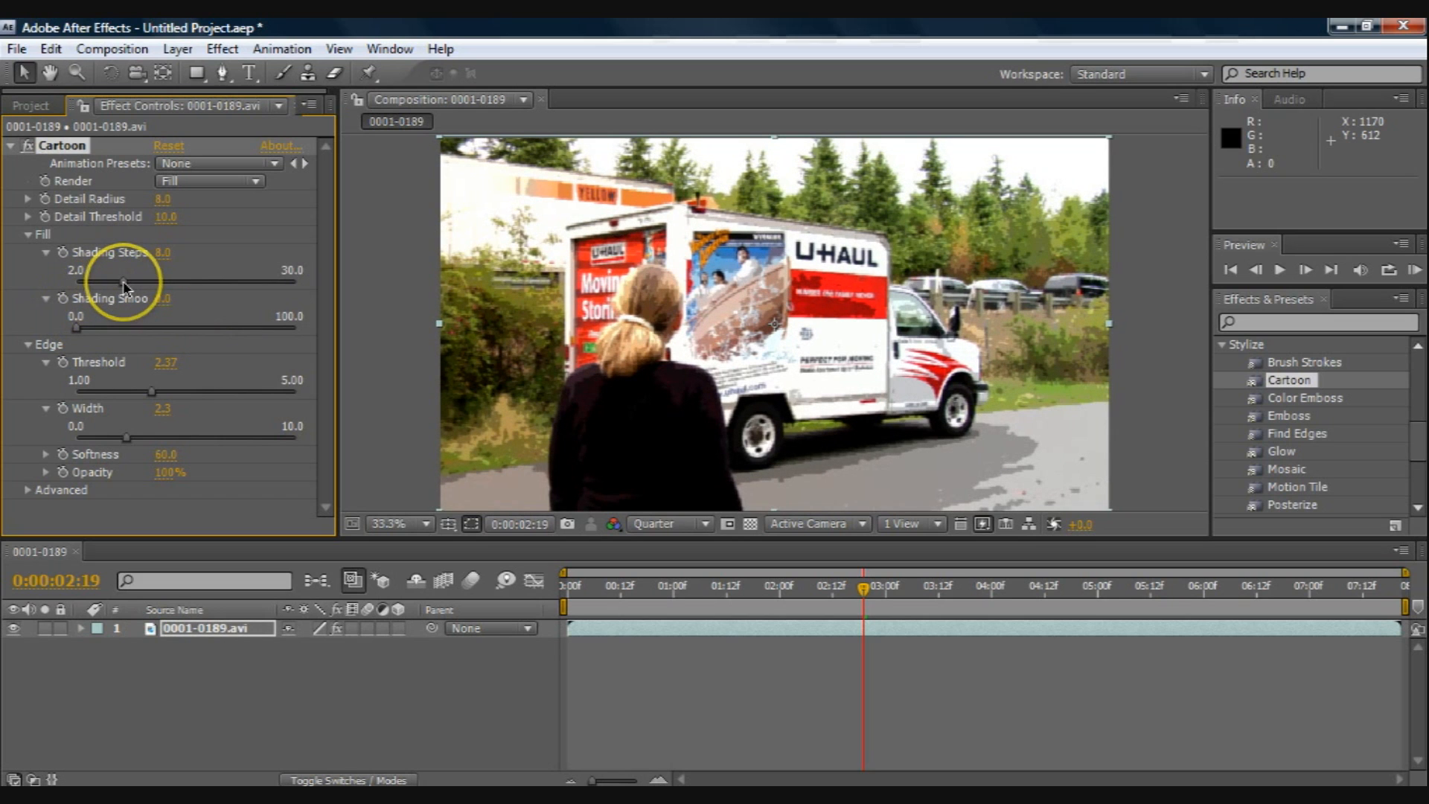
{"action": "mouse_move", "coordinate": [124, 283]}
{"action": "left_mouse_down"}
{"action": "mouse_move", "coordinate": [112, 283]}
{"action": "mouse_move", "coordinate": [304, 285]}
{"action": "mouse_move", "coordinate": [66, 286]}
{"action": "mouse_move", "coordinate": [184, 283]}
{"action": "mouse_move", "coordinate": [141, 283]}
{"action": "left_mouse_up"}
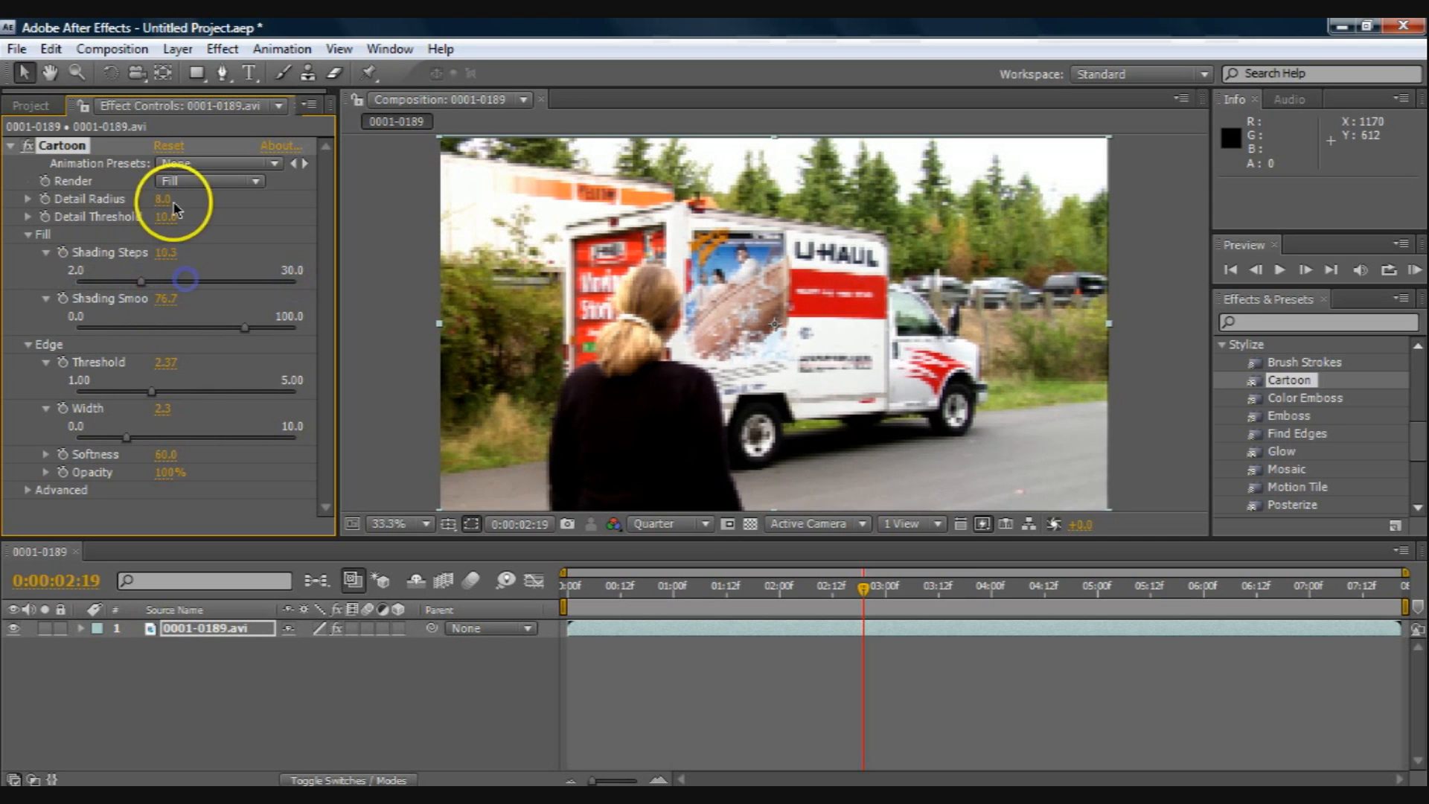
{"action": "left_click", "coordinate": [197, 182]}
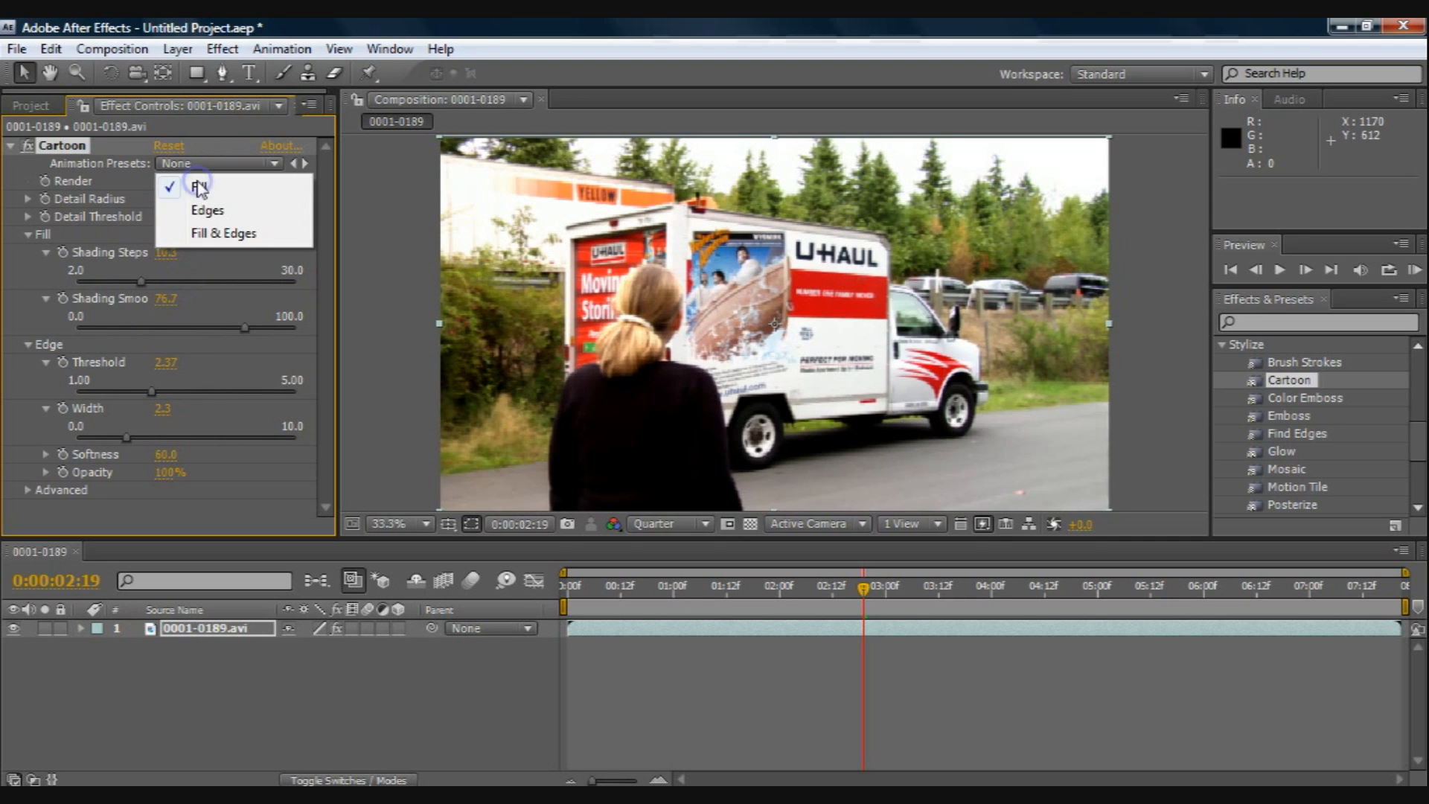
{"action": "left_click", "coordinate": [215, 233]}
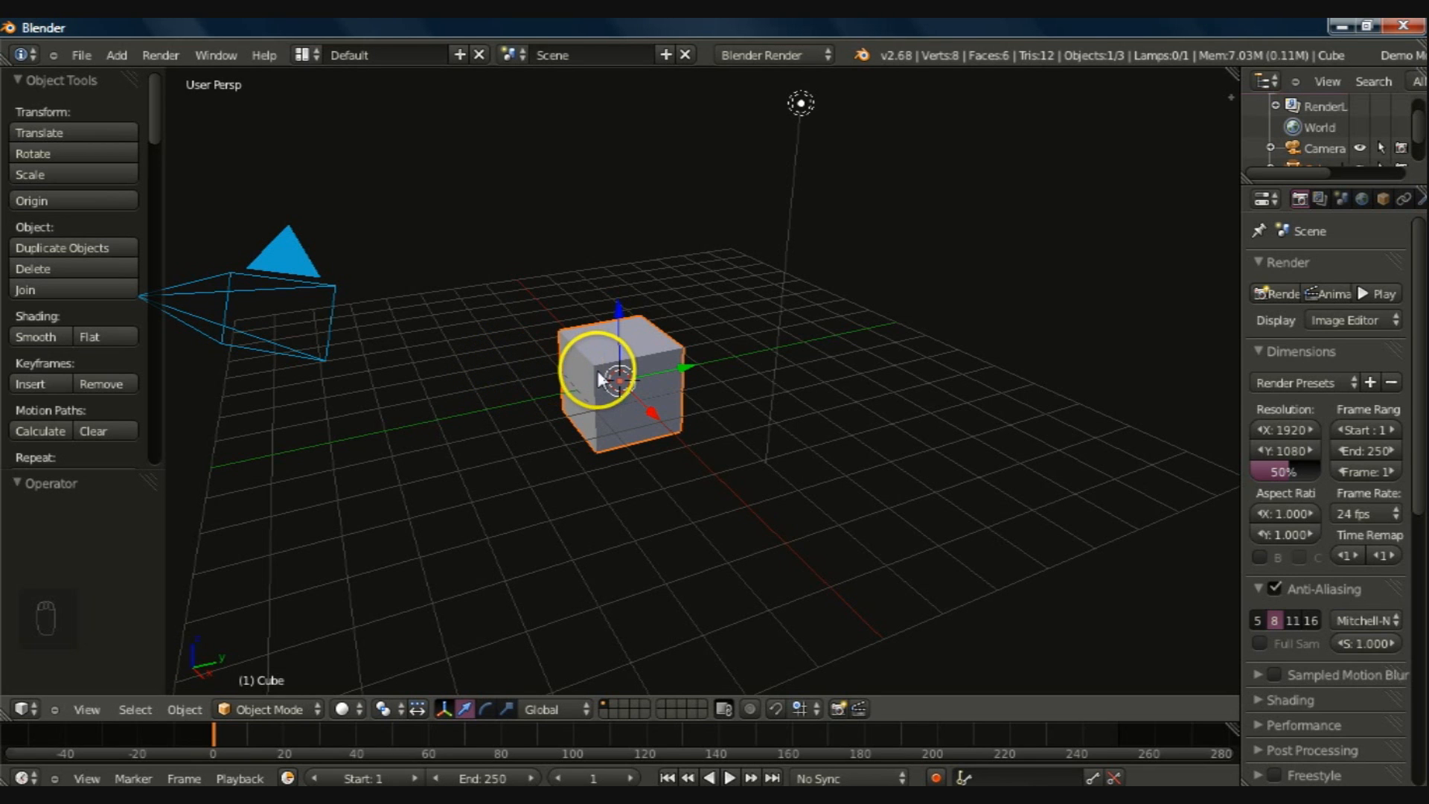
Step: In Blender, delete the default cube and the lamp from the scene
{"action": "key", "text": "x"}
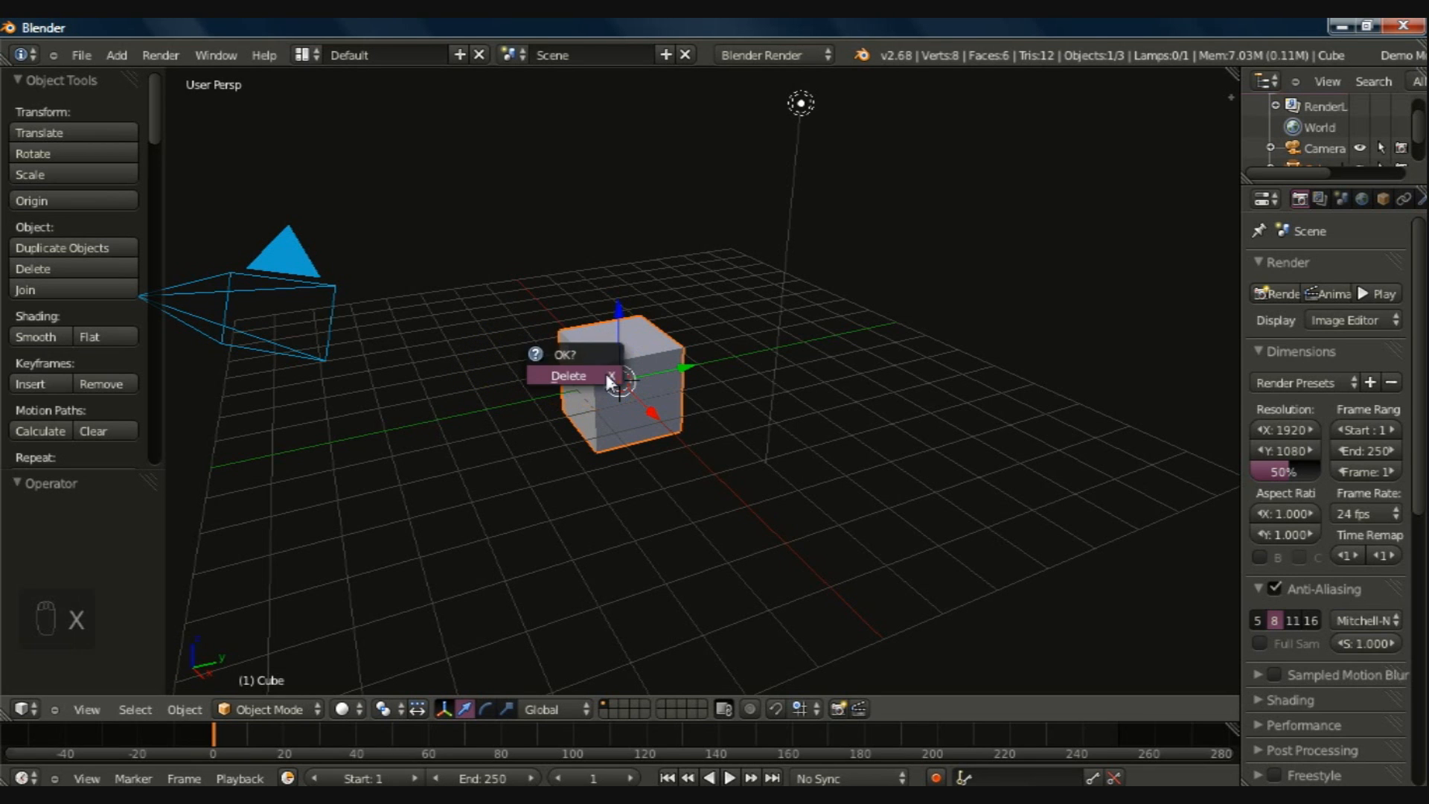
{"action": "key", "text": "Return"}
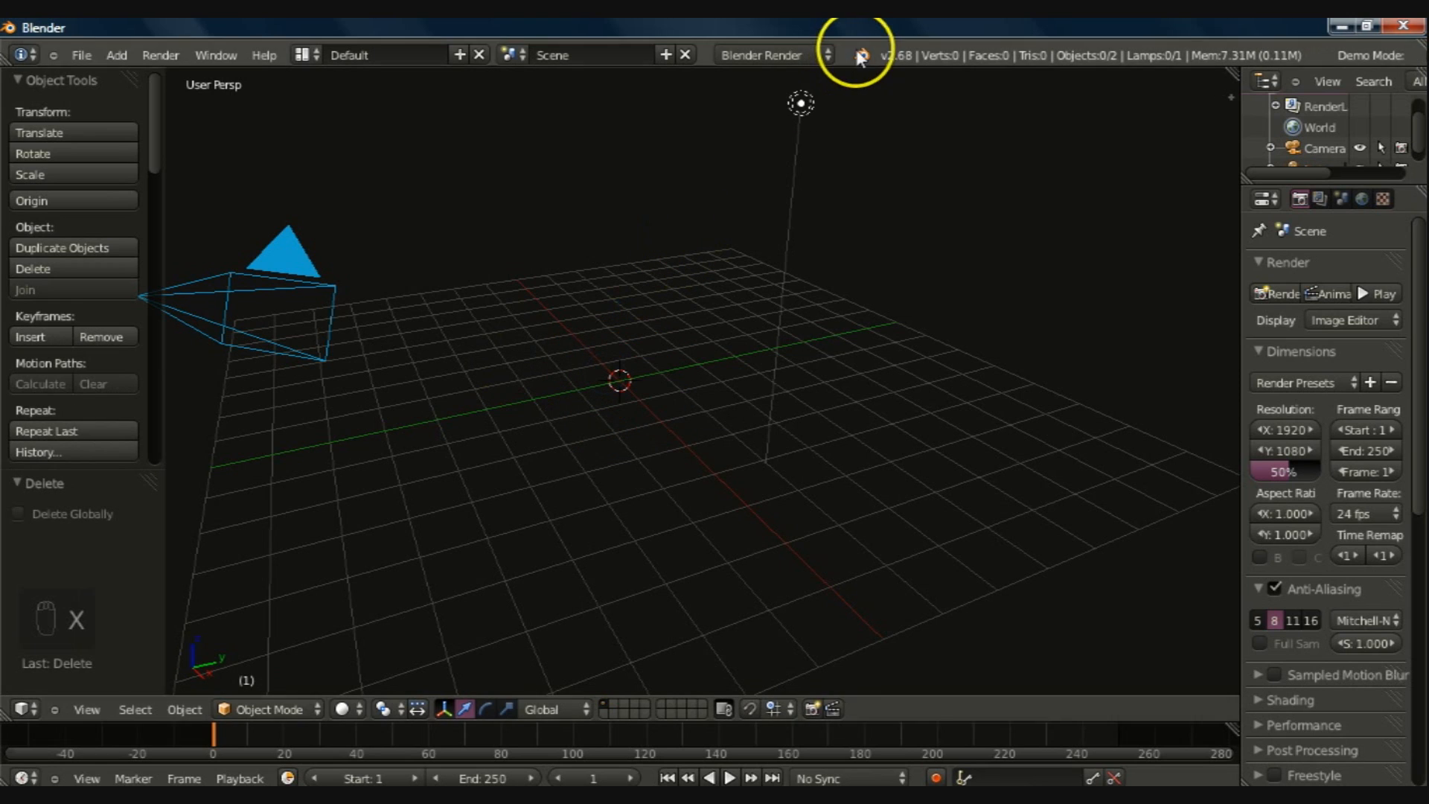
{"action": "right_click", "coordinate": [801, 103]}
{"action": "key", "text": "x"}
{"action": "left_click", "coordinate": [741, 262]}
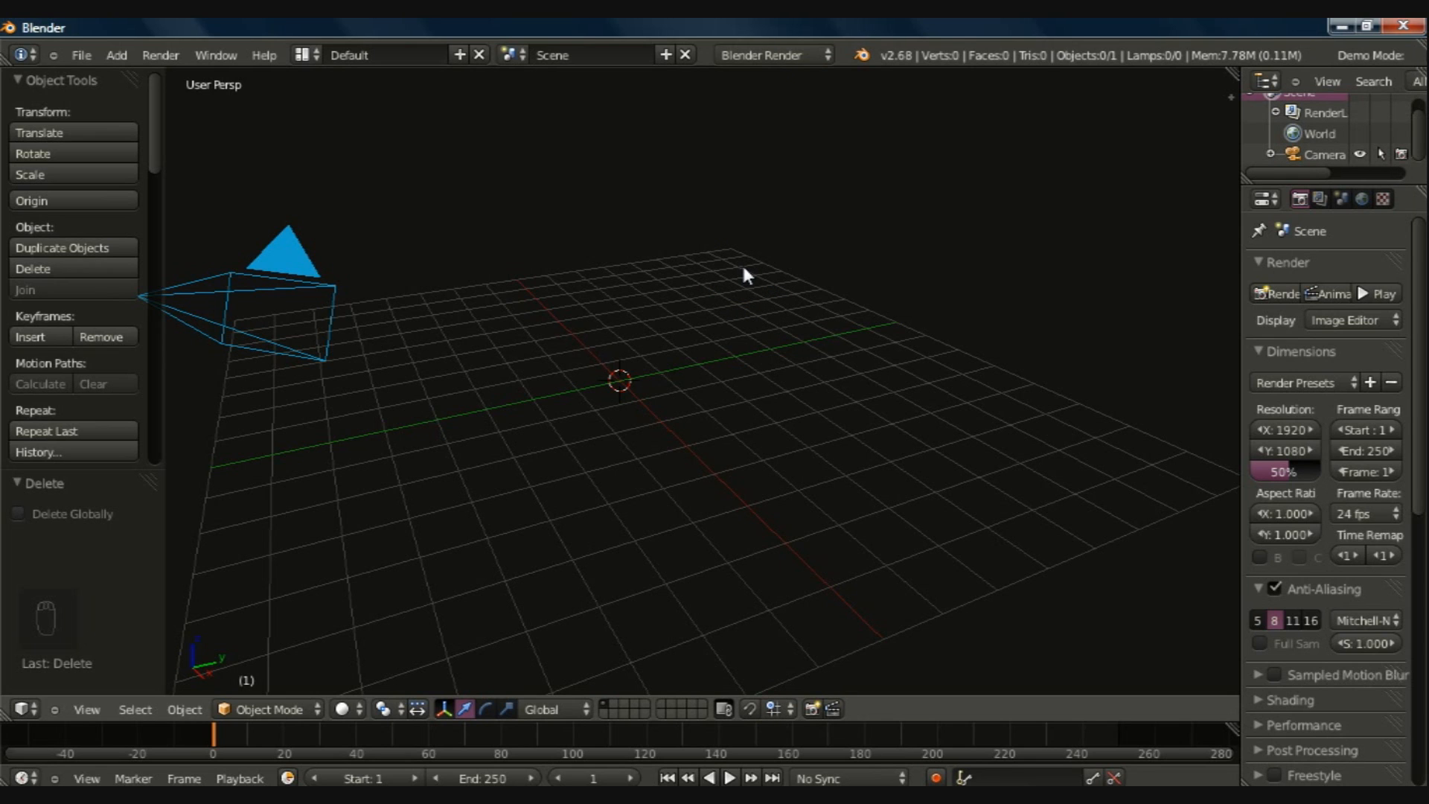
Step: Switch to the Compositing layout and load 0001-0189.avi from the UHaul Walk folder into the image editor
{"action": "key", "text": "ctrl+Left"}
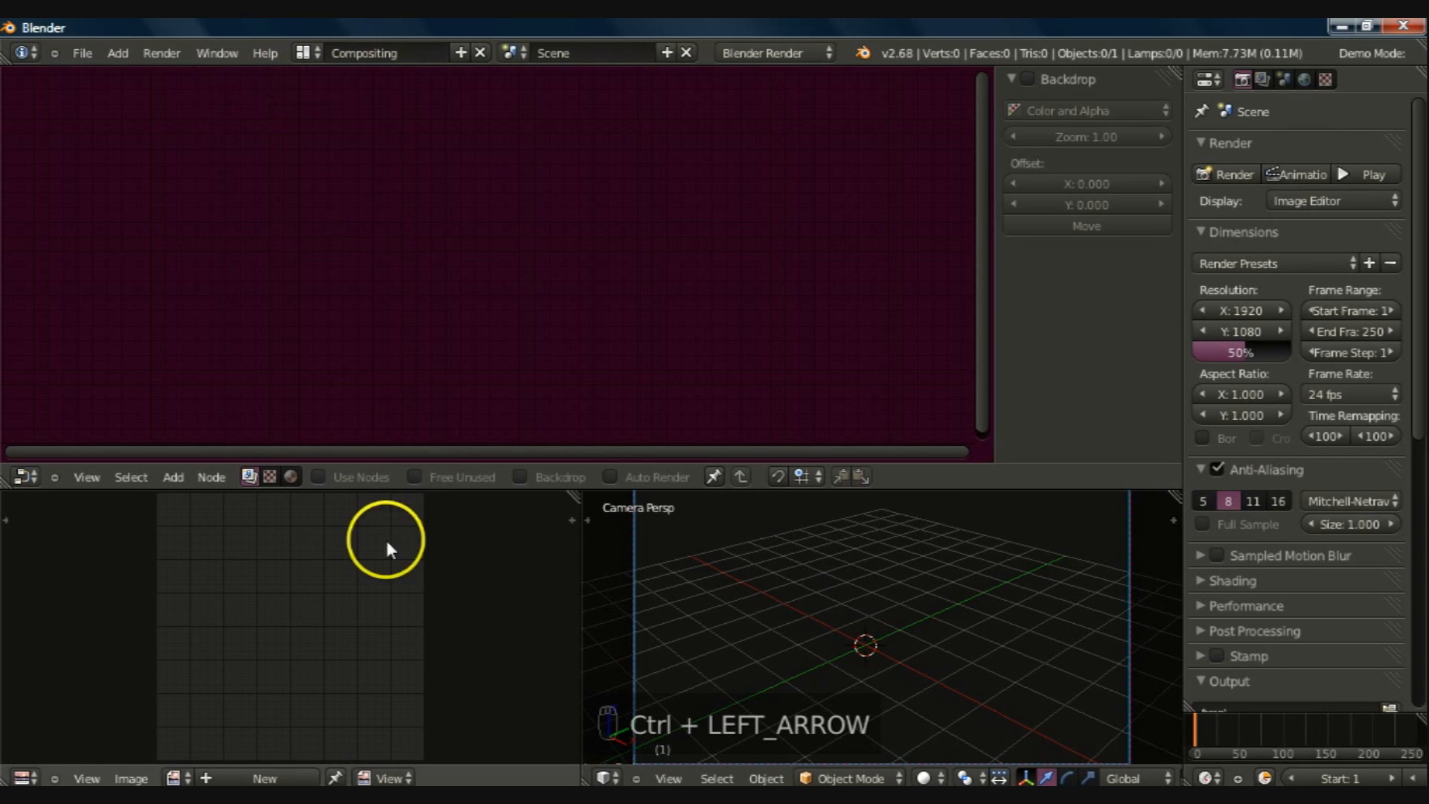
{"action": "left_click", "coordinate": [131, 777]}
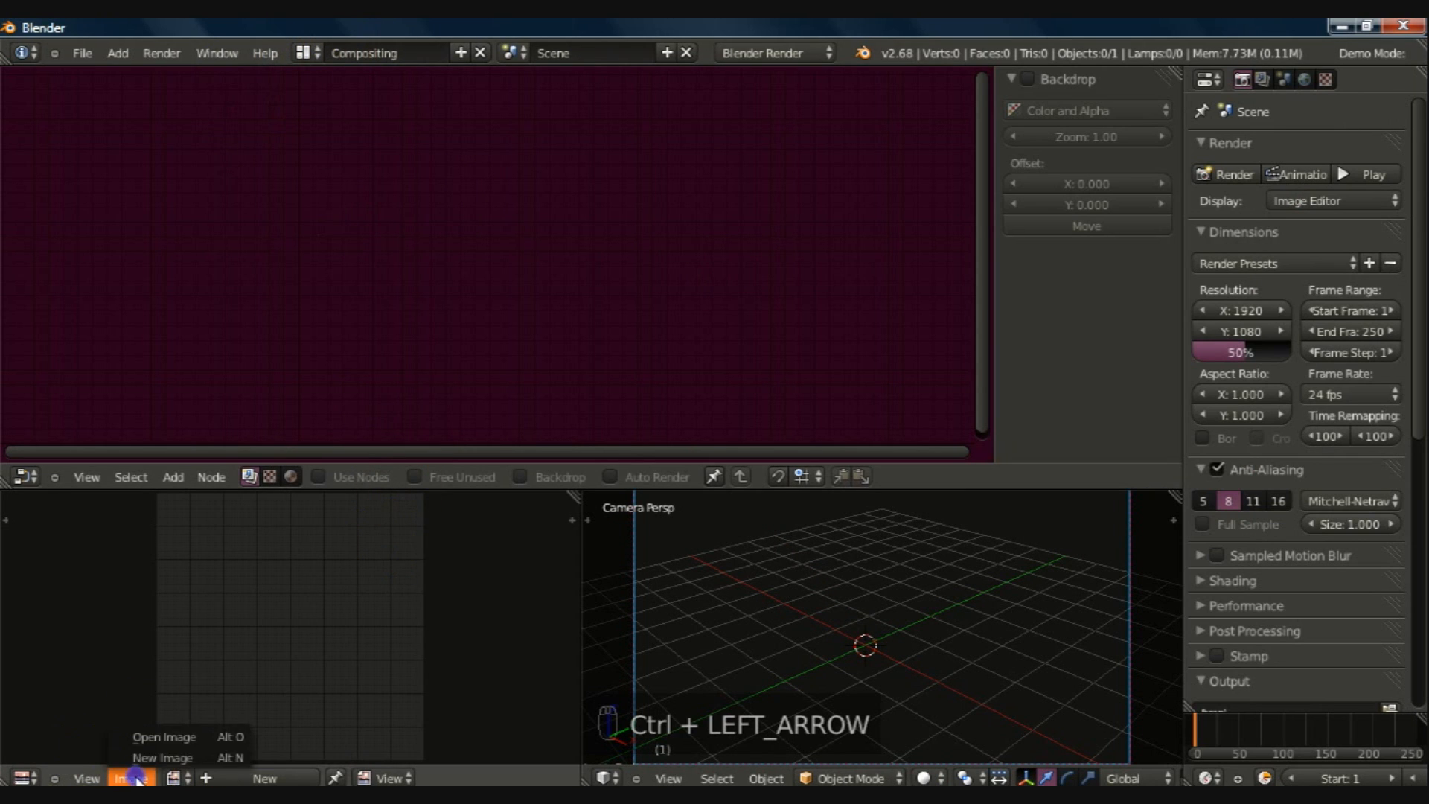
{"action": "left_click", "coordinate": [152, 740]}
{"action": "left_click", "coordinate": [64, 571]}
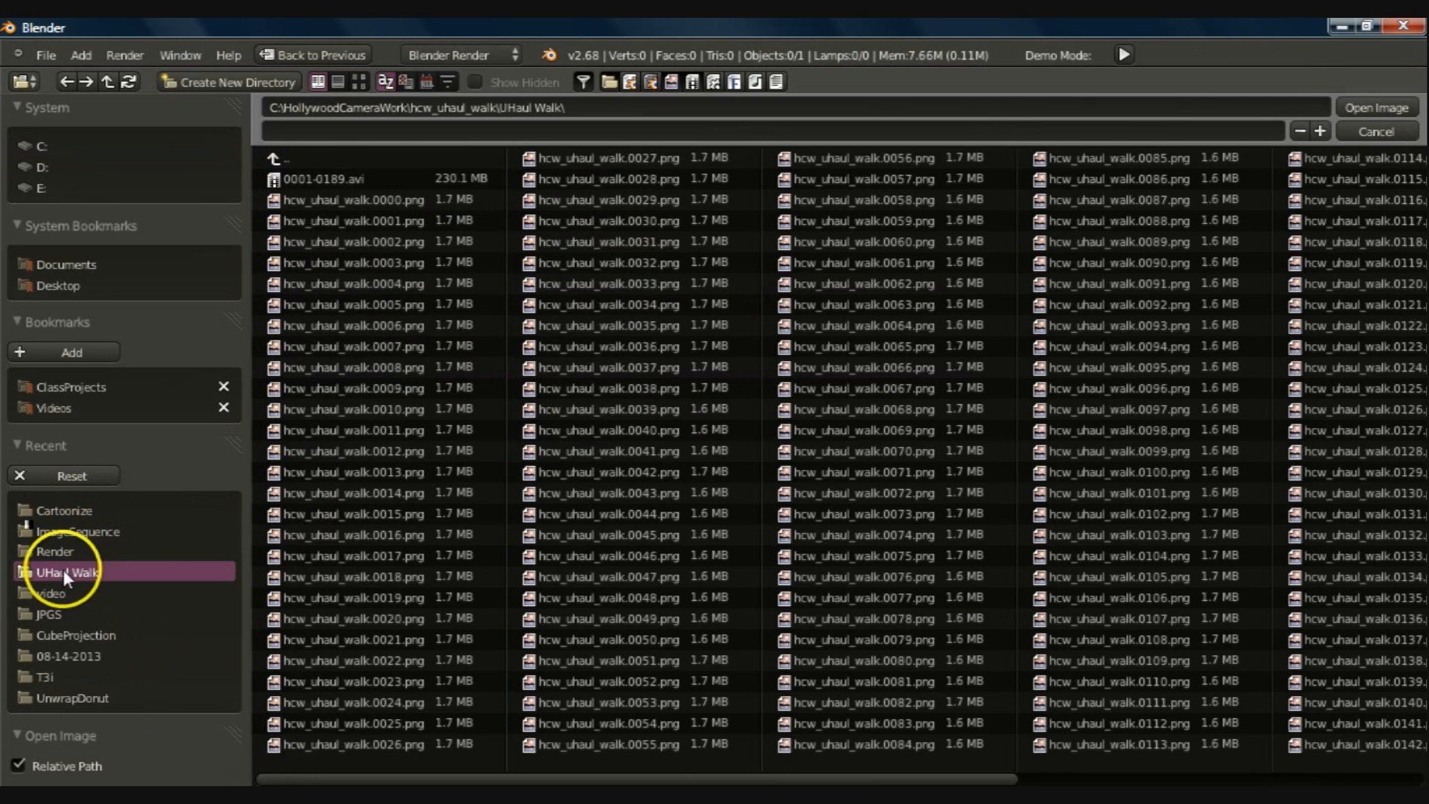
{"action": "left_click", "coordinate": [313, 178]}
{"action": "left_click", "coordinate": [1375, 107]}
{"action": "mouse_move", "coordinate": [409, 673]}
{"action": "middle_mouse_down", "text": "ctrl"}
{"action": "mouse_move", "coordinate": [333, 573]}
{"action": "mouse_move", "coordinate": [319, 594]}
{"action": "mouse_move", "coordinate": [311, 548]}
{"action": "mouse_move", "coordinate": [337, 630]}
{"action": "mouse_move", "coordinate": [306, 520]}
{"action": "middle_mouse_up", "text": "ctrl"}
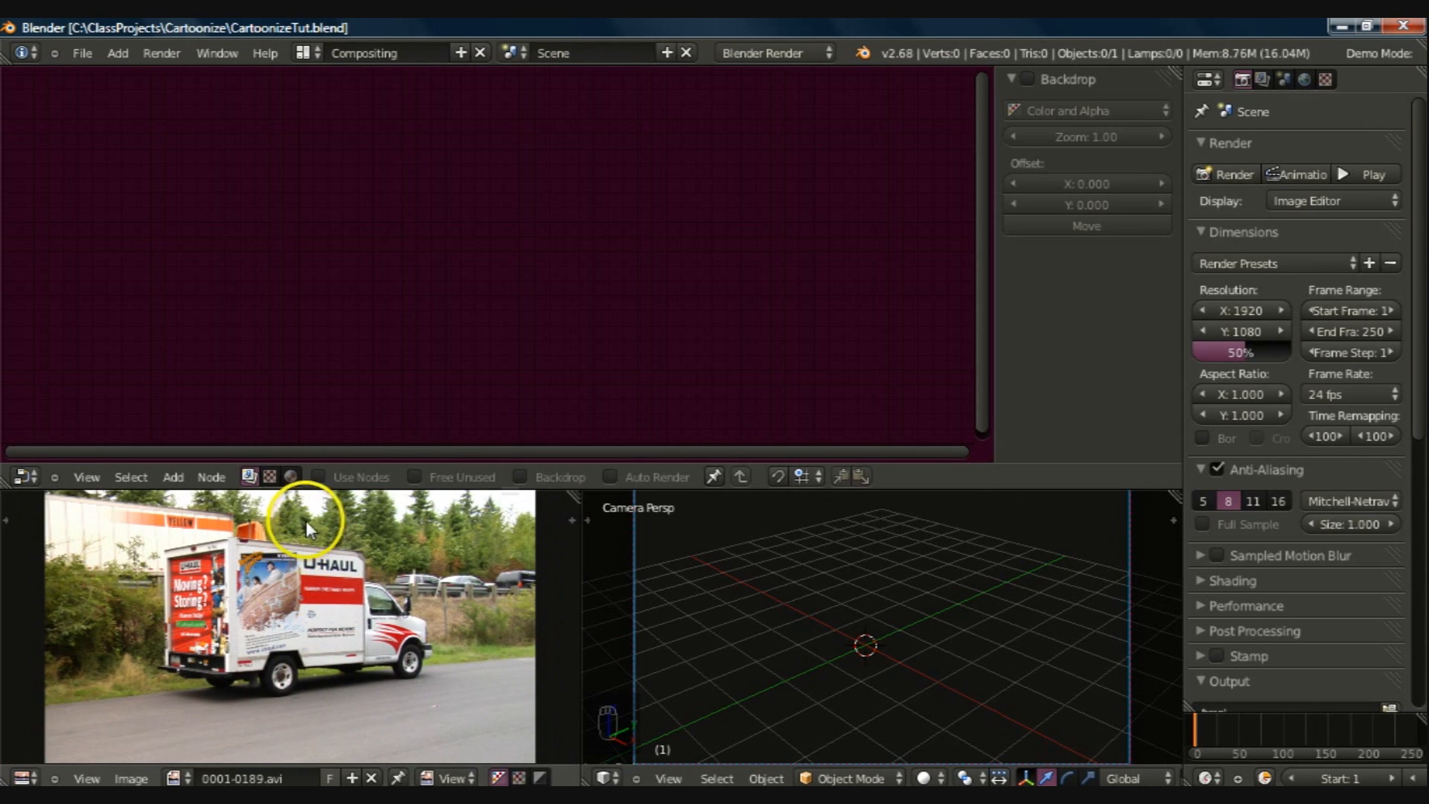
Step: Enable compositing nodes for the scene and delete the Render Layers node
{"action": "left_click", "coordinate": [318, 477]}
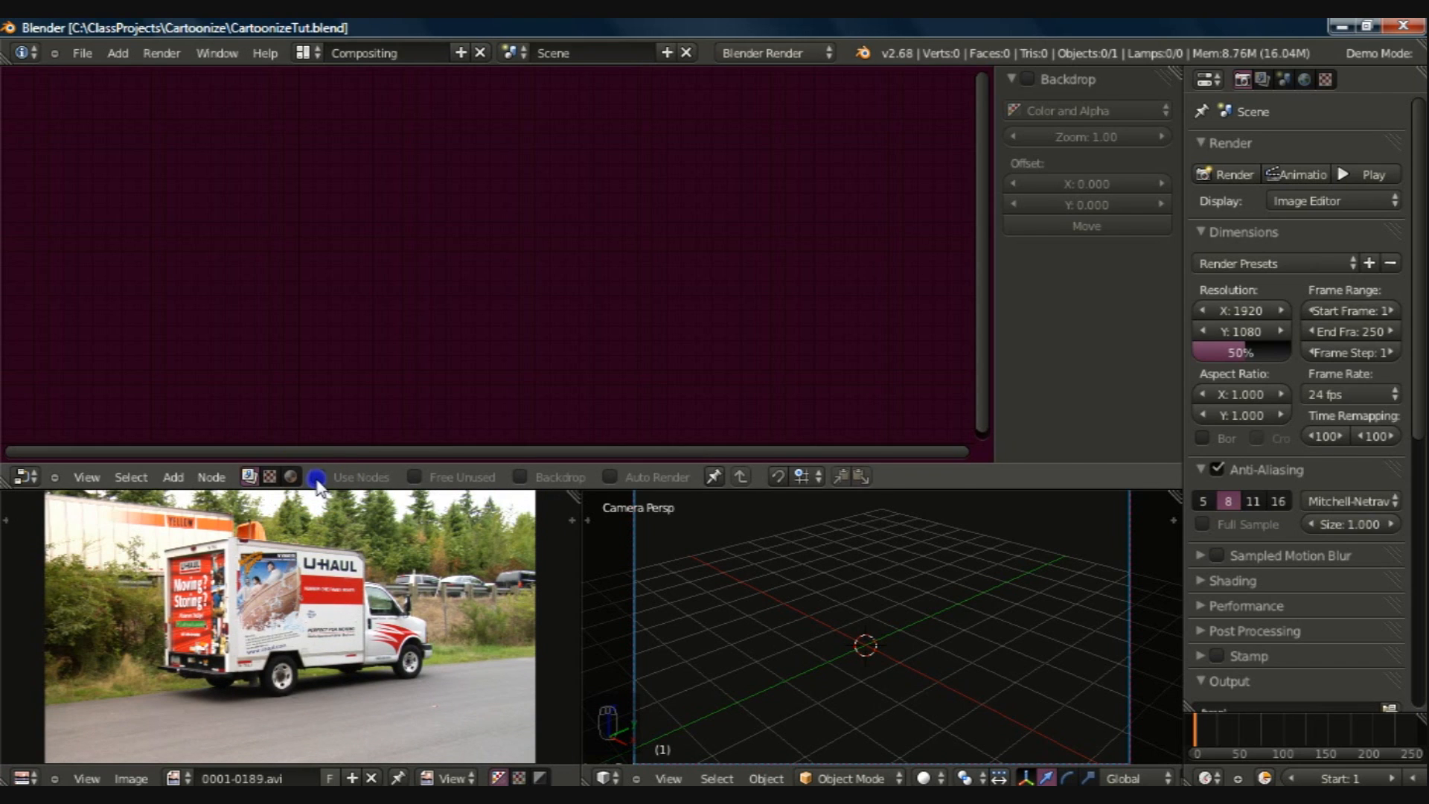
{"action": "left_click", "coordinate": [328, 244]}
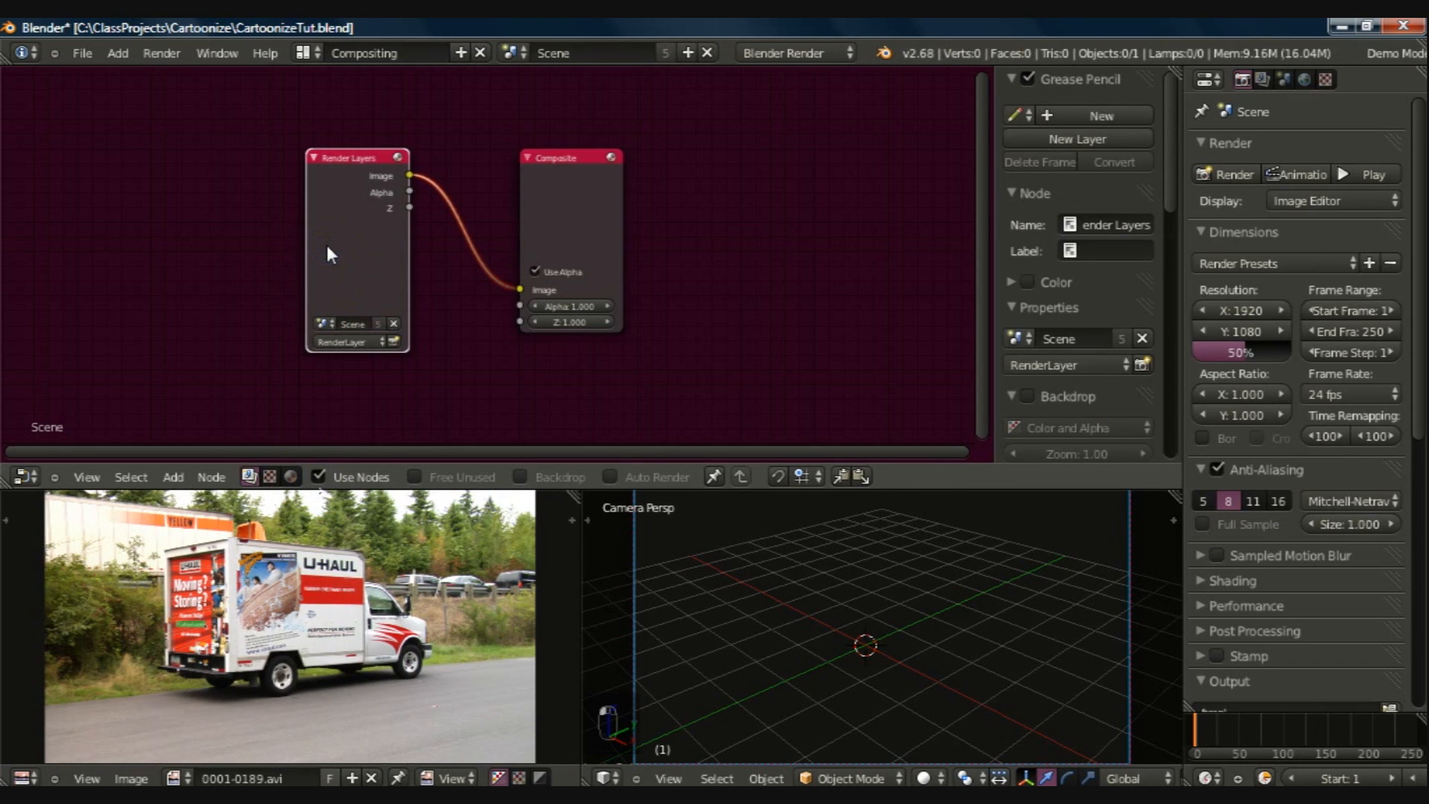
{"action": "key", "text": "x"}
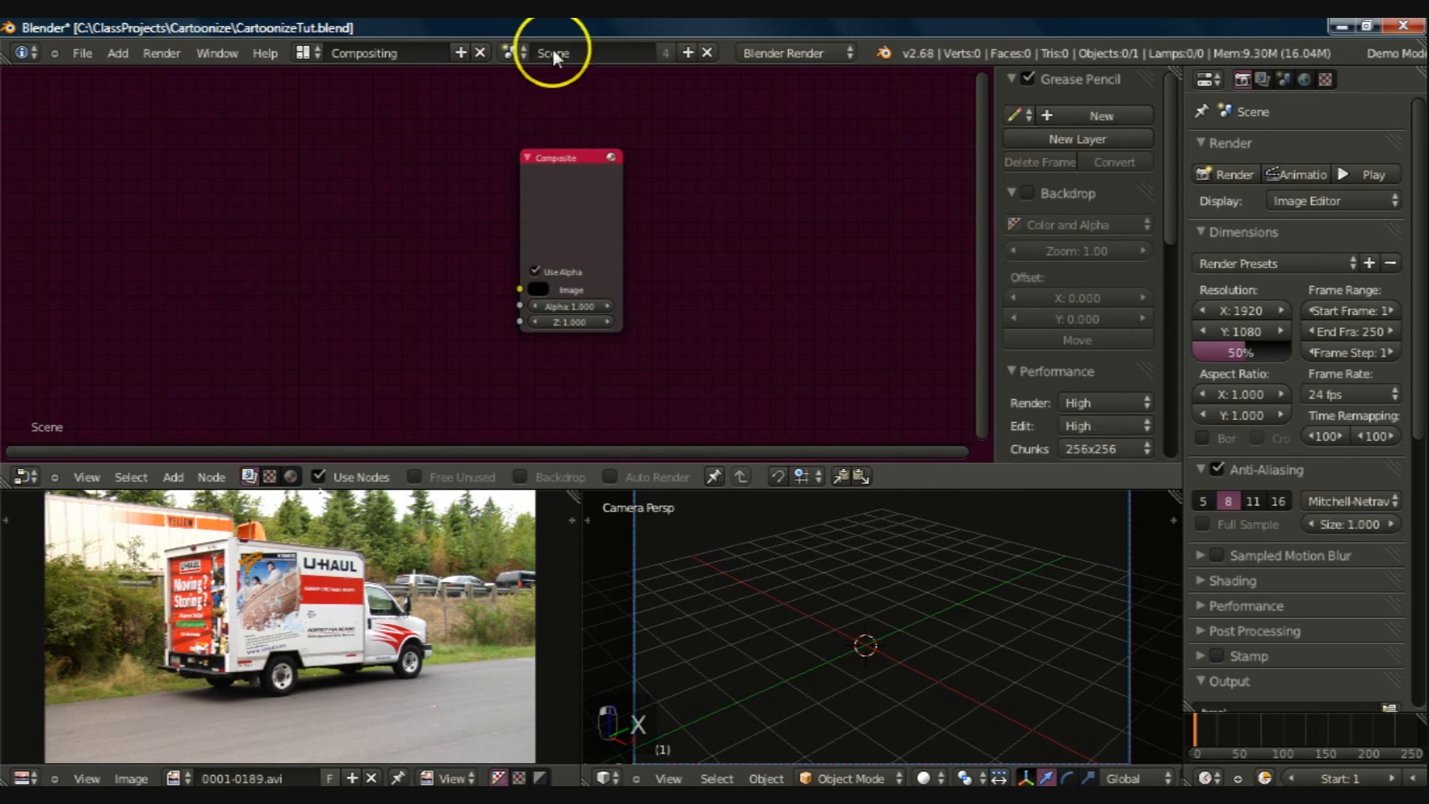
Step: Add an Image input node using 0001-0189.avi, and place it and the Composite node at opposite ends of the node area
{"action": "left_click_drag", "start_coordinate": [569, 160], "coordinate": [1006, 119]}
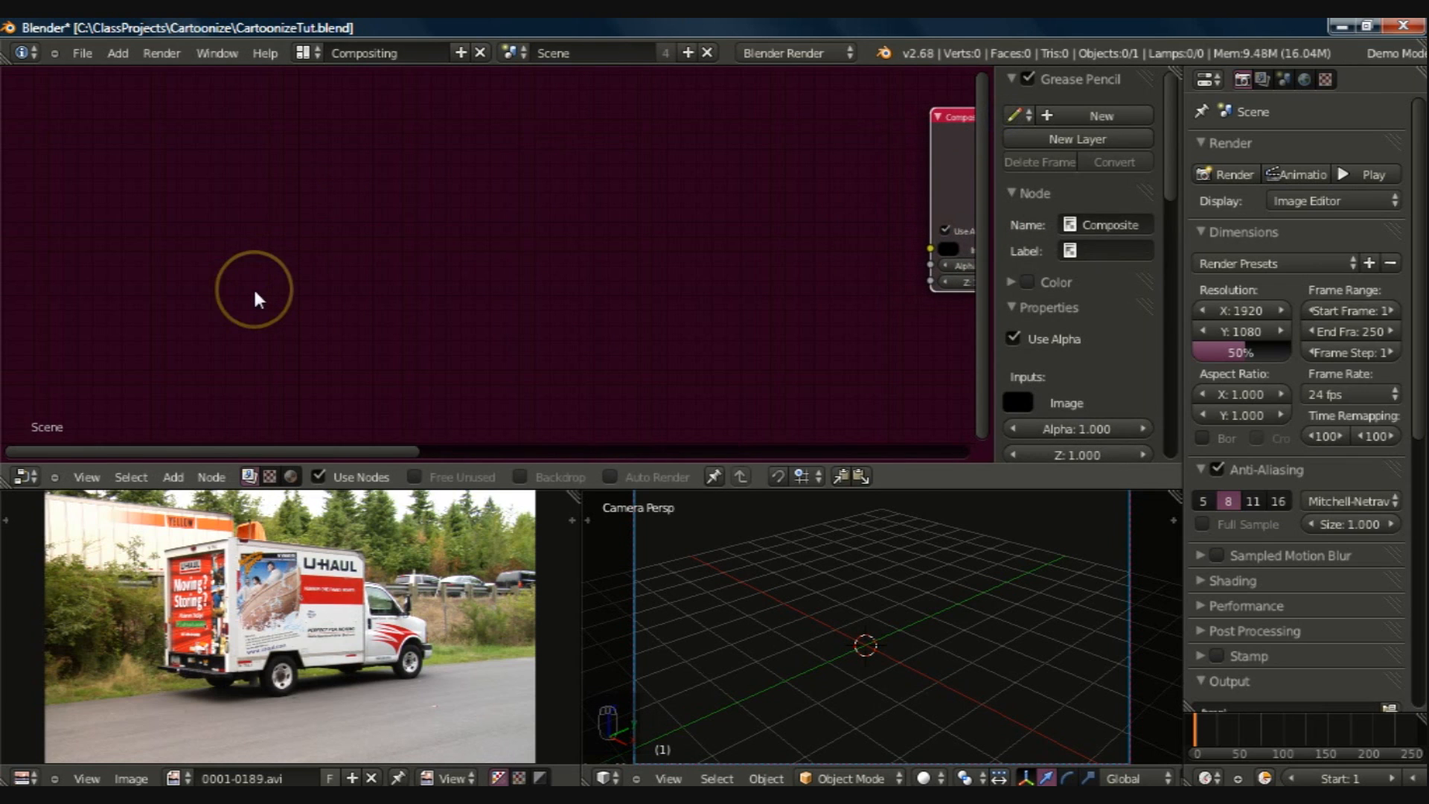
{"action": "key", "text": "shift+a"}
{"action": "mouse_move", "coordinate": [250, 311]}
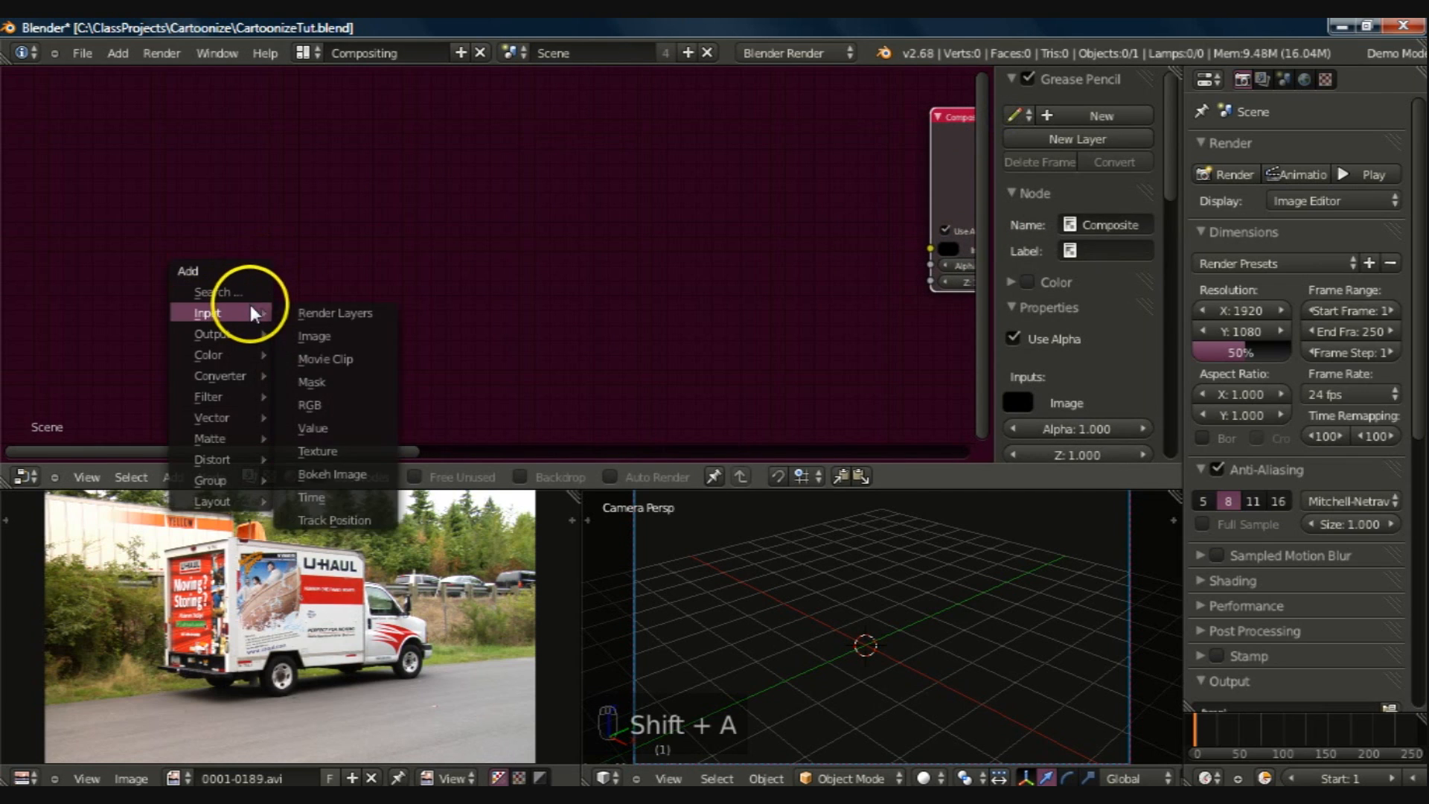
{"action": "left_click", "coordinate": [301, 336]}
{"action": "left_click", "coordinate": [59, 102]}
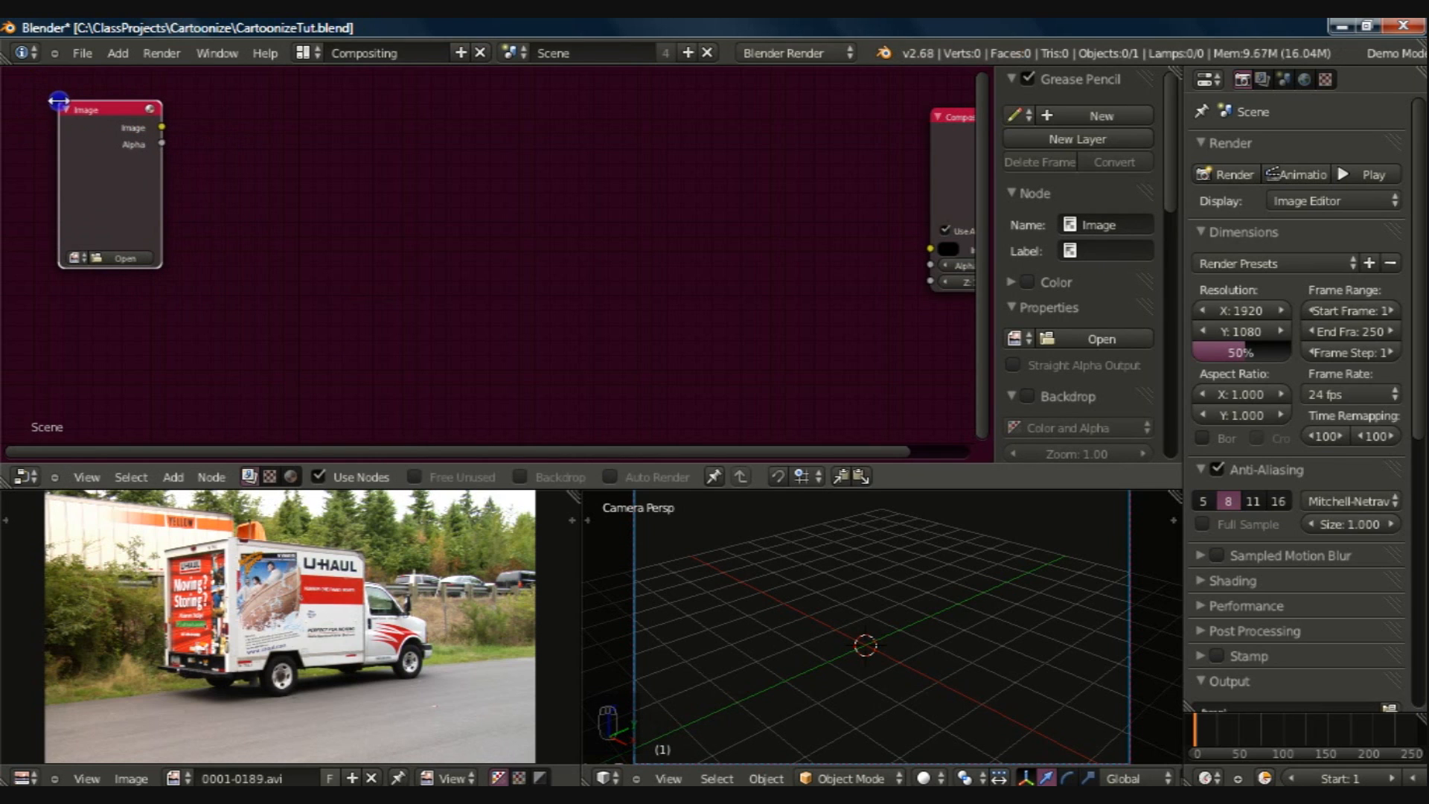
{"action": "left_click", "coordinate": [74, 257]}
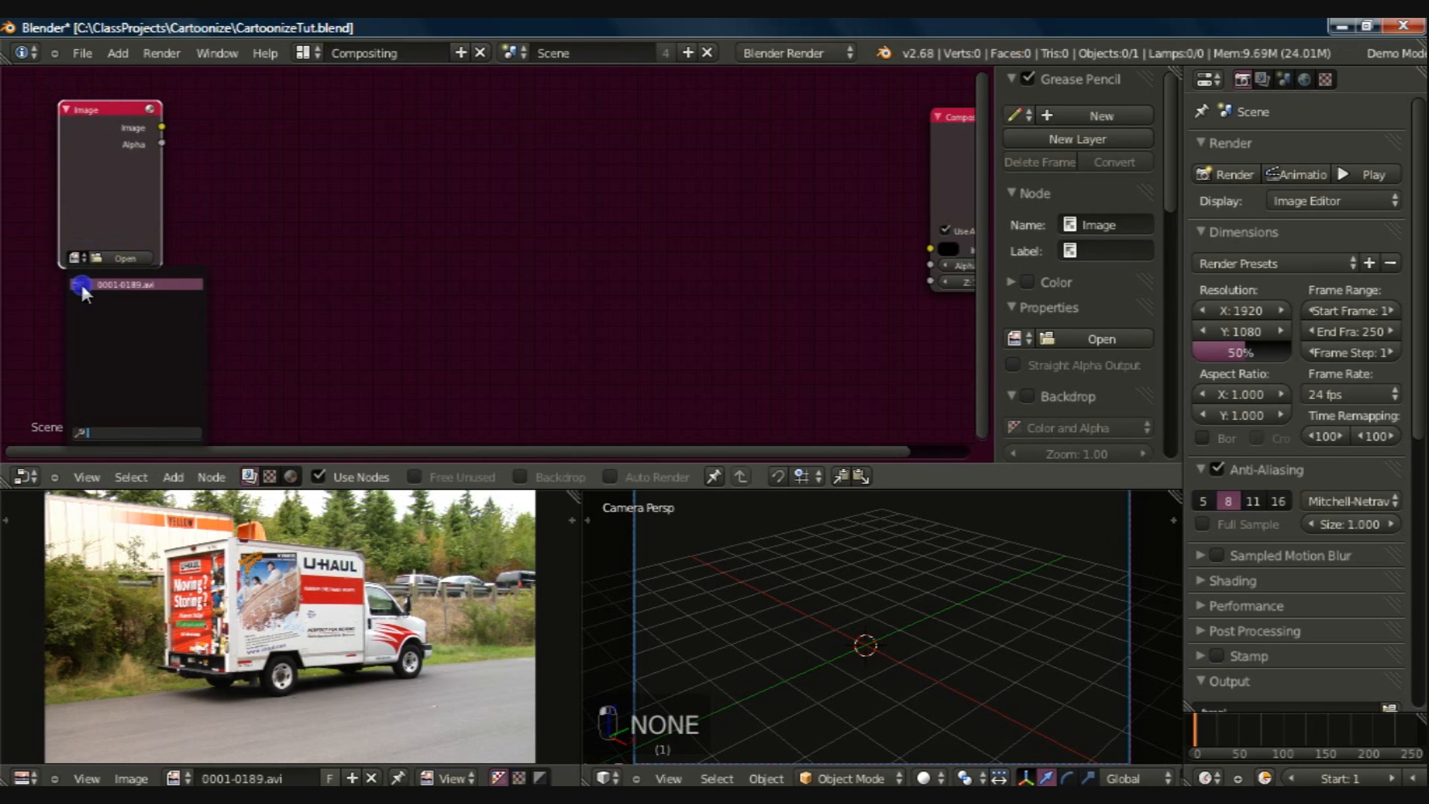
{"action": "left_click", "coordinate": [80, 282]}
{"action": "left_click_drag", "start_coordinate": [85, 105], "coordinate": [46, 83]}
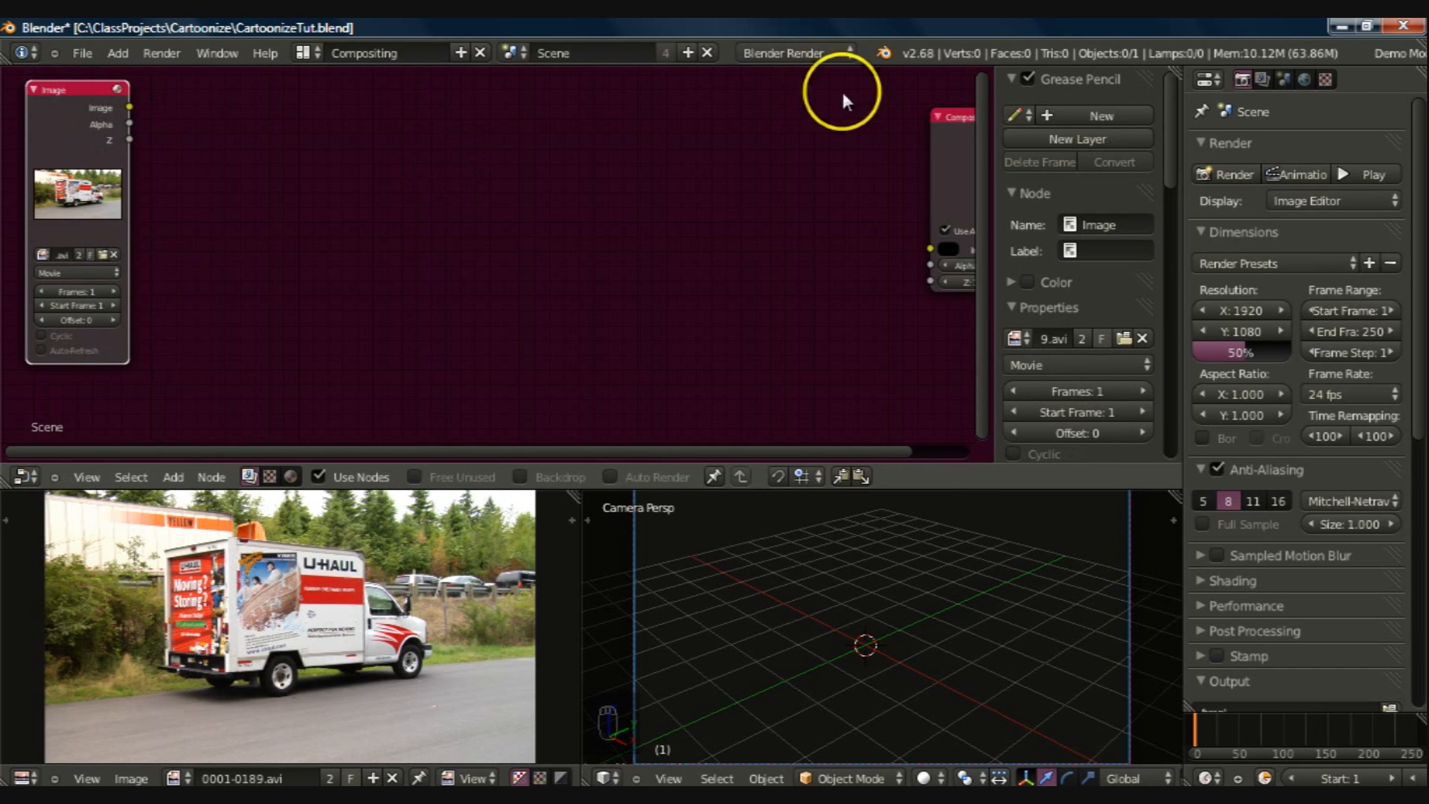
{"action": "left_click_drag", "start_coordinate": [944, 111], "coordinate": [977, 90]}
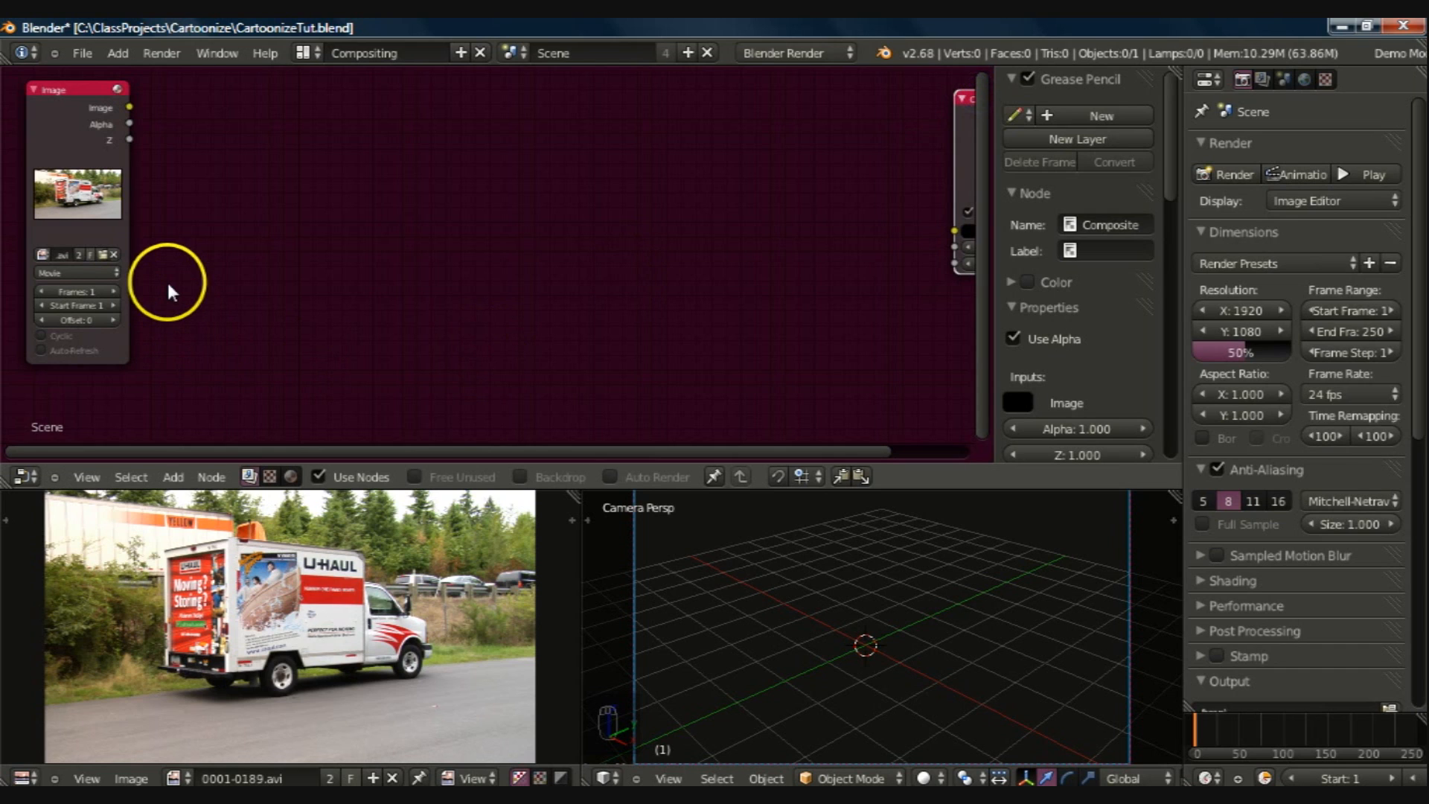
Step: Set the Image node's frame count to 189
{"action": "left_click", "coordinate": [82, 291]}
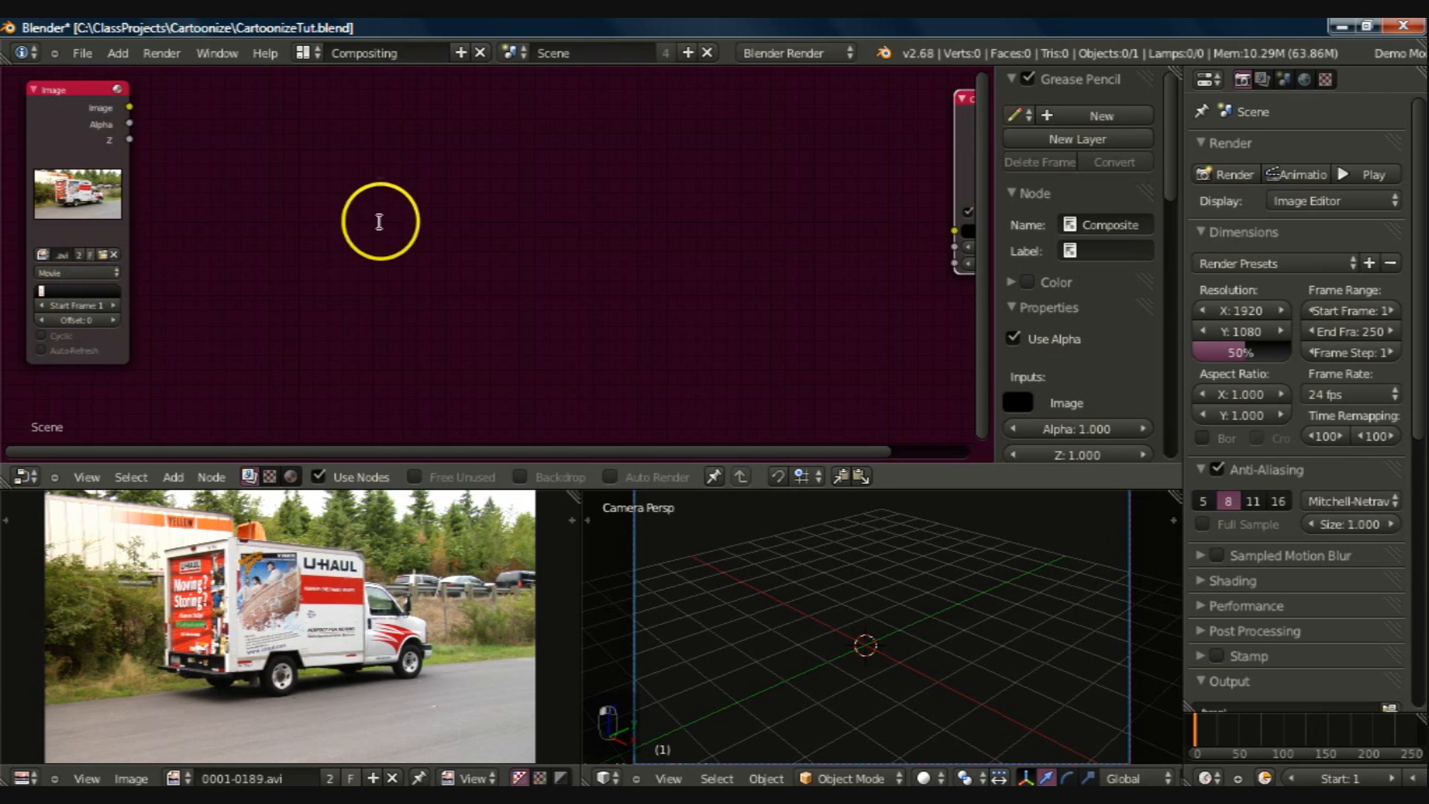
{"action": "type", "text": "189"}
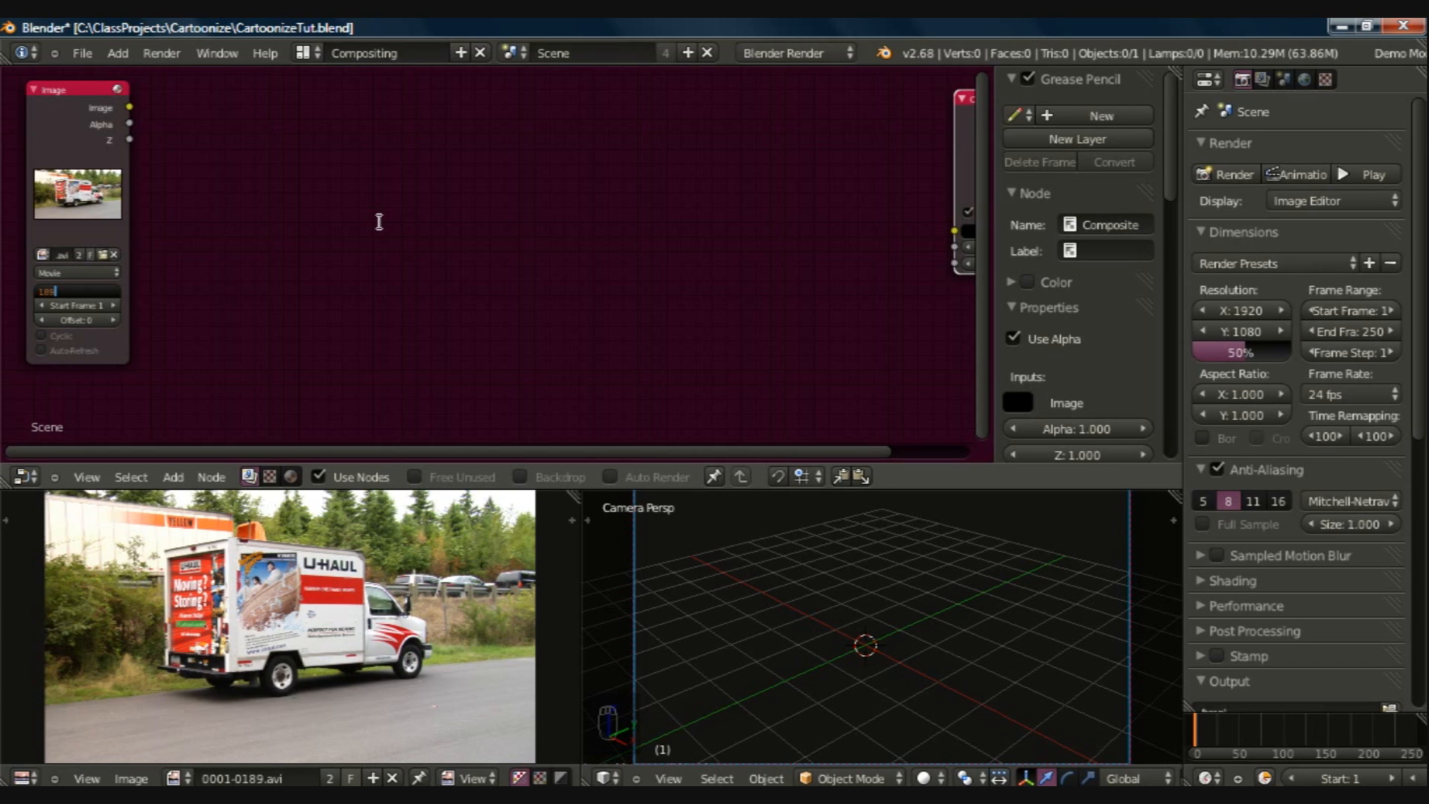
{"action": "key", "text": "Return"}
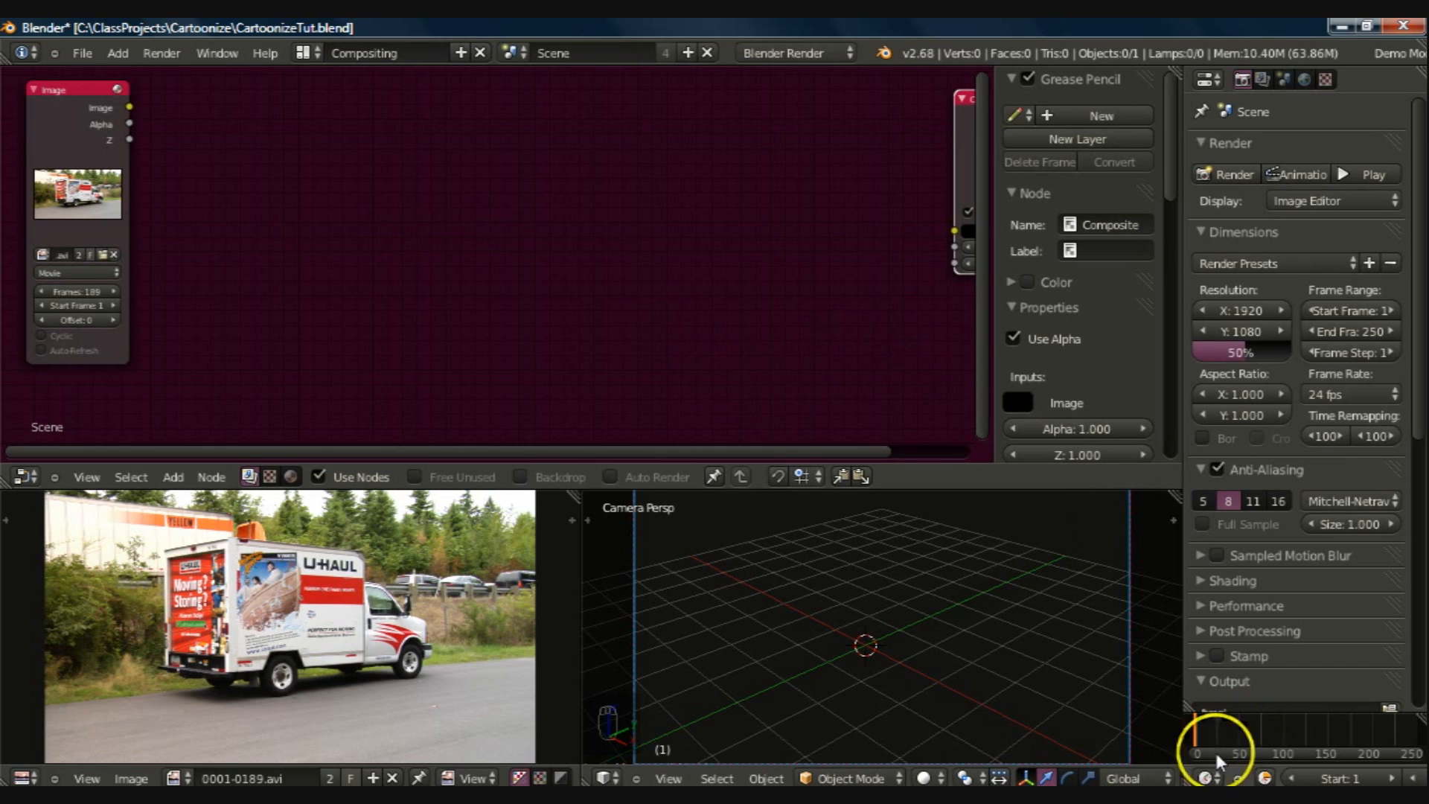
Step: Widen the properties and timeline area and set the scene's end frame to 189
{"action": "left_click_drag", "start_coordinate": [1182, 715], "coordinate": [897, 700]}
{"action": "double_click", "coordinate": [1171, 776]}
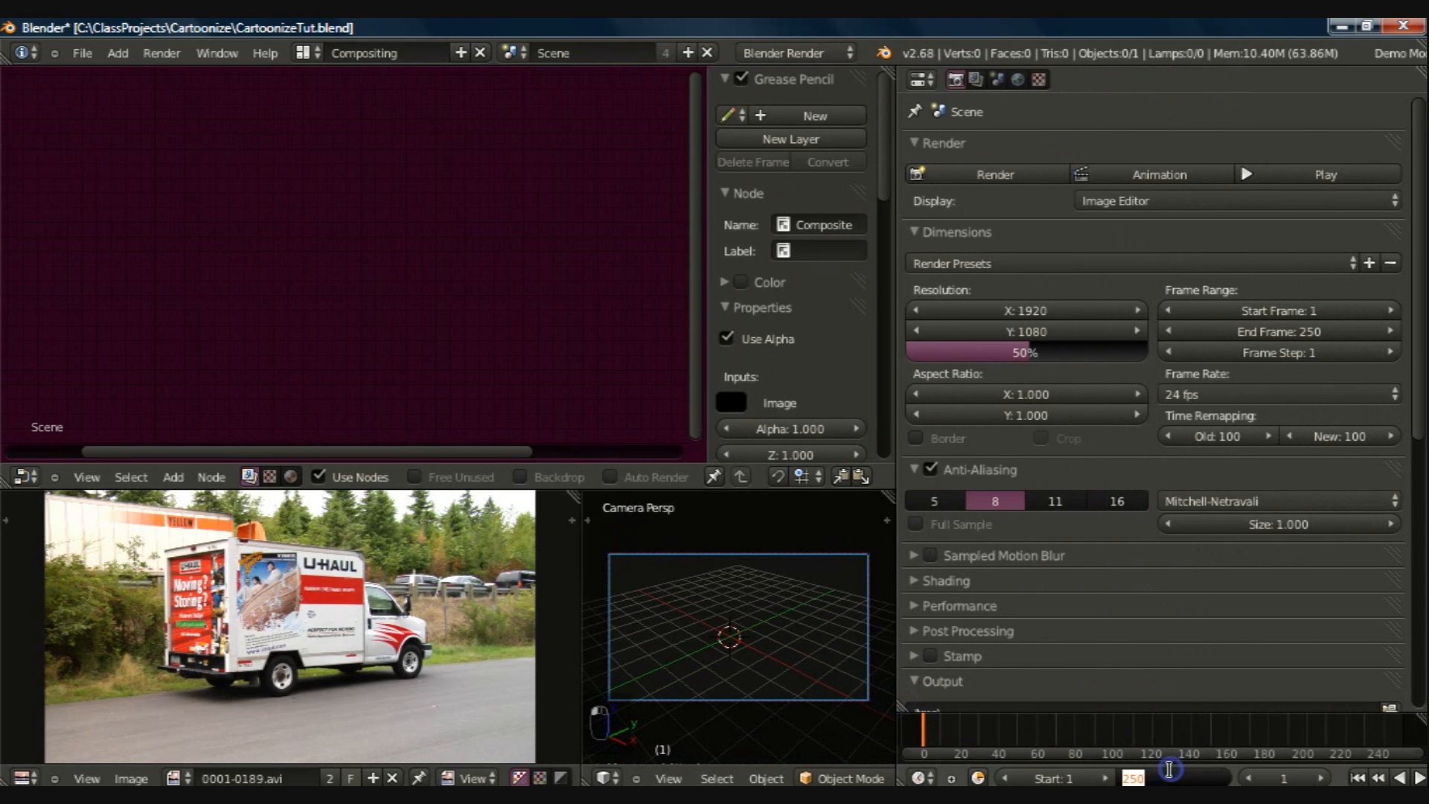
{"action": "type", "text": "189"}
{"action": "key", "text": "Return"}
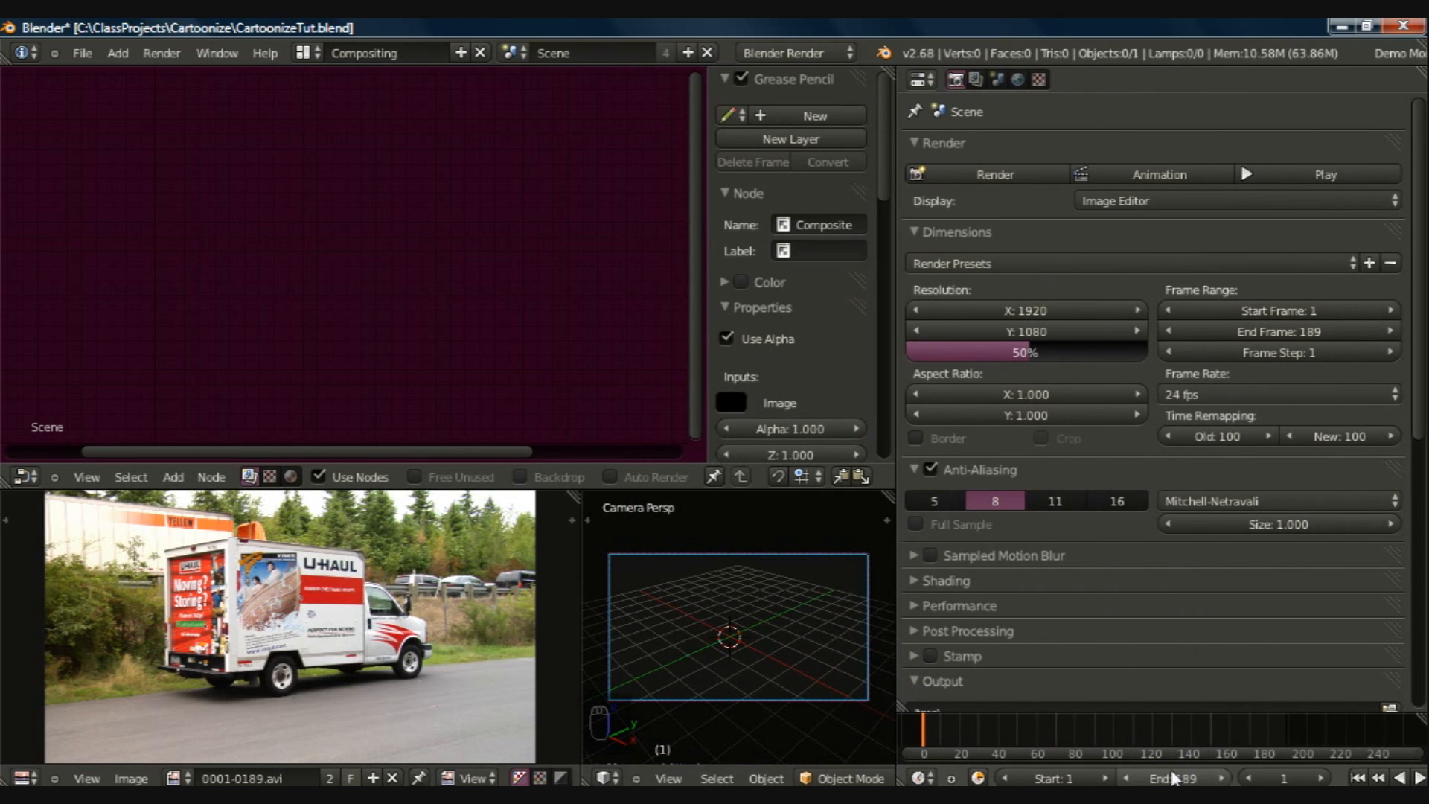
Step: Set the current frame to 85 and widen the node area by narrowing the properties area
{"action": "double_click", "coordinate": [1278, 776]}
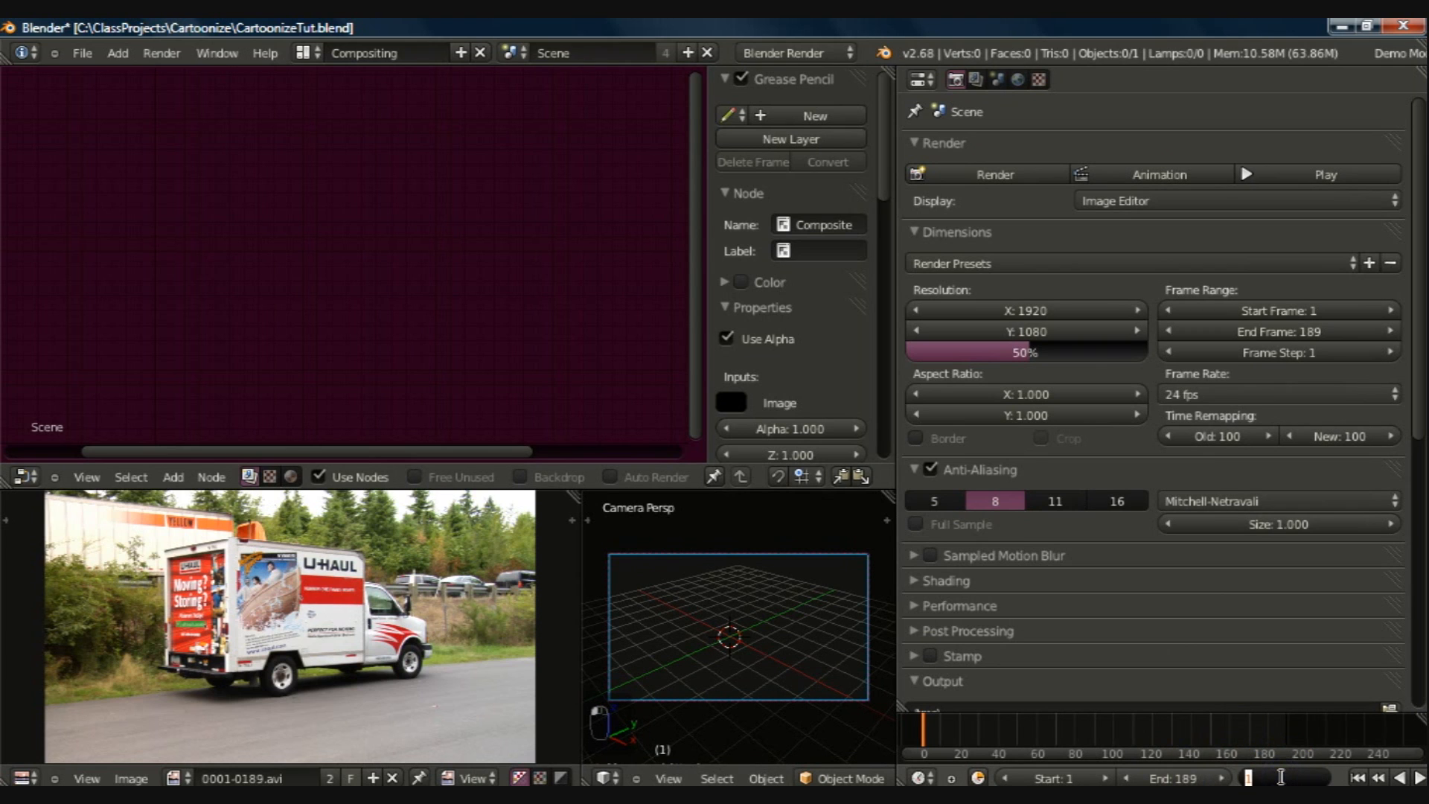
{"action": "type", "text": "85"}
{"action": "key", "text": "Return"}
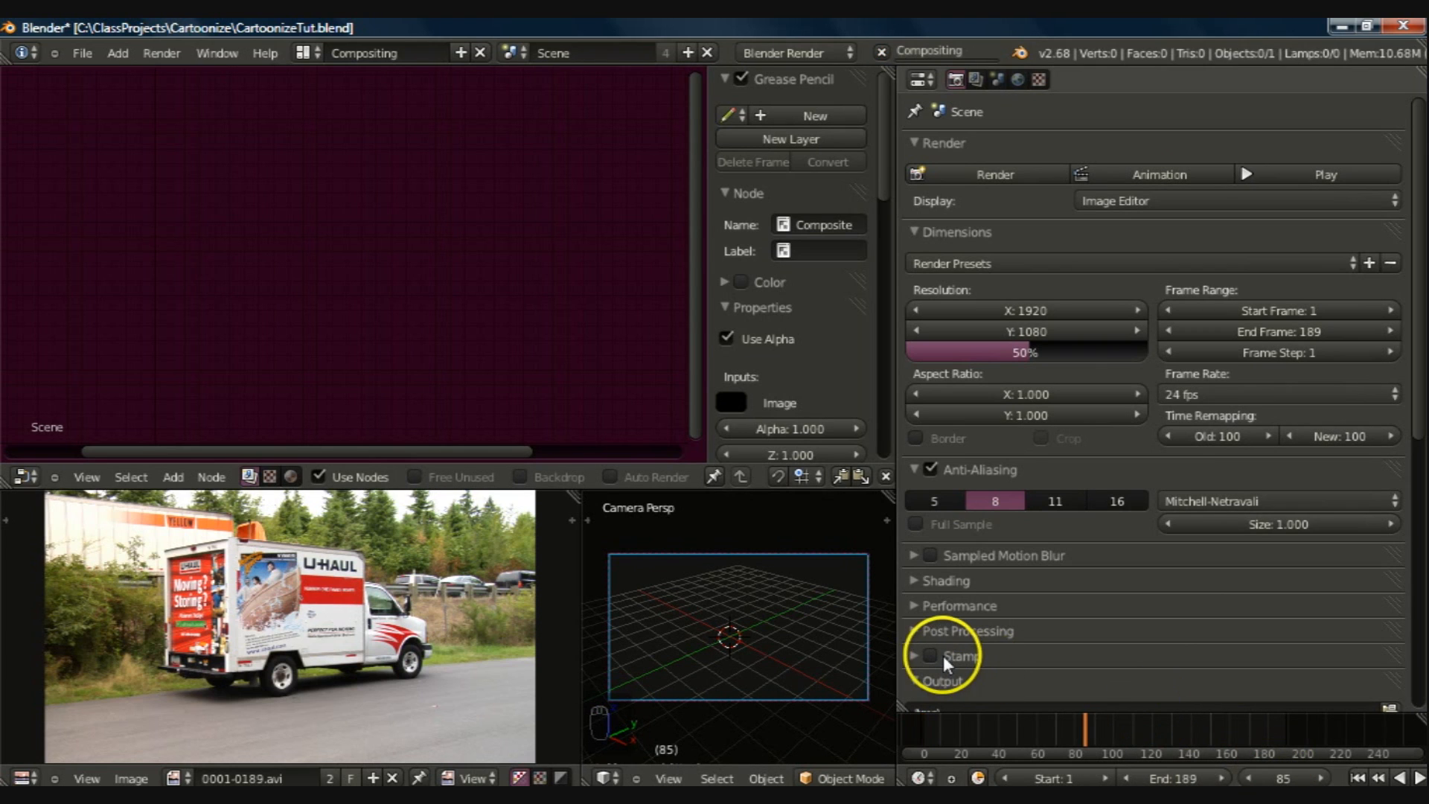
{"action": "left_click_drag", "start_coordinate": [898, 648], "coordinate": [1218, 617]}
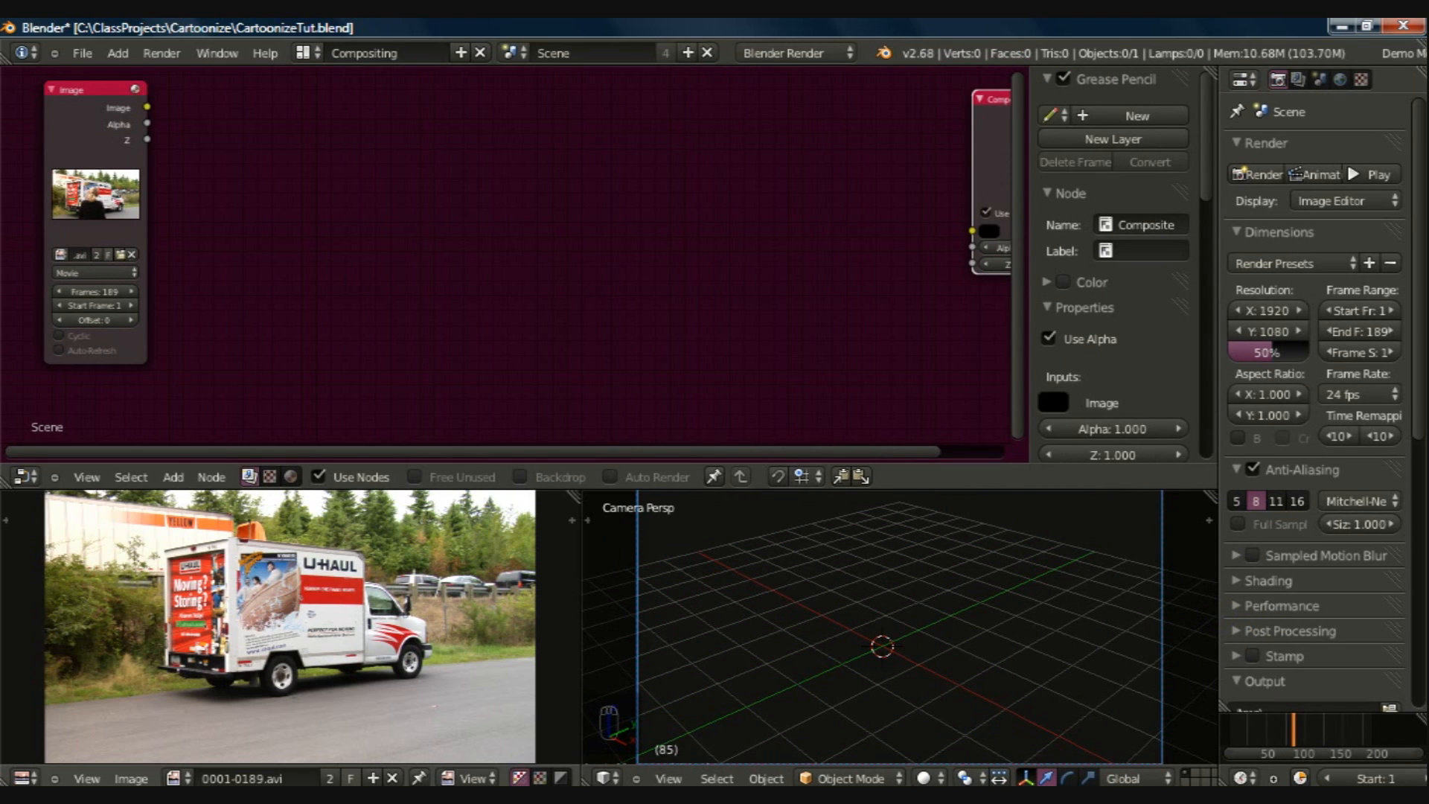
Step: Enable the node backdrop, connect a Viewer node to the Image node, and place the Viewer below the Composite node
{"action": "left_click", "coordinate": [520, 477]}
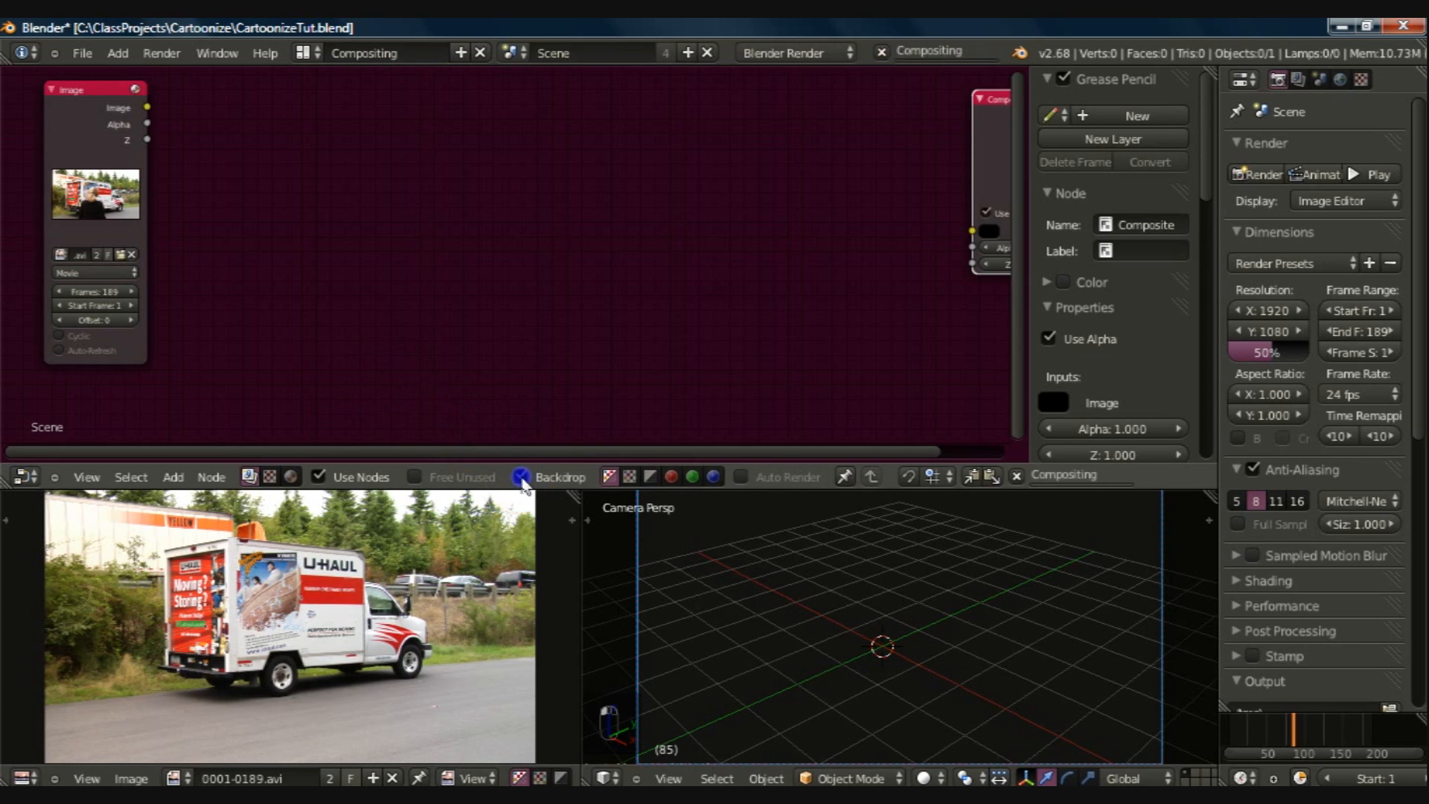
{"action": "left_click", "coordinate": [69, 129], "text": "ctrl+shift"}
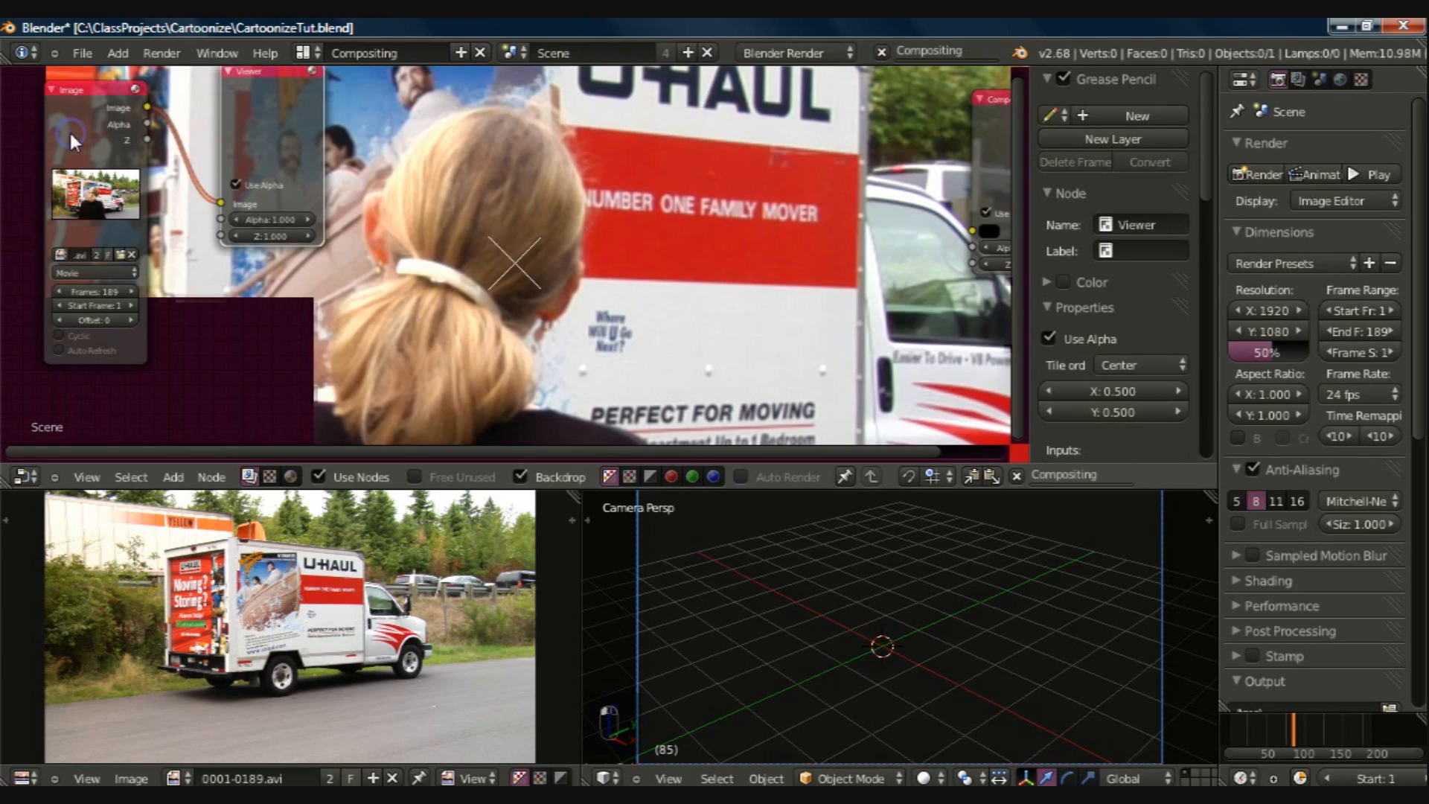
{"action": "left_click", "coordinate": [263, 64]}
{"action": "left_click_drag", "start_coordinate": [289, 88], "coordinate": [1022, 293]}
Step: Set the backdrop zoom to 0.32 so the whole frame fits in the node area, and save the file
{"action": "mouse_move", "coordinate": [1206, 151]}
{"action": "left_mouse_down"}
{"action": "mouse_move", "coordinate": [1206, 253]}
{"action": "mouse_move", "coordinate": [1054, 274]}
{"action": "mouse_move", "coordinate": [1089, 268]}
{"action": "left_mouse_up"}
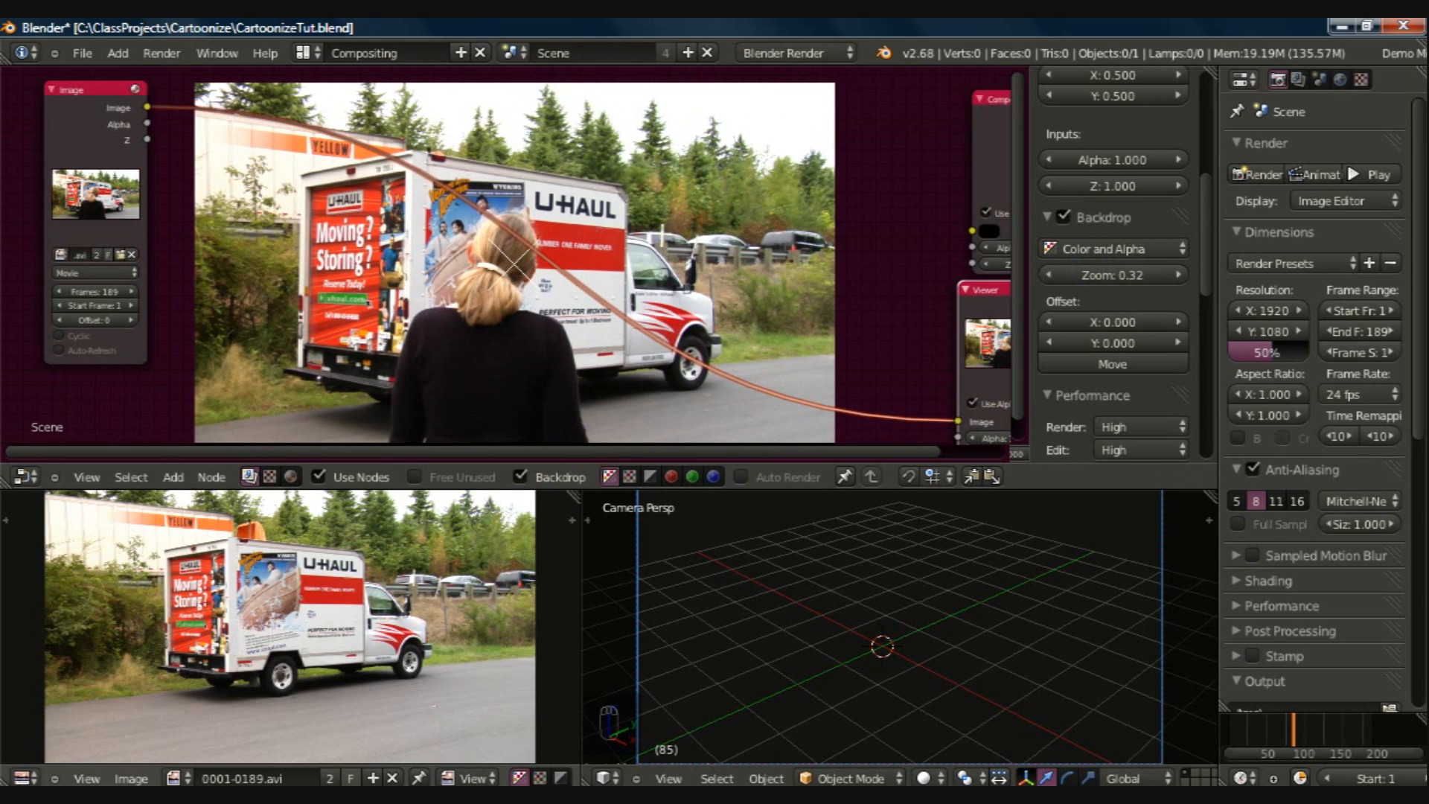
{"action": "key", "text": "ctrl+s"}
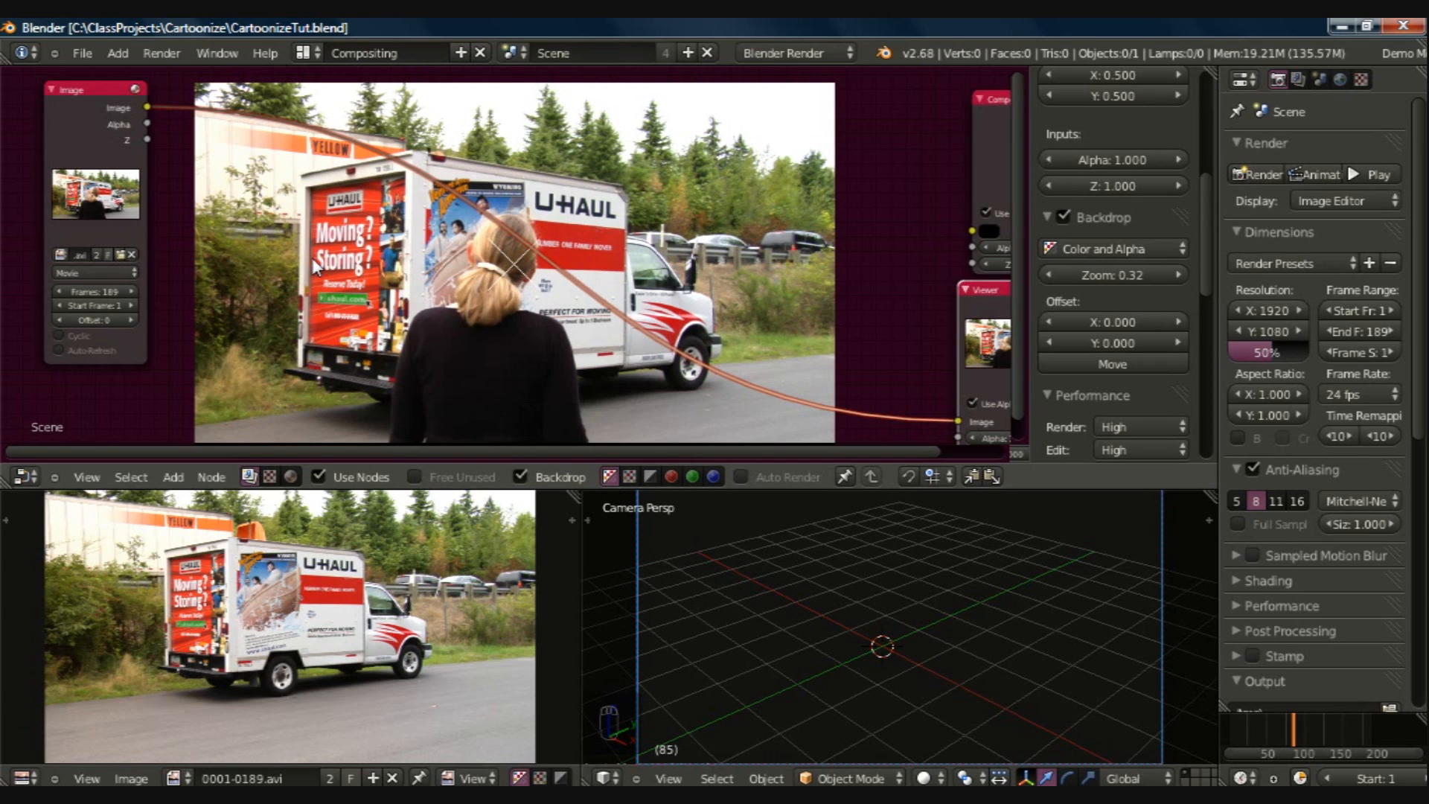
Step: Add a ColorRamp converter node on the link between the Image and Viewer nodes
{"action": "key", "text": "shift+a"}
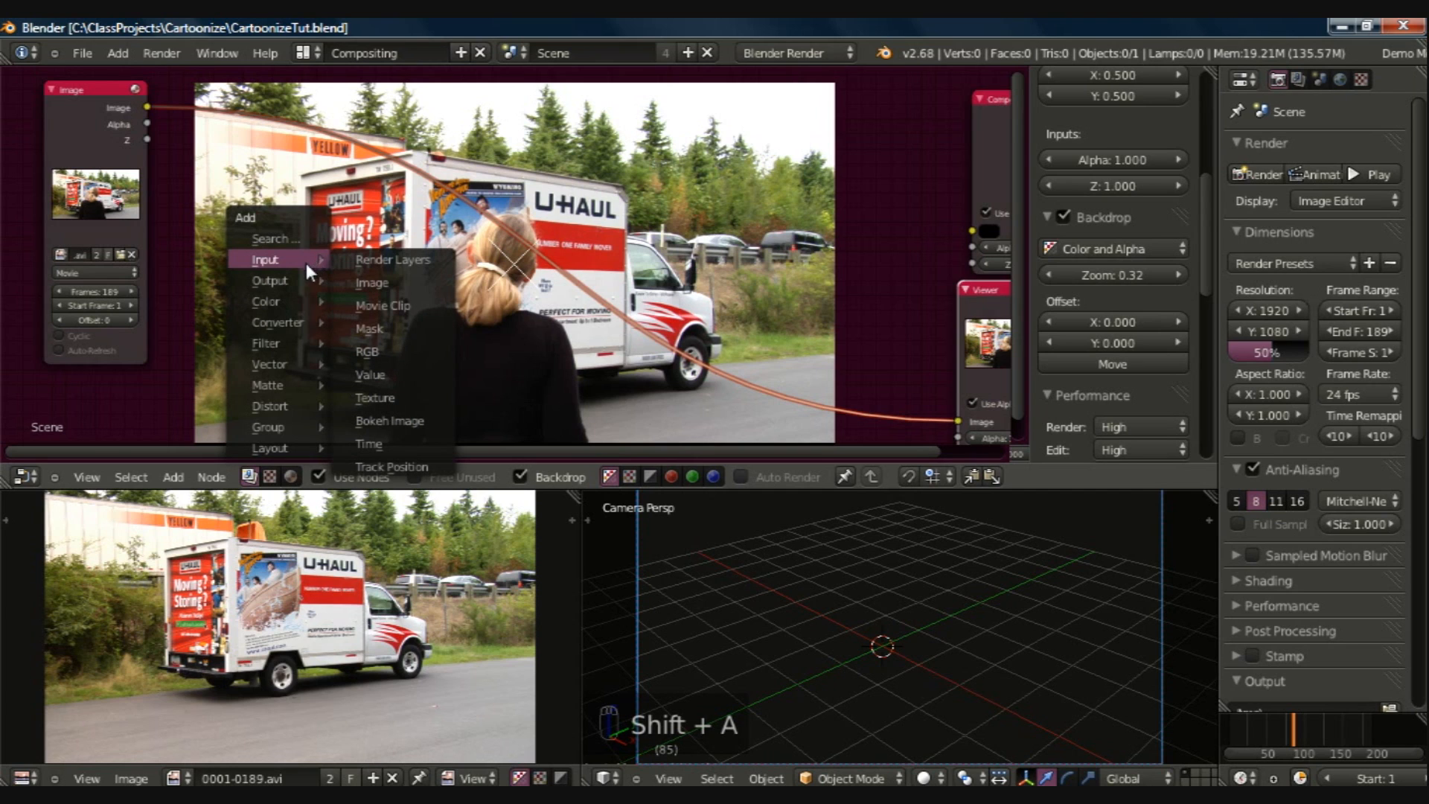
{"action": "mouse_move", "coordinate": [318, 321]}
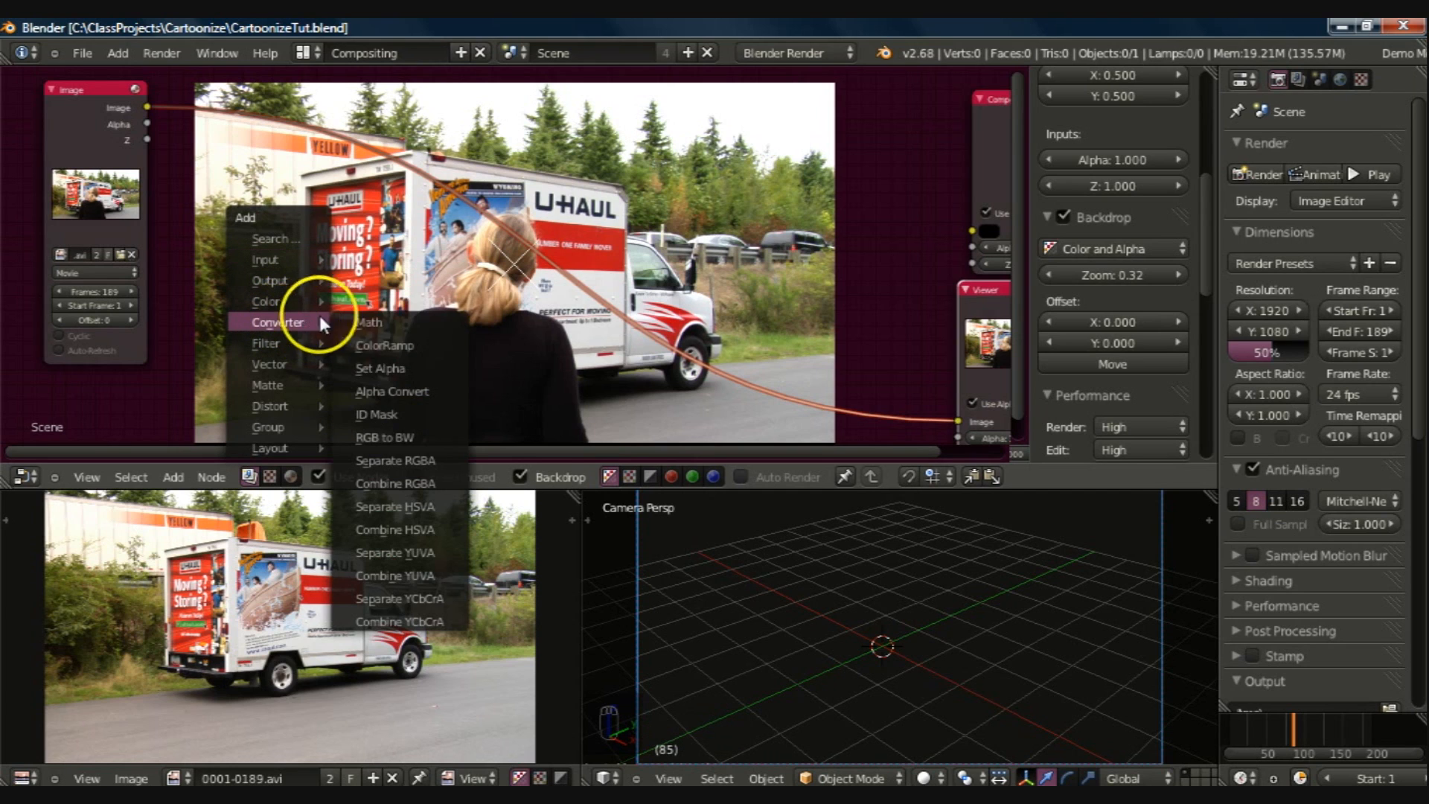
{"action": "left_click", "coordinate": [369, 346]}
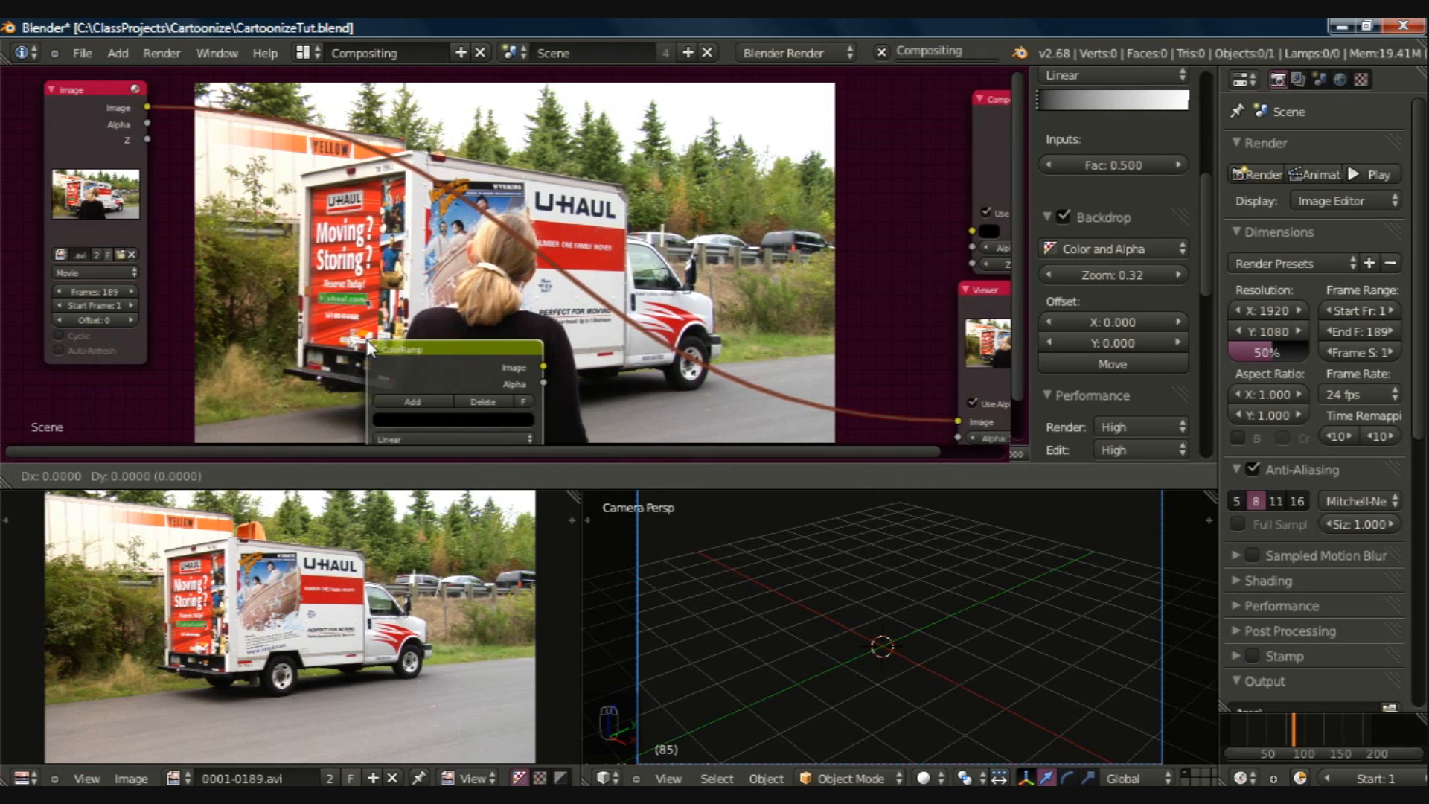
{"action": "left_click", "coordinate": [243, 113]}
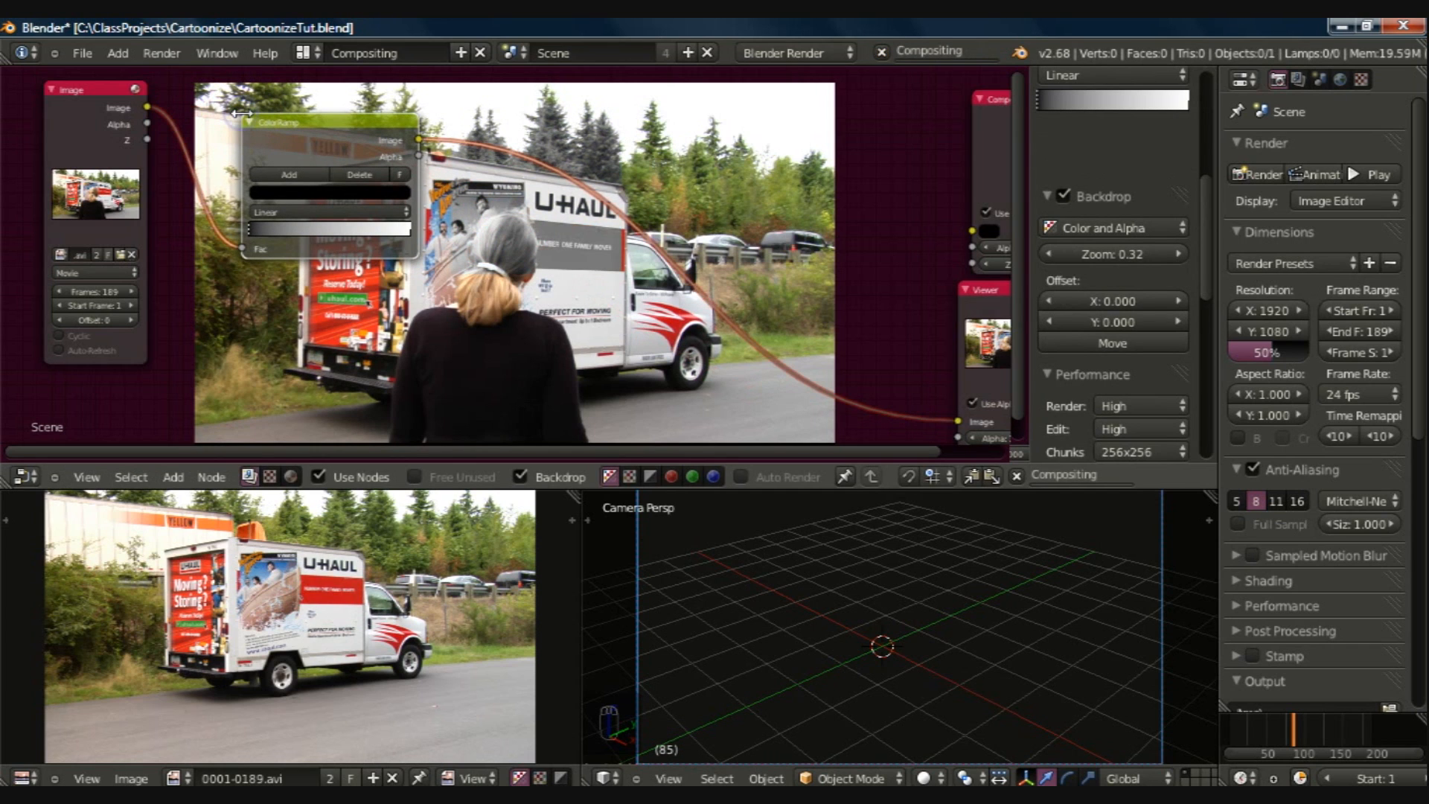
{"action": "left_click", "coordinate": [244, 122]}
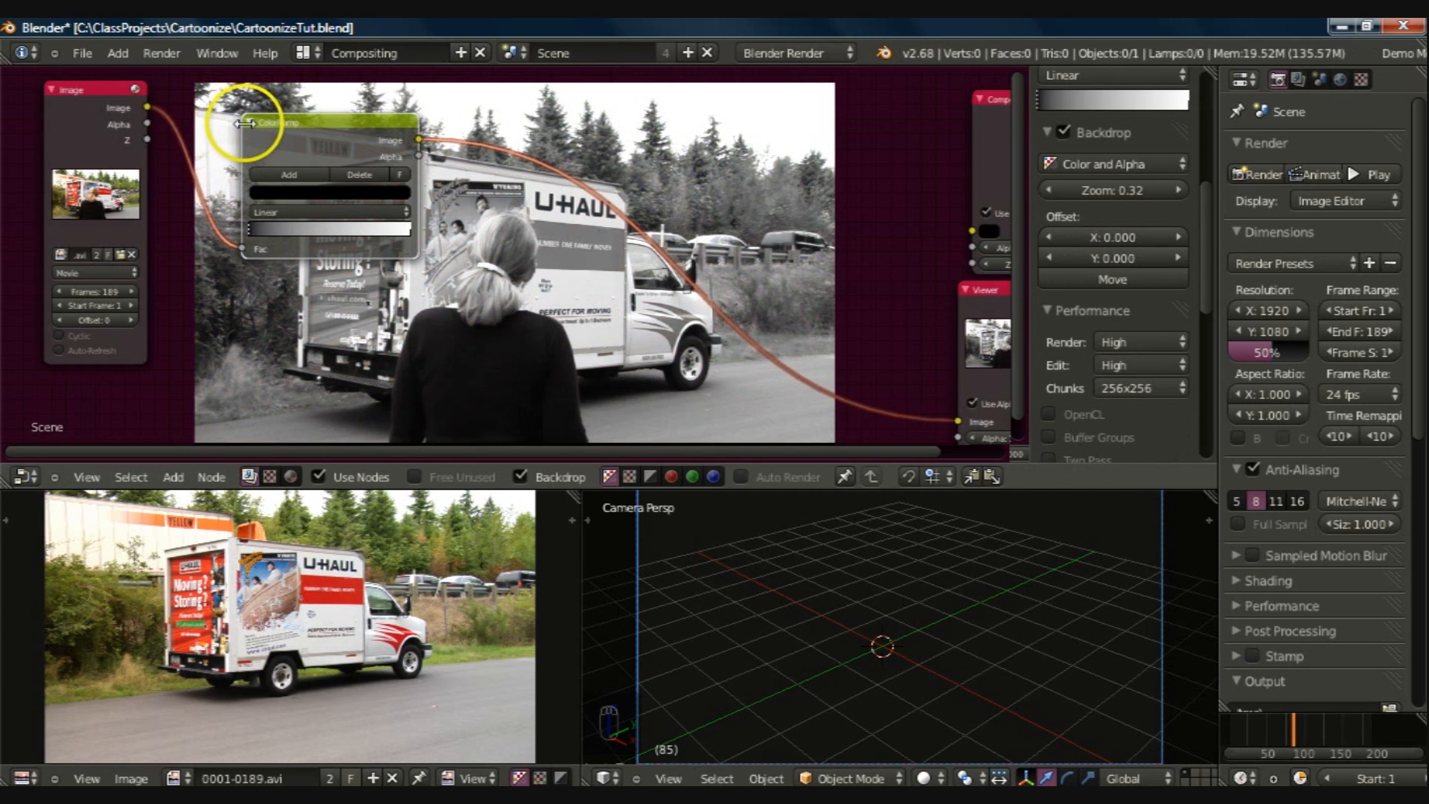
Step: Add stops to the ColorRamp, moving the black stop about a third along and a grey stop near the start
{"action": "left_click", "coordinate": [293, 173]}
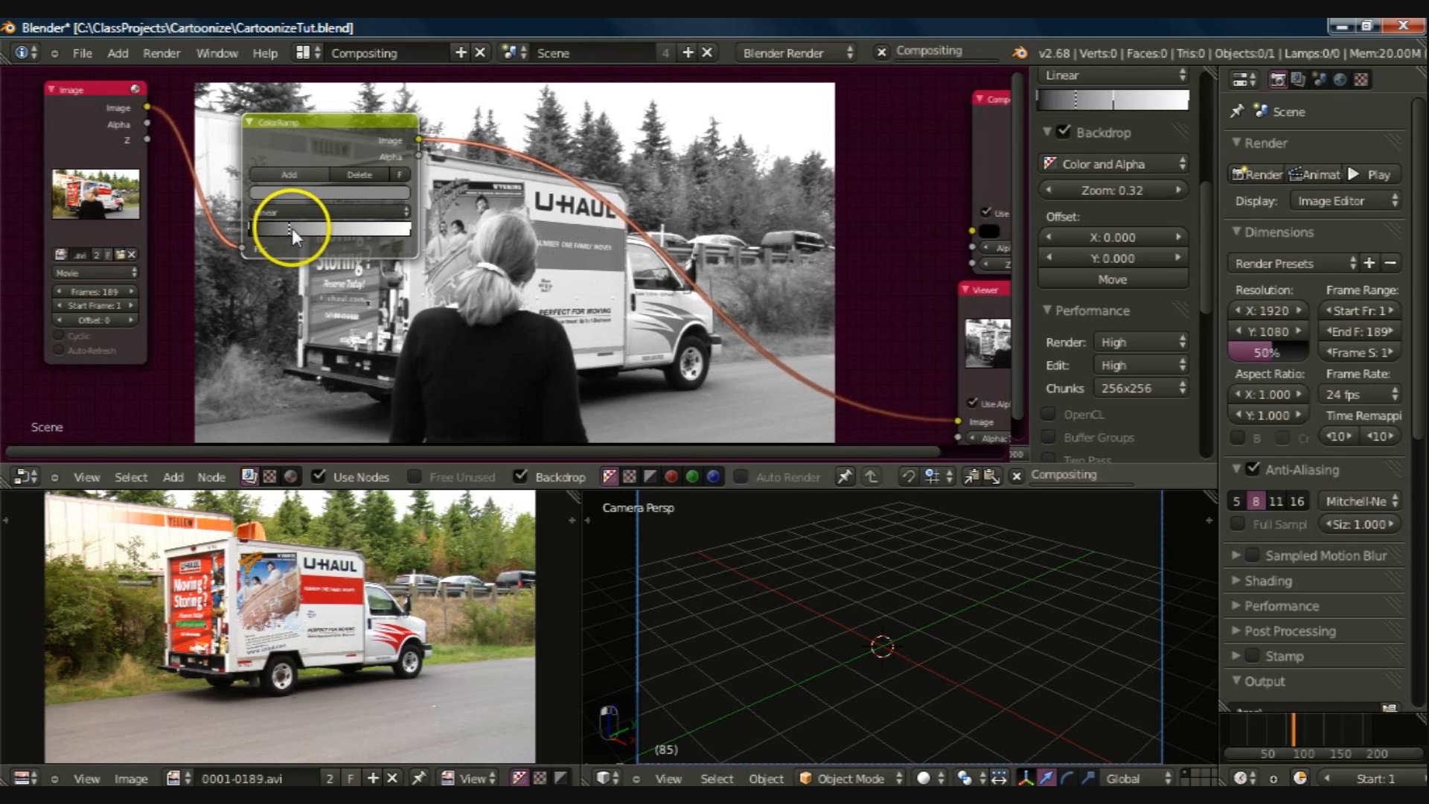
{"action": "left_click_drag", "start_coordinate": [290, 230], "coordinate": [254, 231]}
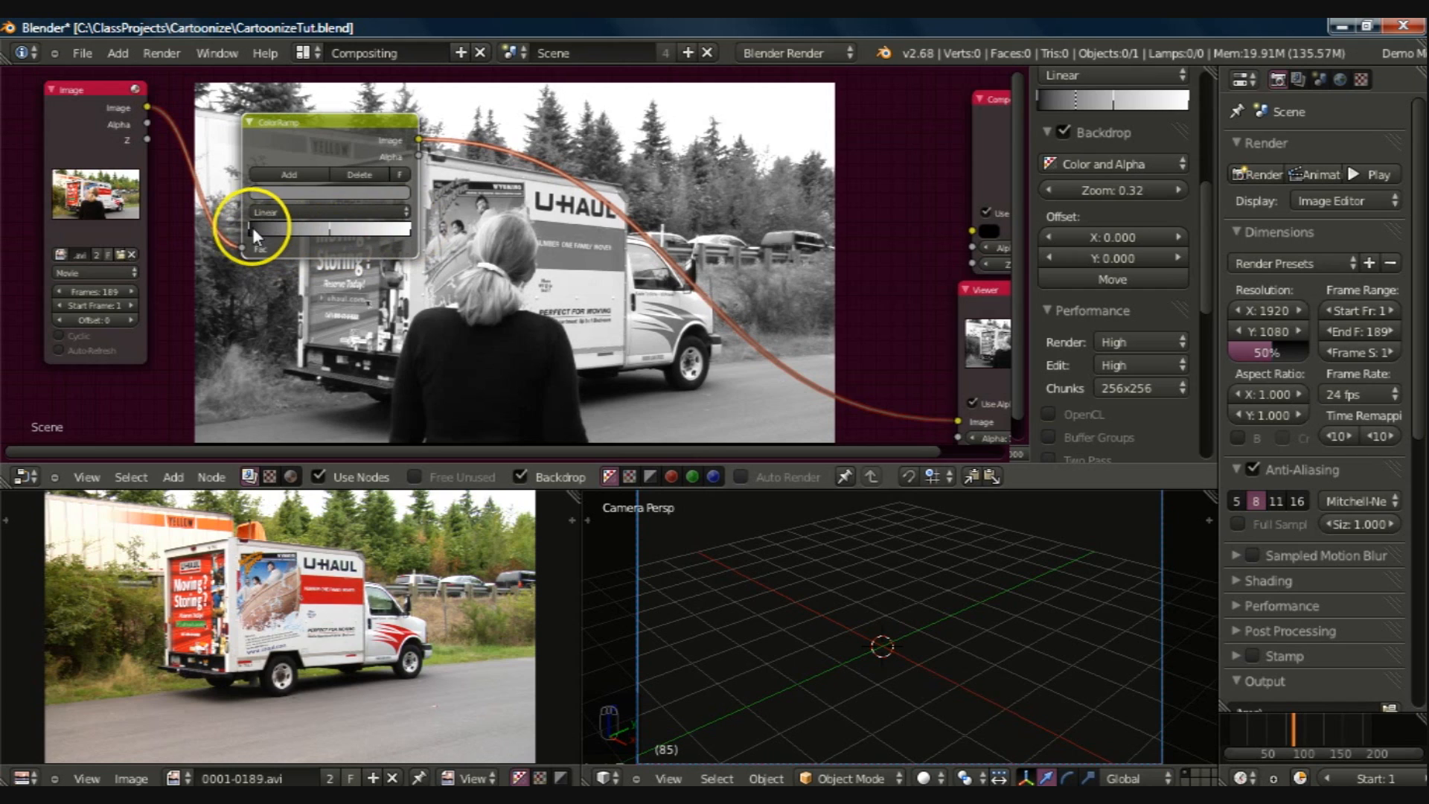
{"action": "left_click_drag", "start_coordinate": [250, 228], "coordinate": [293, 226]}
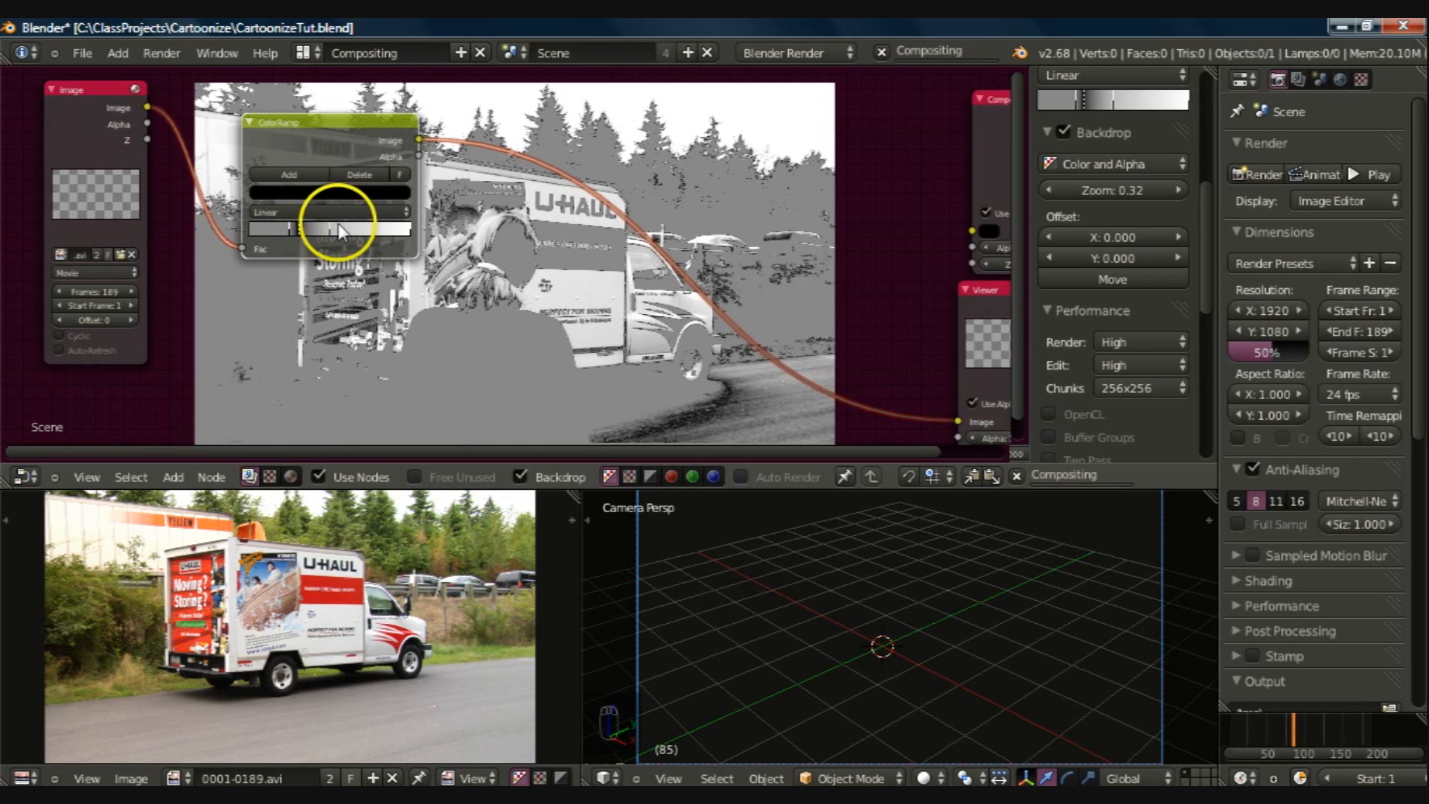
{"action": "left_click_drag", "start_coordinate": [289, 230], "coordinate": [257, 229]}
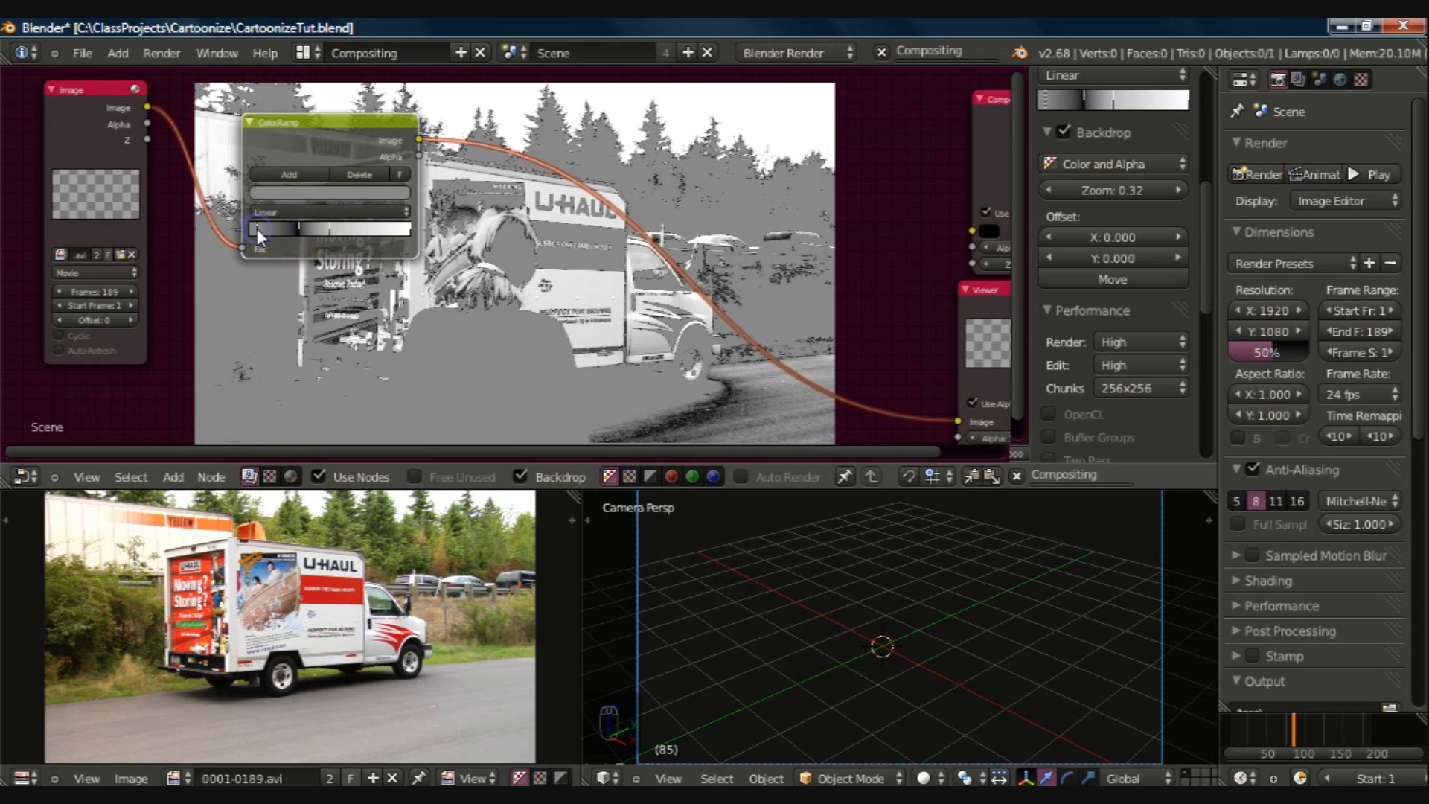
Step: Set the ColorRamp's first grey stop to white and its middle grey stop to near-black, about 0.003
{"action": "left_click", "coordinate": [291, 192]}
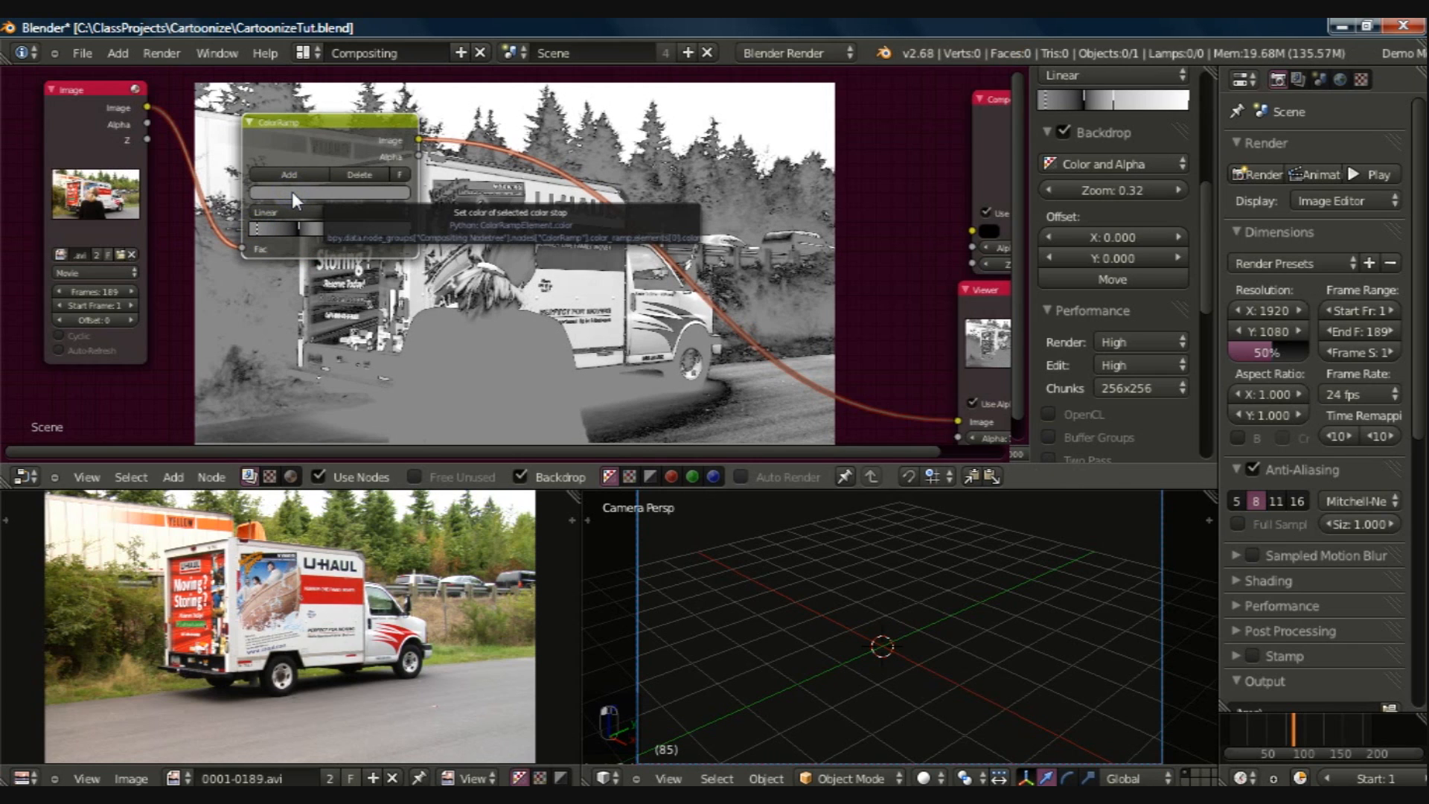
{"action": "left_click", "coordinate": [292, 190]}
{"action": "left_click", "coordinate": [376, 215]}
{"action": "left_click", "coordinate": [329, 231]}
{"action": "left_click", "coordinate": [319, 194]}
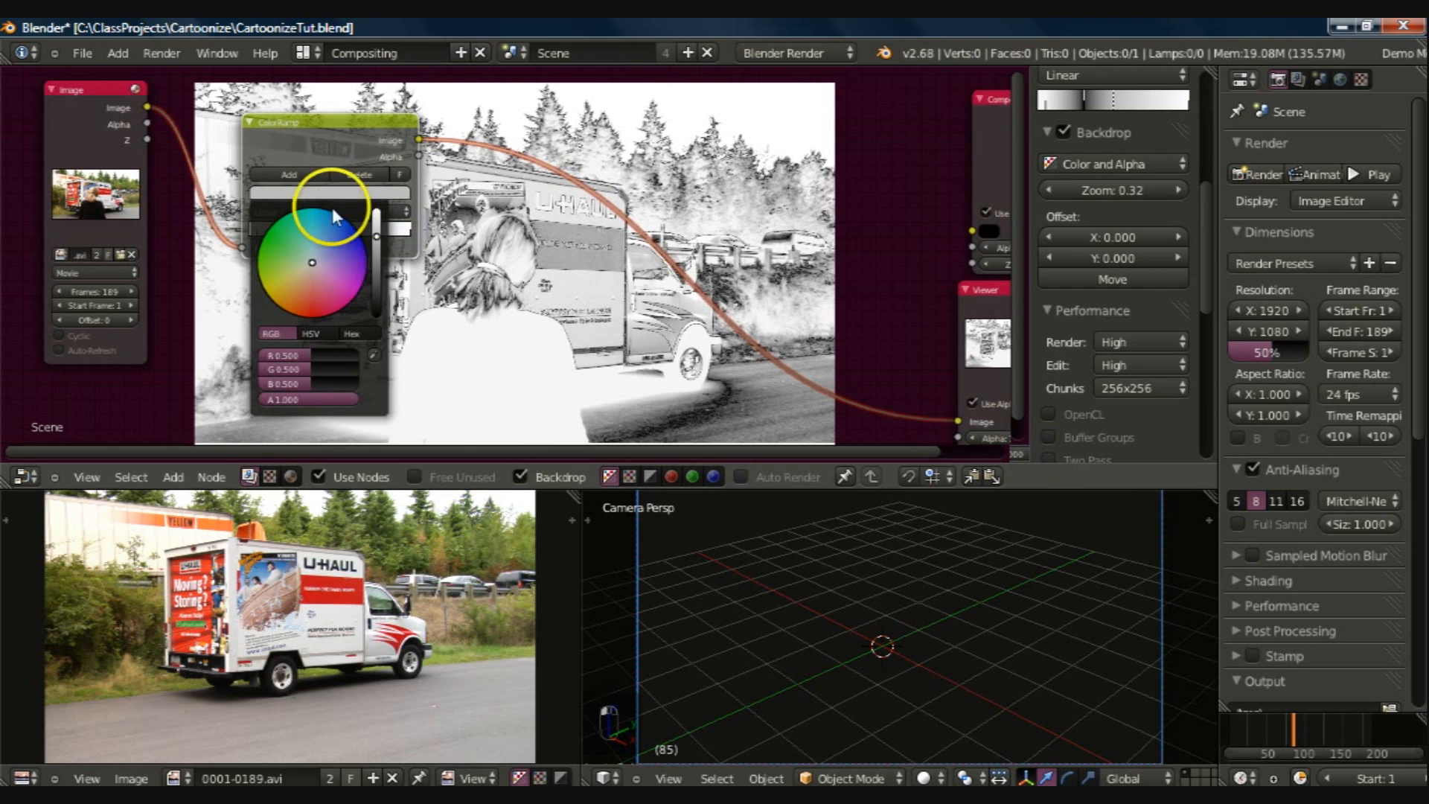
{"action": "left_click", "coordinate": [377, 313]}
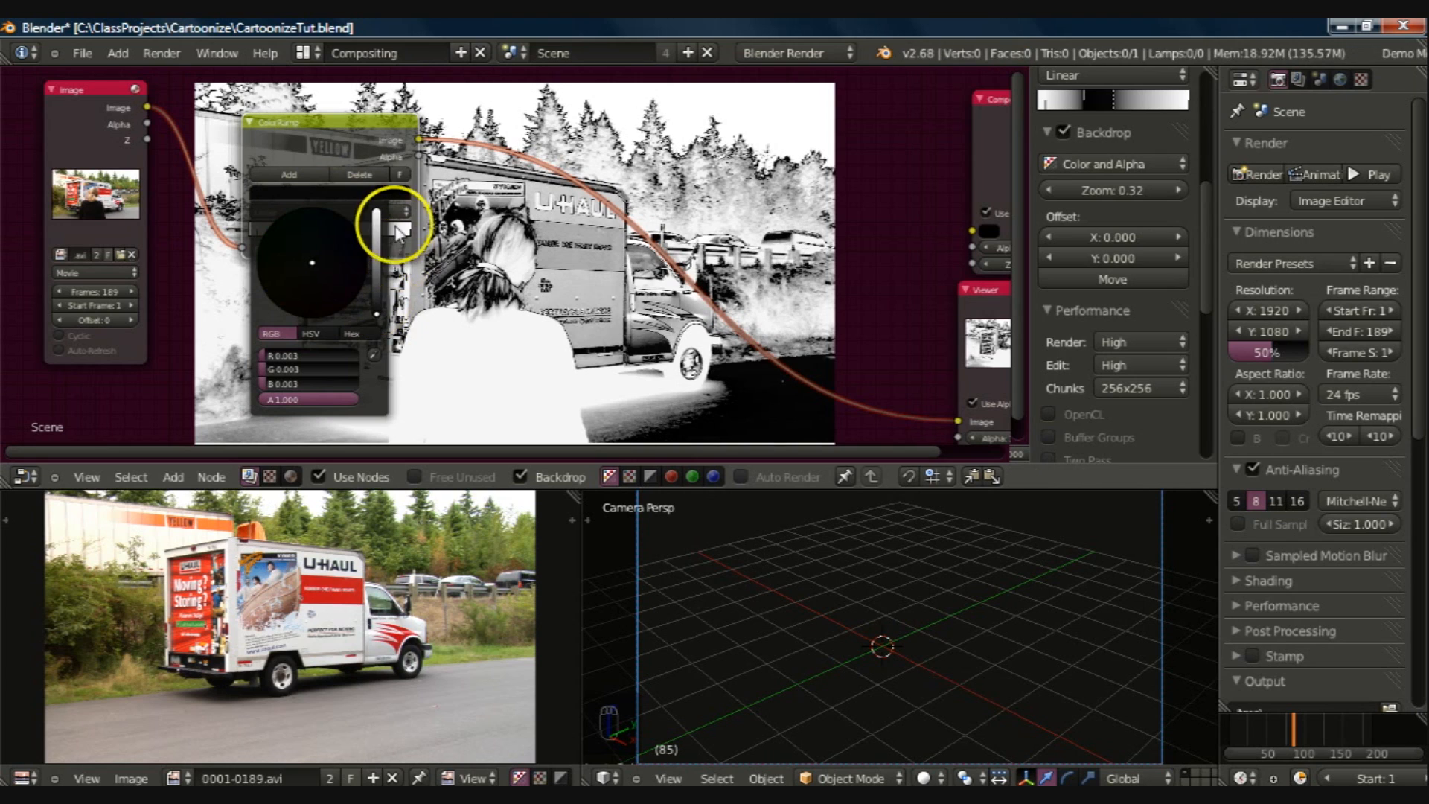
Step: Bring the ColorRamp's two black stops close together, move the white end stop inward to about 0.78, and save the file
{"action": "left_click", "coordinate": [256, 231]}
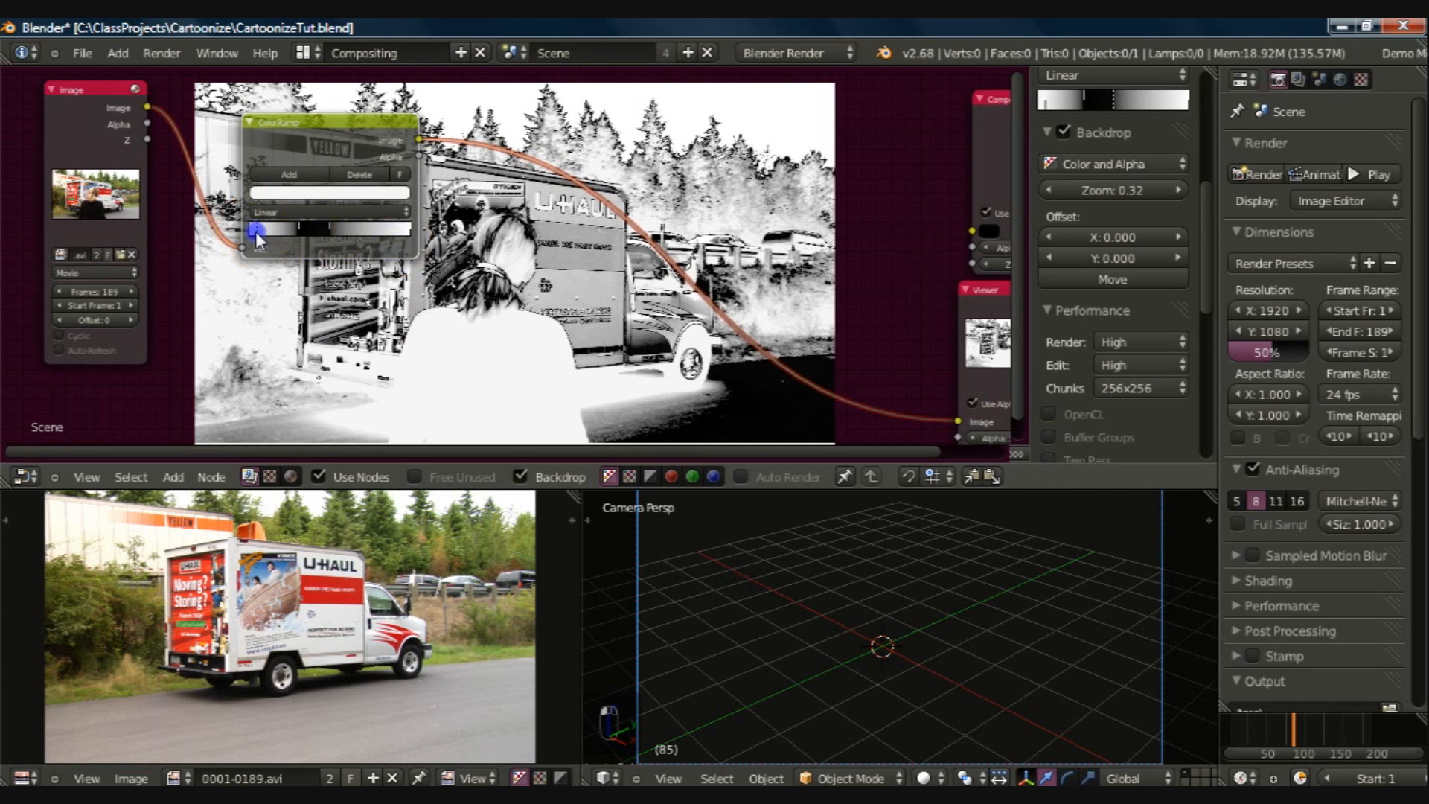
{"action": "mouse_move", "coordinate": [298, 227]}
{"action": "left_mouse_down"}
{"action": "mouse_move", "coordinate": [271, 224]}
{"action": "mouse_move", "coordinate": [327, 229]}
{"action": "mouse_move", "coordinate": [298, 229]}
{"action": "left_mouse_up"}
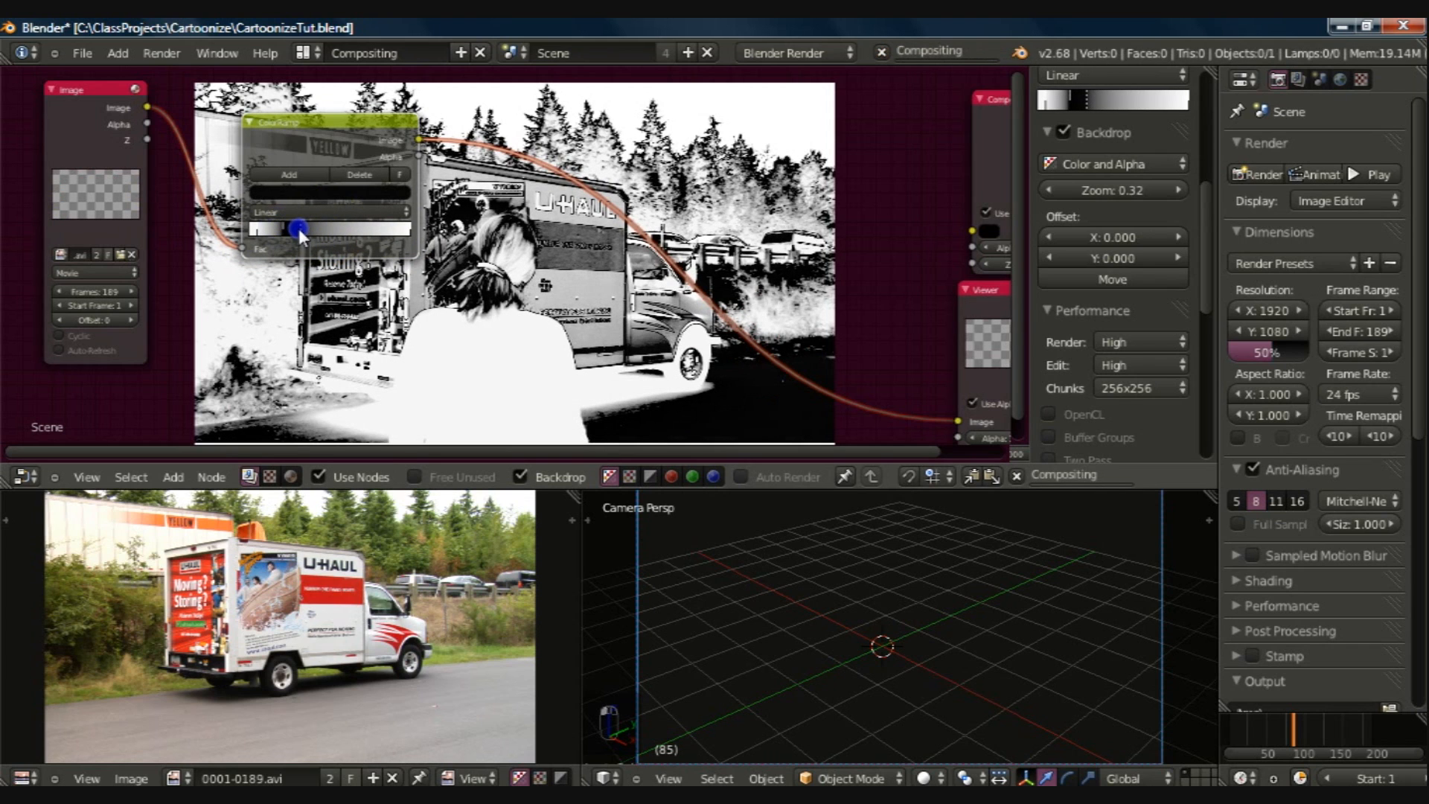
{"action": "left_click", "coordinate": [403, 229]}
{"action": "left_click_drag", "start_coordinate": [403, 229], "coordinate": [374, 228]}
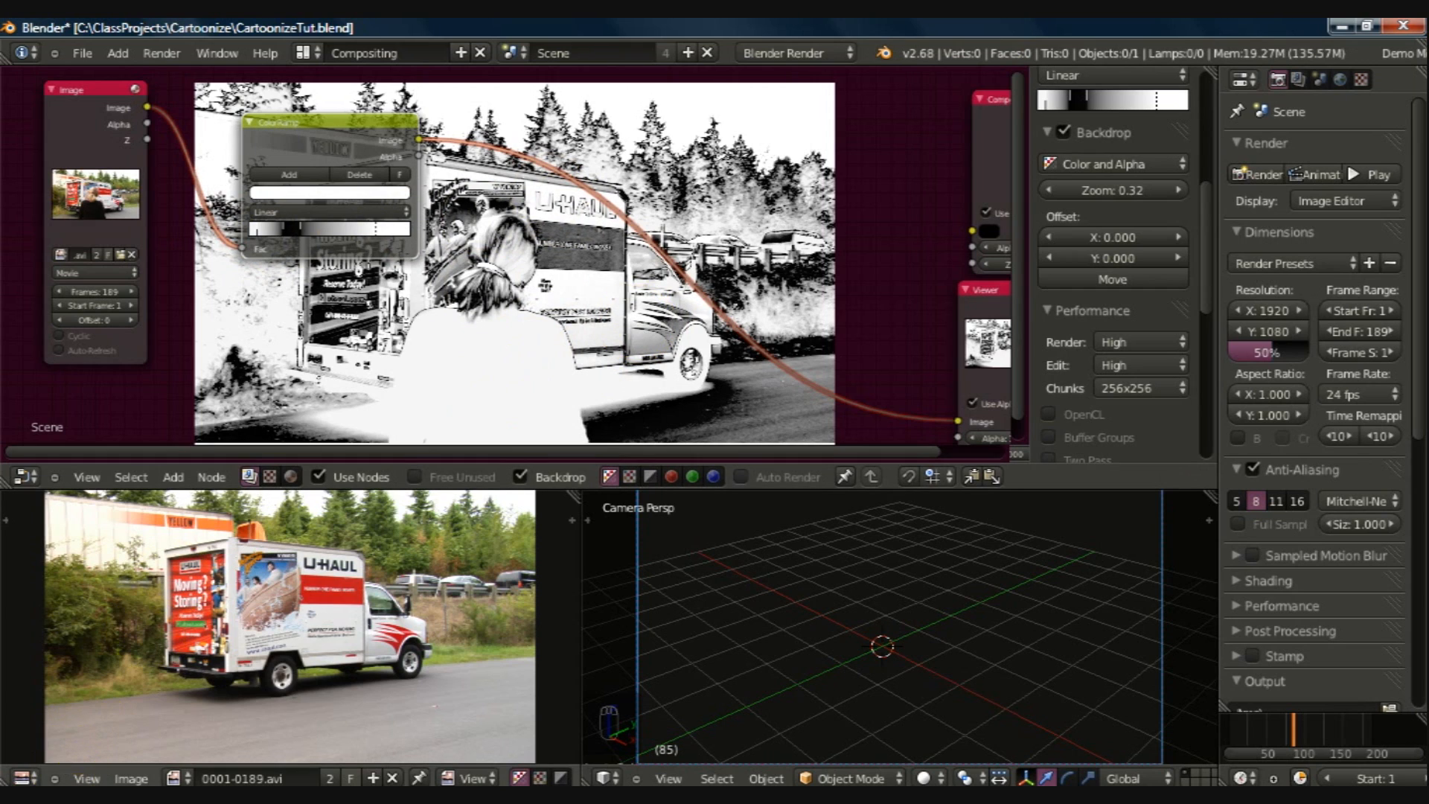
{"action": "key", "text": "ctrl+s"}
Step: Shift the ColorRamp's two black stops slightly toward the start of the ramp
{"action": "left_click", "coordinate": [256, 232]}
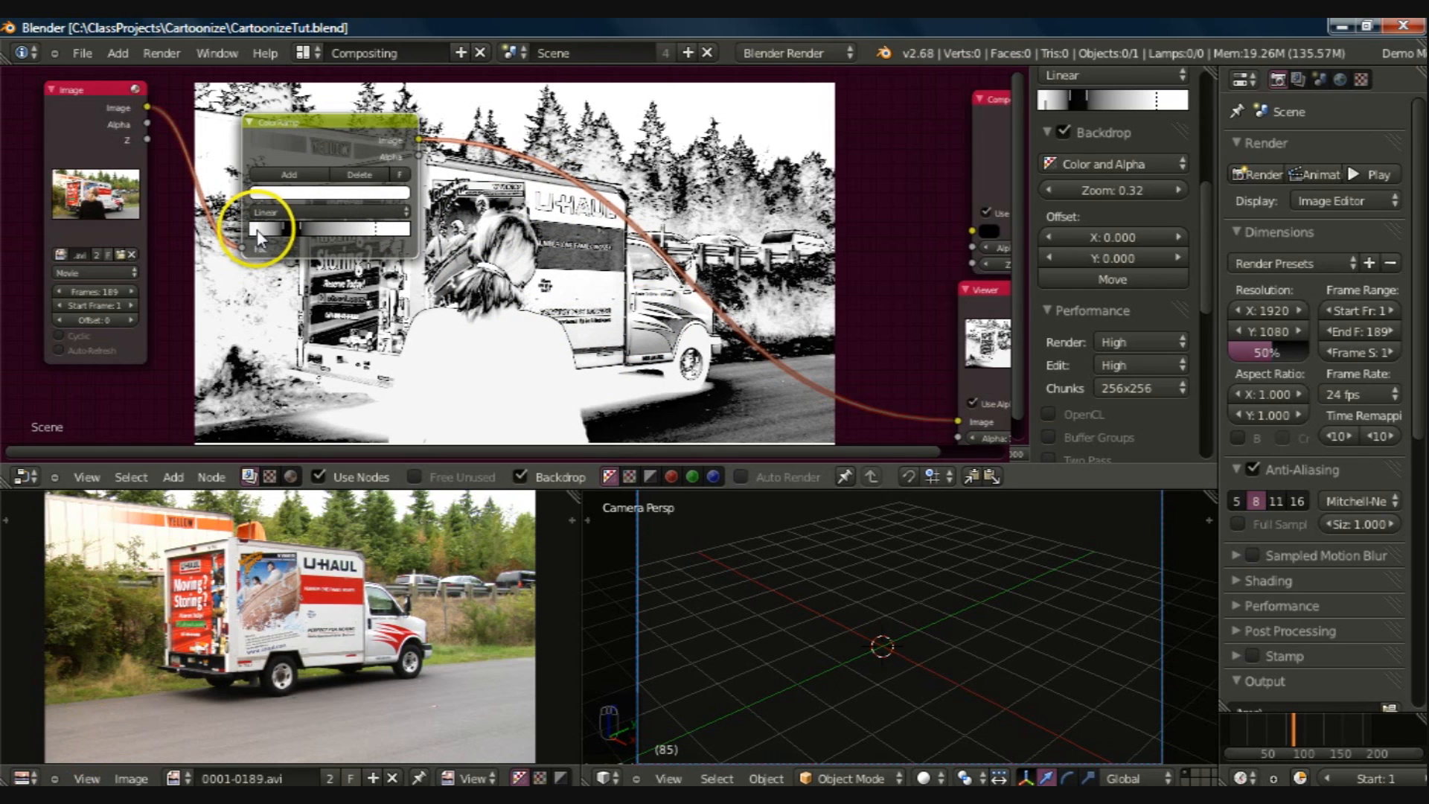
{"action": "mouse_move", "coordinate": [256, 229]}
{"action": "left_mouse_down"}
{"action": "mouse_move", "coordinate": [241, 229]}
{"action": "mouse_move", "coordinate": [277, 228]}
{"action": "left_mouse_up"}
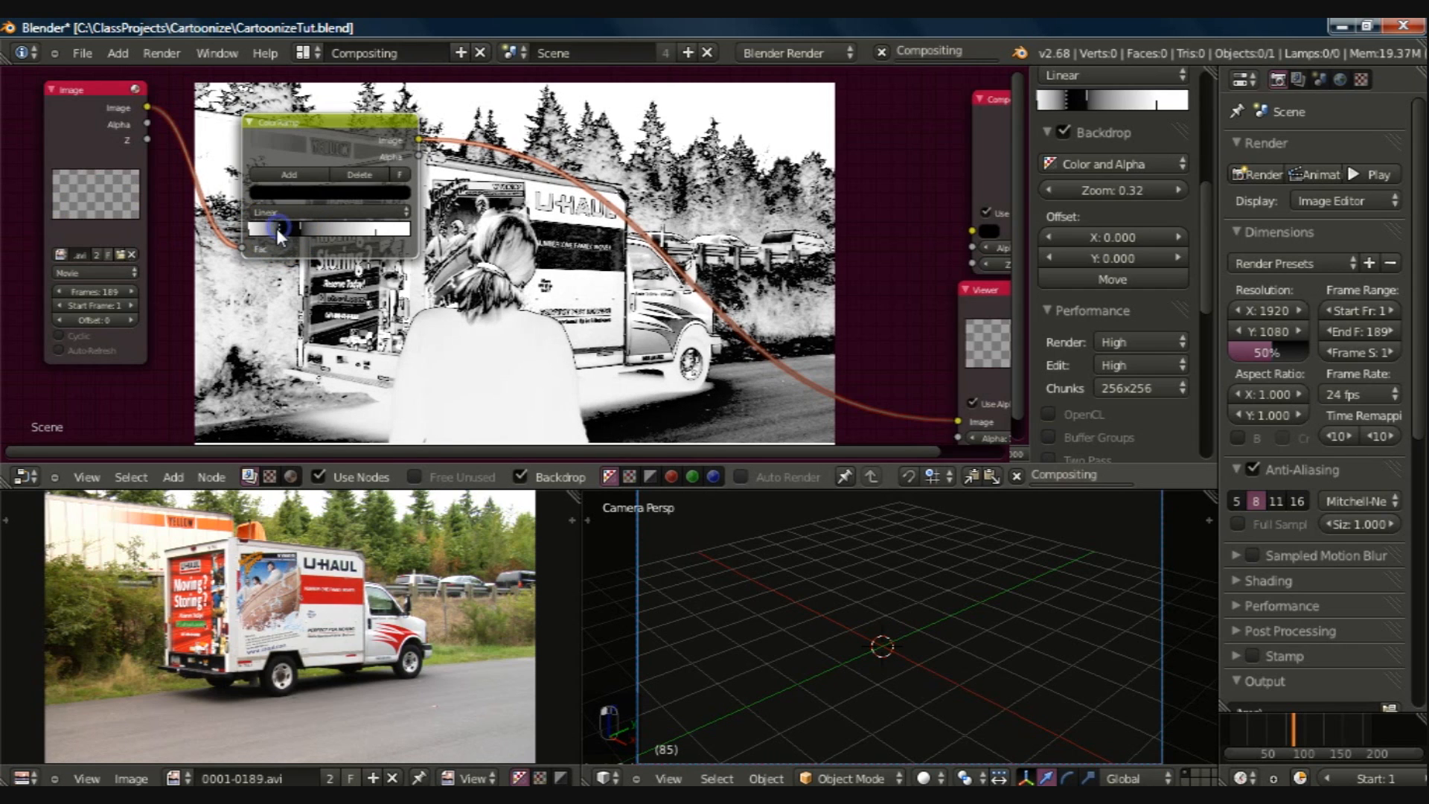
{"action": "left_click_drag", "start_coordinate": [299, 226], "coordinate": [289, 231]}
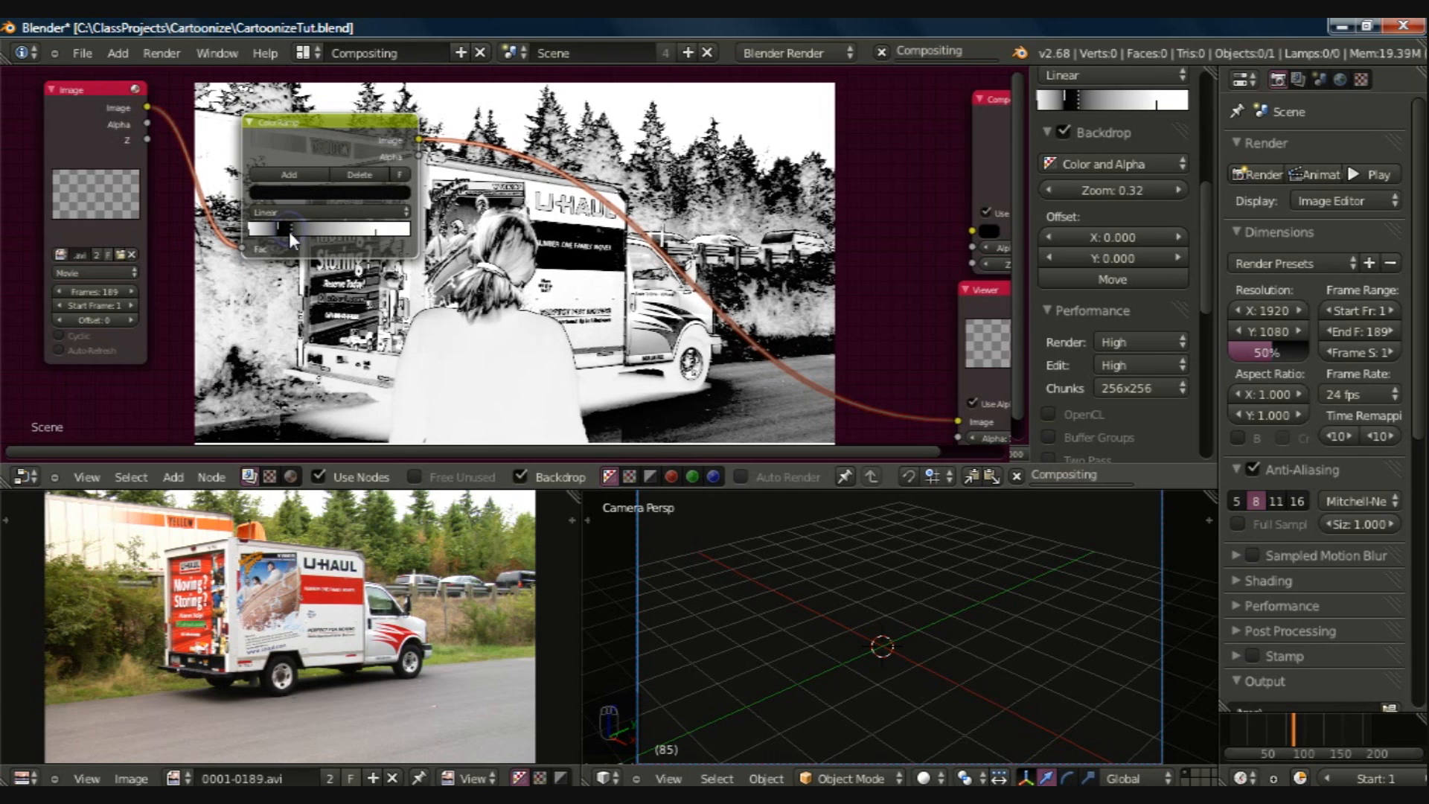
{"action": "left_click", "coordinate": [292, 239]}
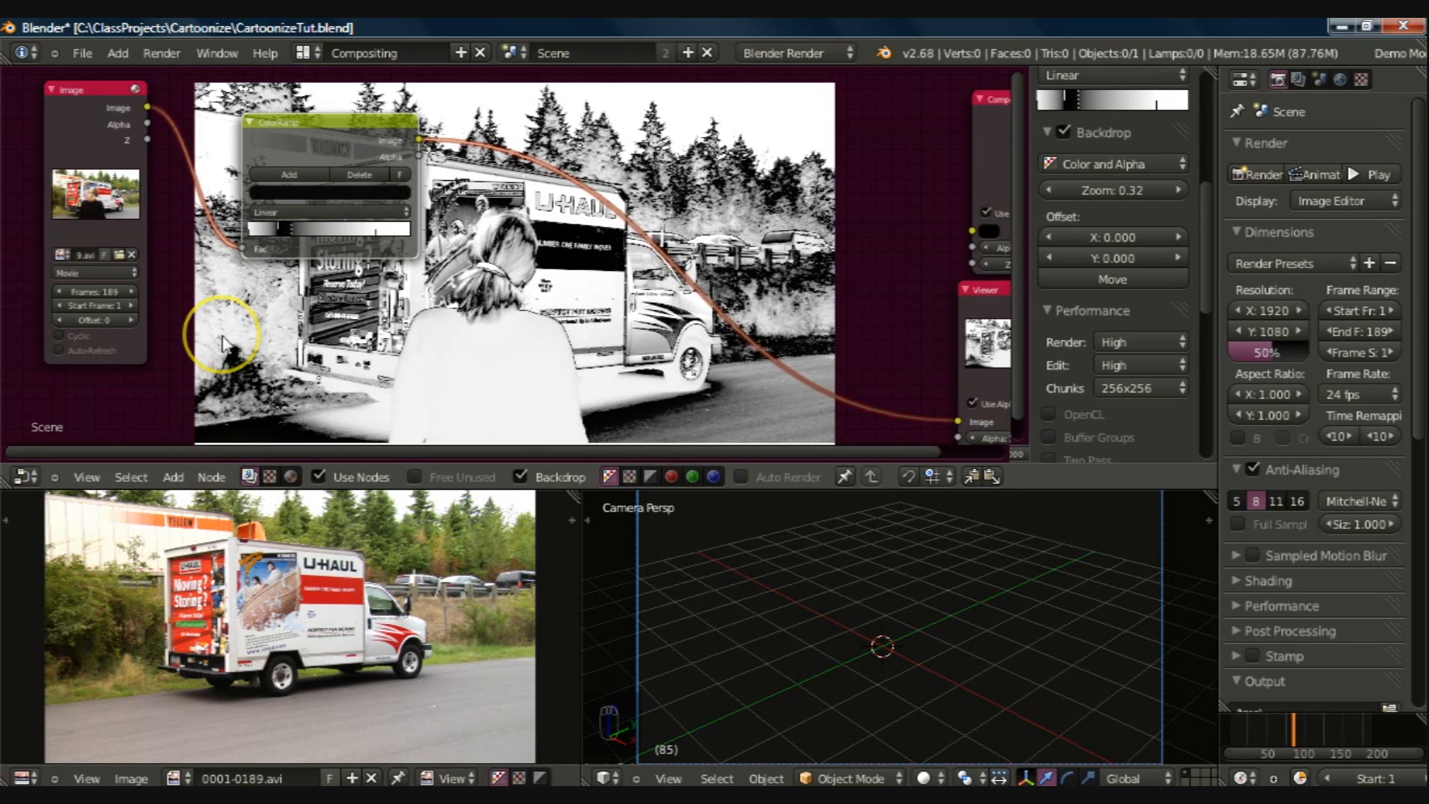
Step: Try Cardinal interpolation on the ColorRamp
{"action": "left_click", "coordinate": [284, 207]}
{"action": "left_click", "coordinate": [283, 181]}
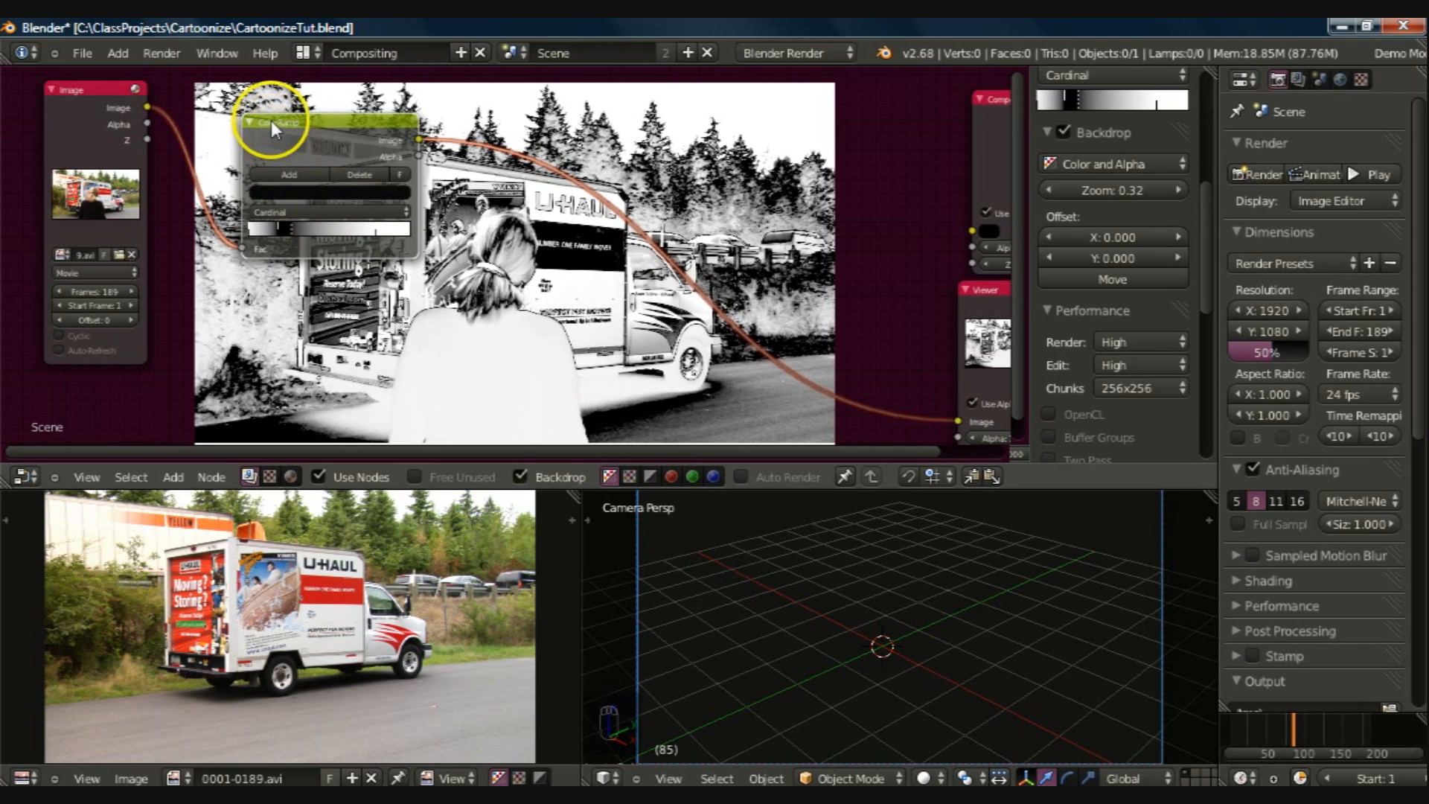
Step: Move the ColorRamp node closer to the Image node and set its interpolation to Constant
{"action": "left_click_drag", "start_coordinate": [271, 120], "coordinate": [237, 96]}
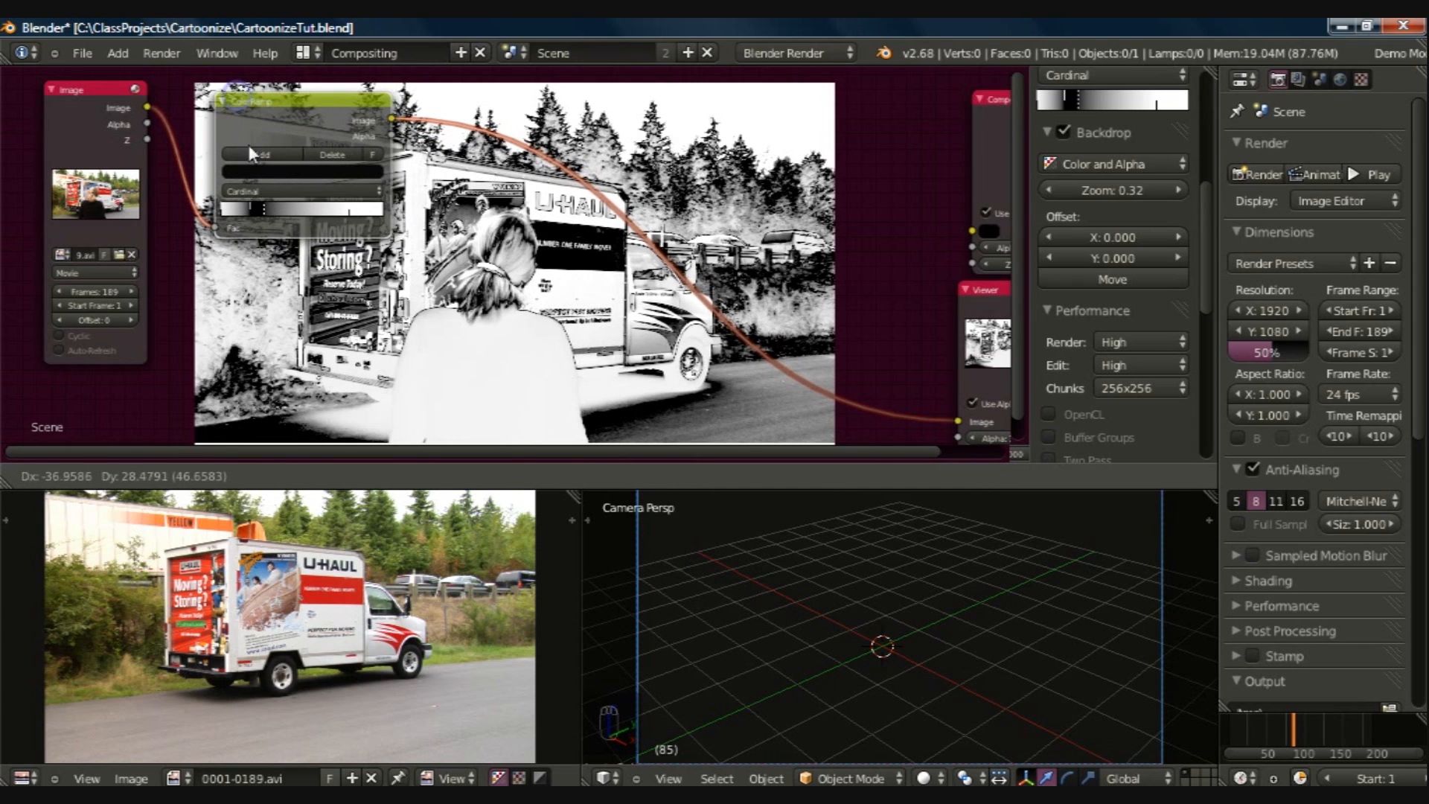
{"action": "left_click", "coordinate": [266, 190]}
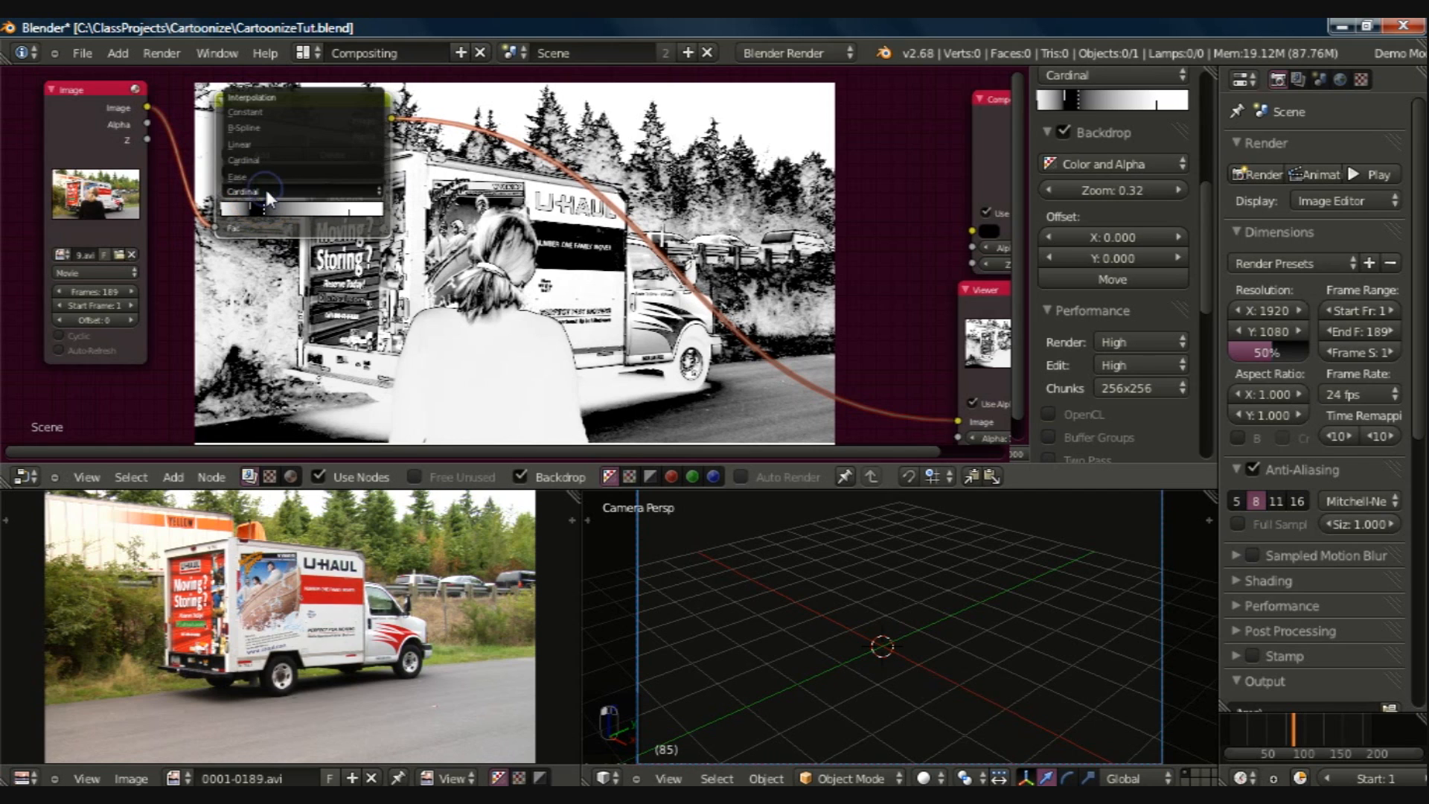
{"action": "left_click", "coordinate": [261, 109]}
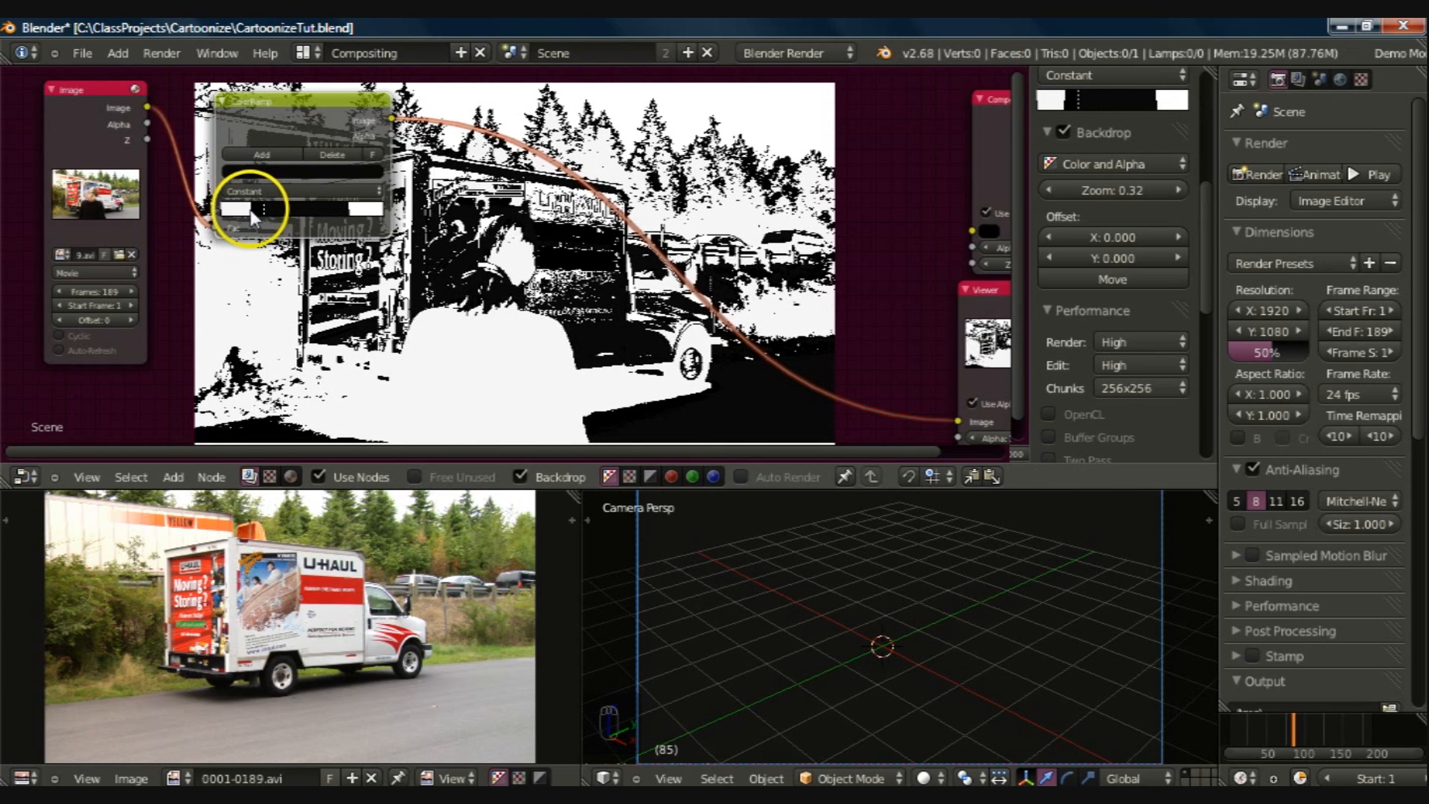
Step: Move the ColorRamp's first white stop to about 0.1 and the adjacent black stop to the start, making alternating black and white bands
{"action": "left_click", "coordinate": [225, 210]}
{"action": "left_click_drag", "start_coordinate": [225, 212], "coordinate": [239, 211]}
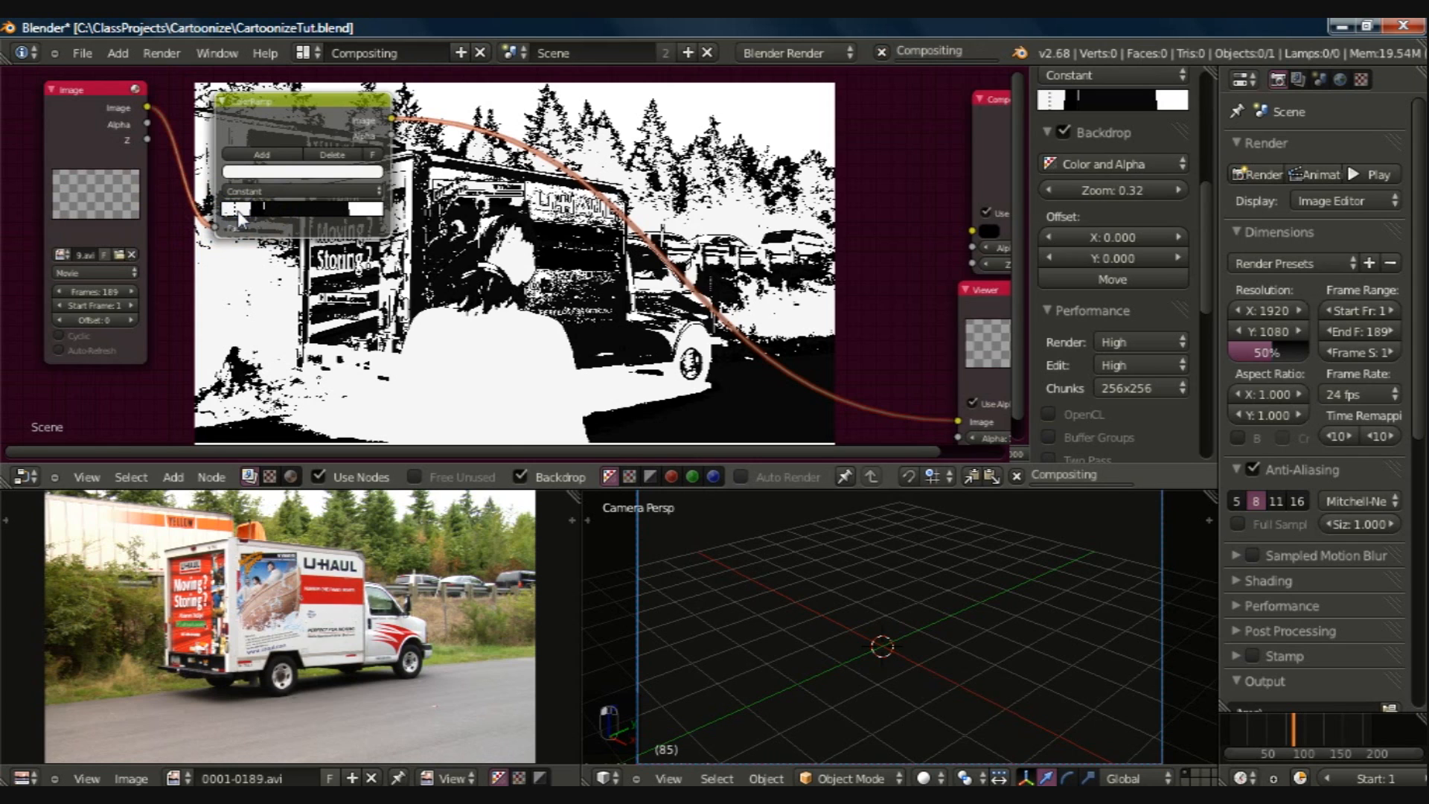
{"action": "left_click", "coordinate": [250, 208]}
{"action": "left_click_drag", "start_coordinate": [250, 209], "coordinate": [222, 211]}
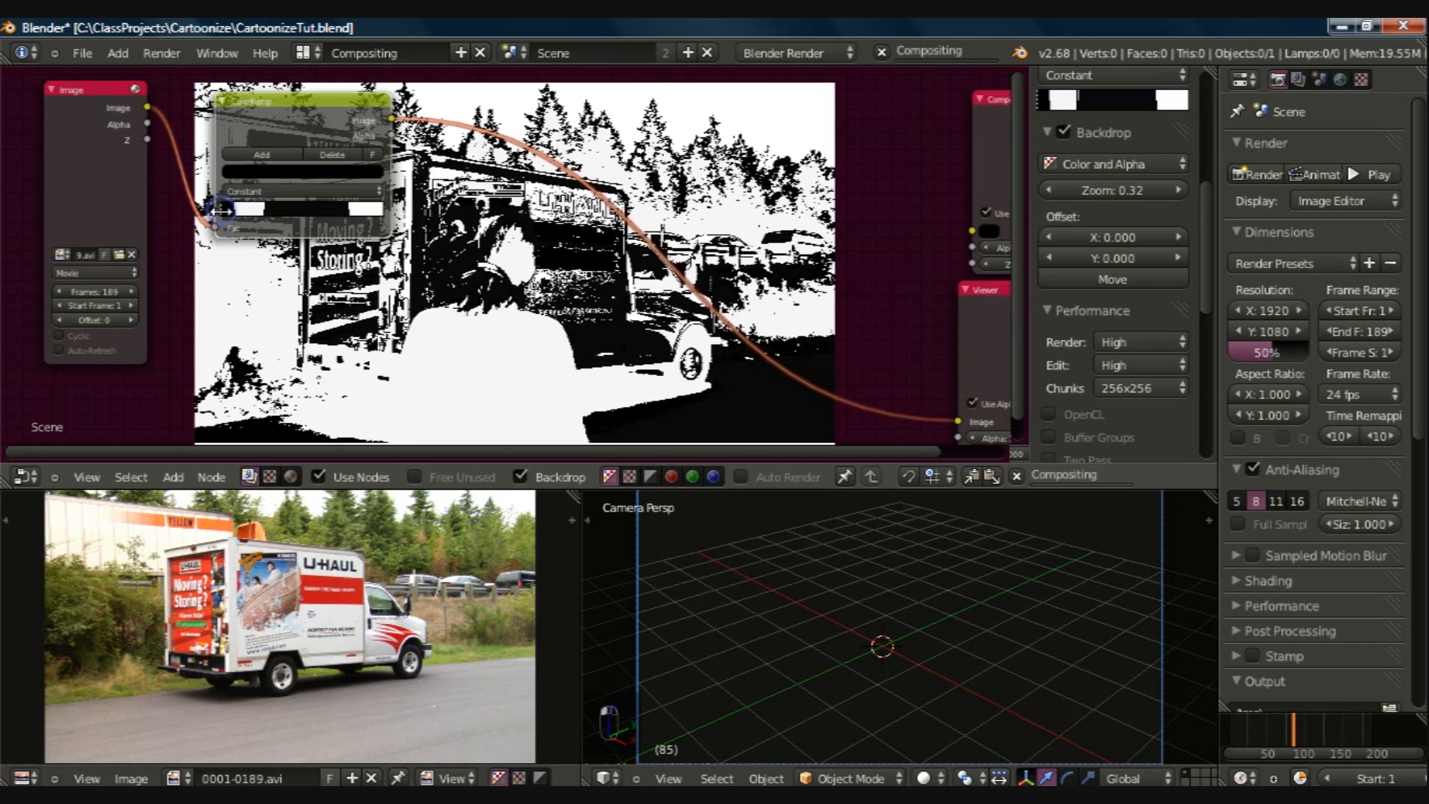
{"action": "left_click", "coordinate": [236, 210]}
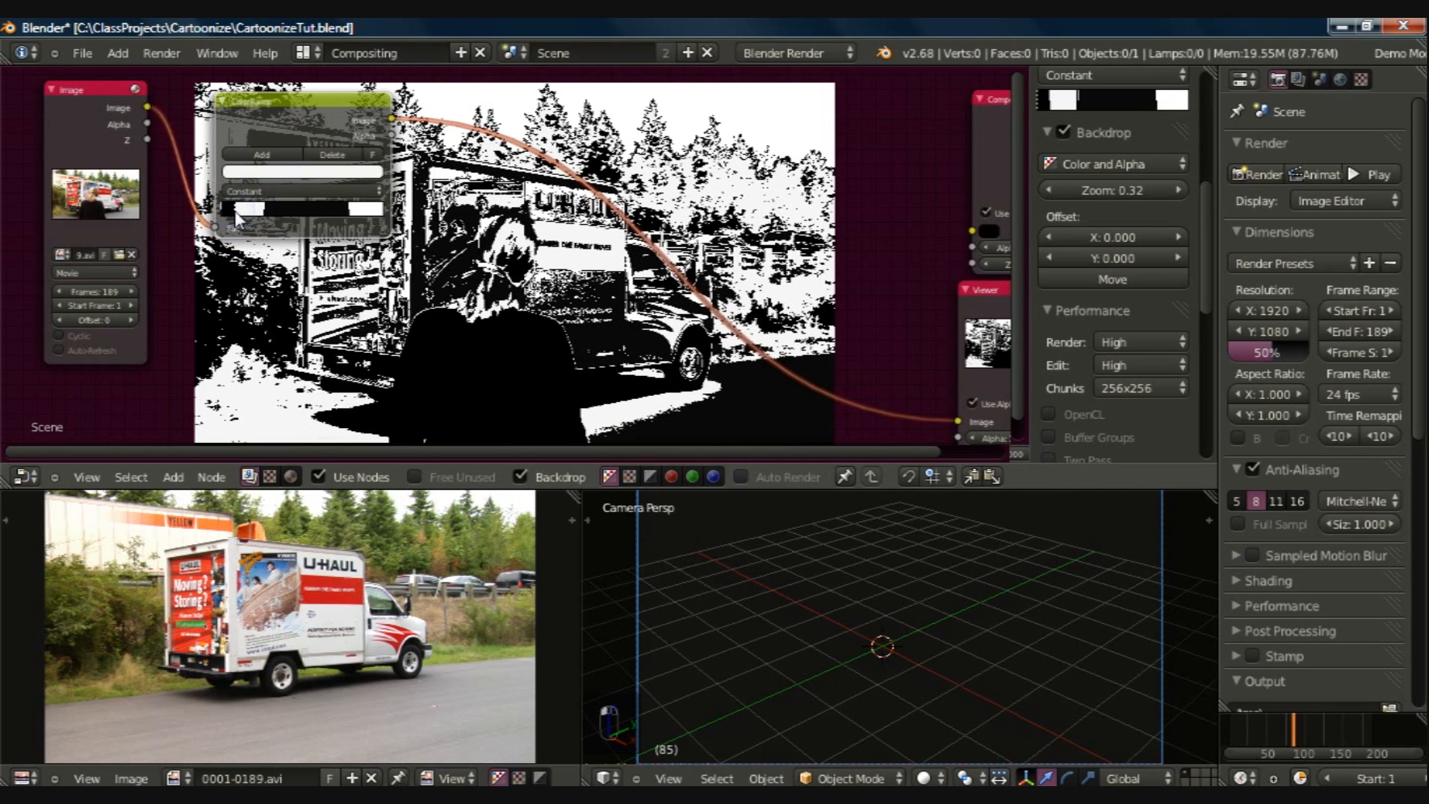
{"action": "left_click", "coordinate": [250, 211]}
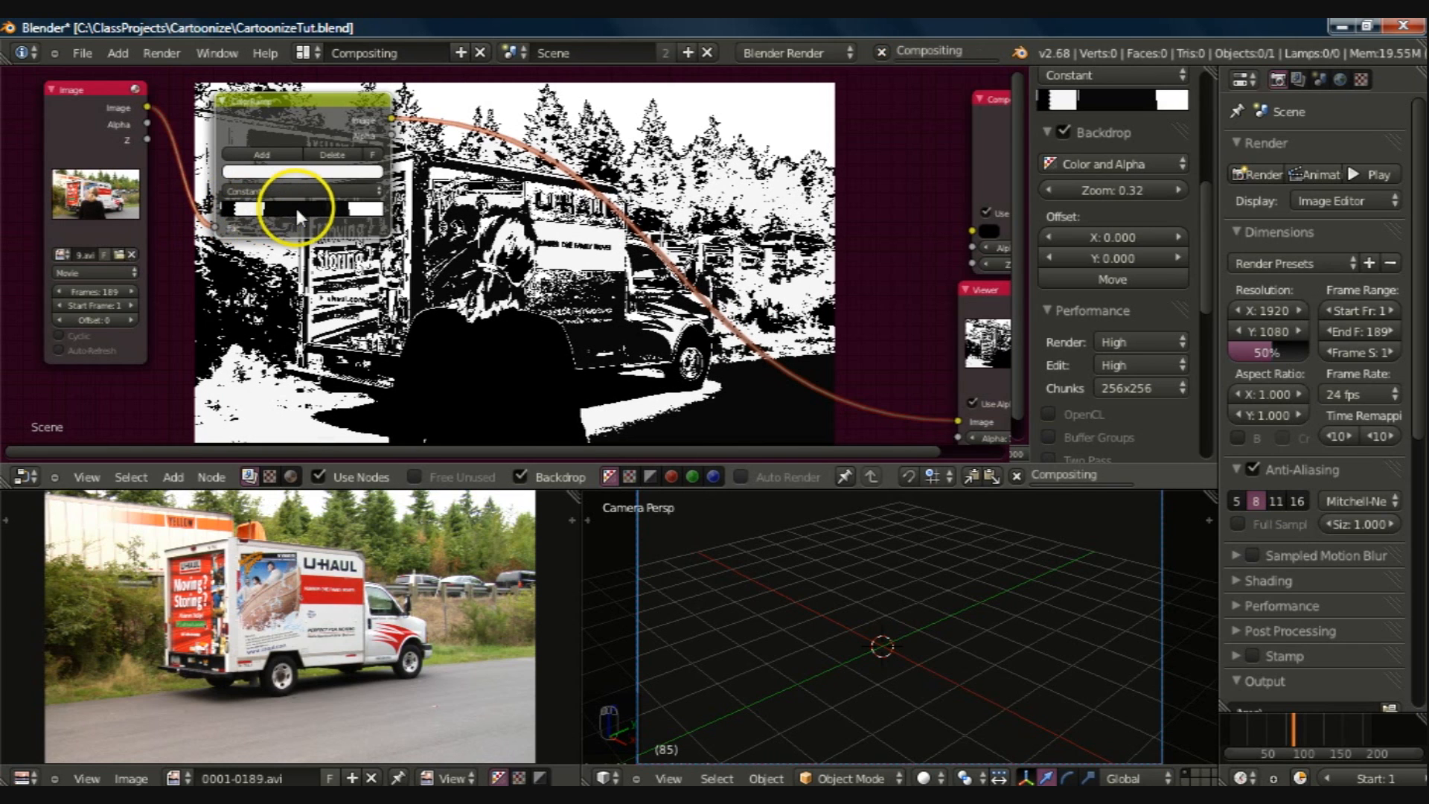
{"action": "left_click", "coordinate": [348, 215]}
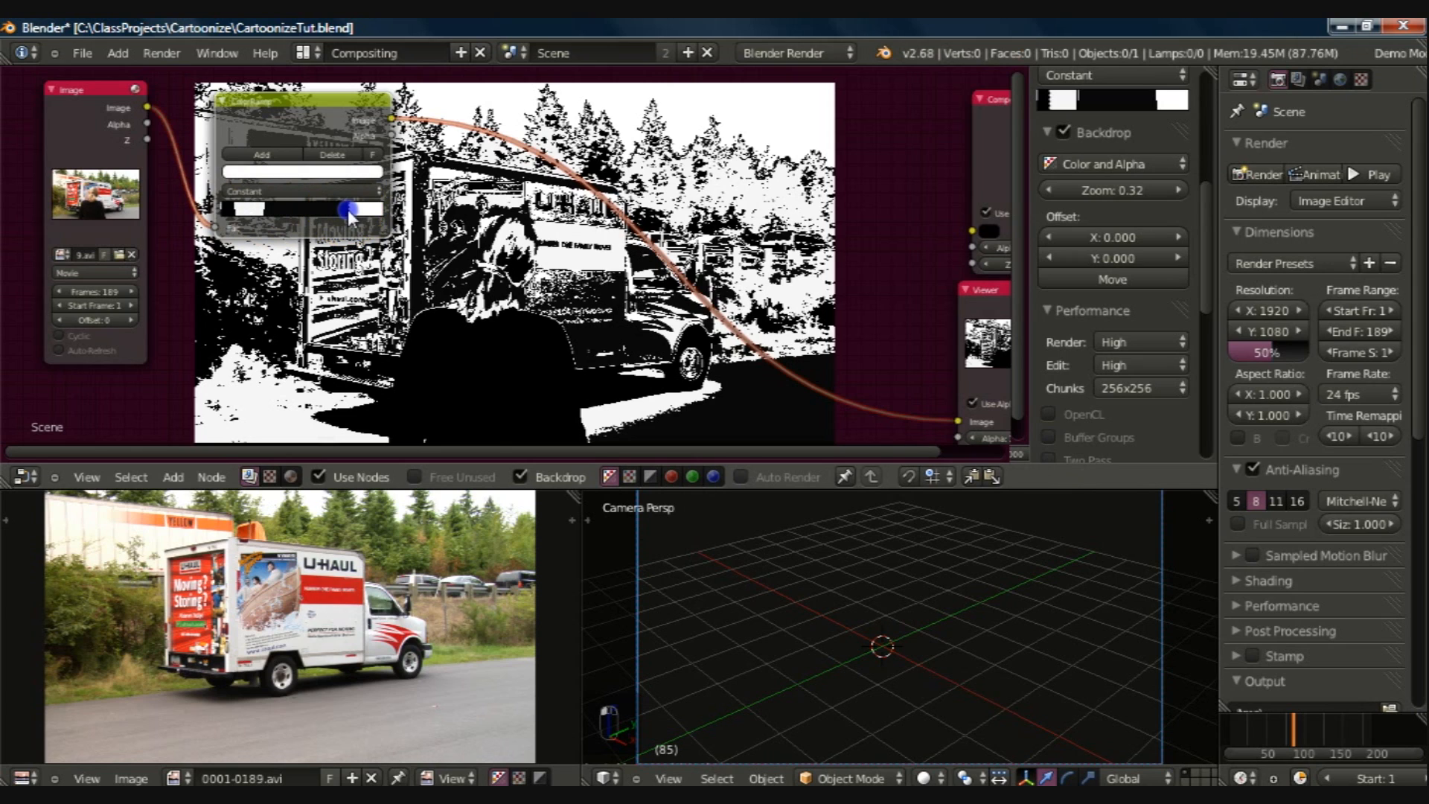
Step: Move the ColorRamp's last white stop to about the middle of the ramp and its first white stop close to the start
{"action": "left_click_drag", "start_coordinate": [346, 208], "coordinate": [298, 215]}
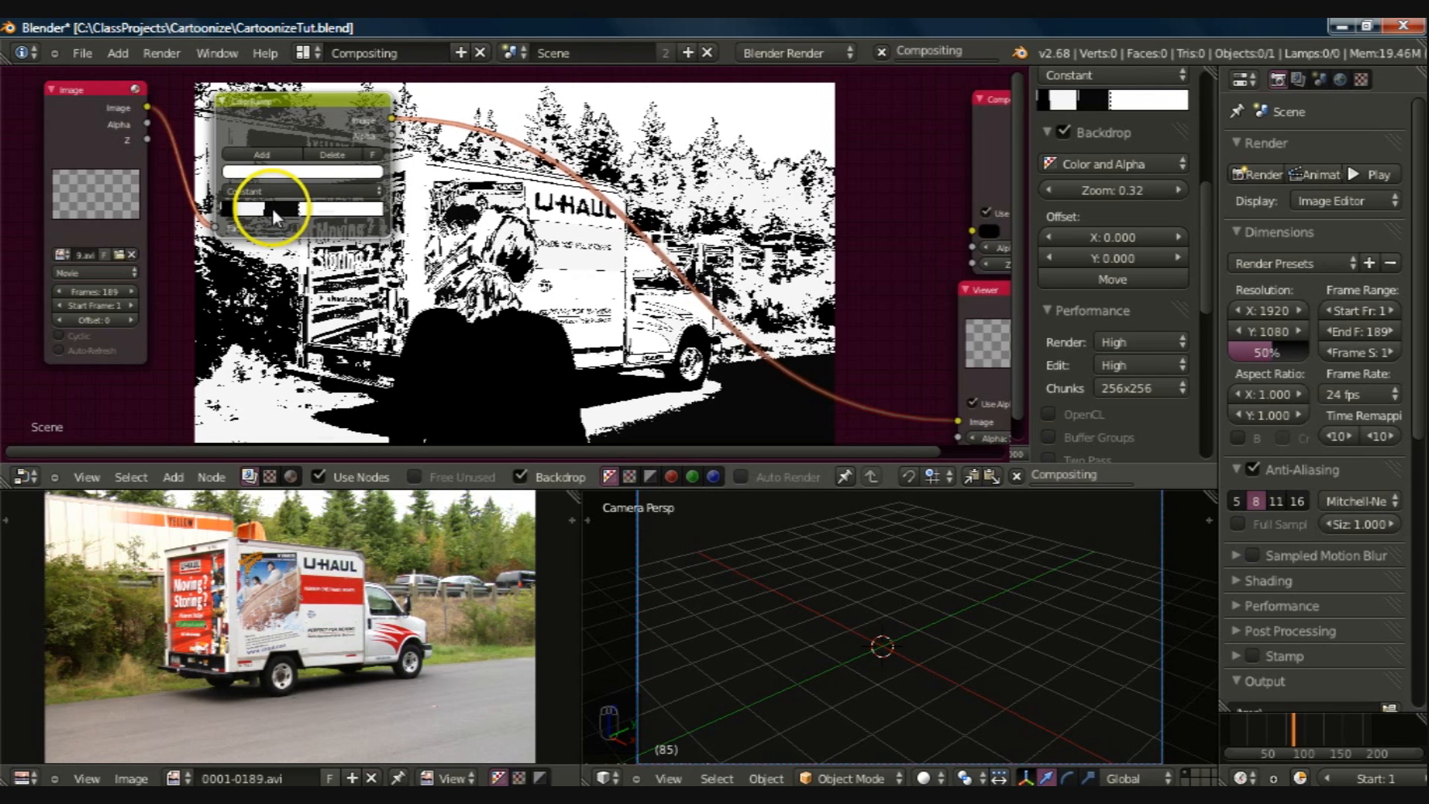
{"action": "left_click", "coordinate": [265, 208]}
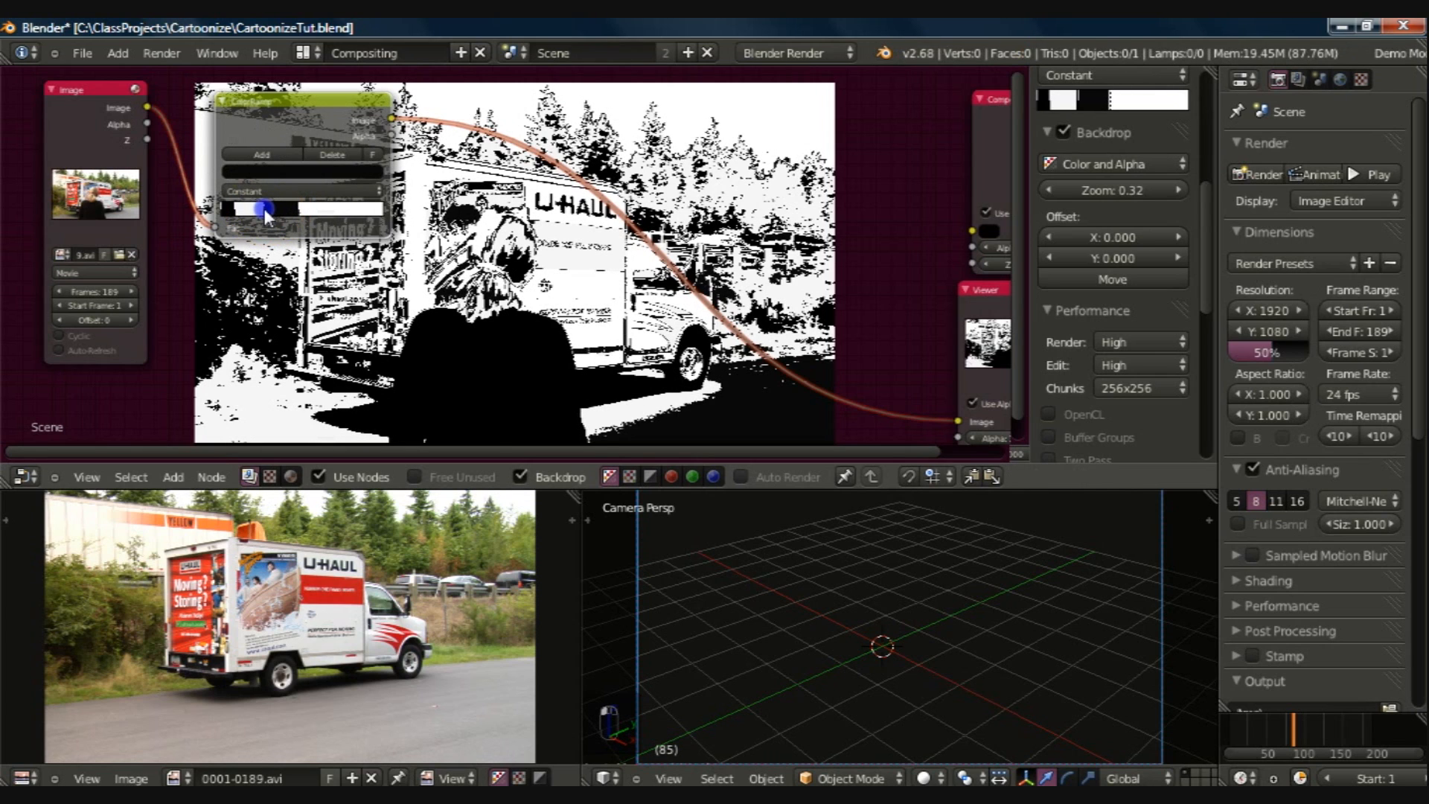
{"action": "left_click", "coordinate": [236, 212]}
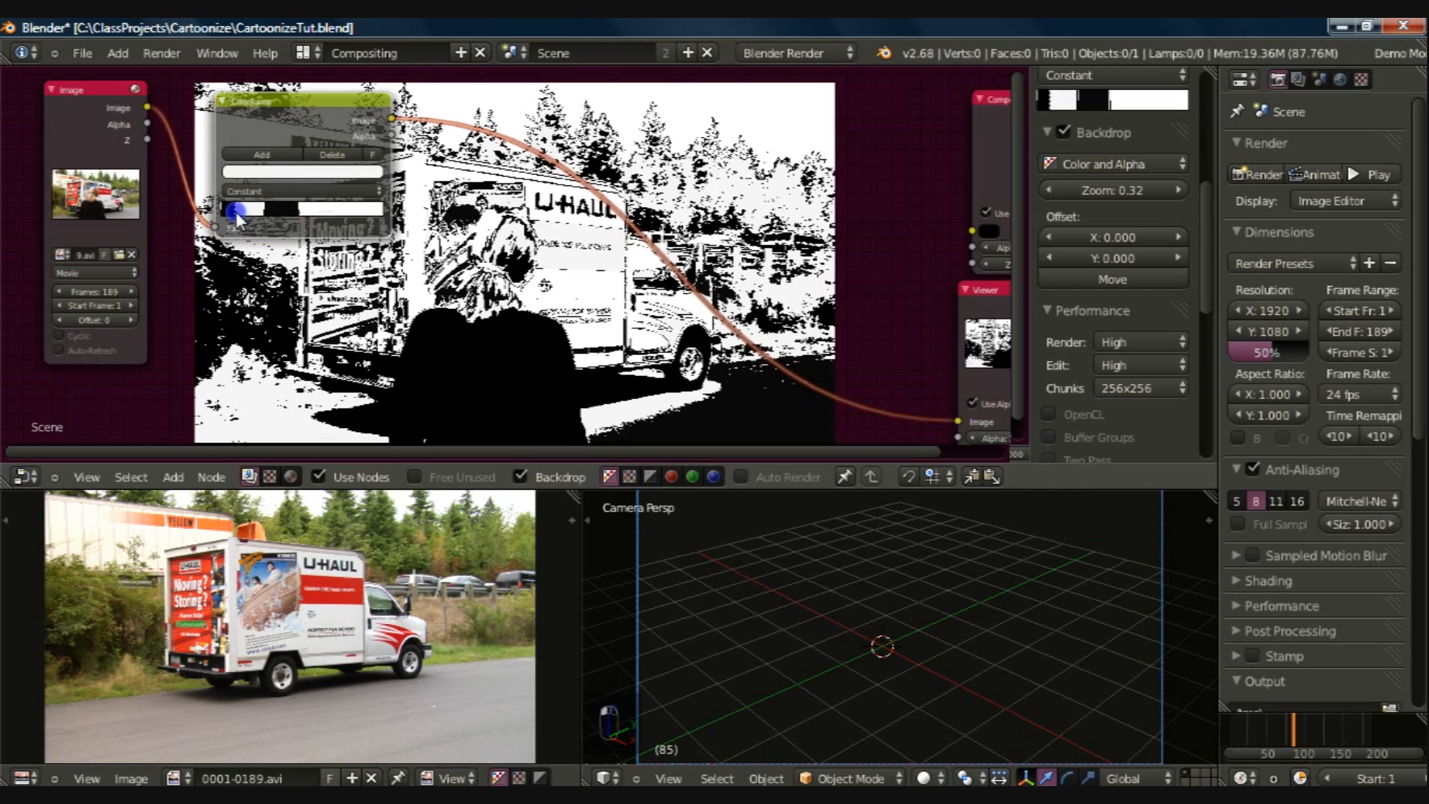
{"action": "left_click_drag", "start_coordinate": [235, 211], "coordinate": [229, 213]}
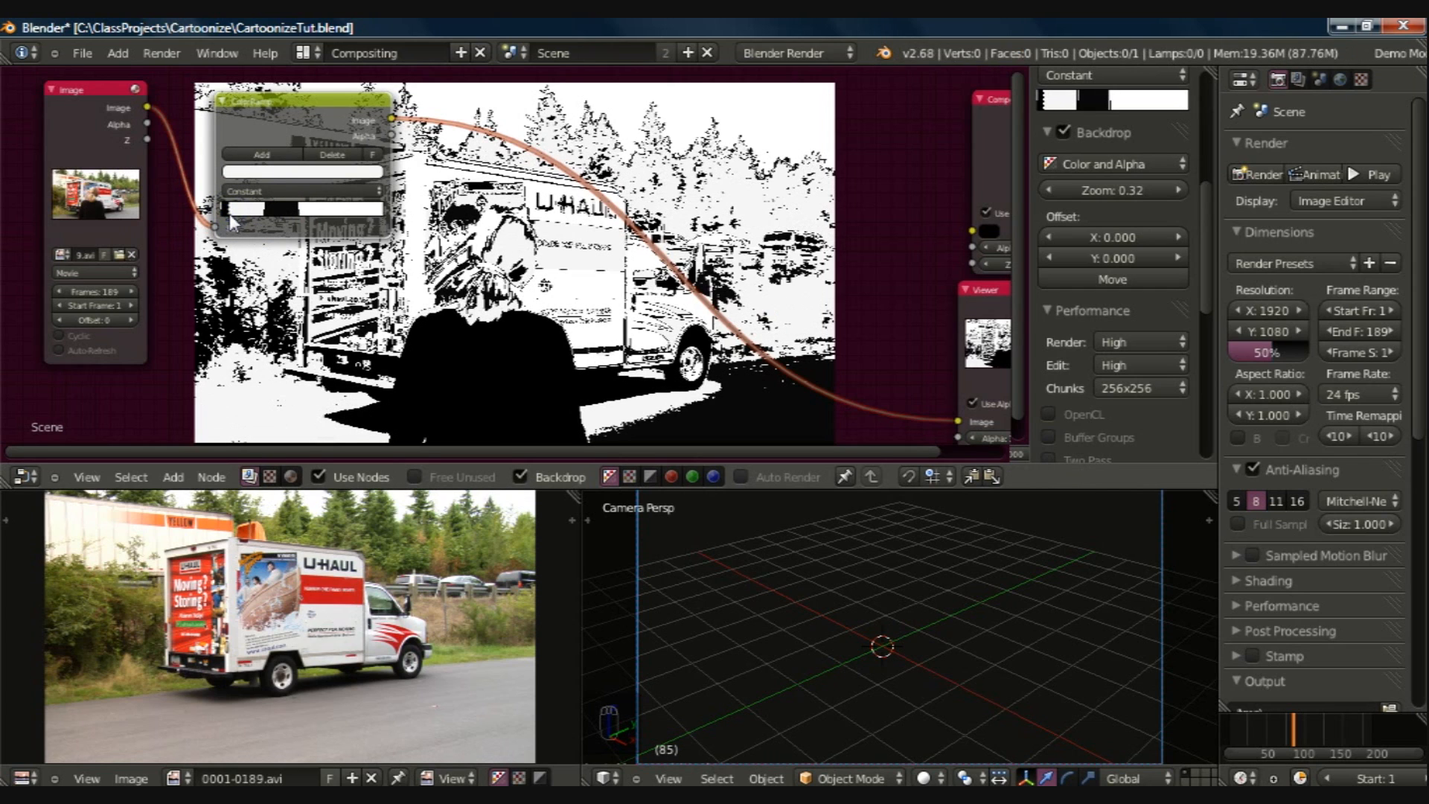
Step: Give the ColorRamp Cardinal interpolation with its last white stop at about 0.7, and save the file
{"action": "left_click", "coordinate": [265, 187]}
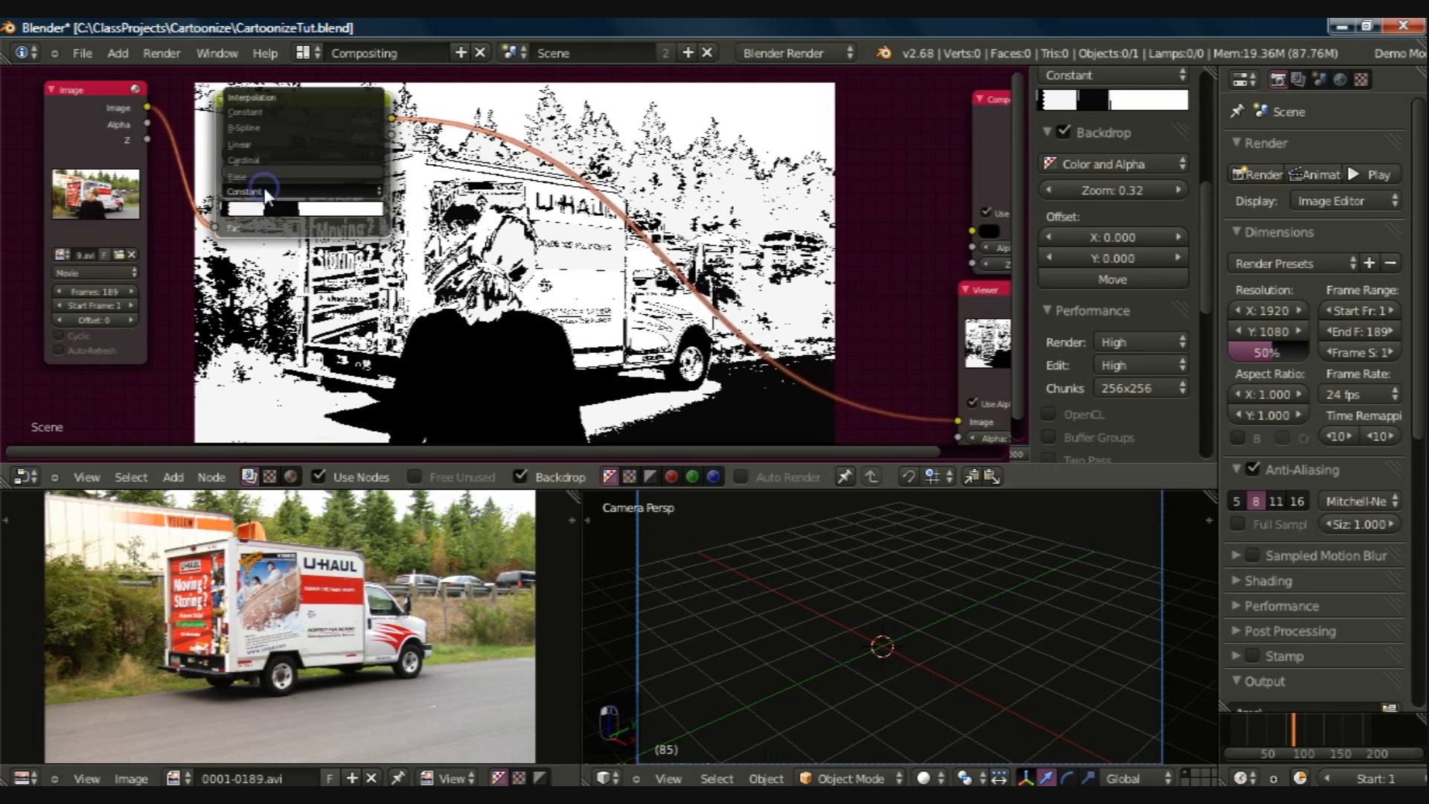
{"action": "left_click", "coordinate": [250, 161]}
{"action": "left_click_drag", "start_coordinate": [224, 213], "coordinate": [339, 208]}
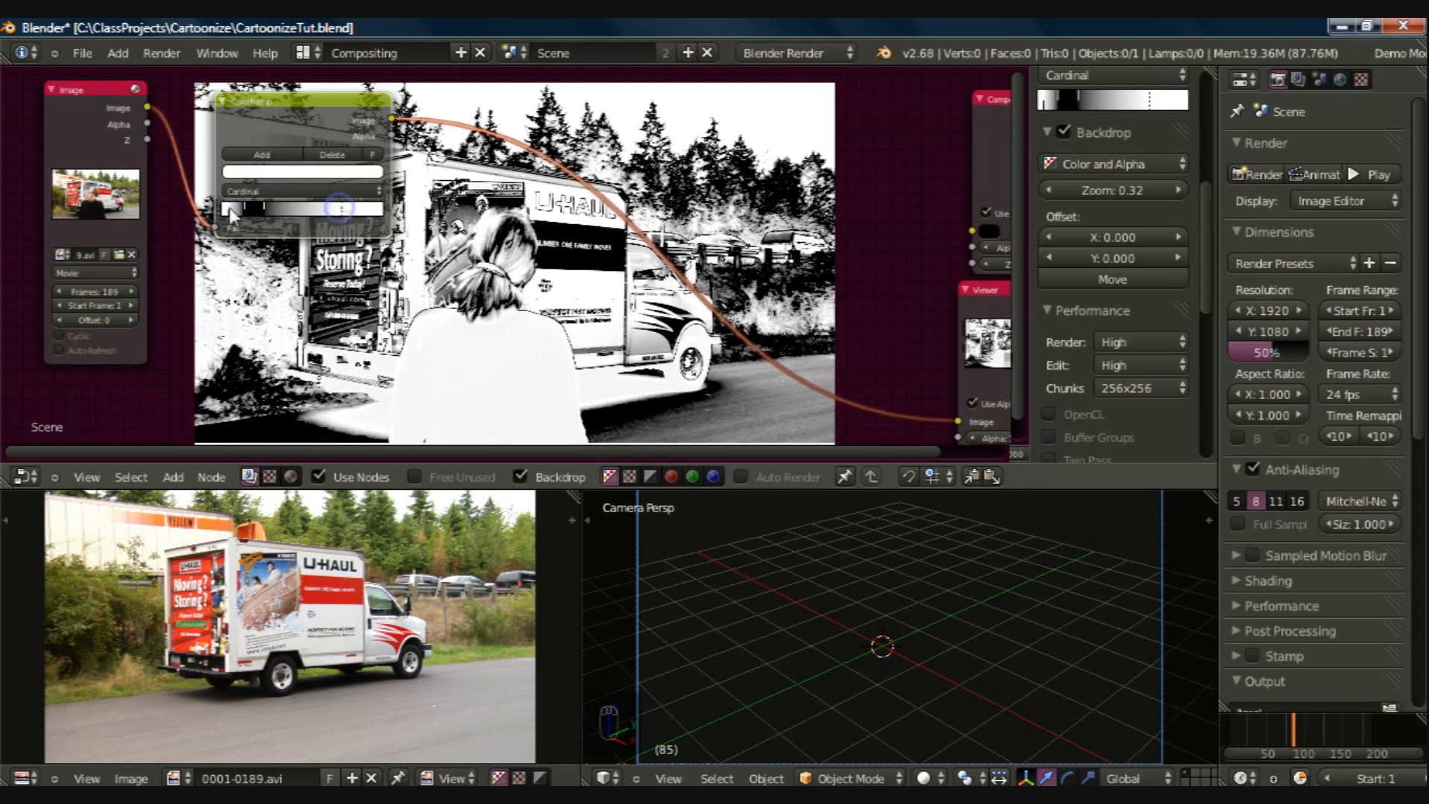
{"action": "left_click_drag", "start_coordinate": [230, 209], "coordinate": [217, 211]}
{"action": "left_click", "coordinate": [248, 209]}
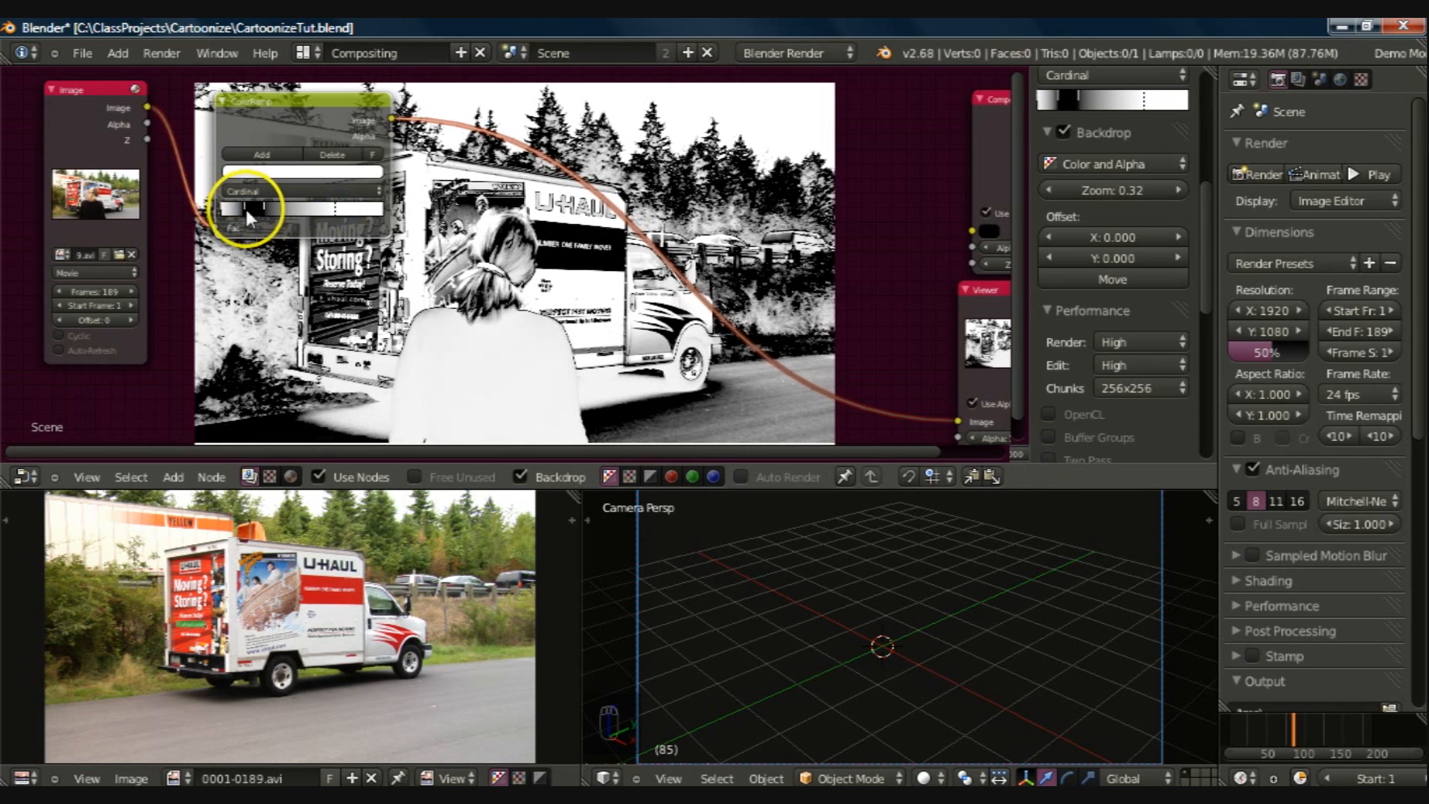
{"action": "key", "text": "ctrl+s"}
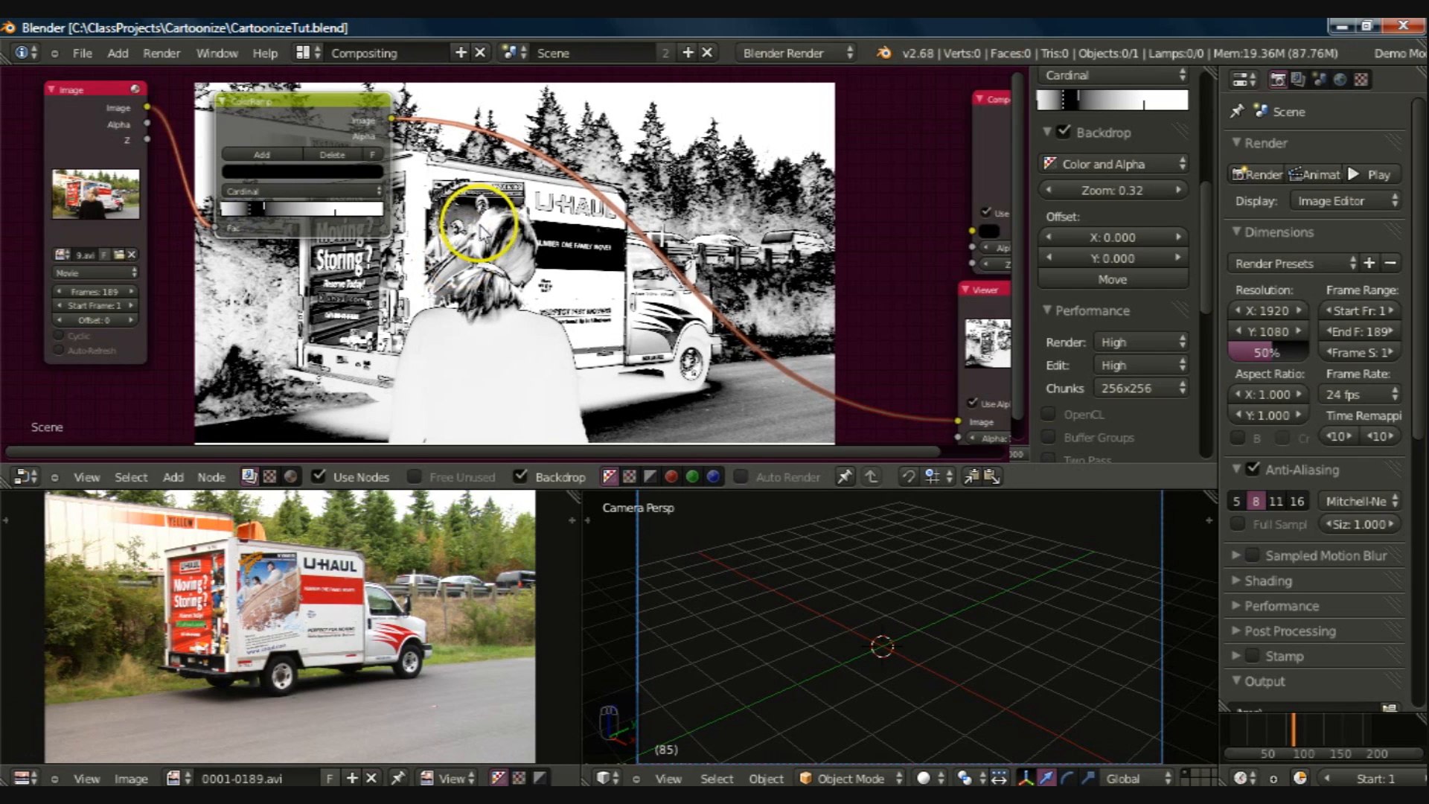
Step: Insert a Dilate/Erode filter node on the link between the ColorRamp and the Viewer
{"action": "key", "text": "shift+a"}
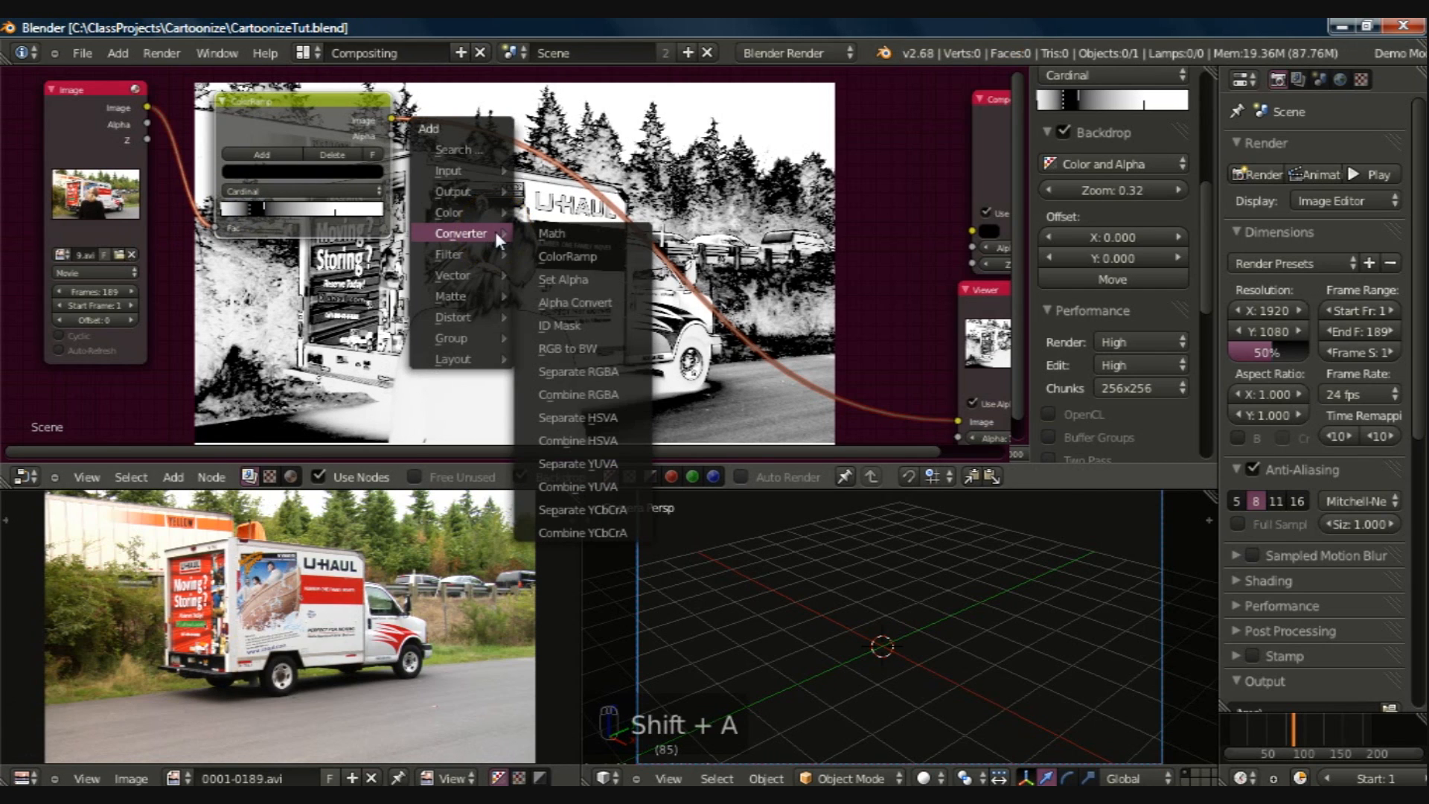
{"action": "mouse_move", "coordinate": [481, 251]}
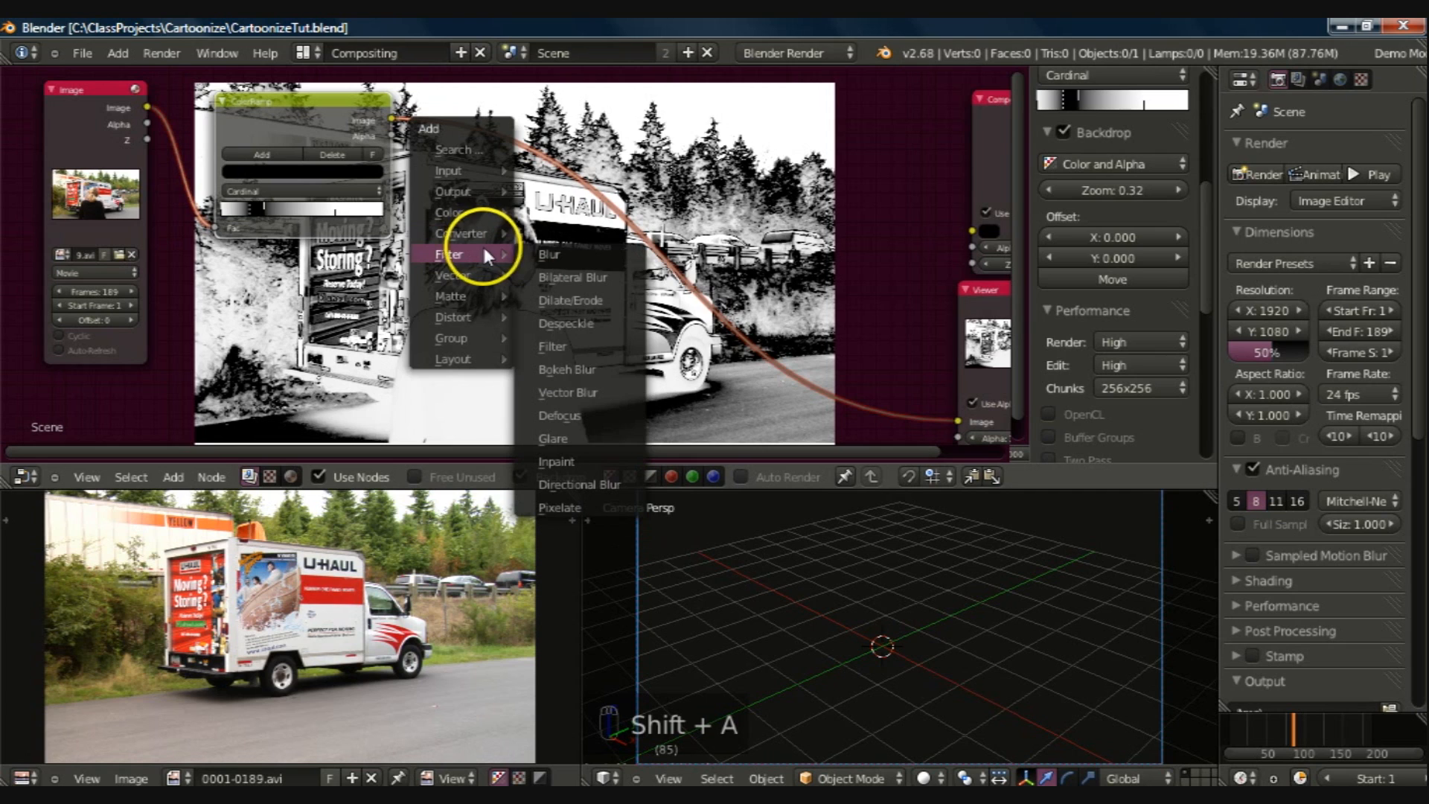
{"action": "left_click", "coordinate": [575, 301]}
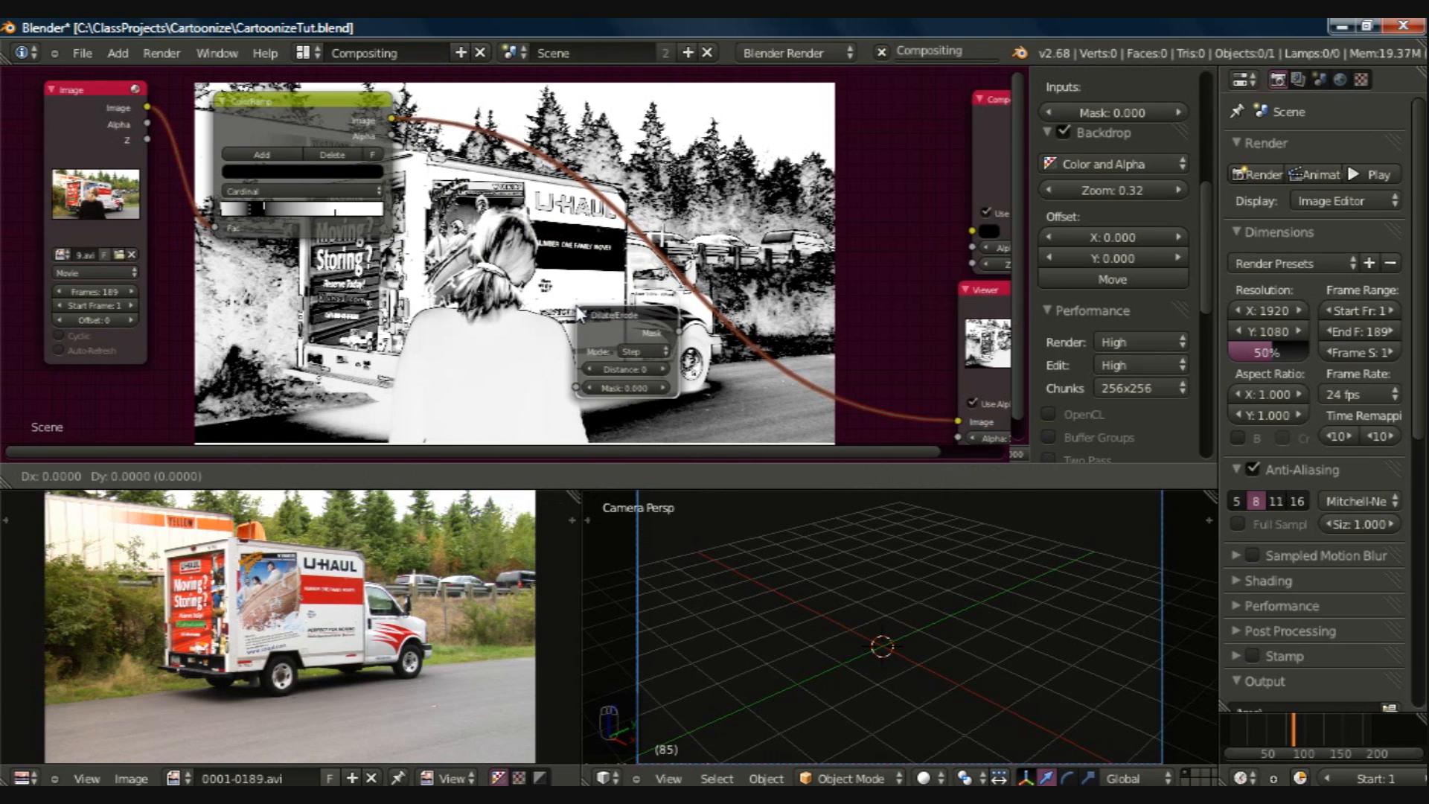
{"action": "left_click", "coordinate": [548, 185]}
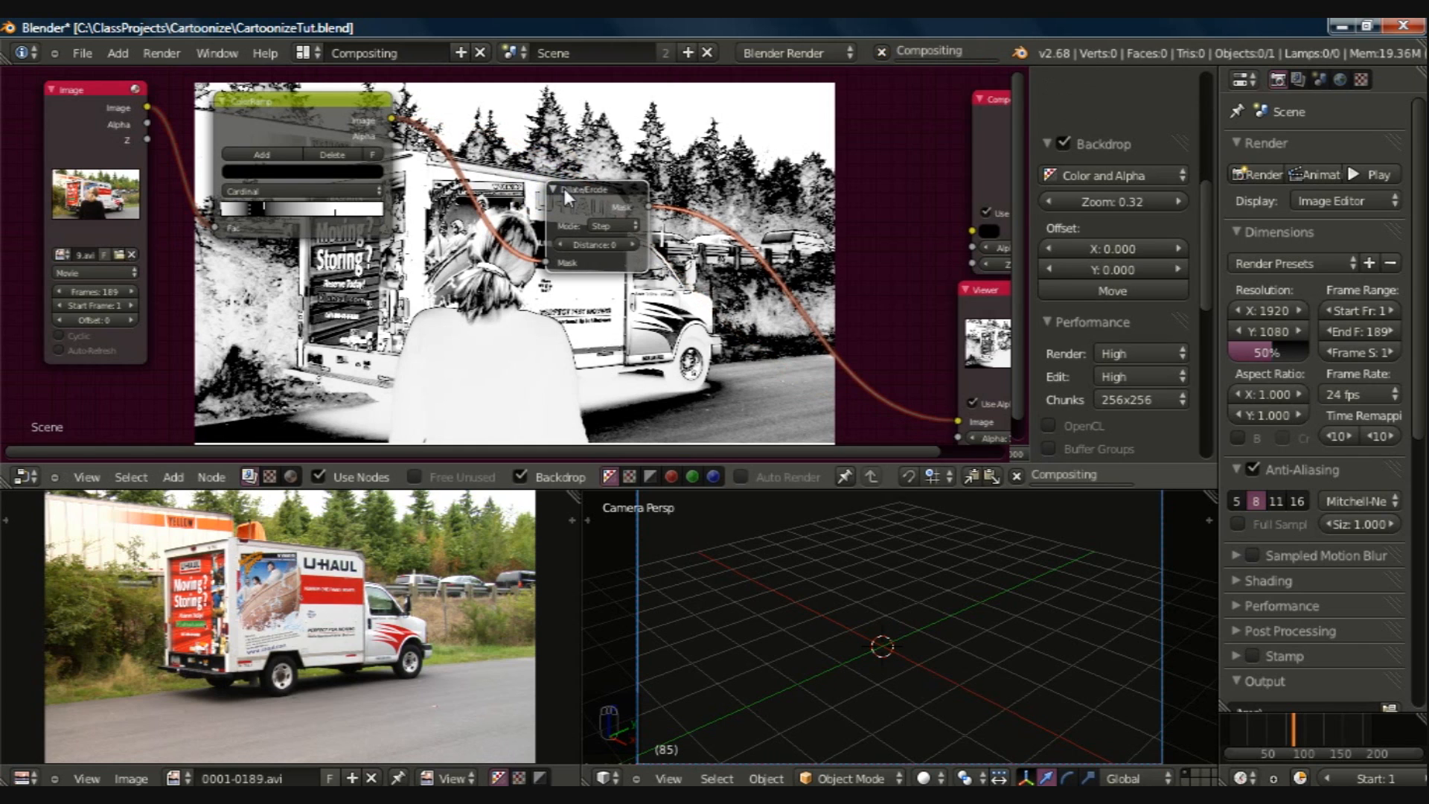
Step: Set the Dilate/Erode node to Feather mode, distance 4 and Sharp falloff, and move it up above the truck
{"action": "left_click", "coordinate": [619, 224]}
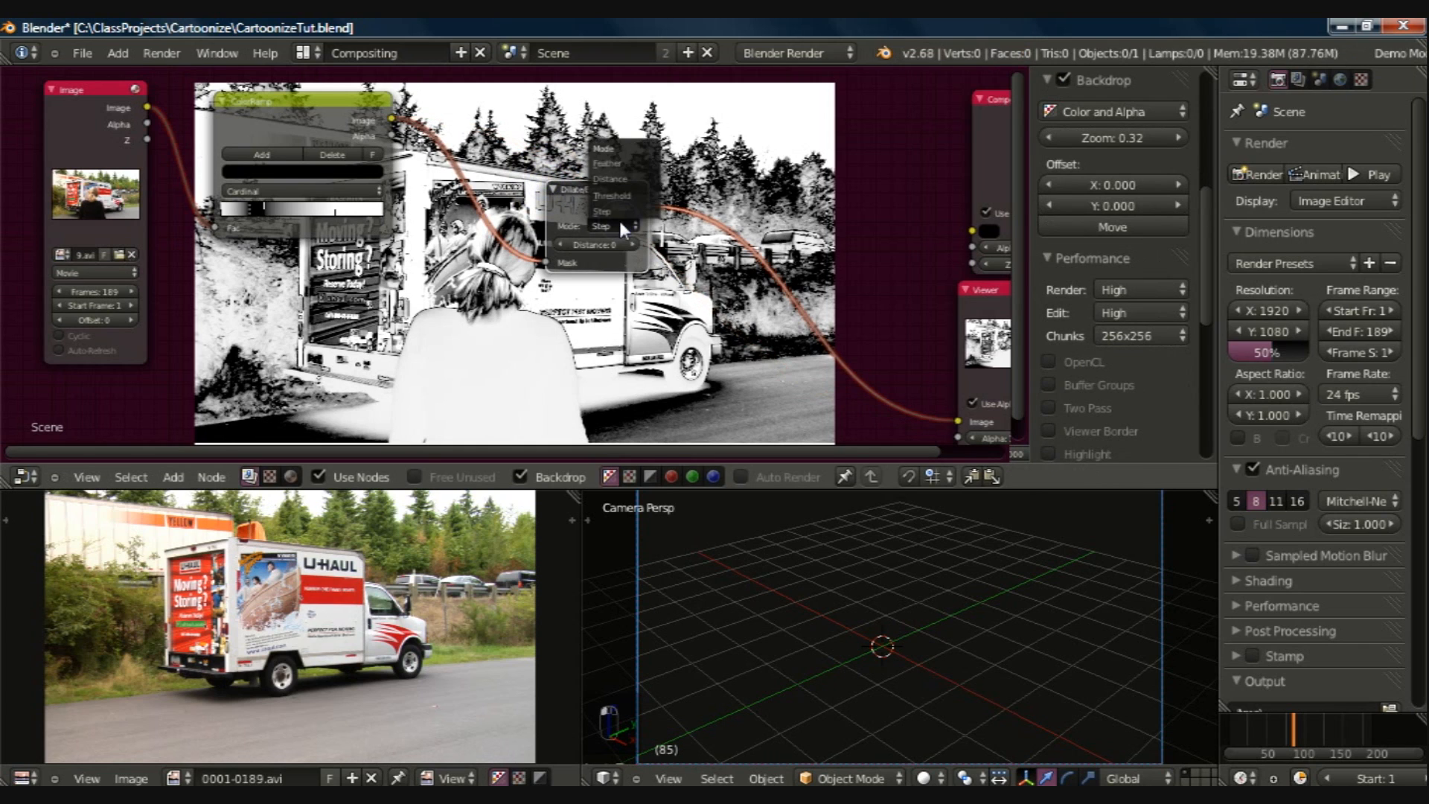
{"action": "left_click", "coordinate": [613, 161]}
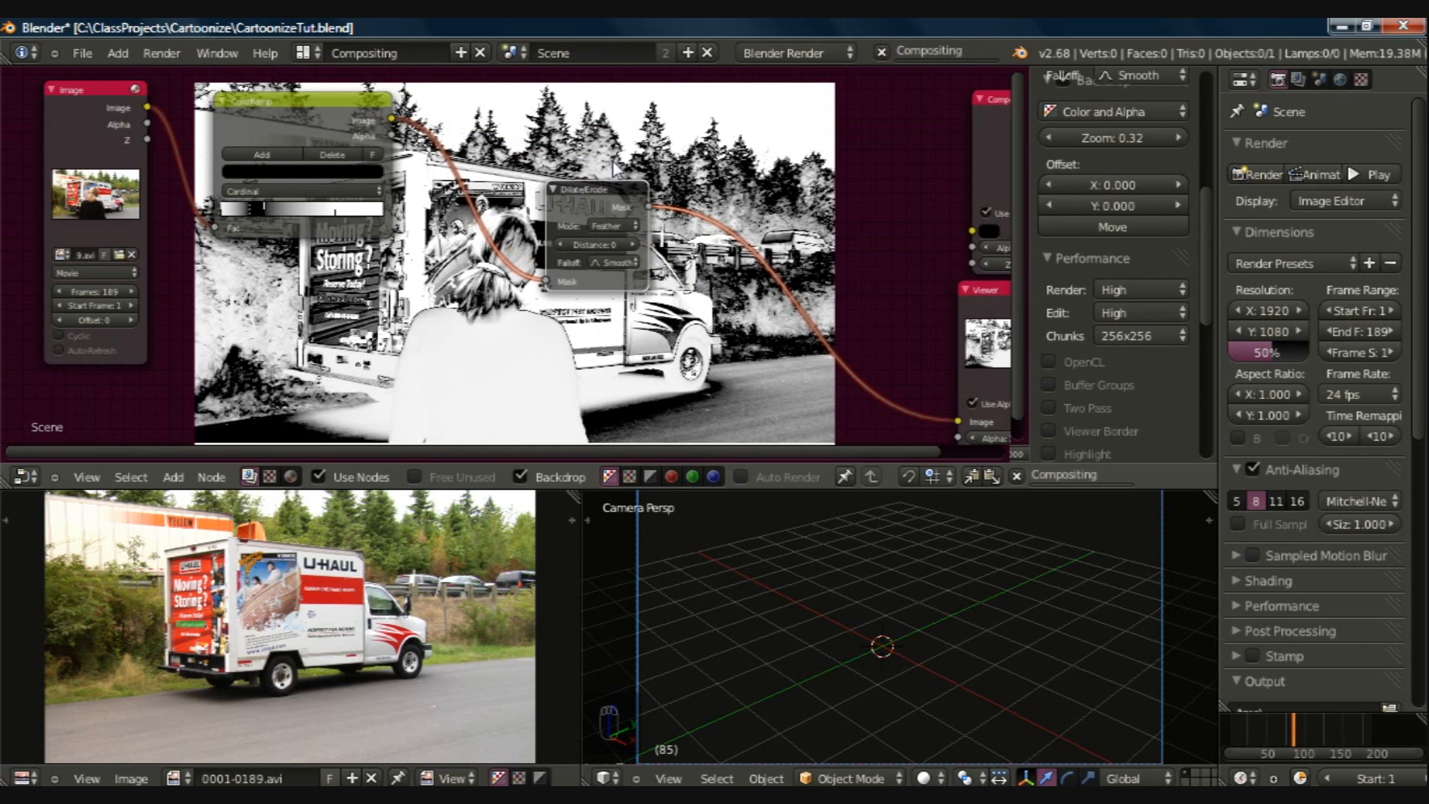
{"action": "left_click", "coordinate": [593, 244]}
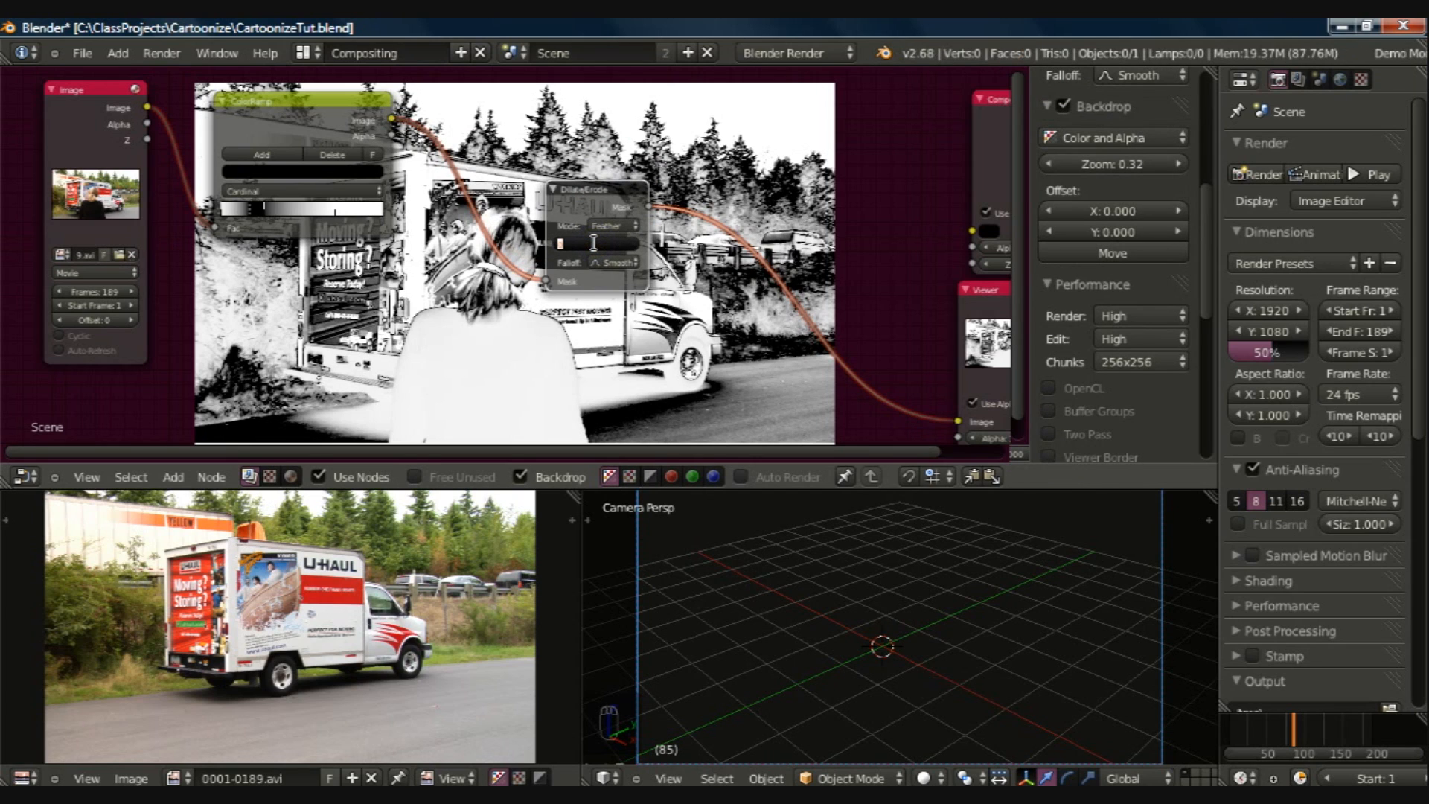
{"action": "left_click", "coordinate": [600, 253]}
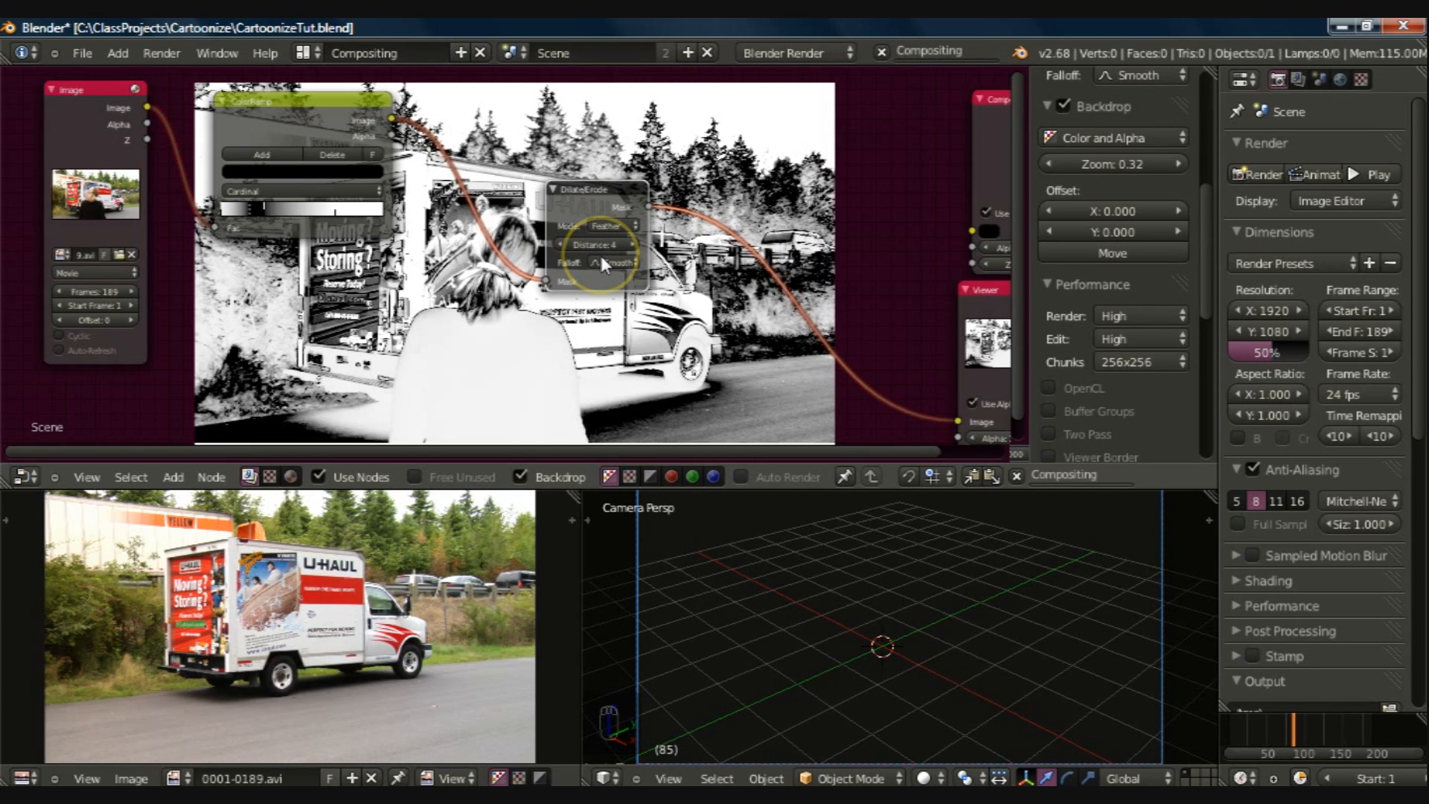
{"action": "left_click", "coordinate": [600, 257]}
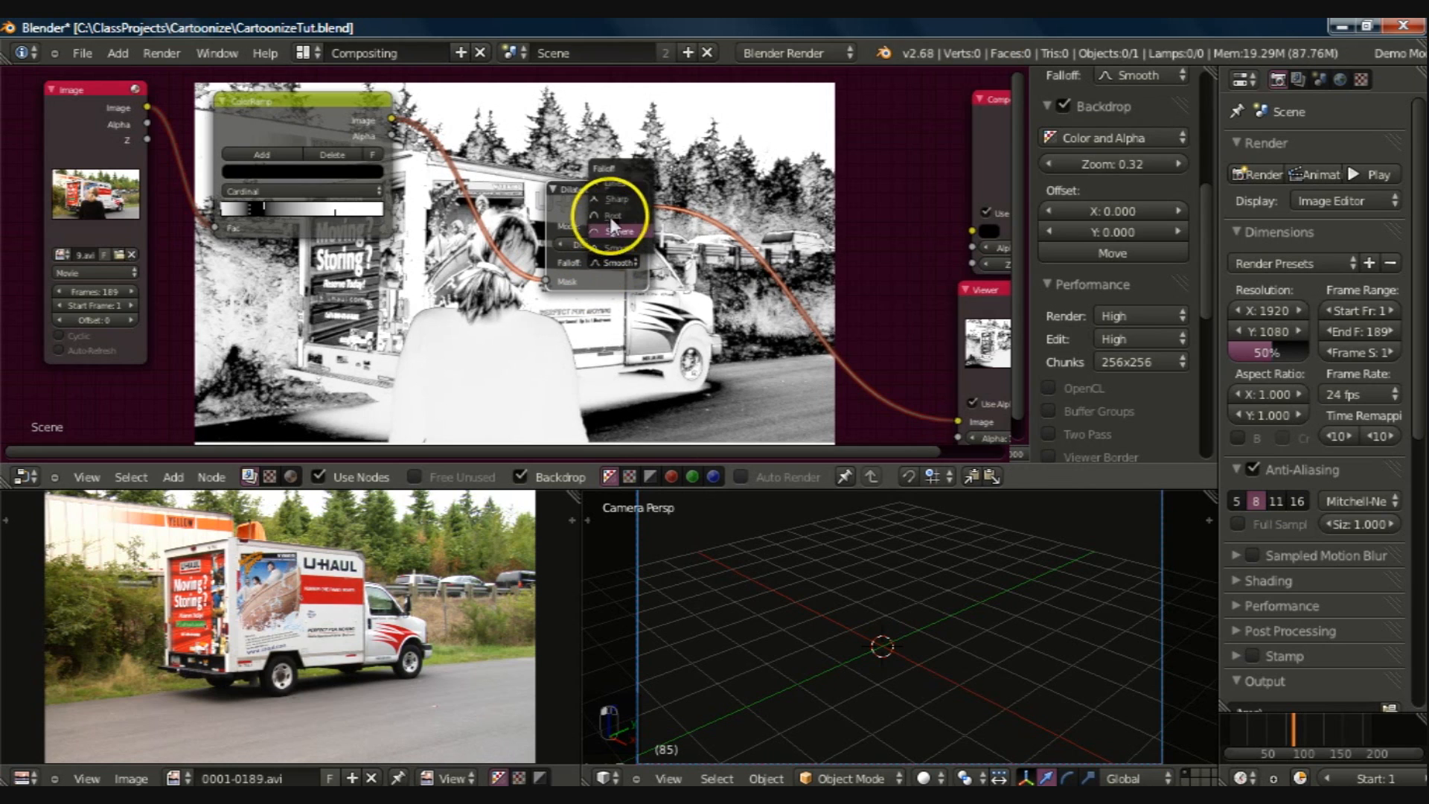
{"action": "left_click", "coordinate": [612, 200]}
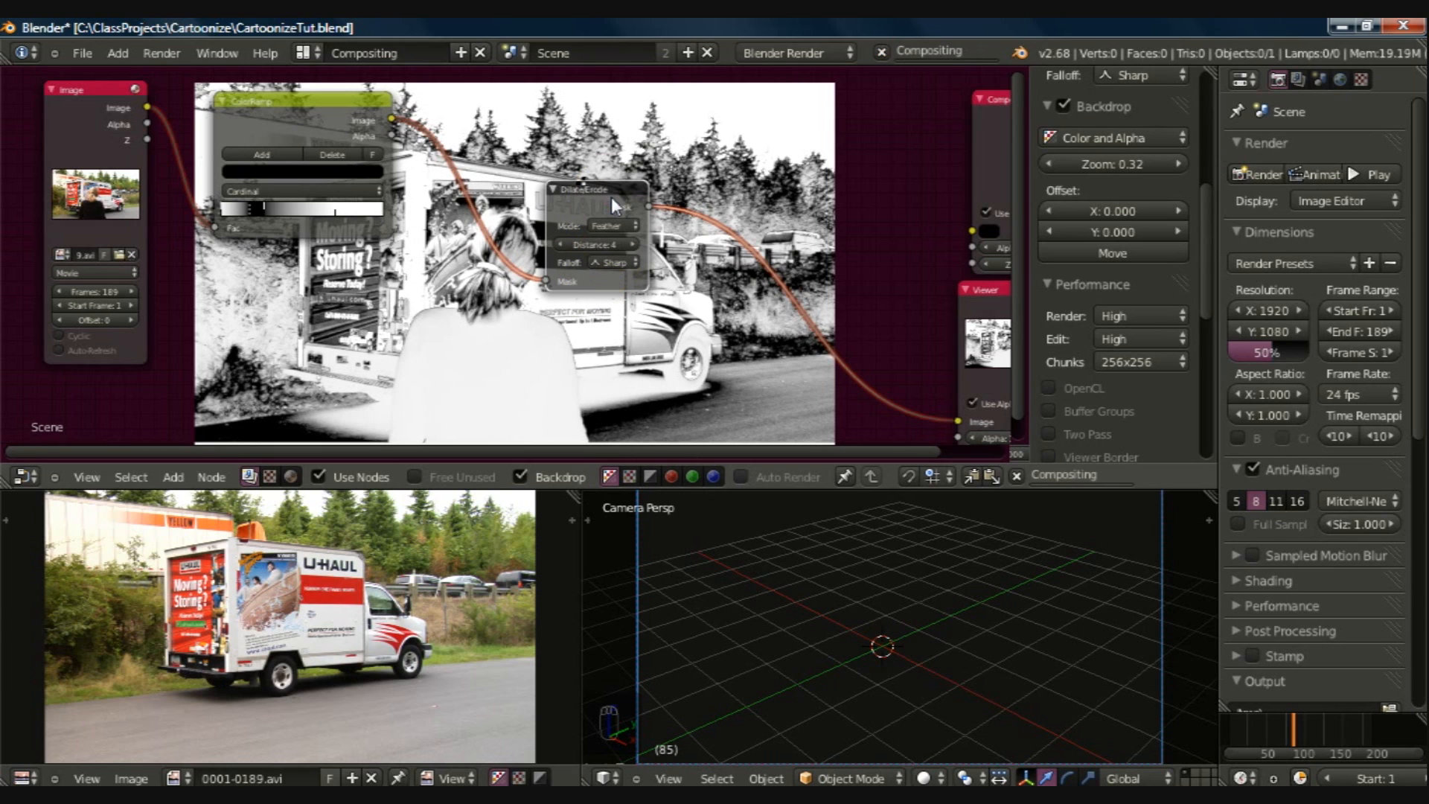
{"action": "left_click", "coordinate": [592, 195]}
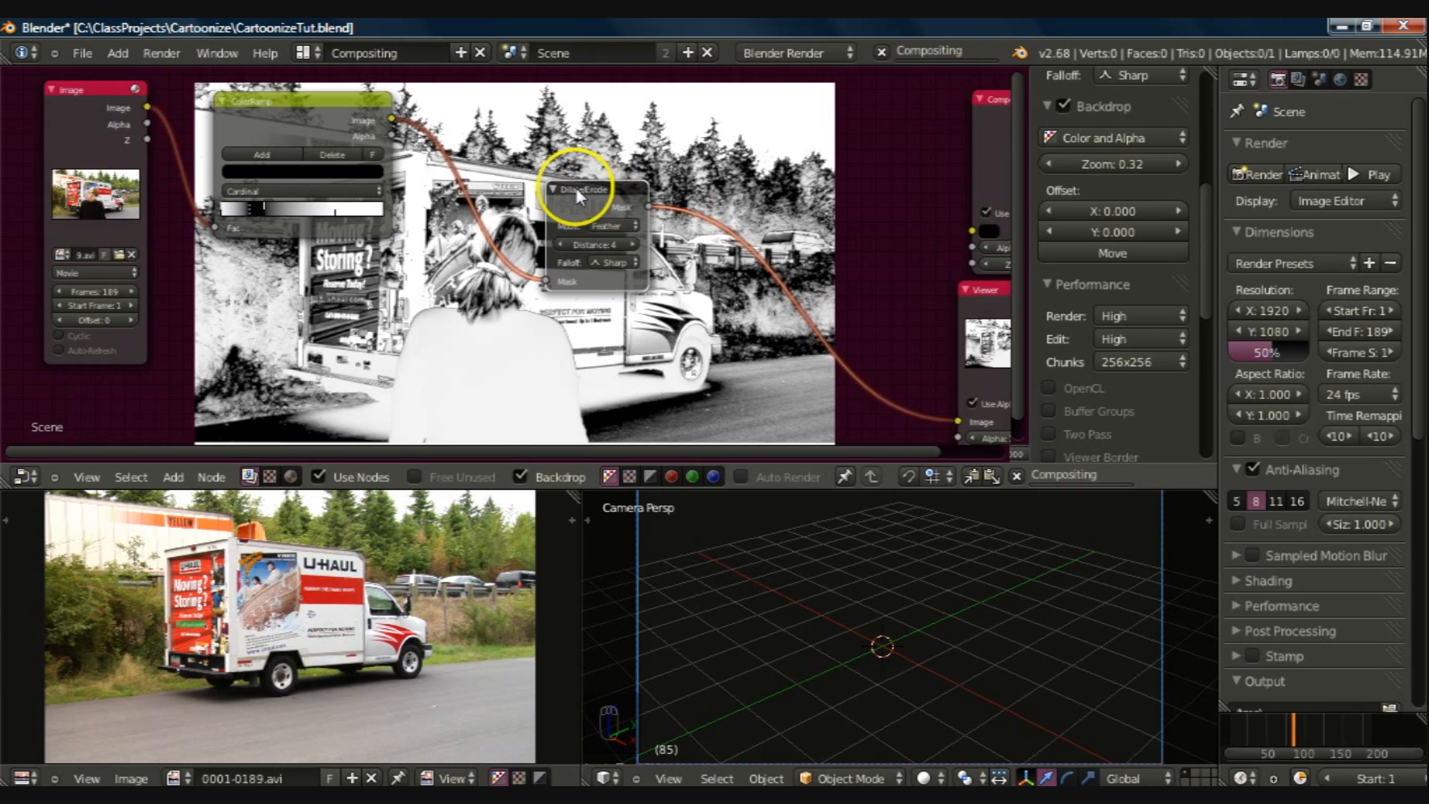
{"action": "left_click_drag", "start_coordinate": [577, 192], "coordinate": [685, 77]}
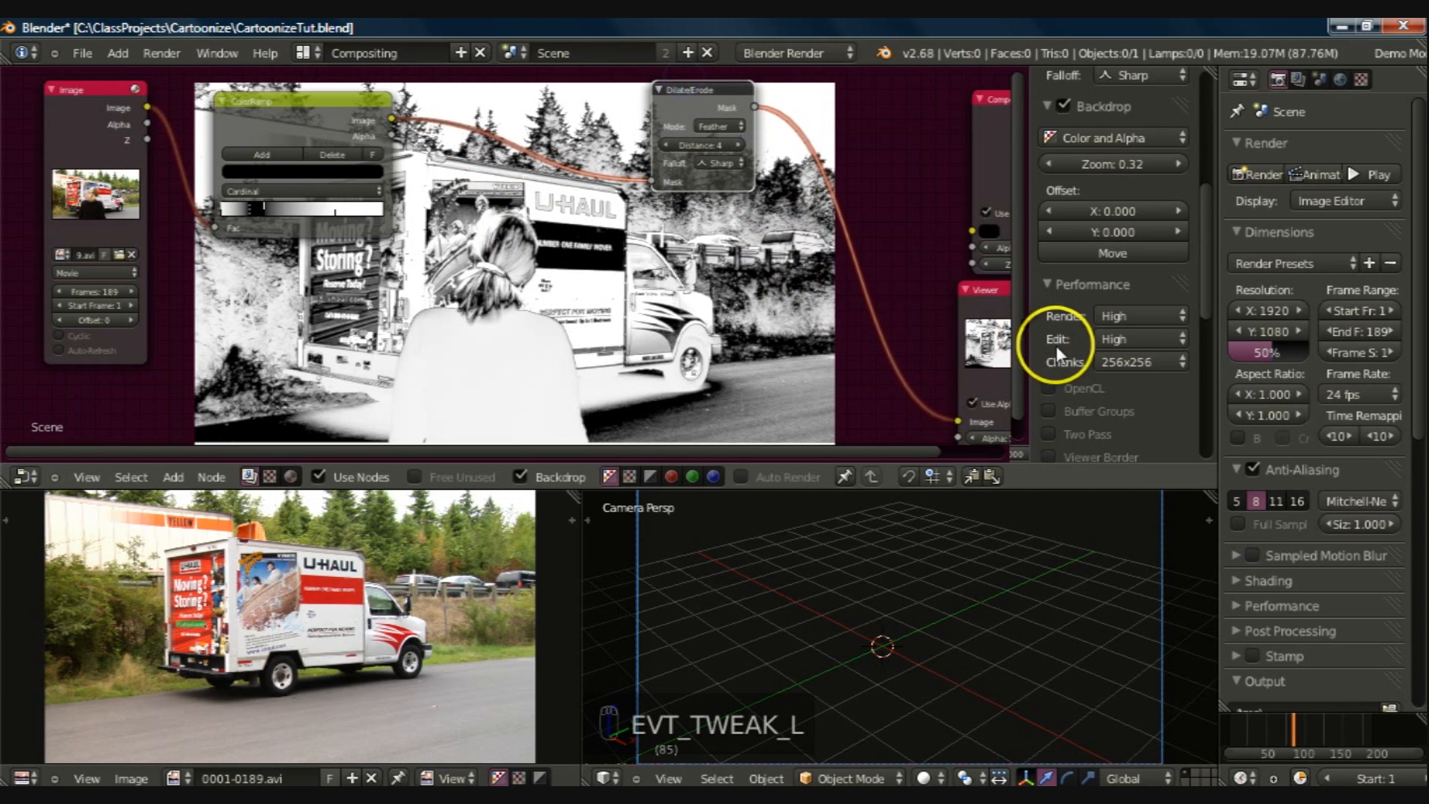
Step: Set the render resolution scale to 100% and link the ColorRamp's Image output to the Composite node
{"action": "left_click_drag", "start_coordinate": [1271, 350], "coordinate": [1301, 347]}
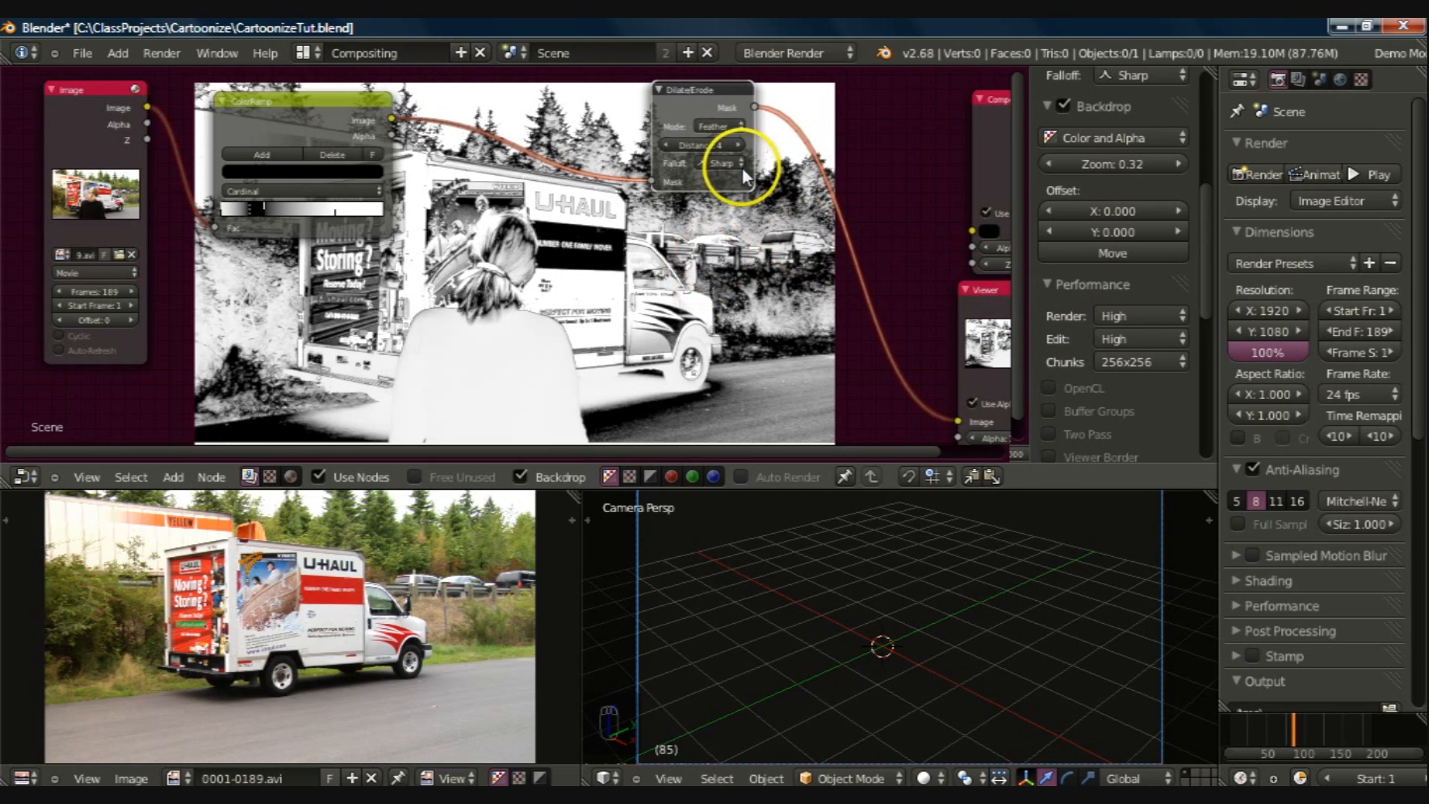
{"action": "left_click_drag", "start_coordinate": [387, 116], "coordinate": [970, 233]}
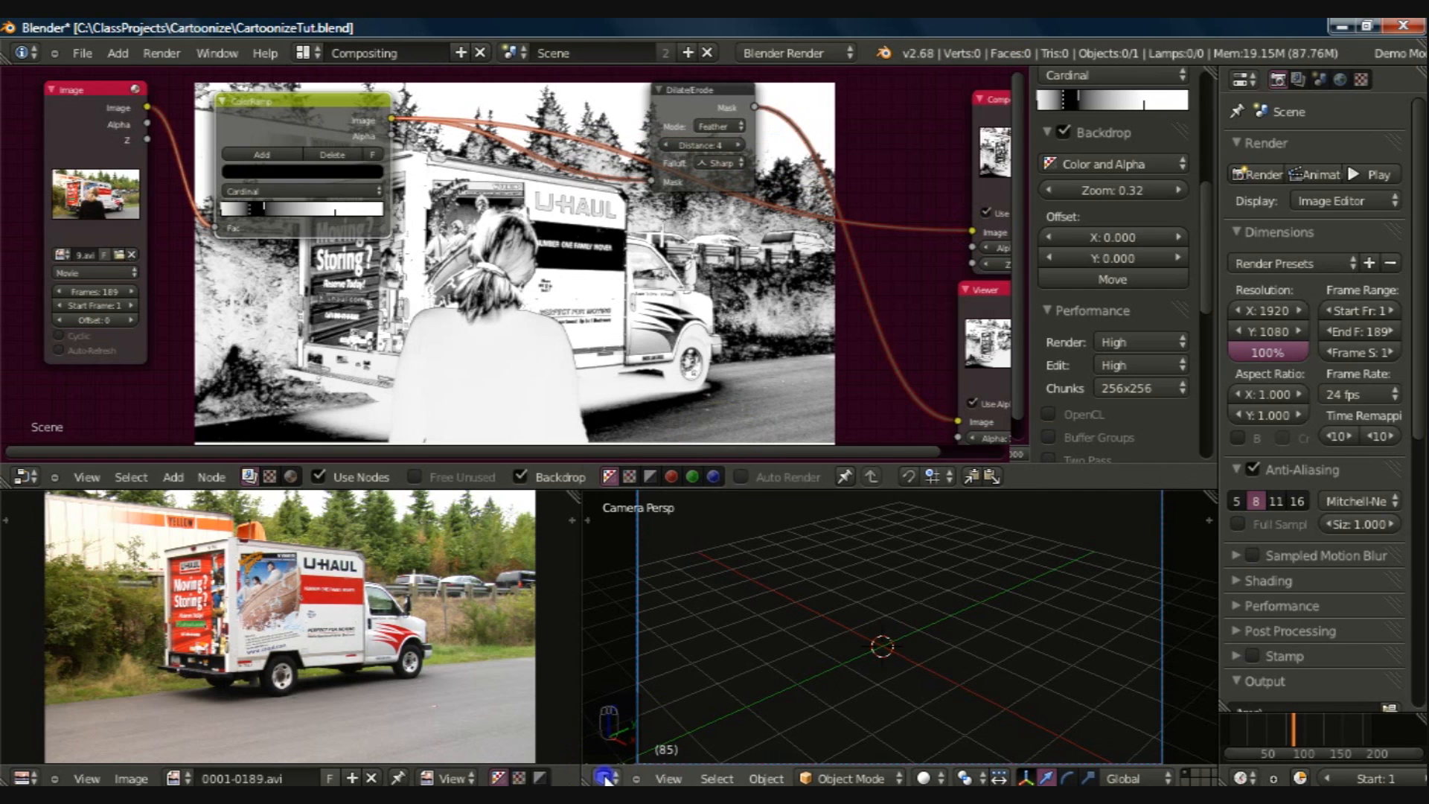
Step: Turn the 3D view area into a second image editor
{"action": "left_click", "coordinate": [607, 778]}
{"action": "left_click", "coordinate": [641, 626]}
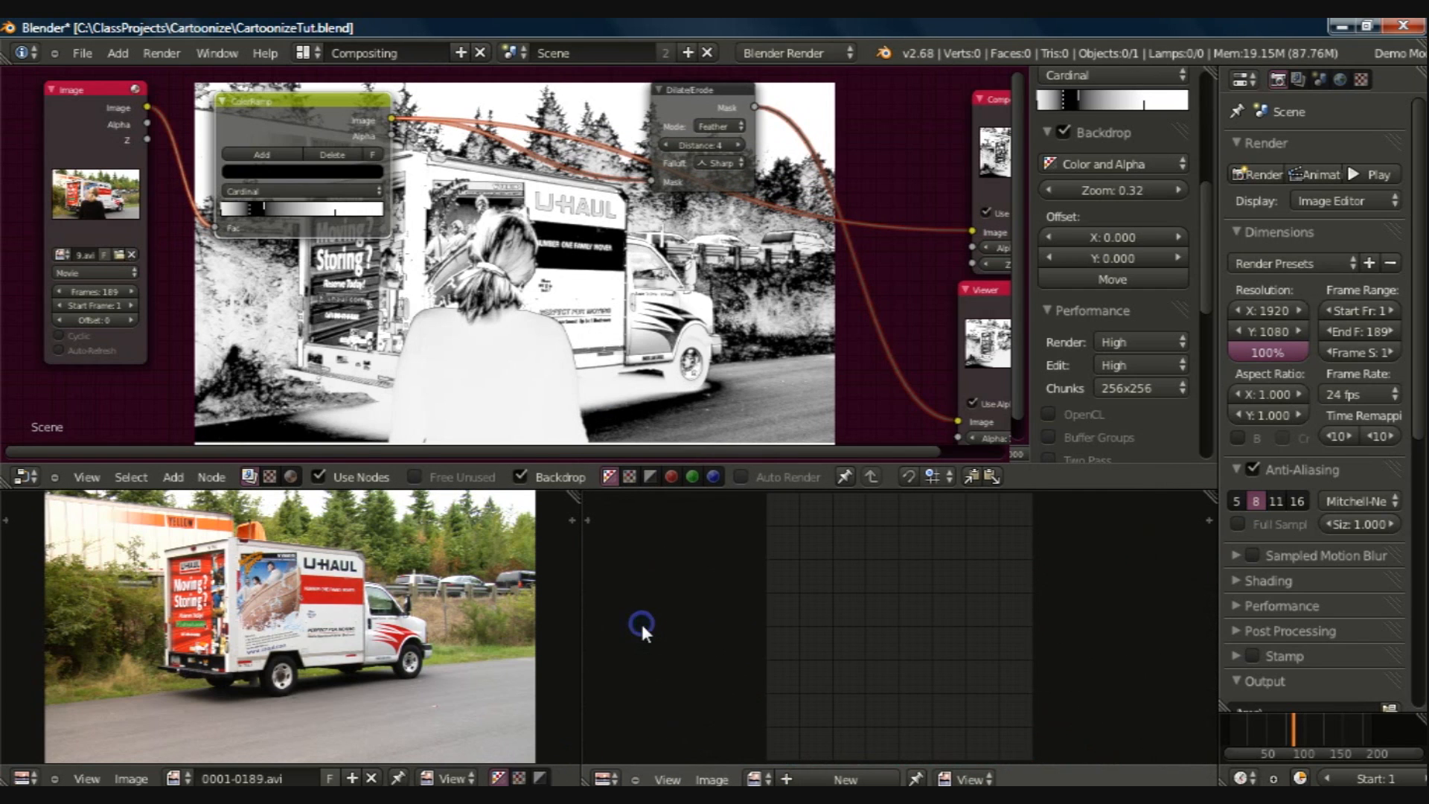
{"action": "left_click", "coordinate": [760, 778]}
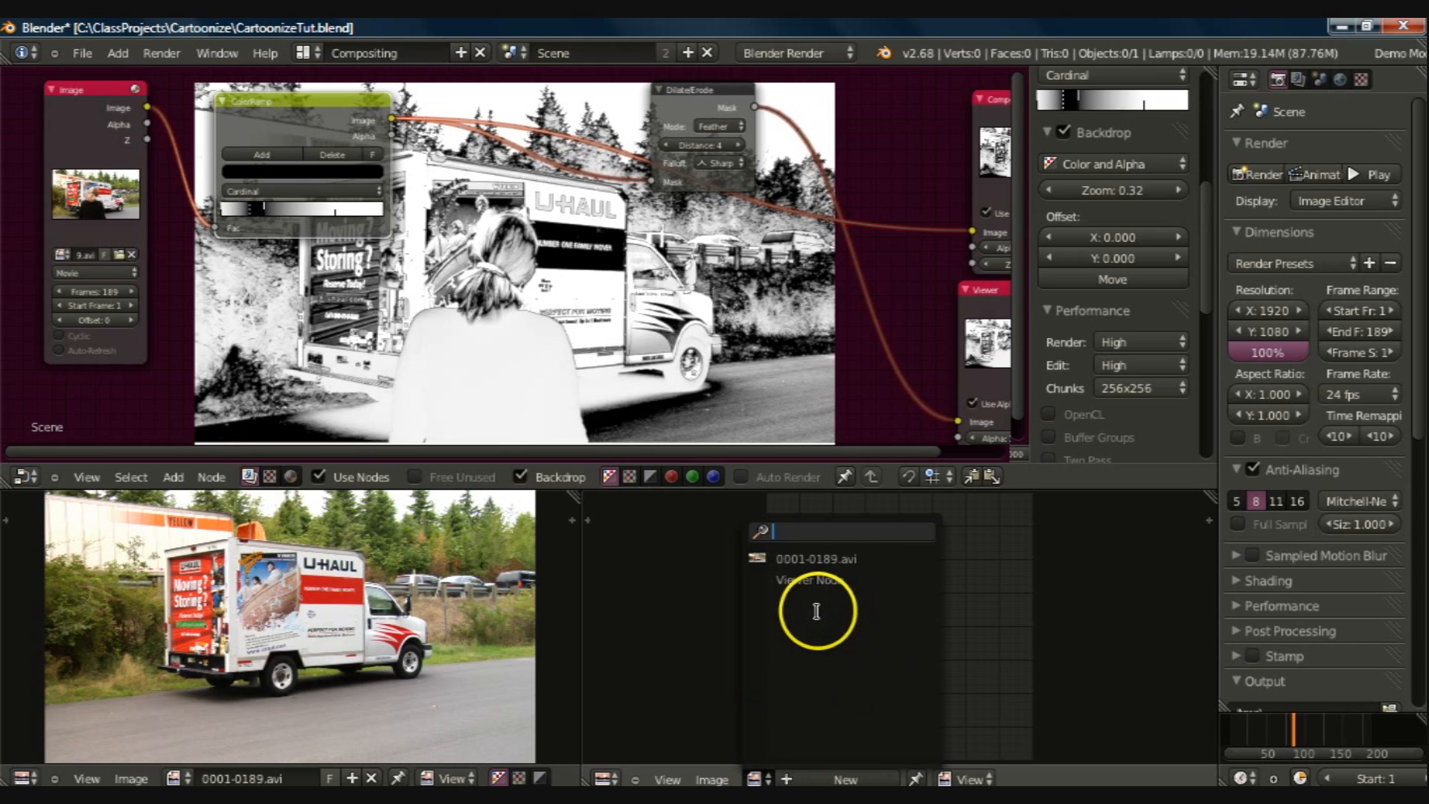
{"action": "left_click", "coordinate": [664, 707]}
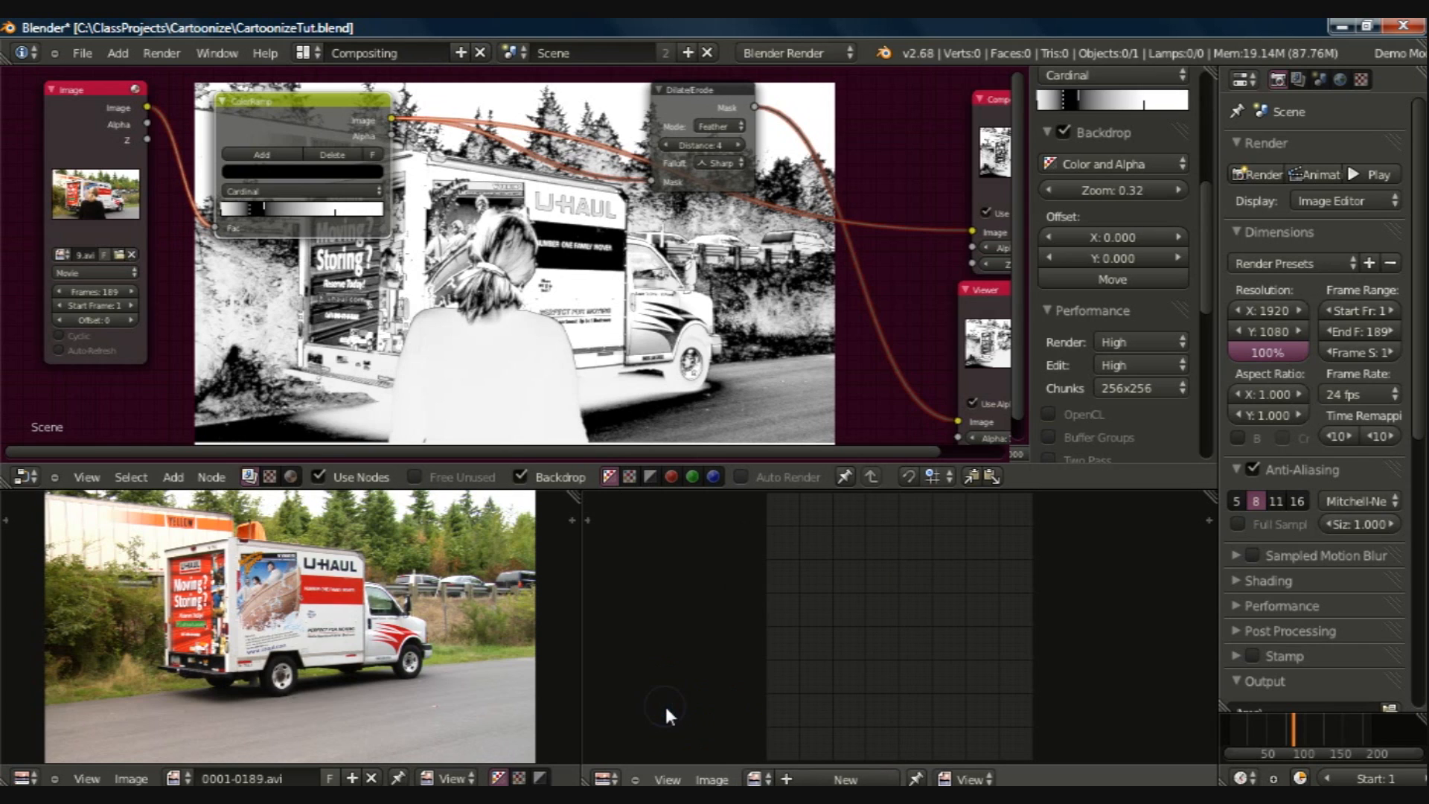
Step: Render the current frame and examine the outlines on the woman's hair and the truck lettering up close
{"action": "key", "text": "F12"}
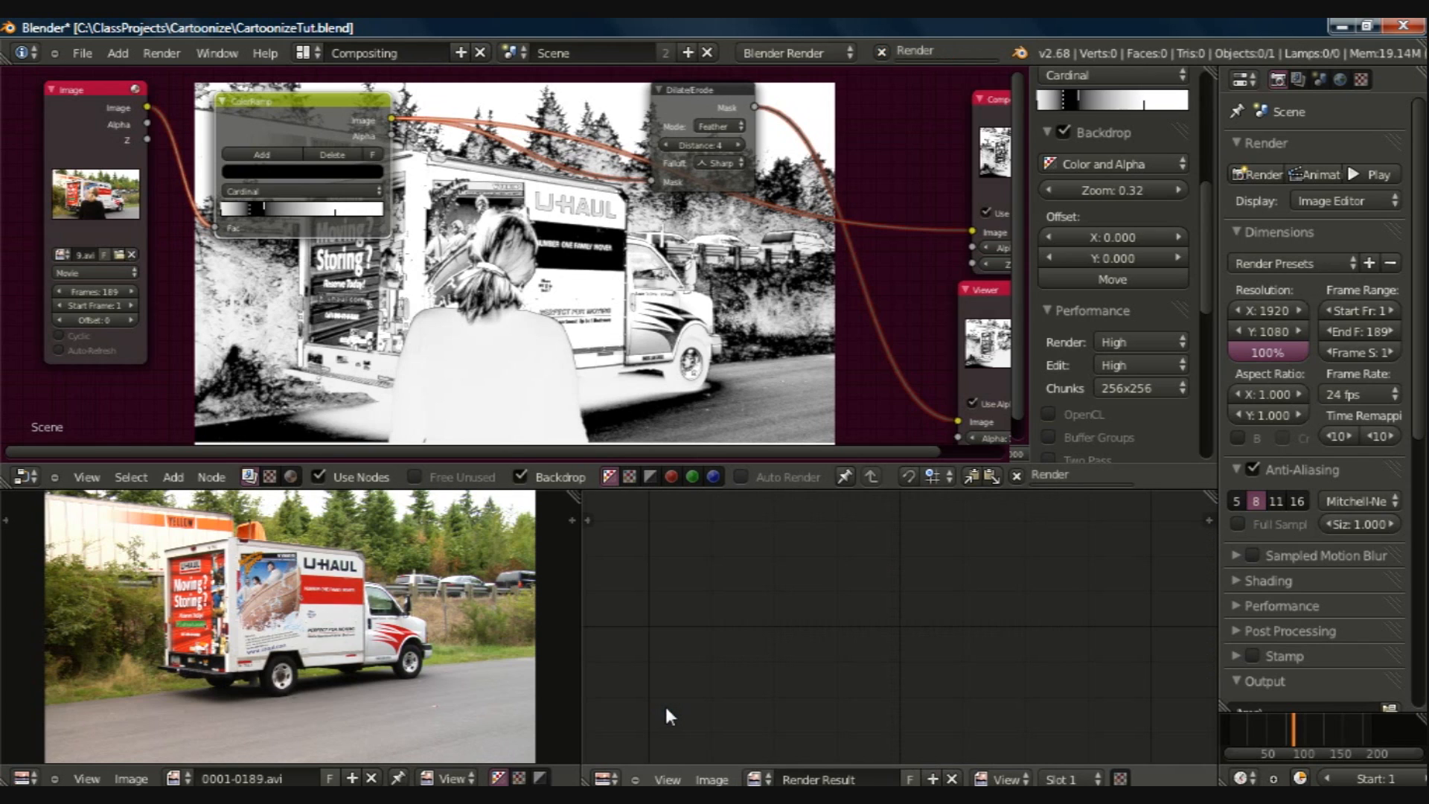
{"action": "left_click", "coordinate": [765, 779]}
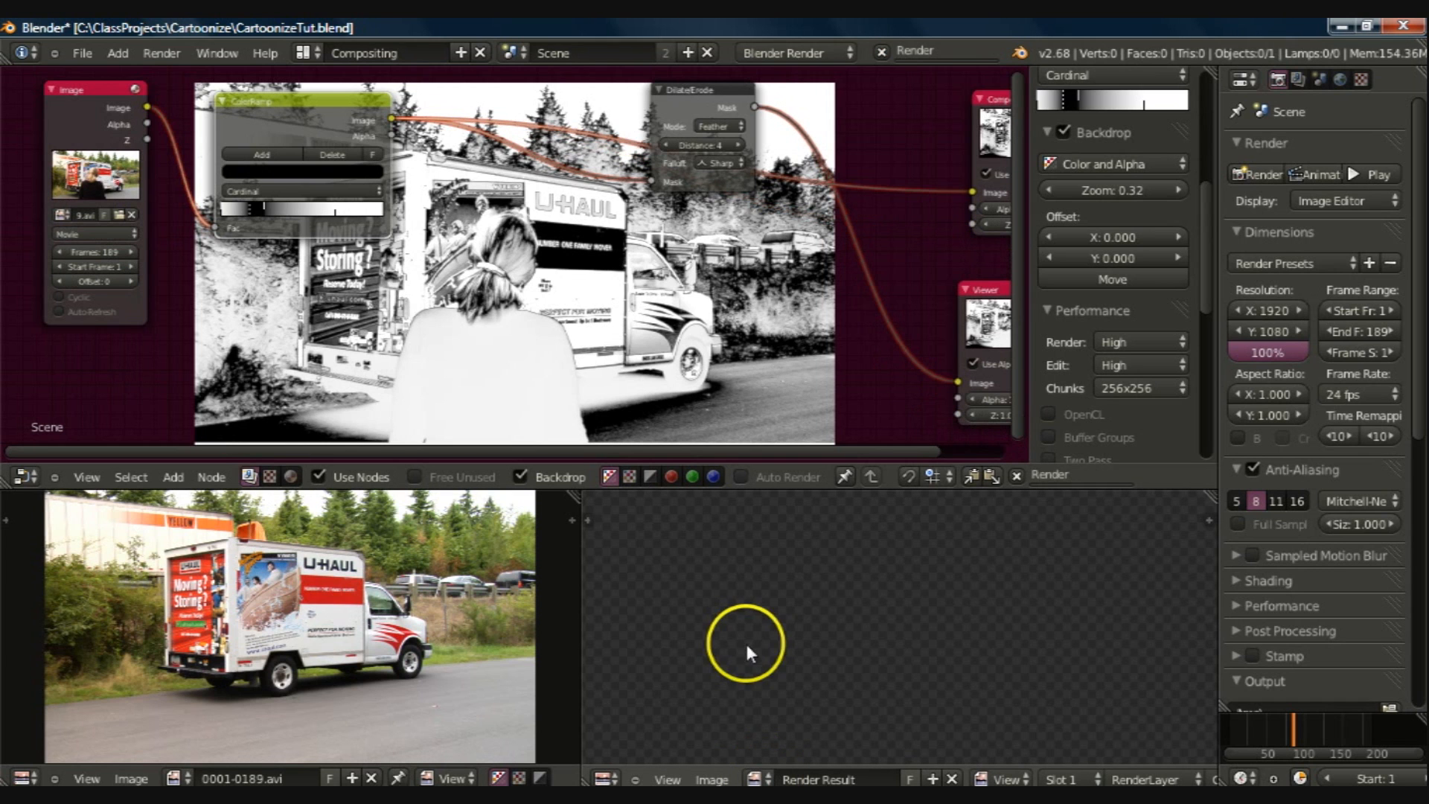
{"action": "scroll", "coordinate": [859, 567], "scroll_direction": "down", "scroll_amount": 3}
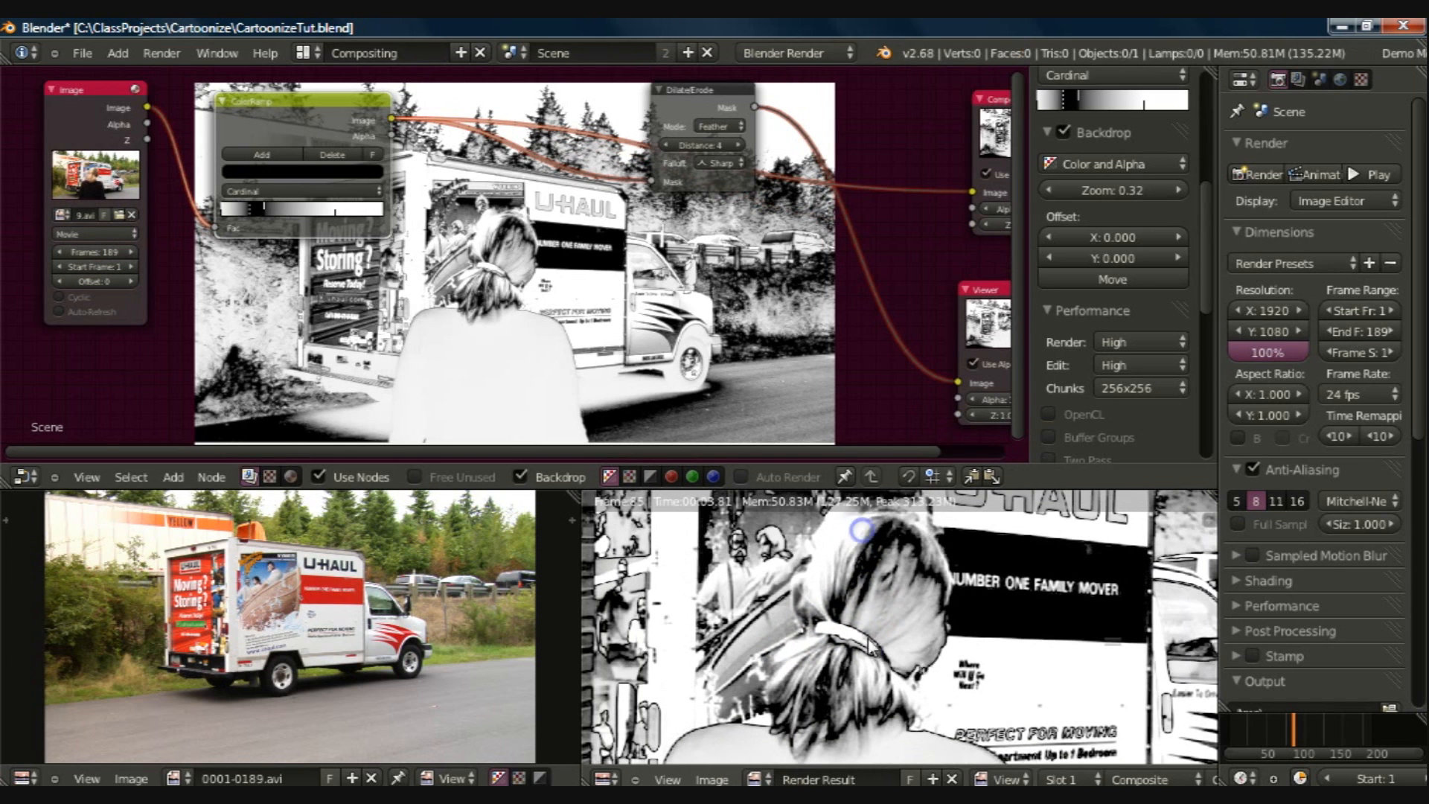
{"action": "middle_click_drag", "start_coordinate": [884, 647], "coordinate": [849, 678]}
{"action": "mouse_move", "coordinate": [469, 236]}
{"action": "middle_mouse_down", "text": "ctrl"}
{"action": "mouse_move", "coordinate": [475, 297]}
{"action": "mouse_move", "coordinate": [472, 241]}
{"action": "middle_mouse_up", "text": "ctrl"}
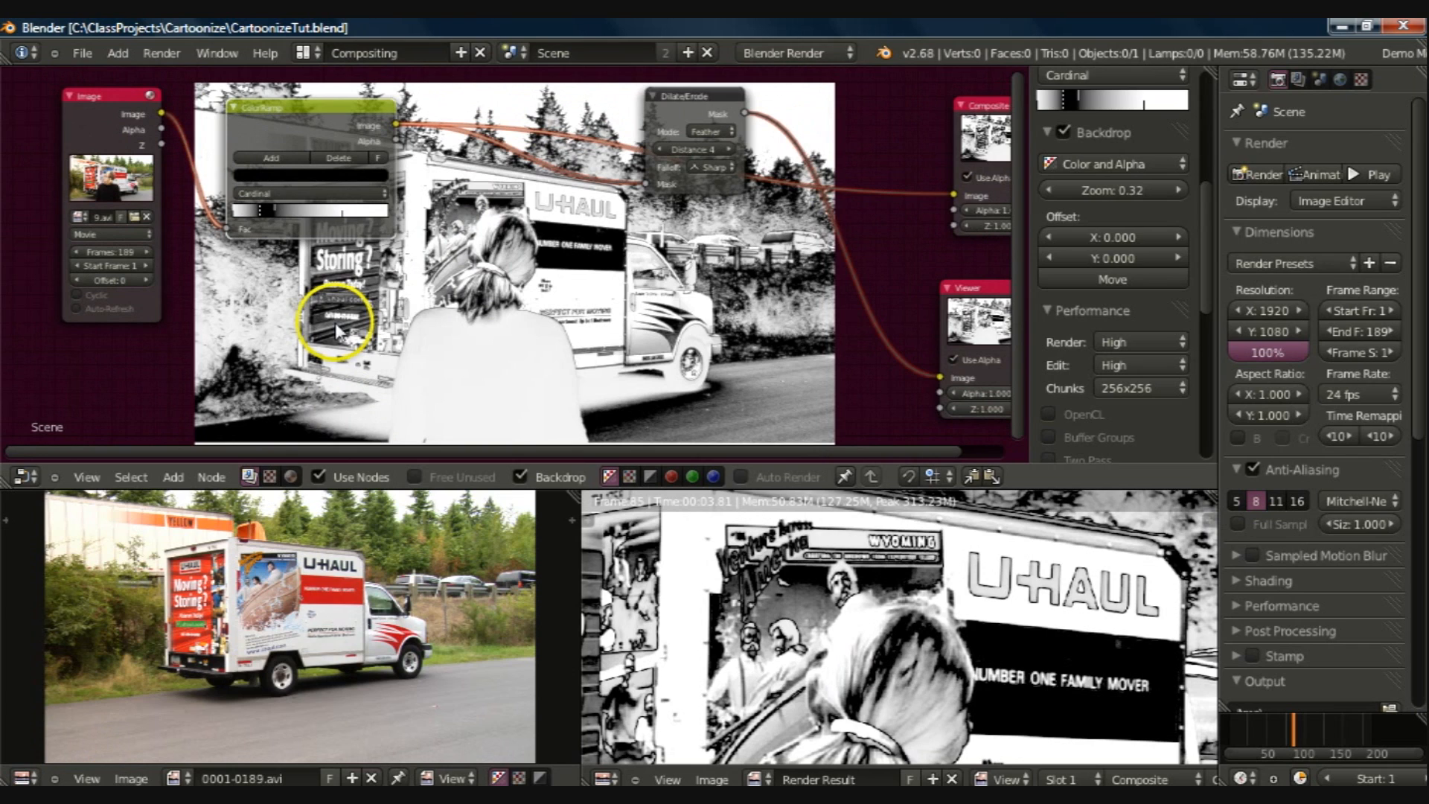
Step: Duplicate the ColorRamp node and place the copy just below the original
{"action": "left_click", "coordinate": [288, 116]}
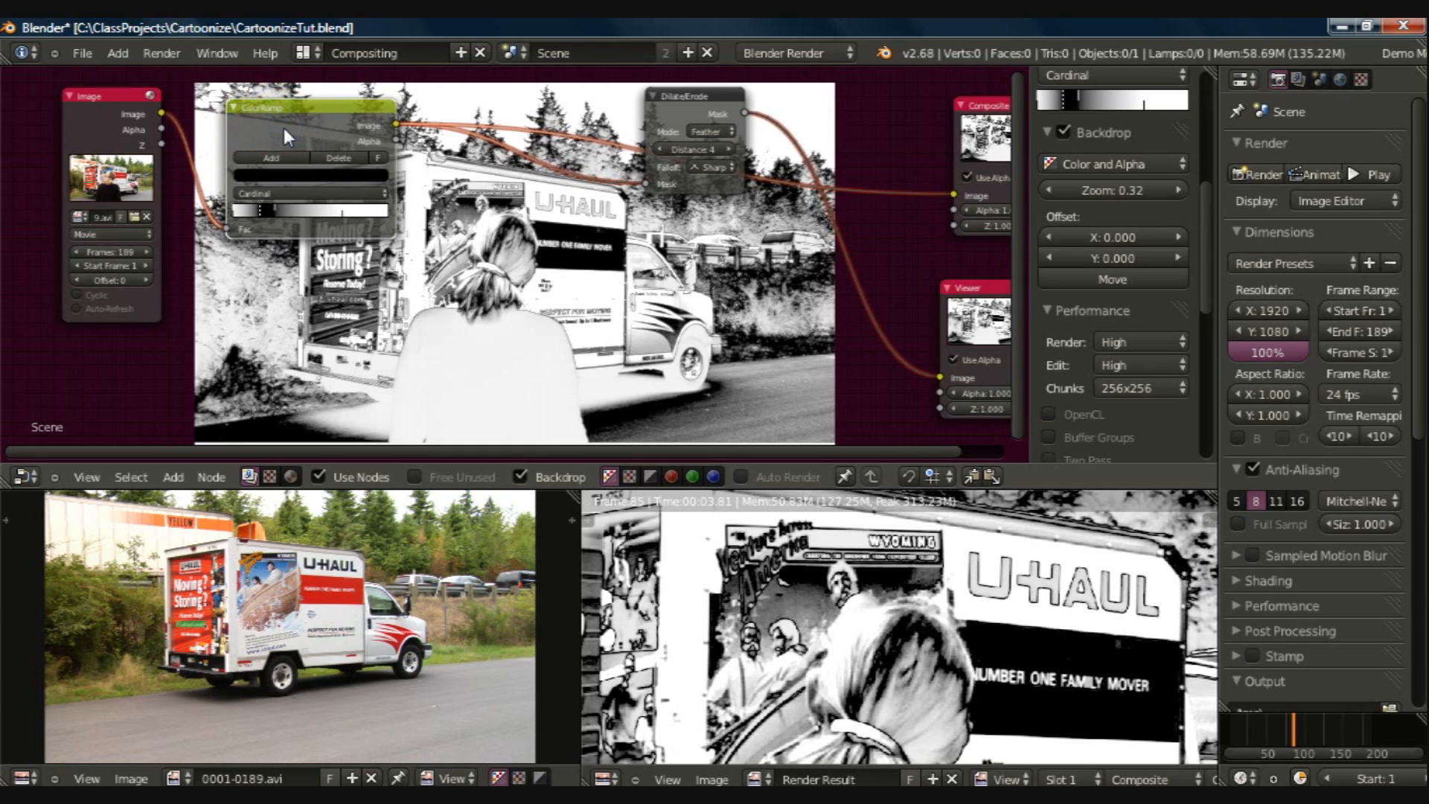
{"action": "key", "text": "shift+d"}
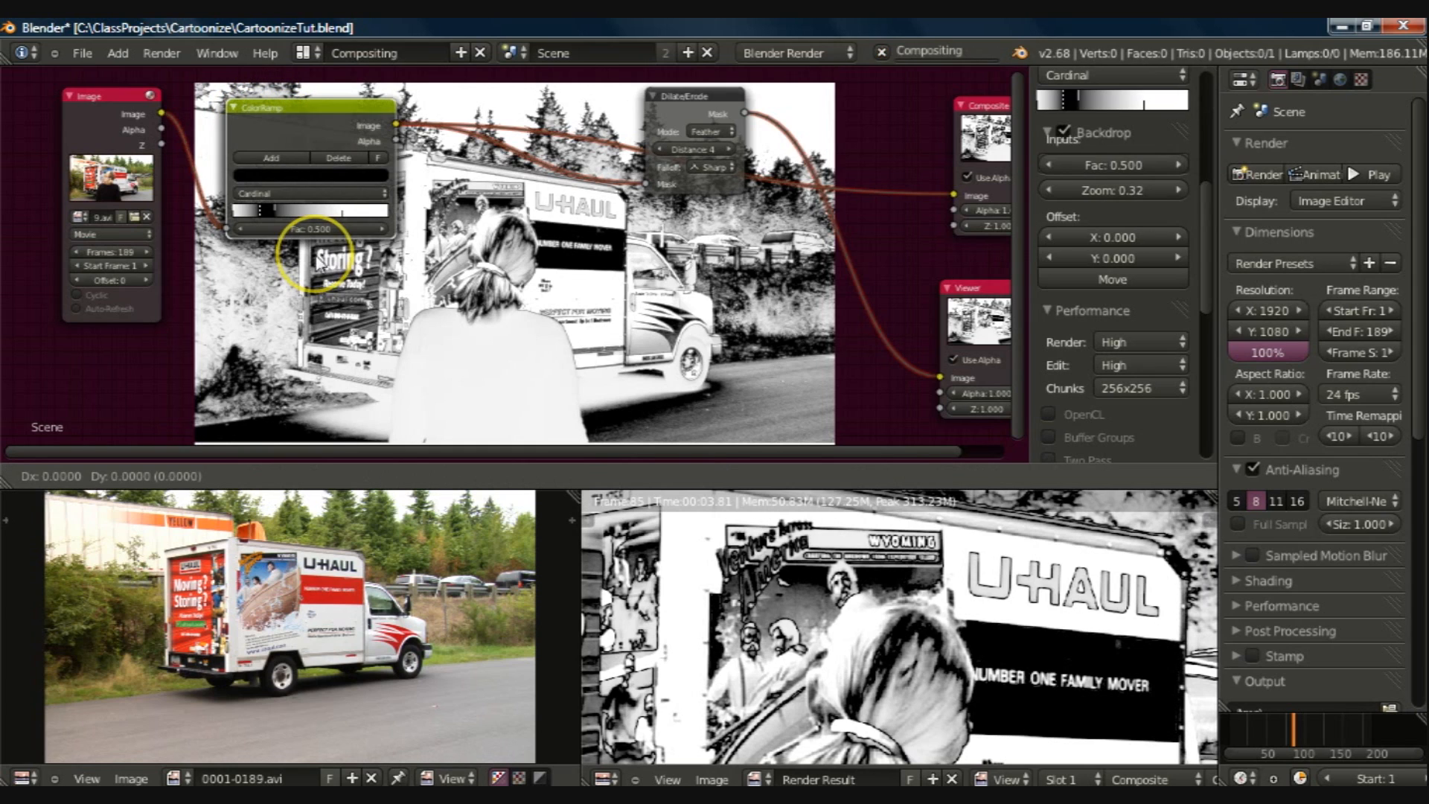
{"action": "left_click", "coordinate": [341, 299]}
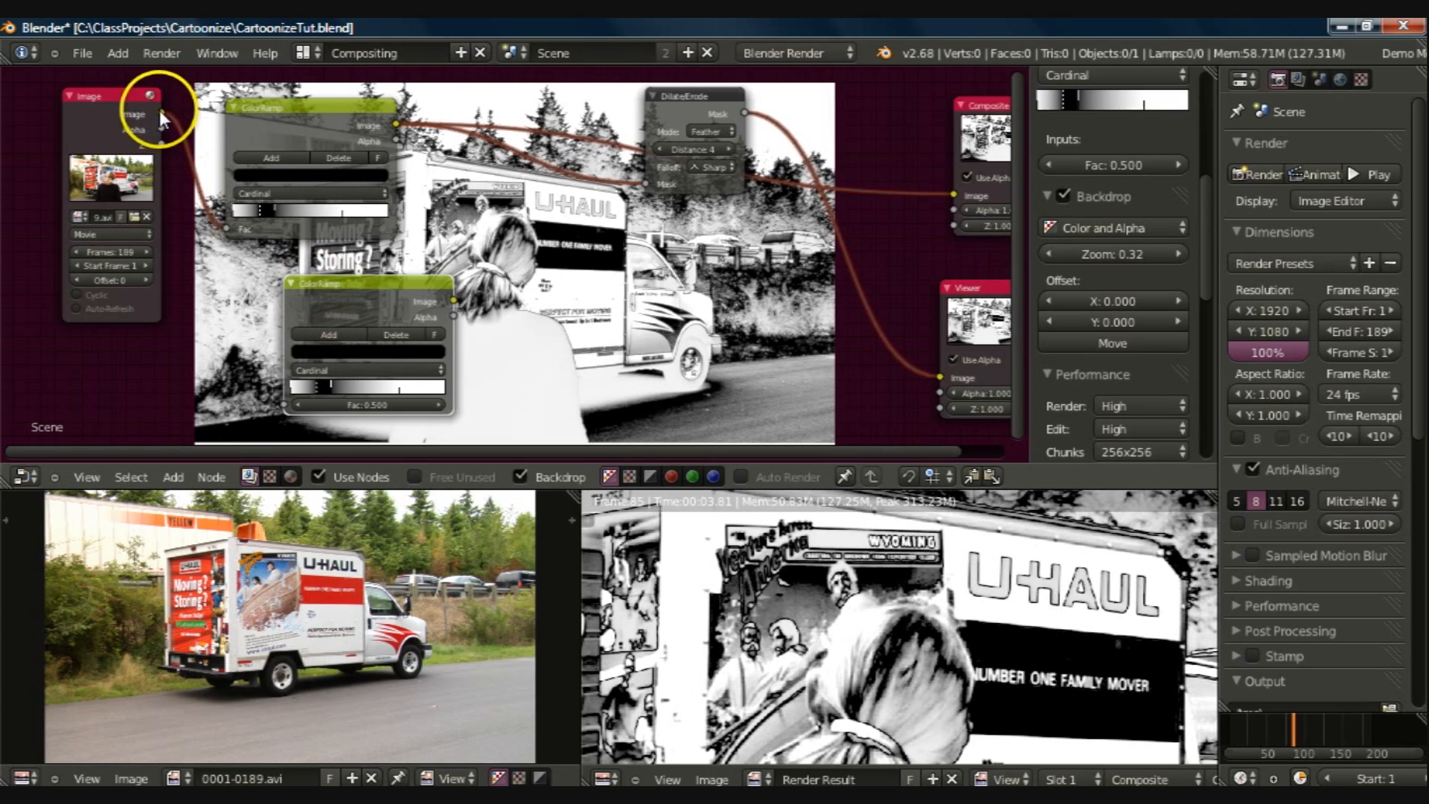
Step: Link the Image node's output to the duplicate ColorRamp's Fac input and preview that ColorRamp in the Viewer
{"action": "left_click_drag", "start_coordinate": [161, 117], "coordinate": [286, 405]}
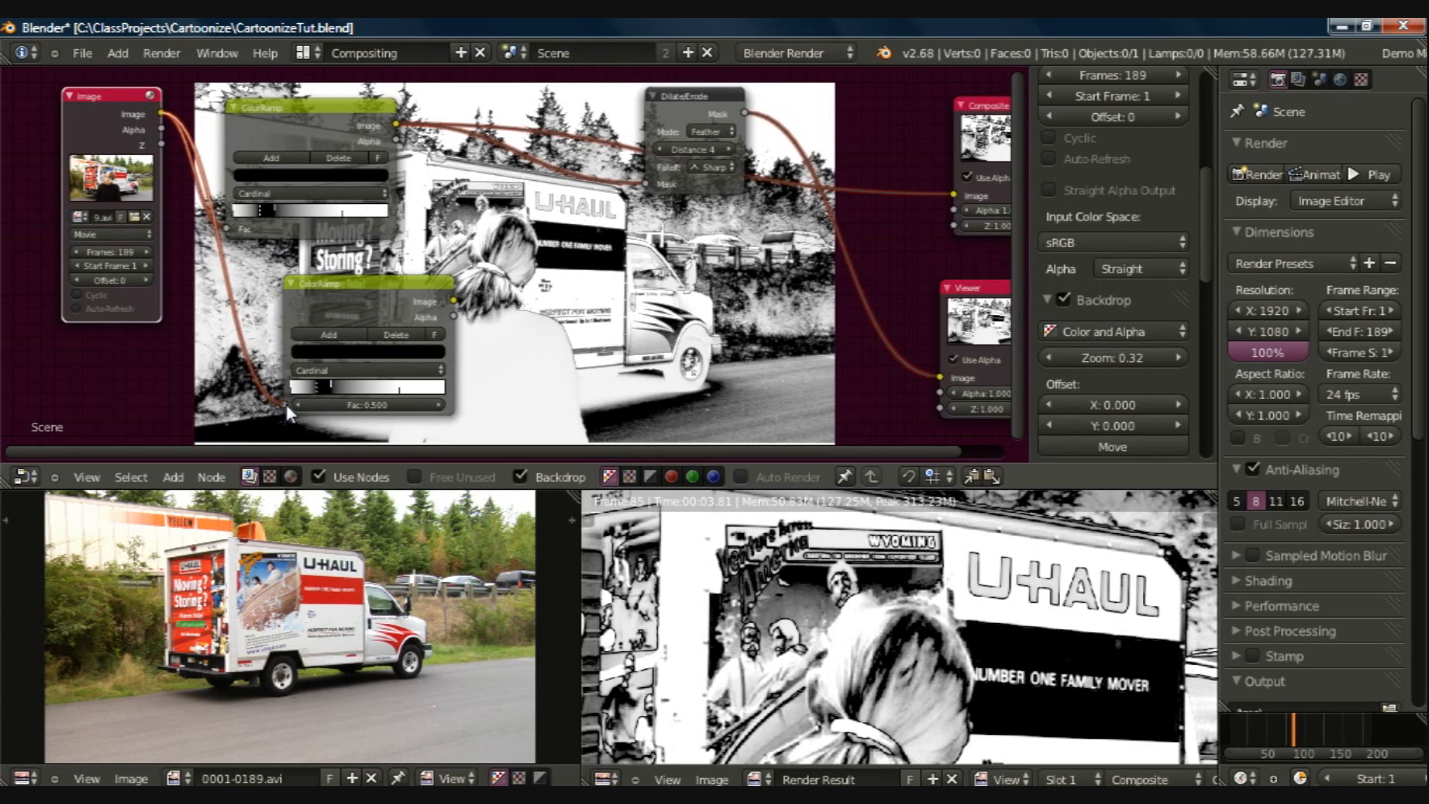
{"action": "left_click_drag", "start_coordinate": [286, 404], "coordinate": [286, 404]}
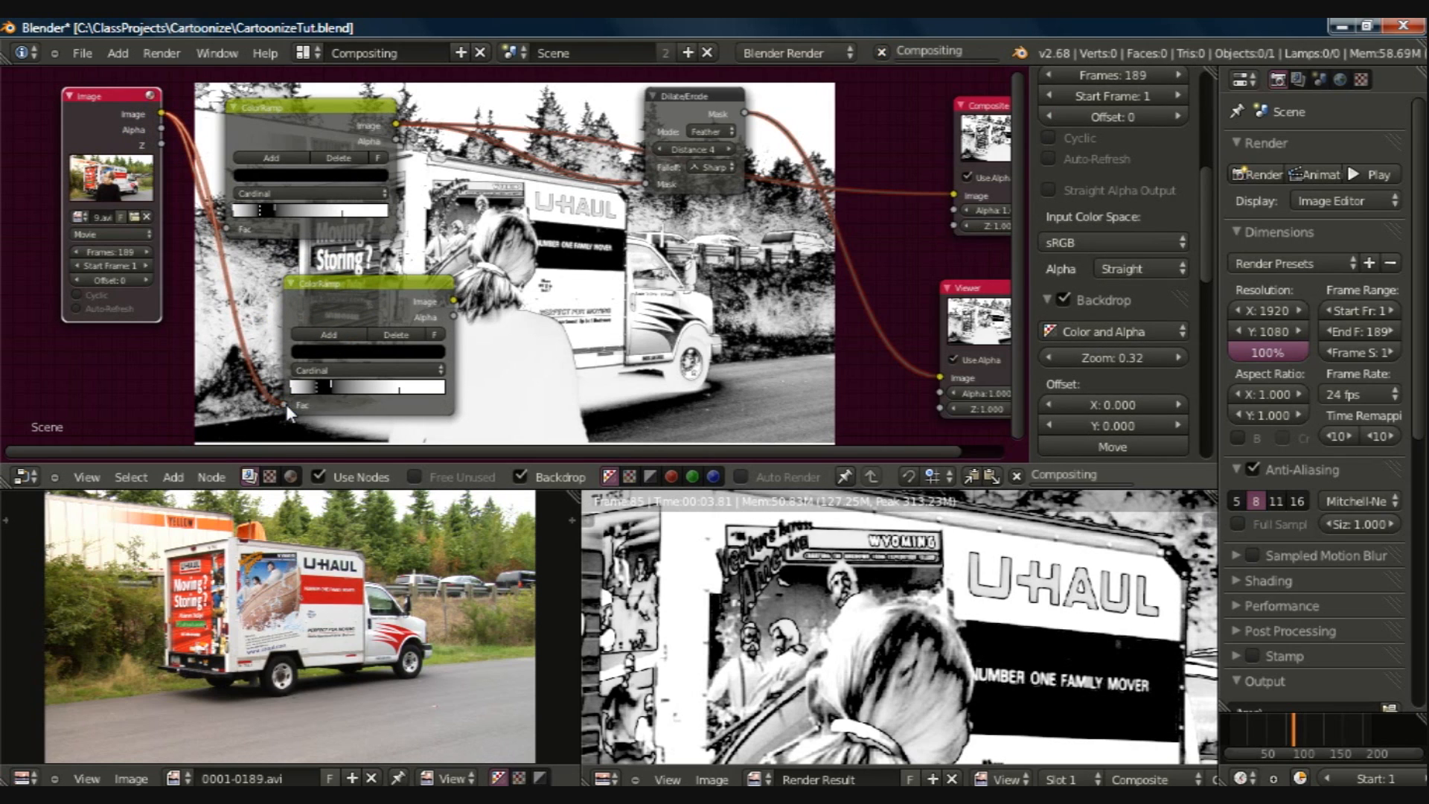
{"action": "left_click", "coordinate": [369, 297], "text": "ctrl+shift"}
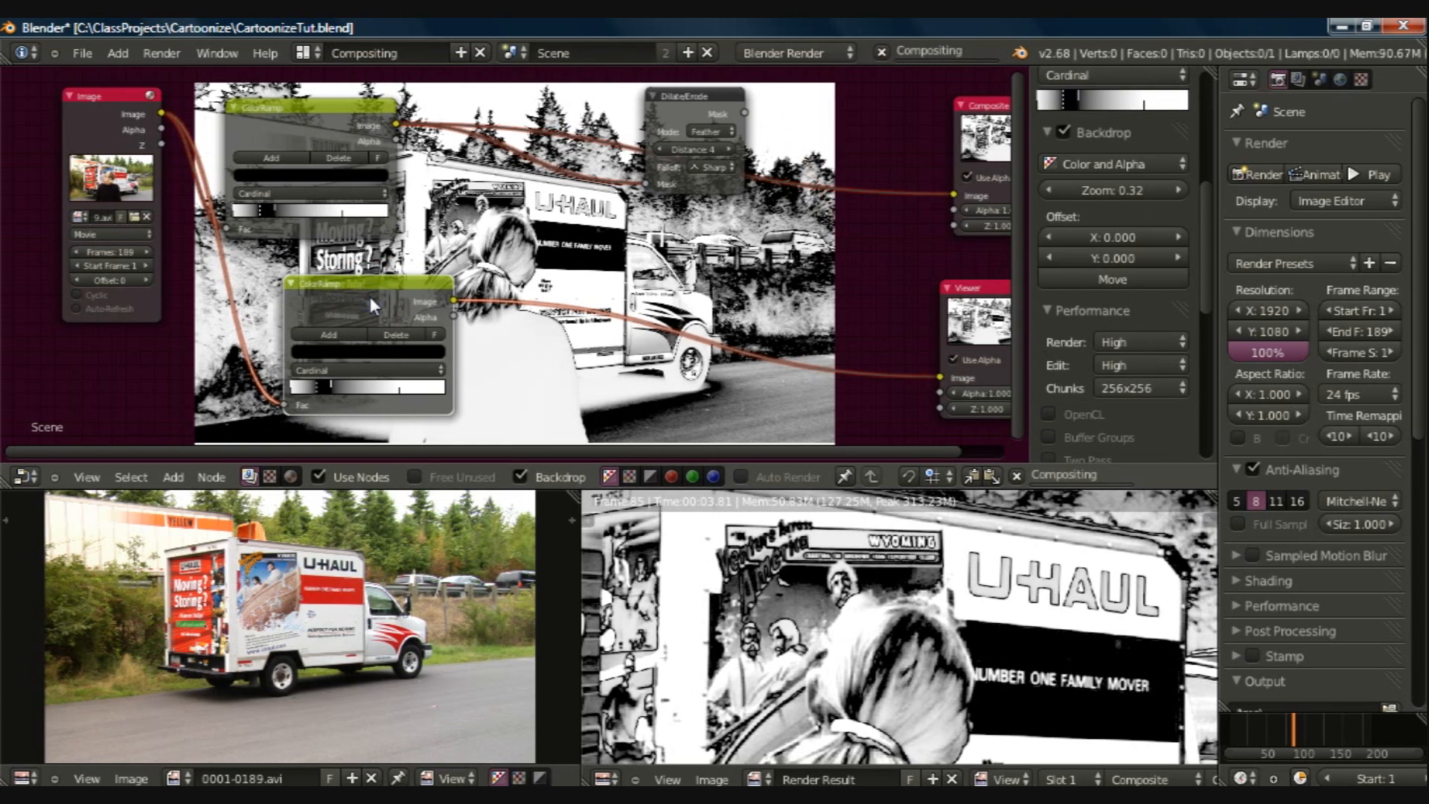
Step: Delete the selected black stop from the duplicate ColorRamp
{"action": "left_click", "coordinate": [361, 307]}
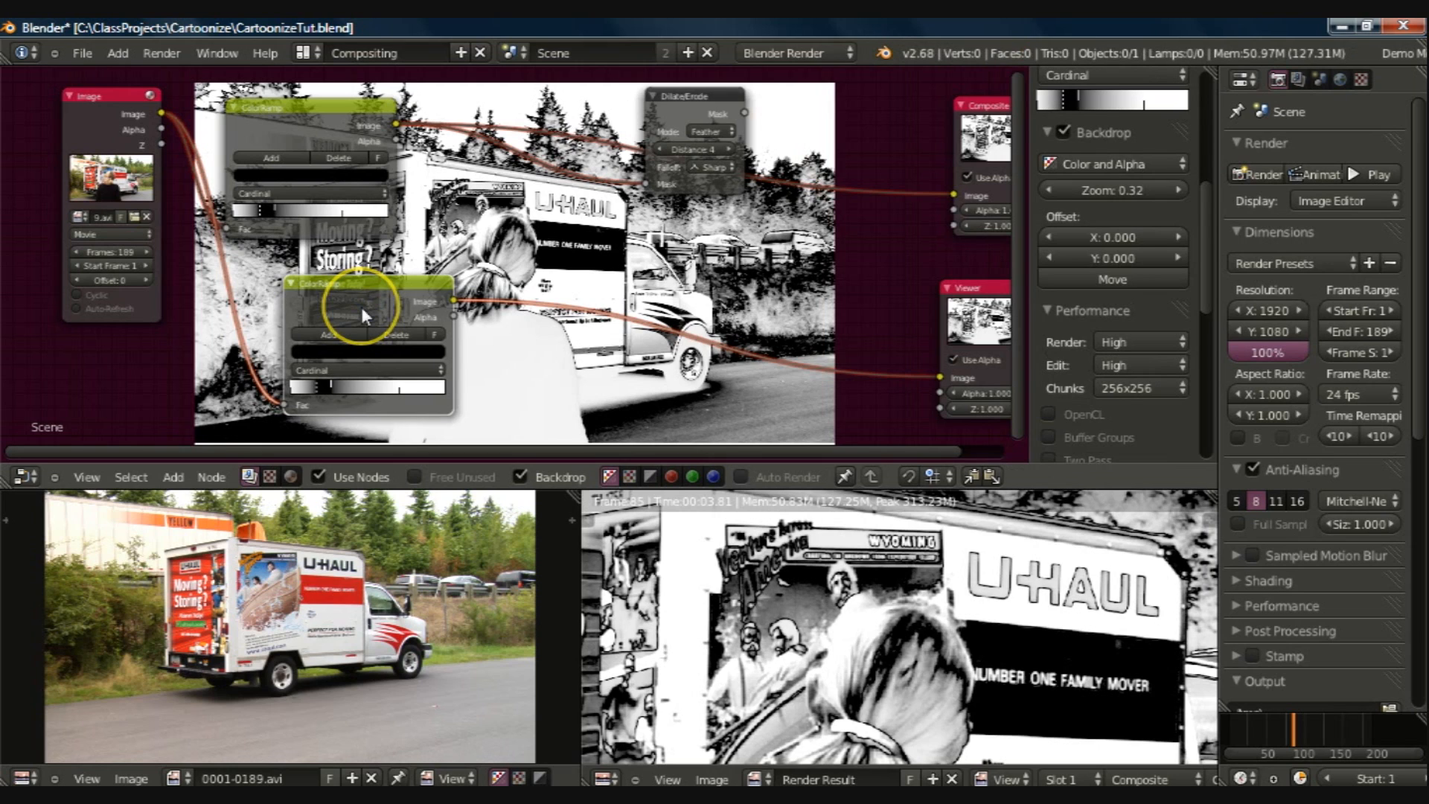
{"action": "left_click", "coordinate": [316, 389]}
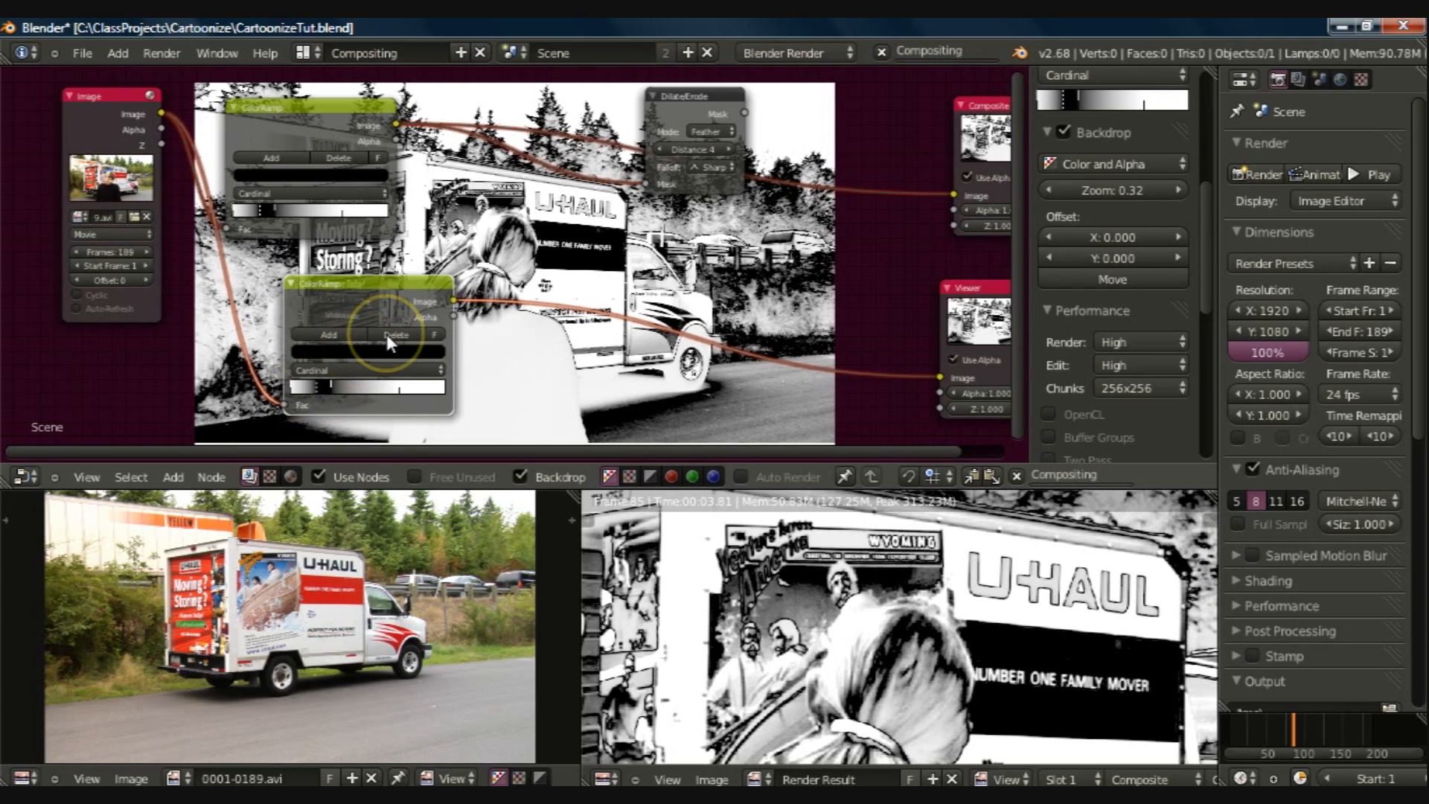
{"action": "left_click", "coordinate": [386, 334]}
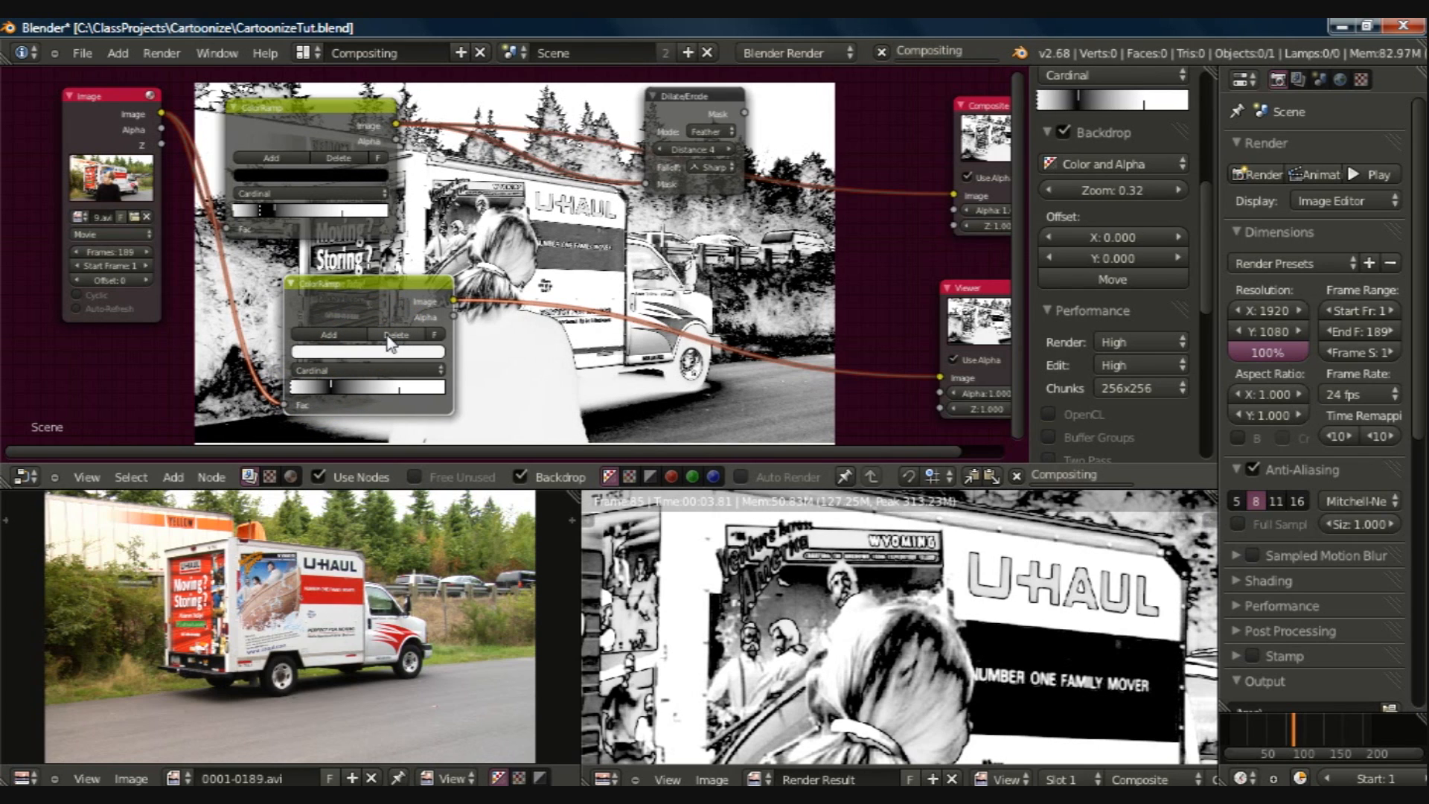
Step: Shift the duplicate ColorRamp's black and white stops close together at the ramp's dark end to isolate only the darkest areas
{"action": "left_click", "coordinate": [332, 387]}
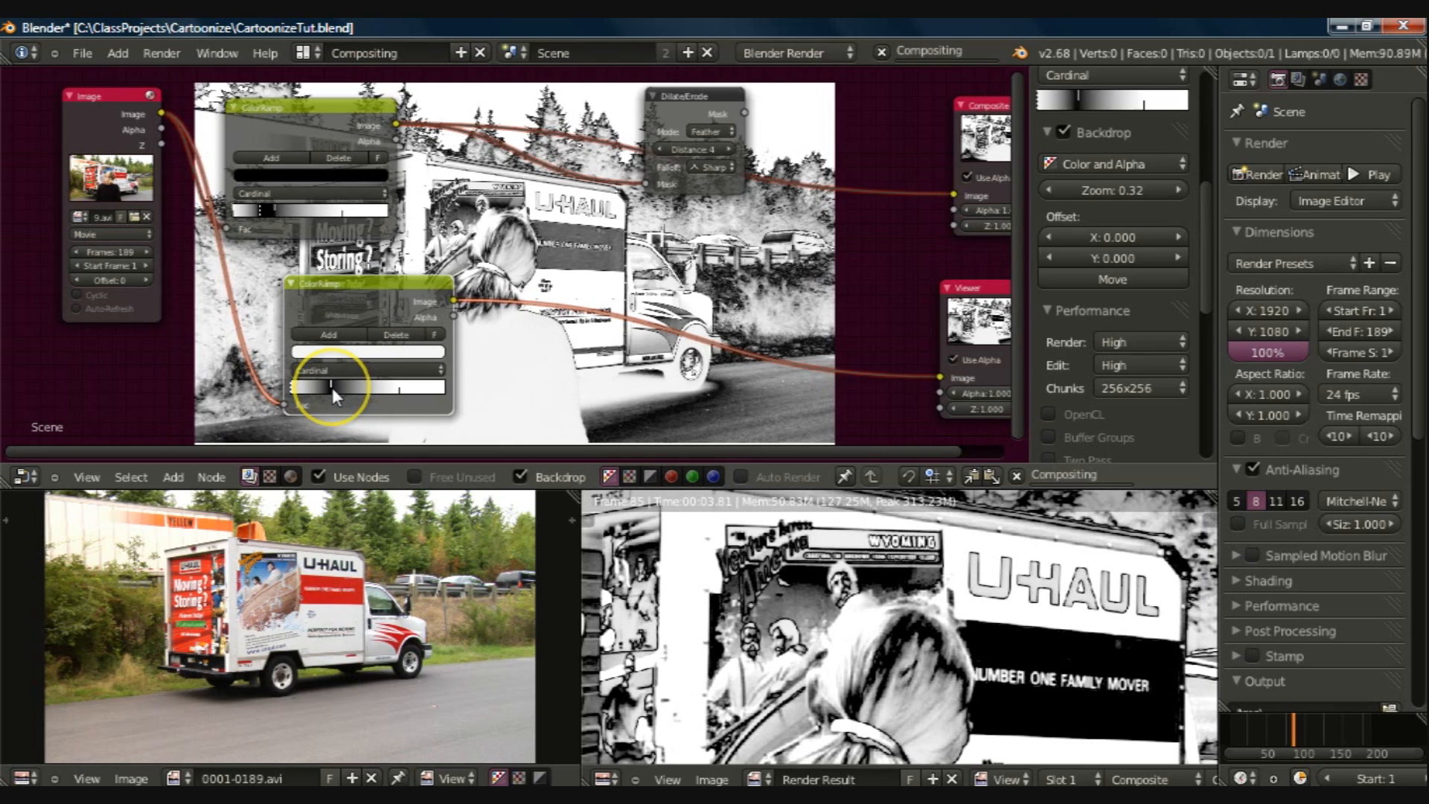
{"action": "left_click", "coordinate": [328, 387]}
{"action": "mouse_move", "coordinate": [327, 387]}
{"action": "left_mouse_down"}
{"action": "mouse_move", "coordinate": [293, 393]}
{"action": "mouse_move", "coordinate": [311, 388]}
{"action": "left_mouse_up"}
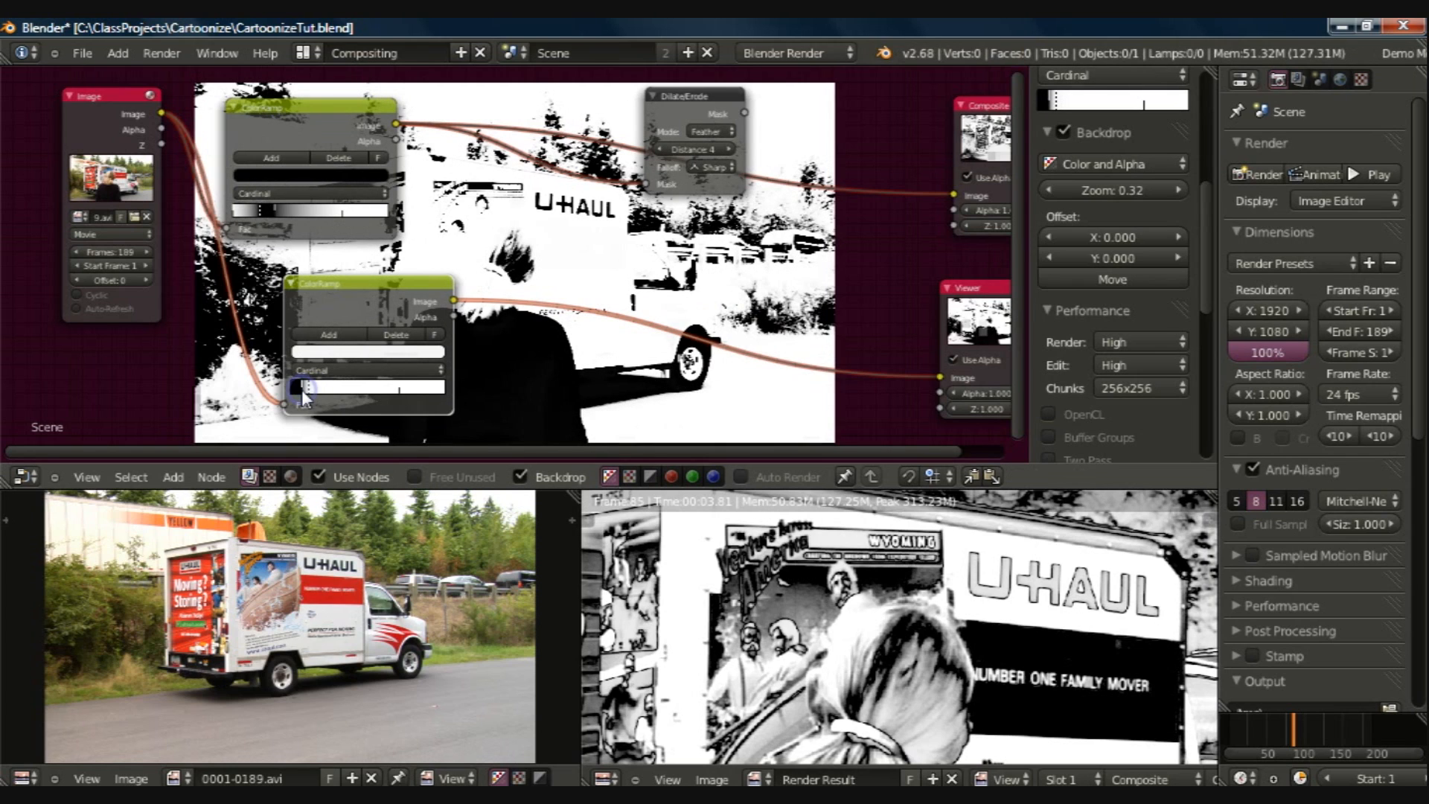
{"action": "left_click", "coordinate": [301, 390]}
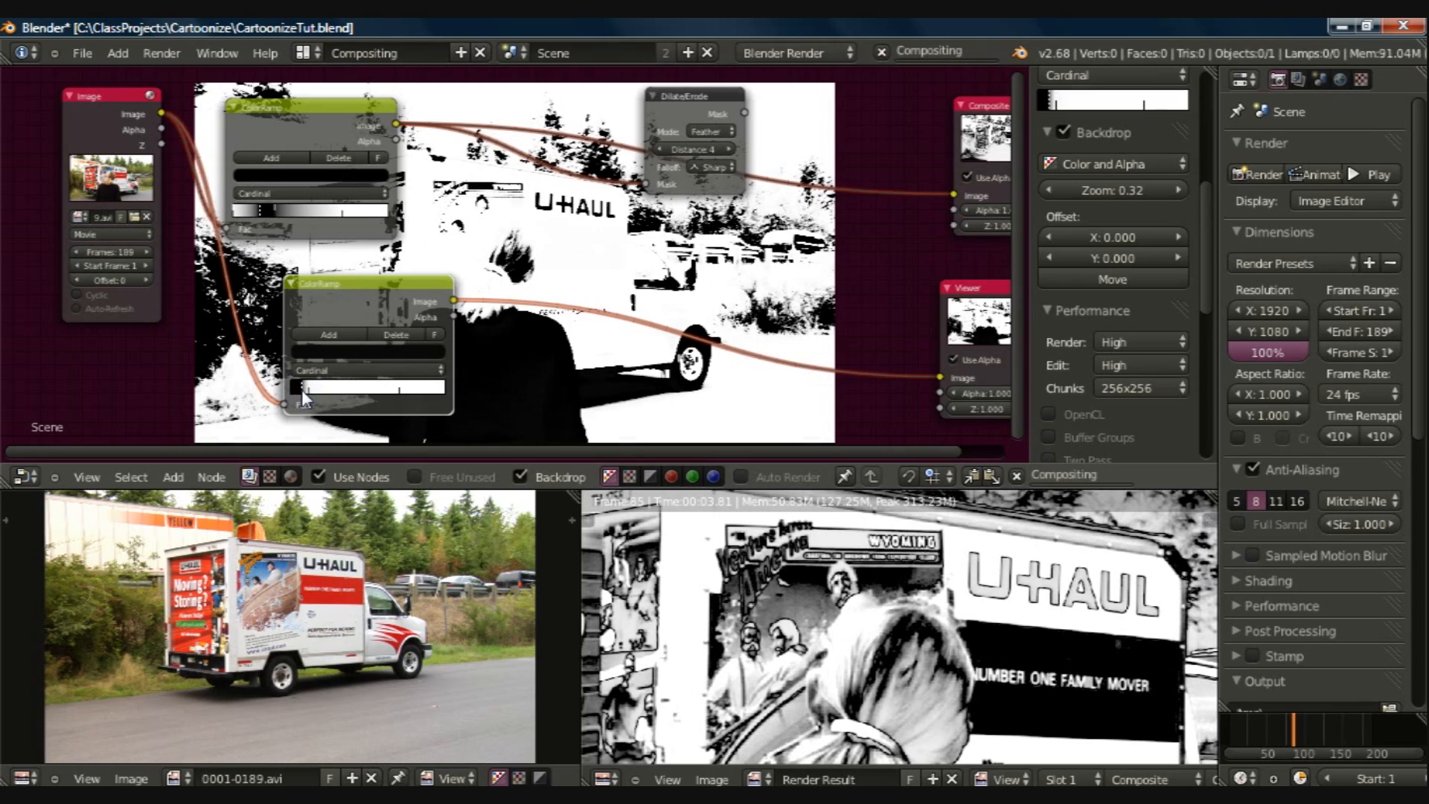
{"action": "left_click_drag", "start_coordinate": [299, 390], "coordinate": [290, 387]}
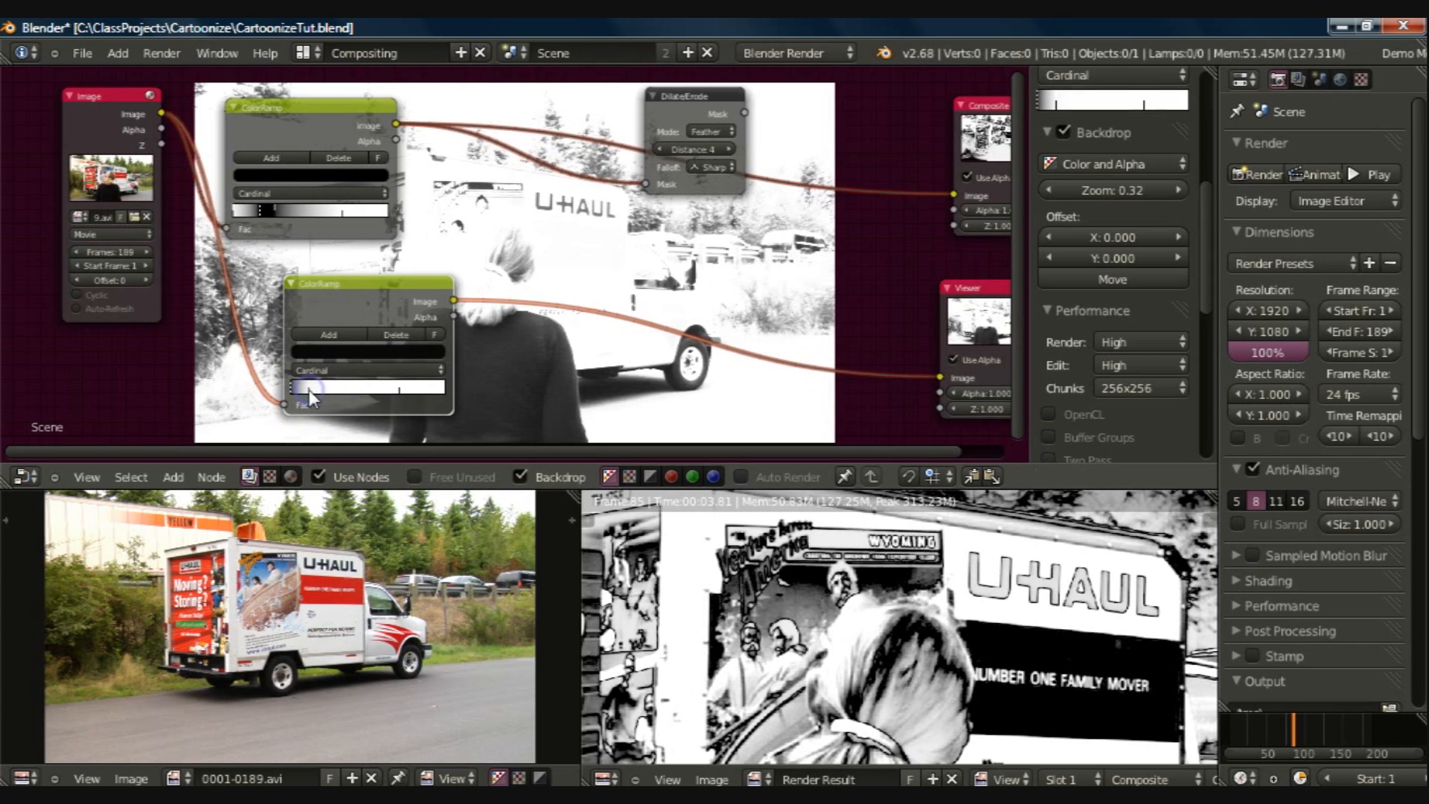
{"action": "left_click", "coordinate": [310, 390]}
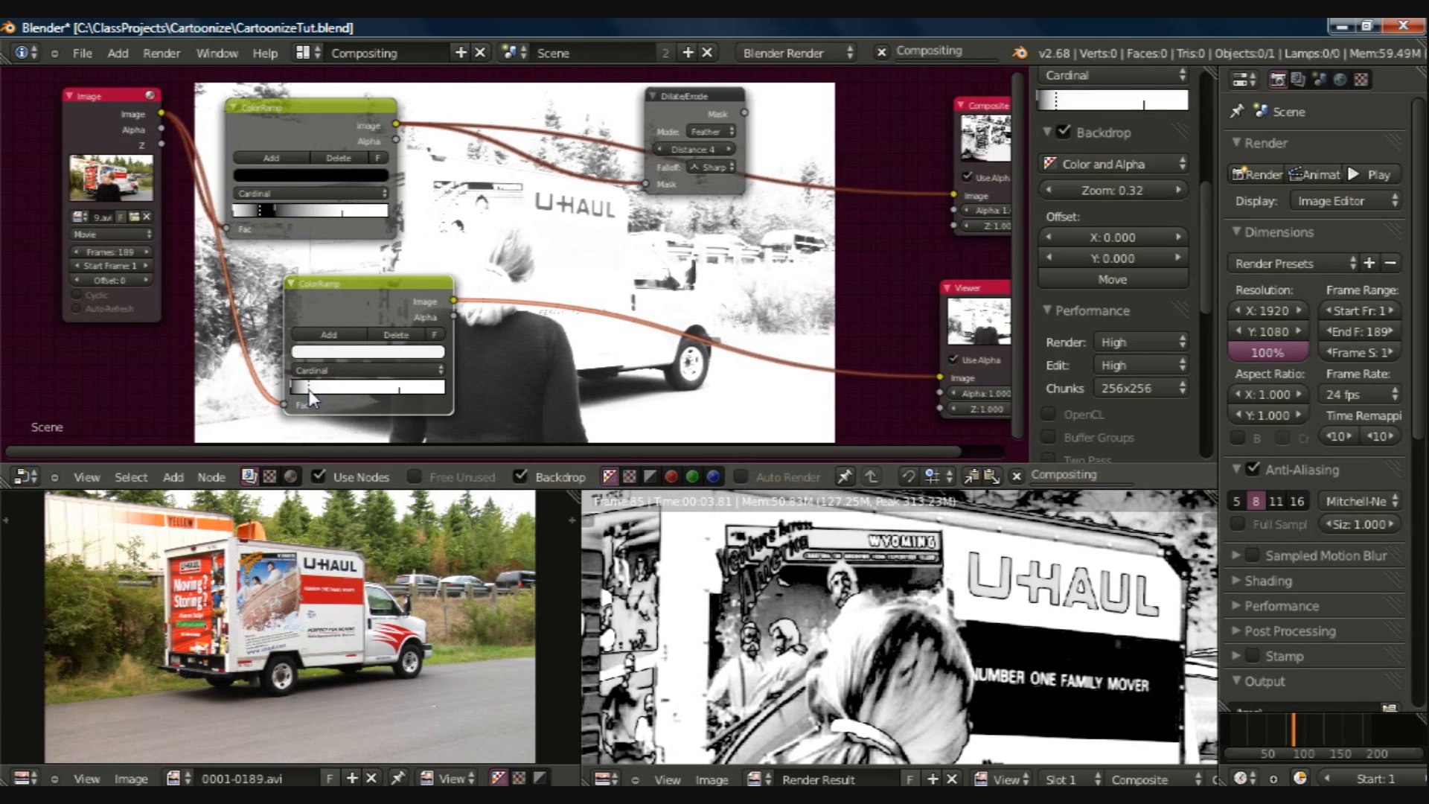
{"action": "left_click_drag", "start_coordinate": [301, 390], "coordinate": [298, 389]}
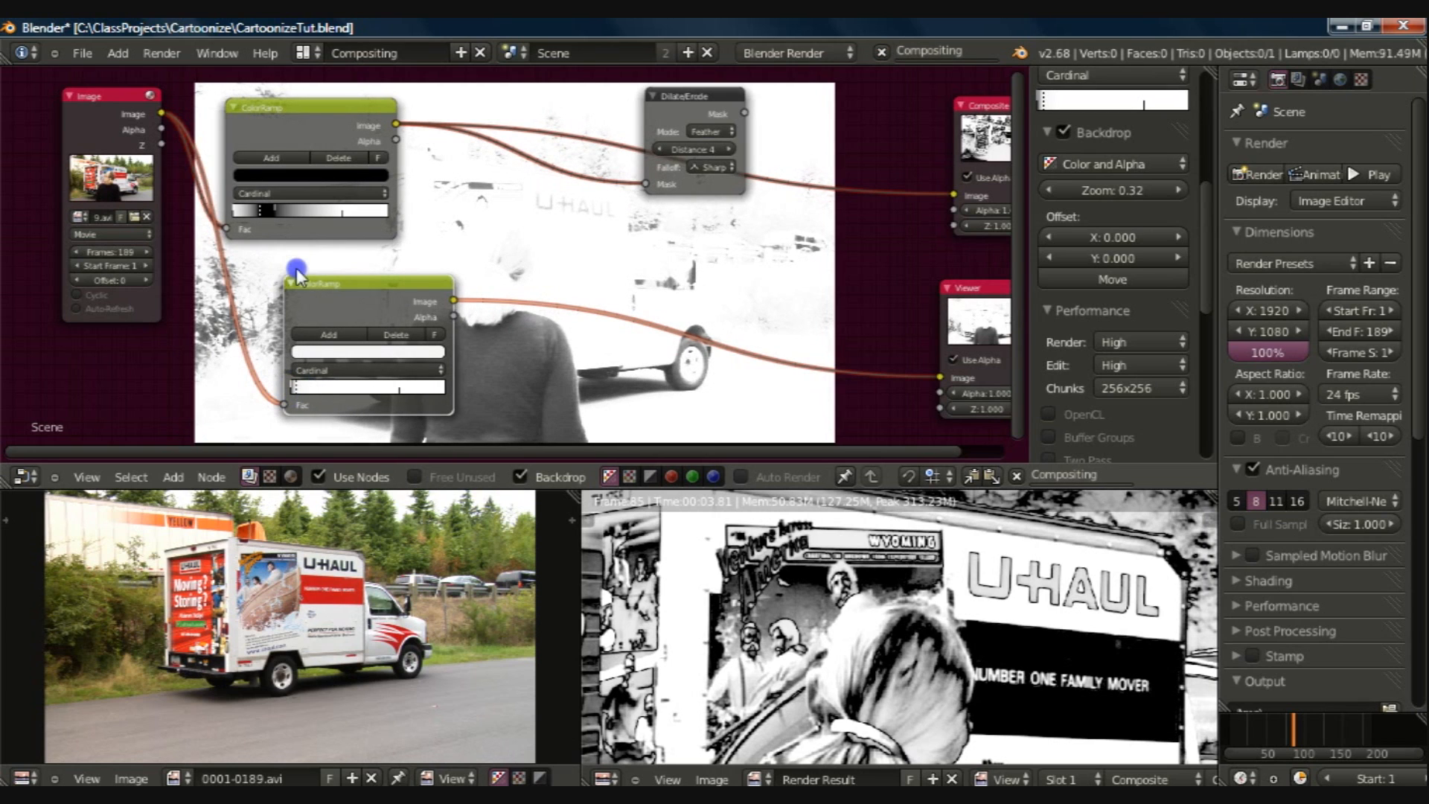
Step: Align the duplicate ColorRamp node beneath the original and save the file
{"action": "left_click_drag", "start_coordinate": [285, 266], "coordinate": [231, 260]}
{"action": "key", "text": "ctrl+s"}
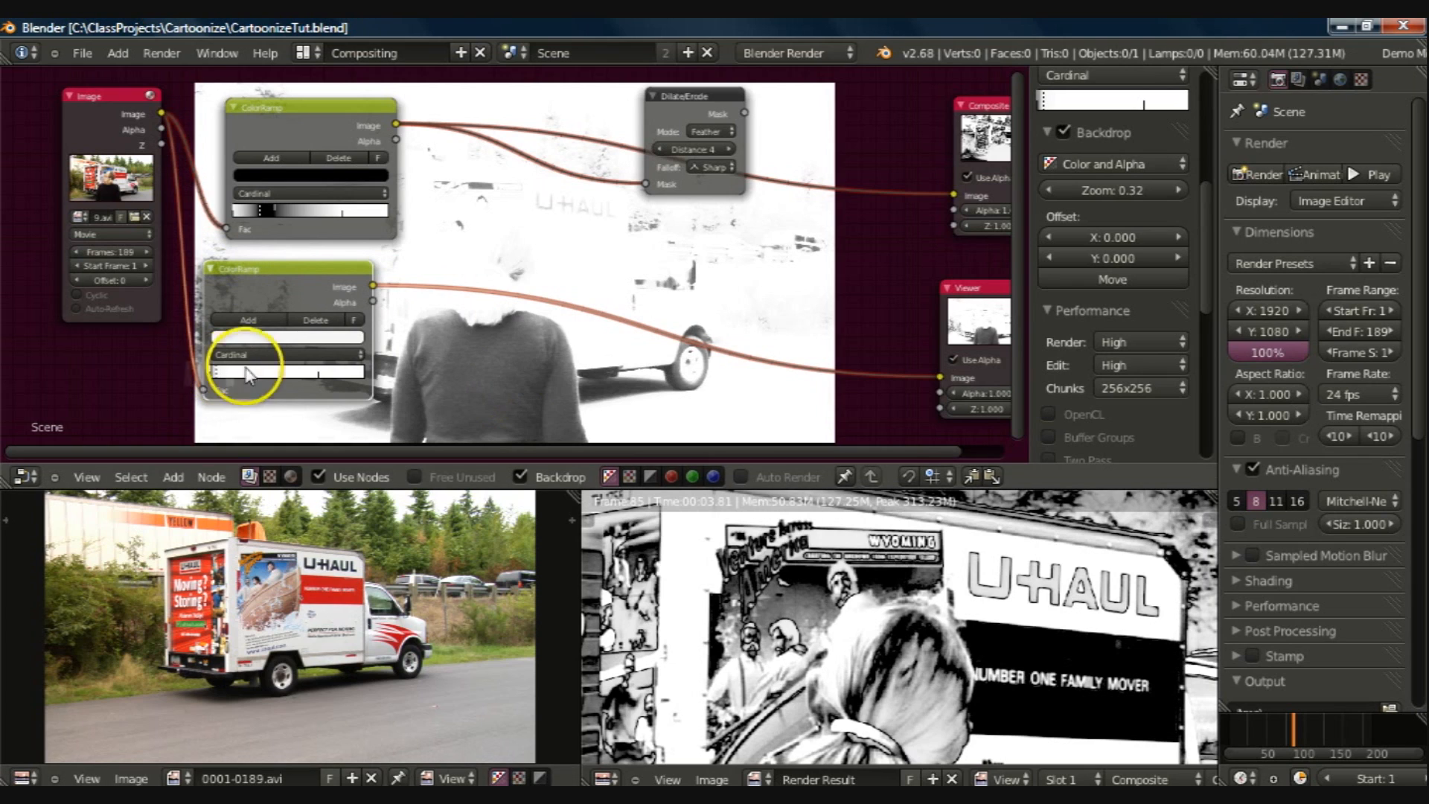
Step: Duplicate the Dilate/Erode node and insert the copy into the link between the lower ColorRamp and the Viewer
{"action": "left_click", "coordinate": [694, 142]}
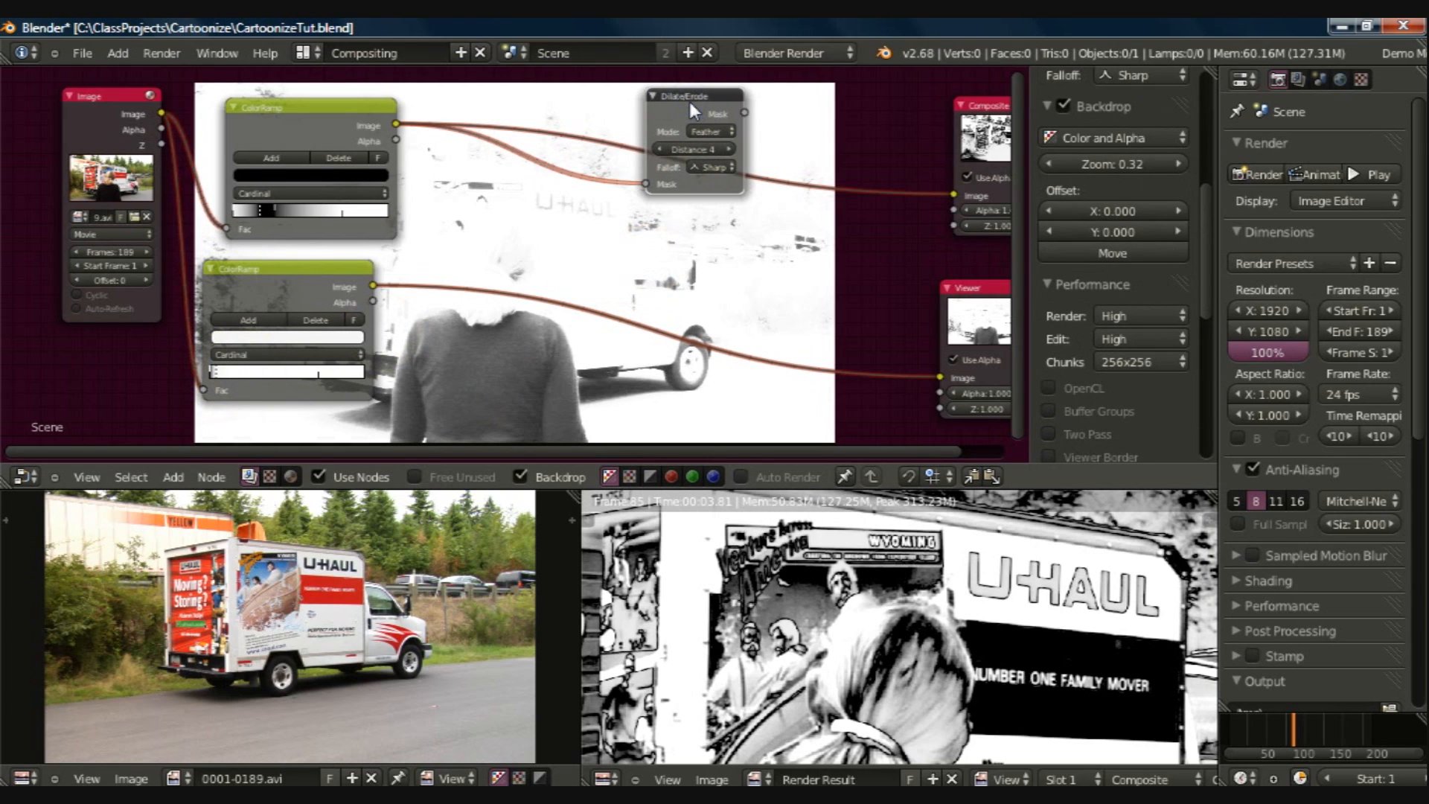
{"action": "key", "text": "shift+d"}
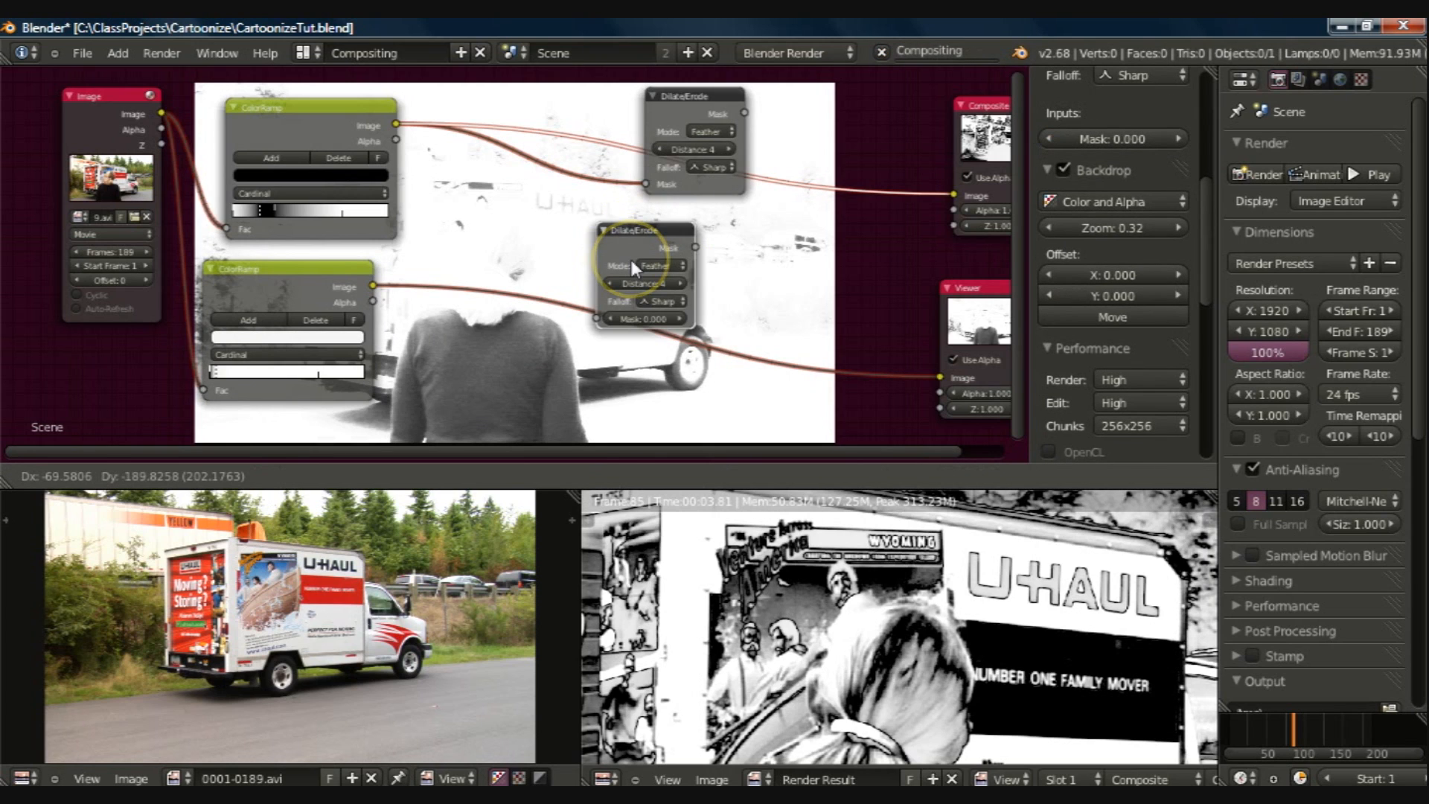
{"action": "left_click", "coordinate": [621, 289]}
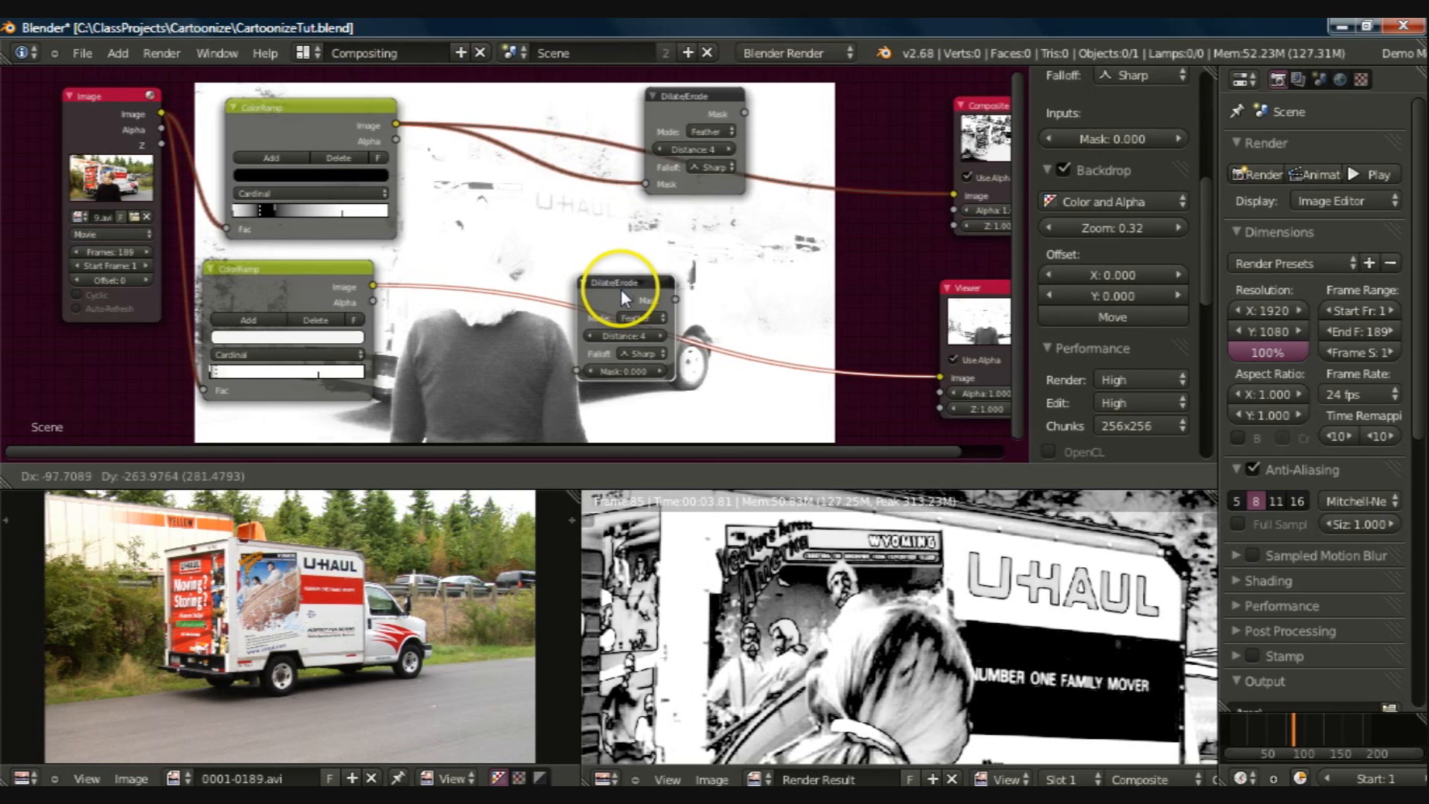
{"action": "left_click", "coordinate": [620, 289]}
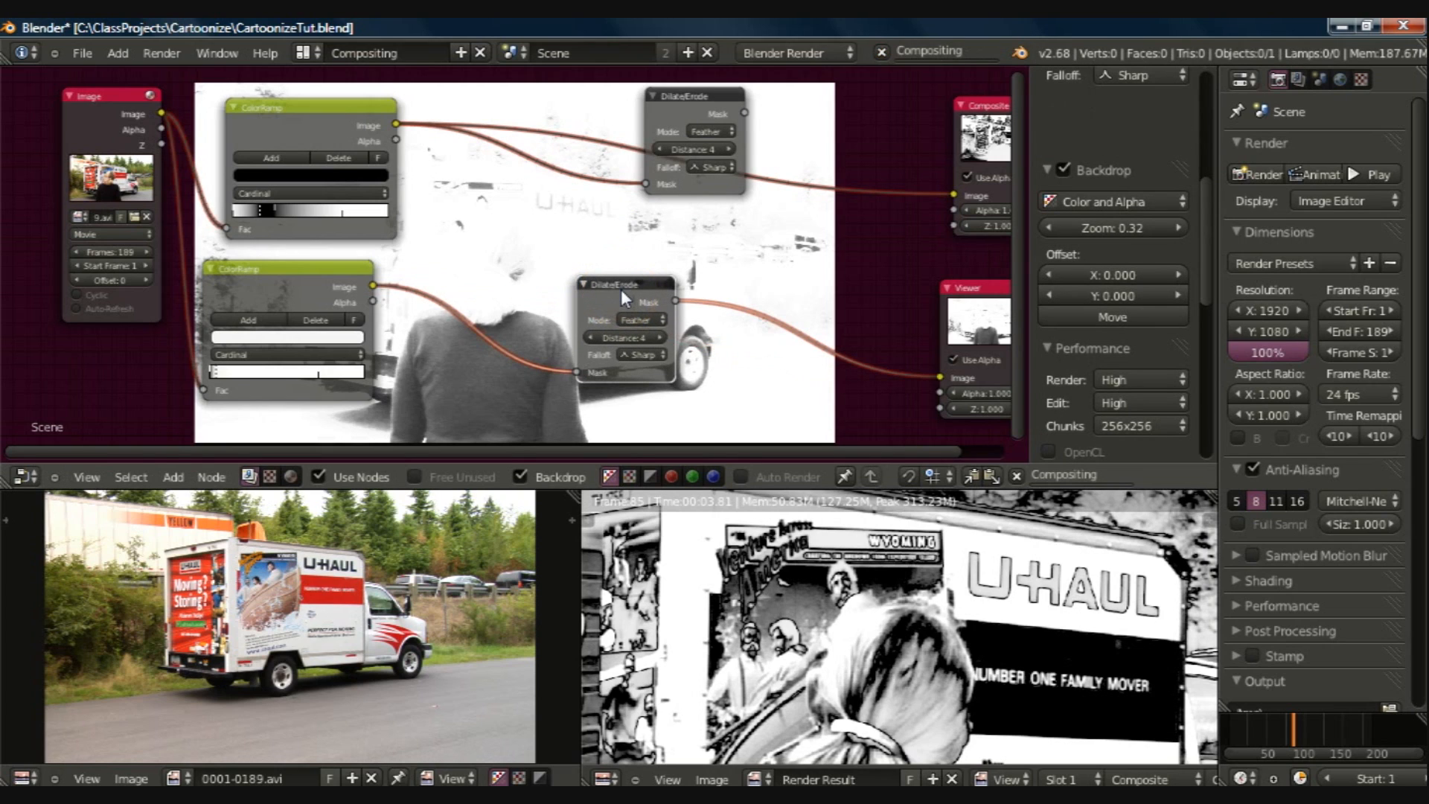
Step: Set the duplicate Dilate/Erode node to Step mode with a distance of 1 and shift it slightly up toward the ColorRamps
{"action": "left_click", "coordinate": [643, 319]}
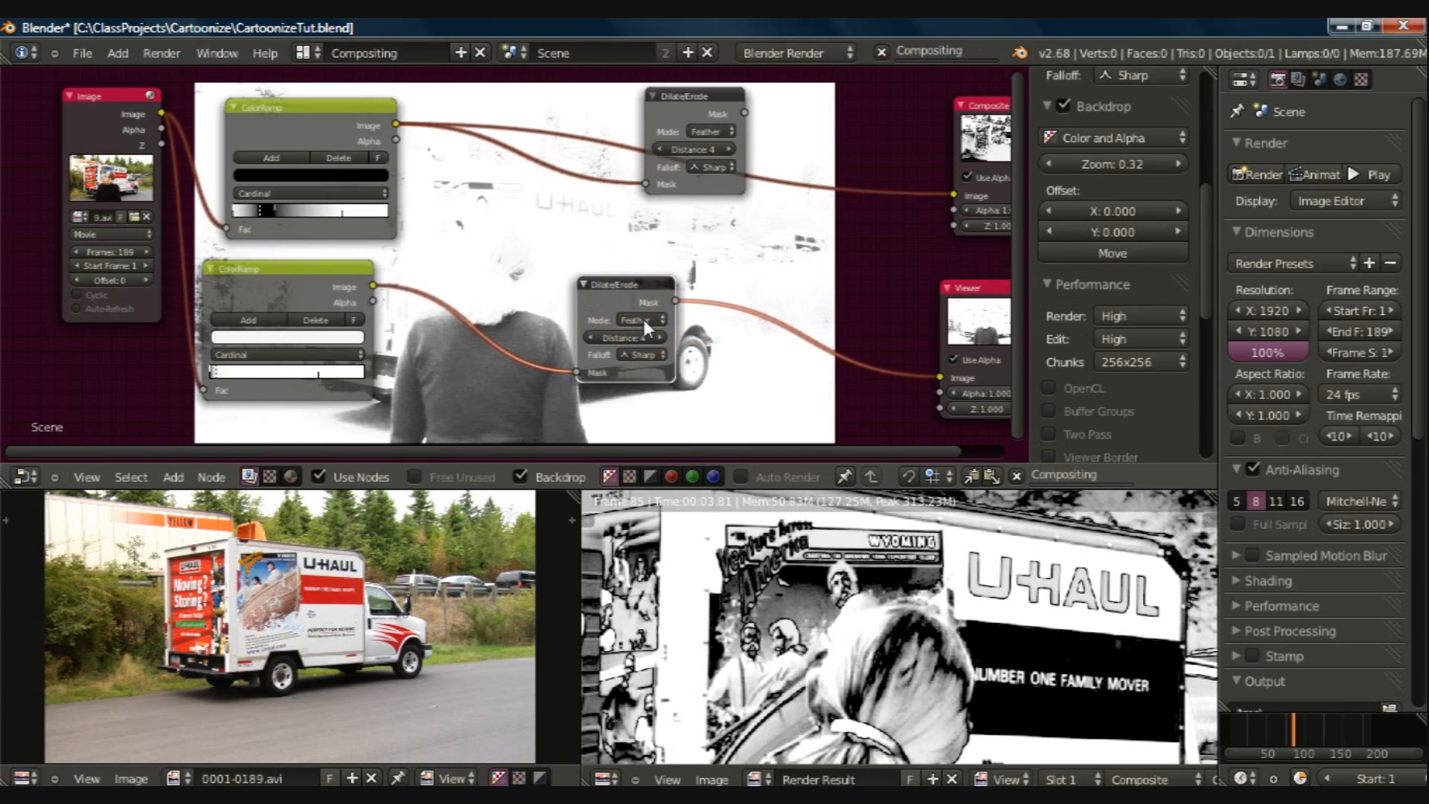
{"action": "left_click", "coordinate": [644, 320]}
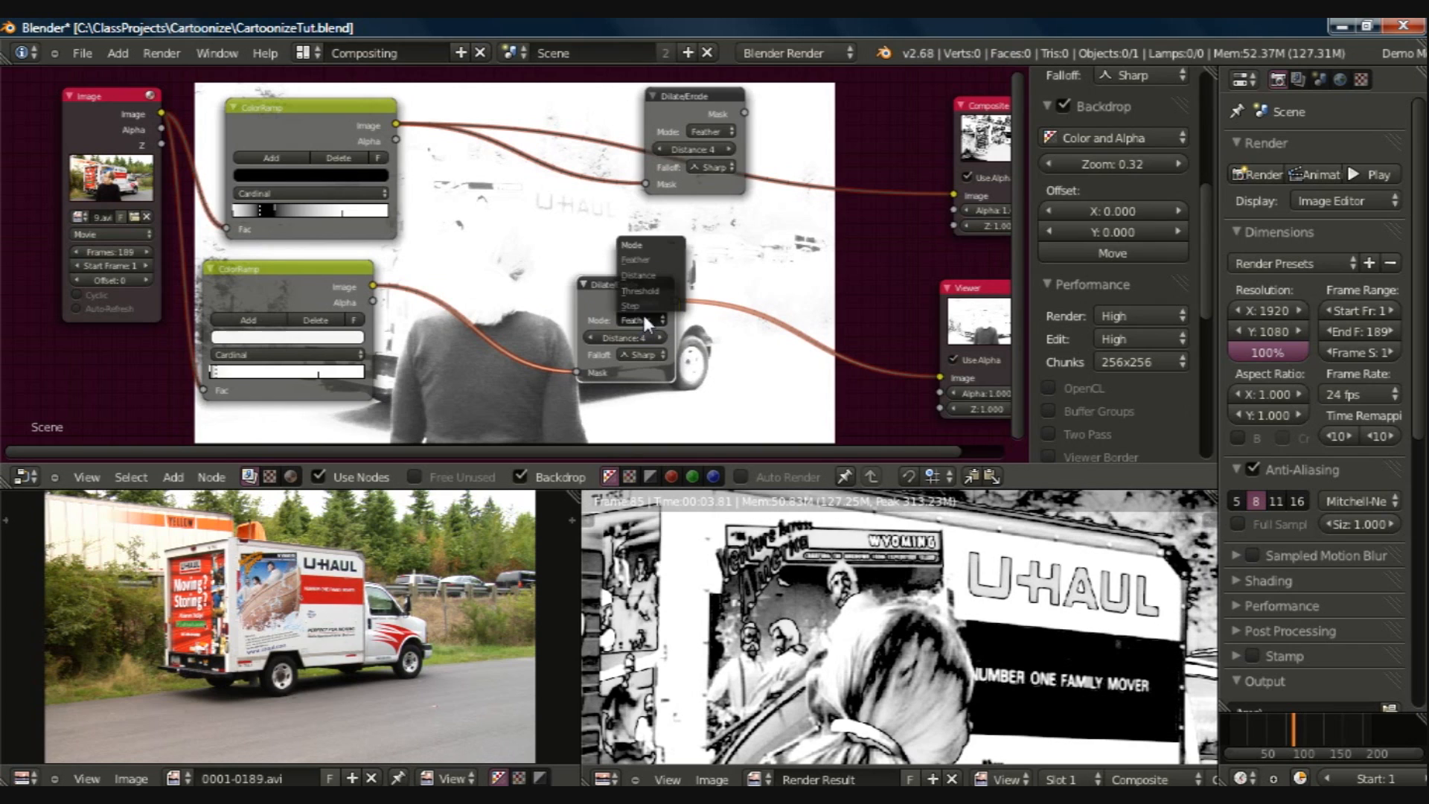
{"action": "left_click", "coordinate": [637, 303]}
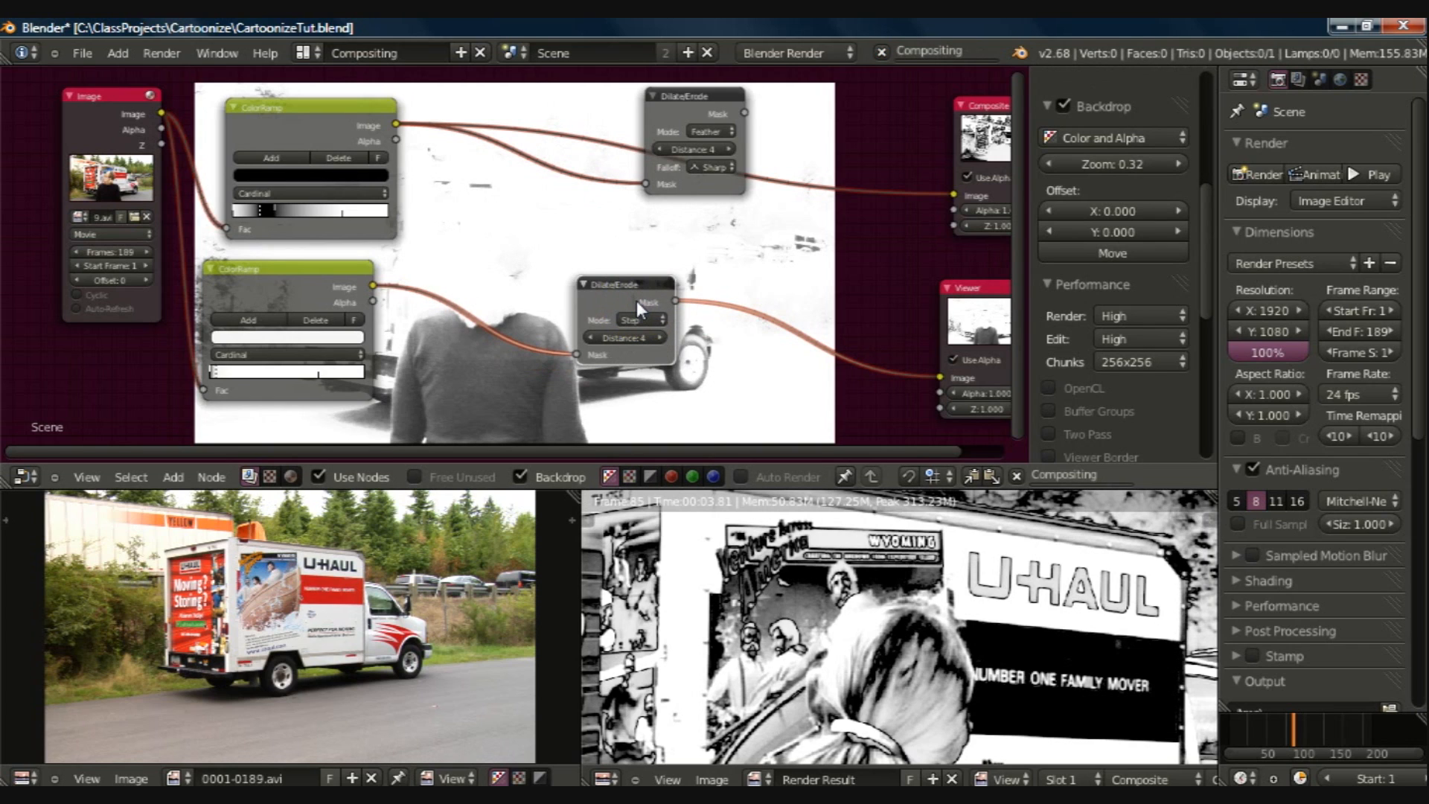
{"action": "left_click", "coordinate": [631, 338]}
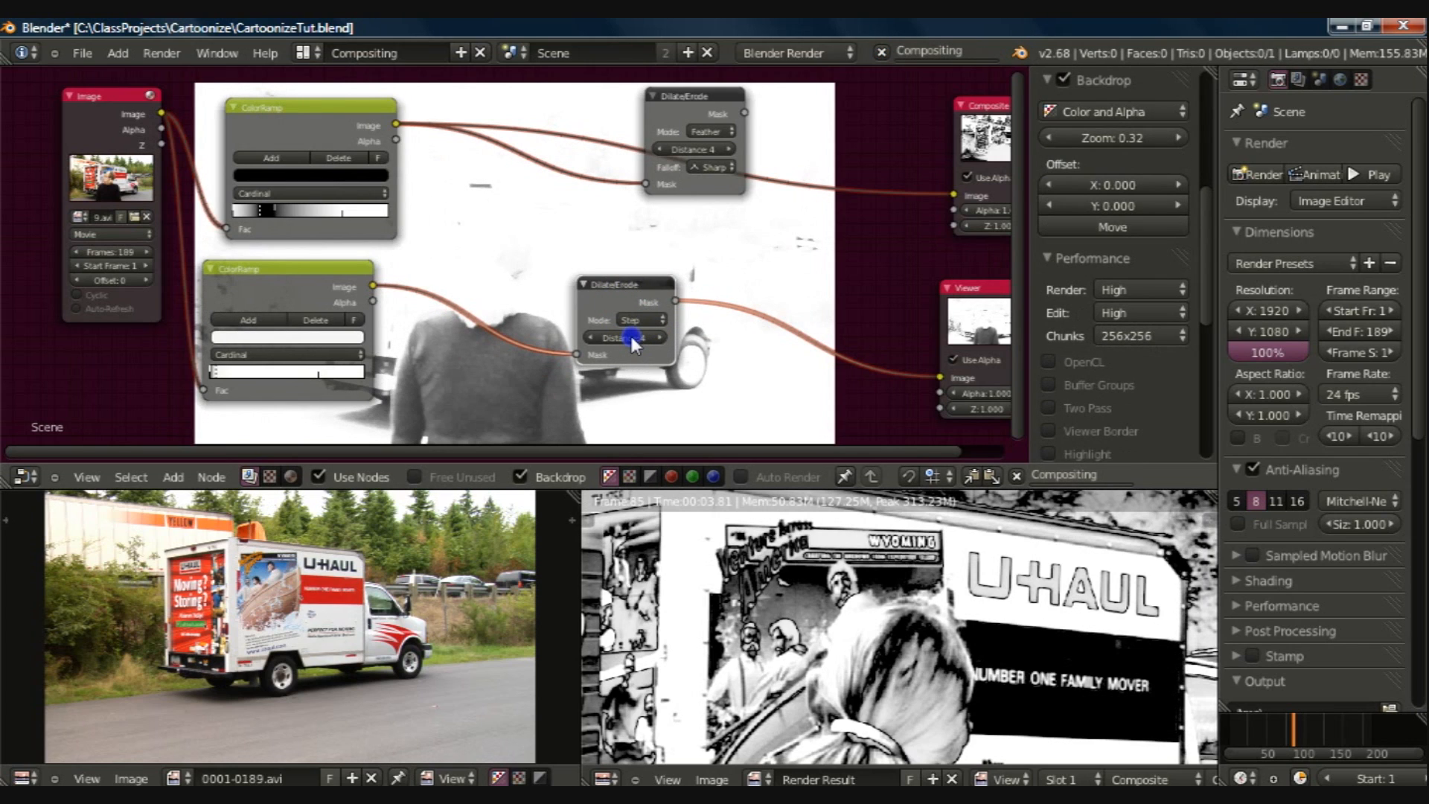
{"action": "type", "text": "1"}
{"action": "key", "text": "Return"}
{"action": "left_click", "coordinate": [609, 291]}
{"action": "left_click_drag", "start_coordinate": [563, 268], "coordinate": [533, 224]}
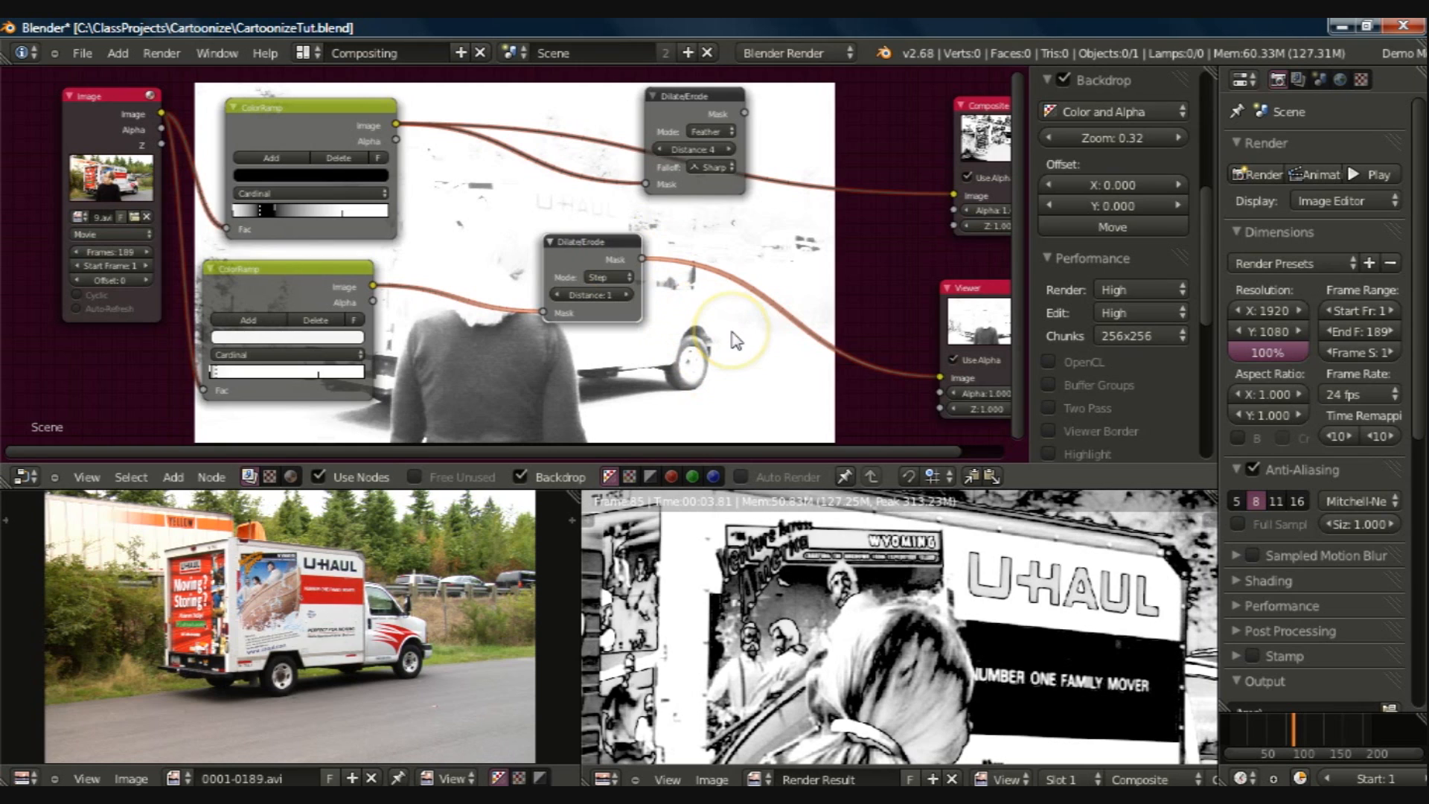
Step: Insert a Mix node into the link between the lower Dilate/Erode and the Viewer, and position it beside the Viewer
{"action": "key", "text": "shift+a"}
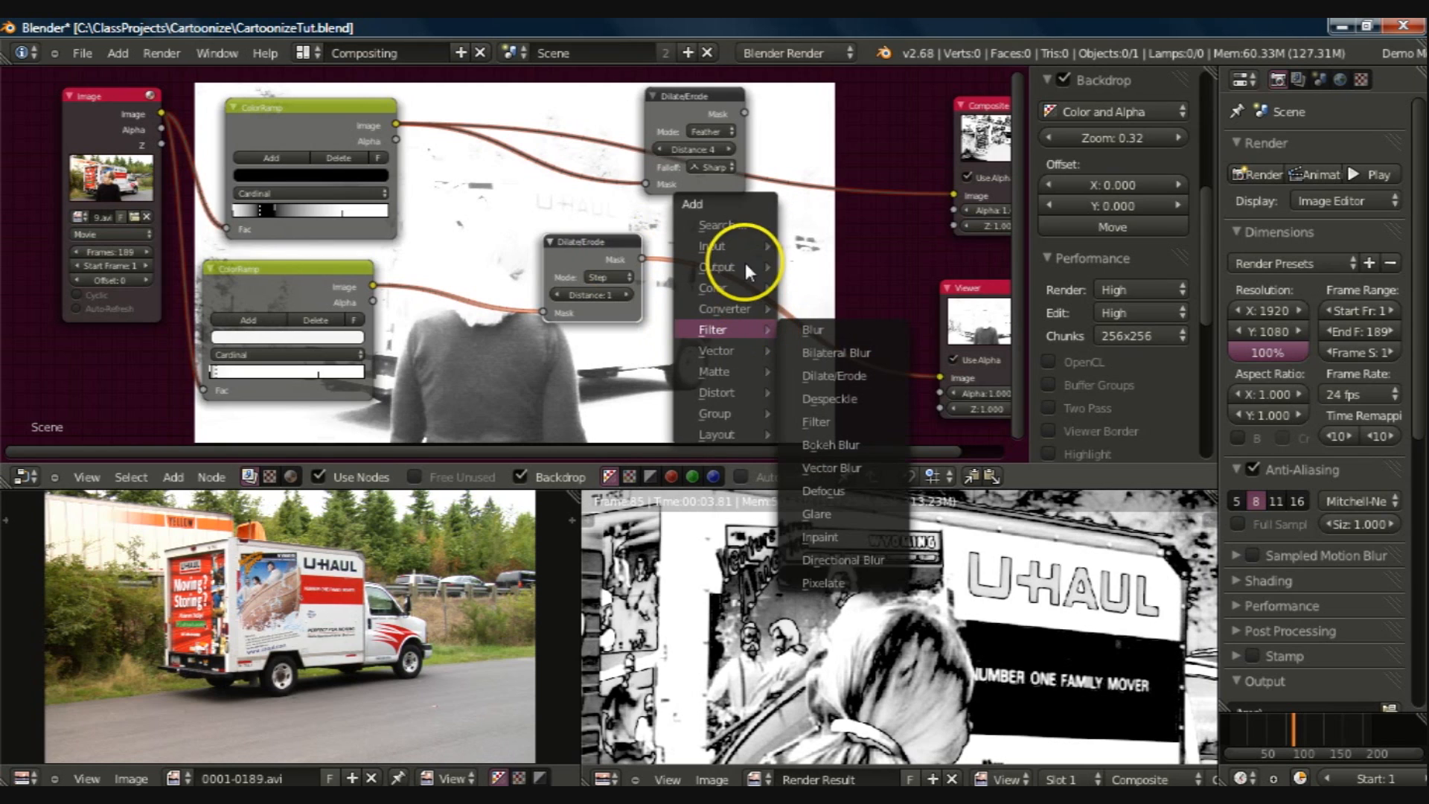
{"action": "mouse_move", "coordinate": [743, 266]}
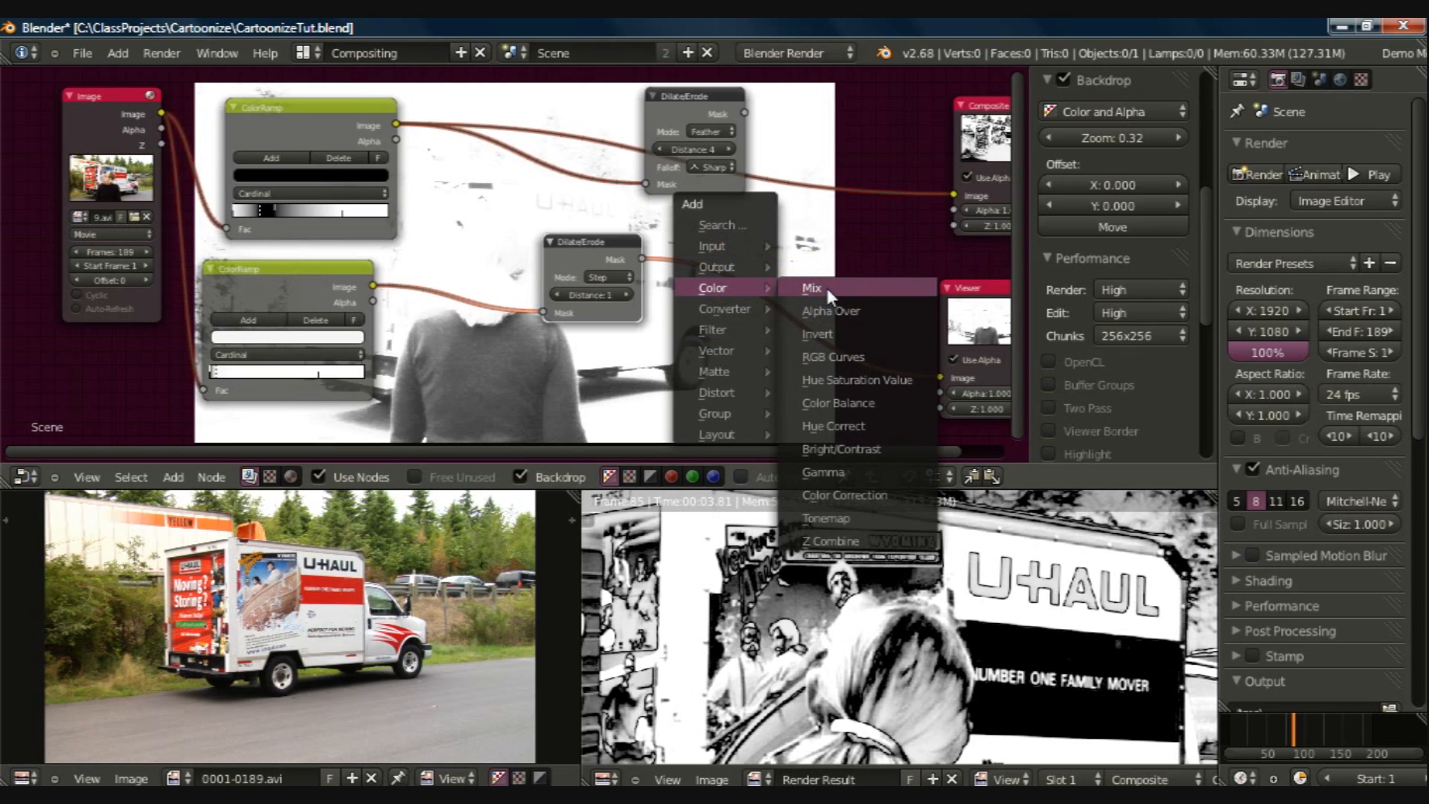
{"action": "left_click", "coordinate": [822, 289]}
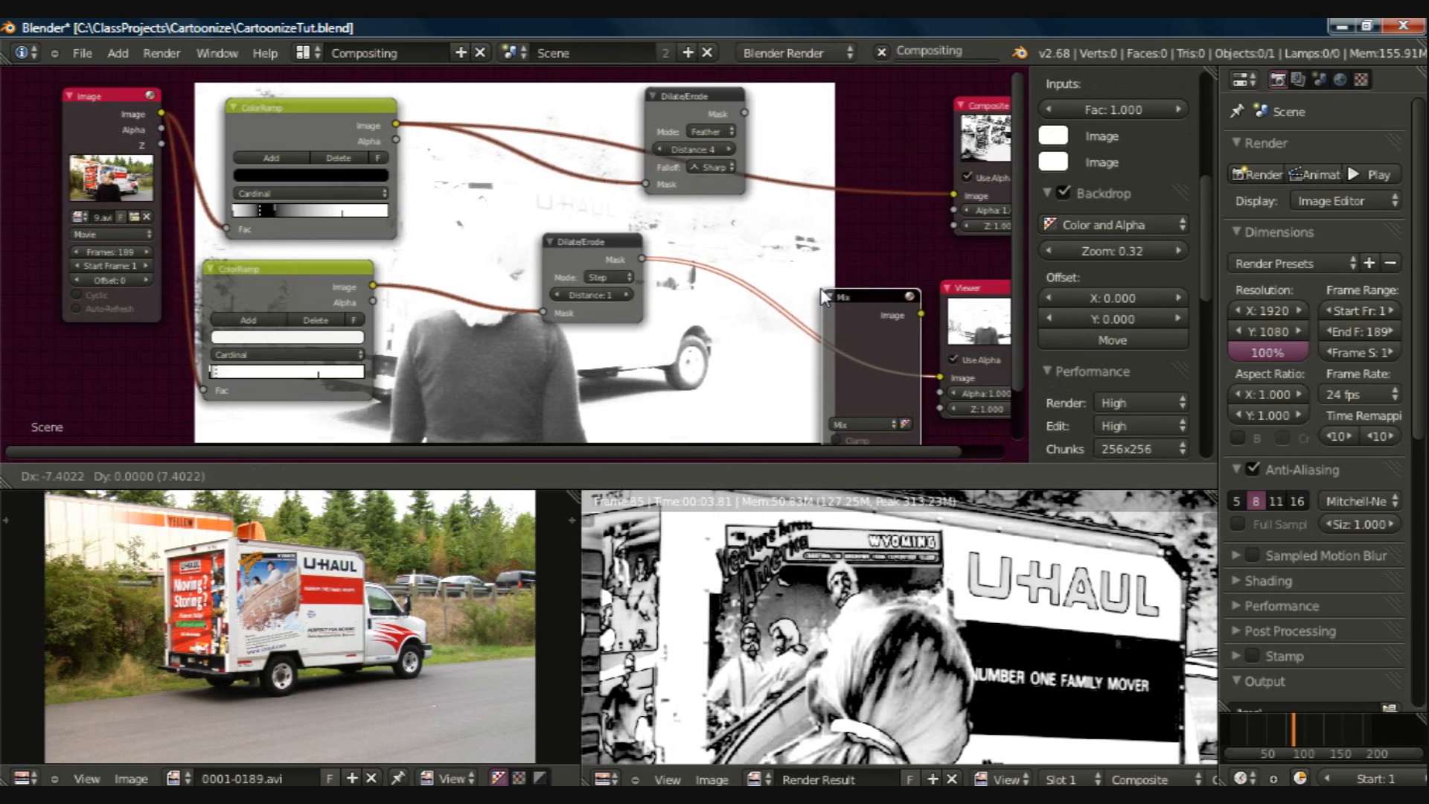
{"action": "left_click", "coordinate": [820, 288]}
{"action": "left_click", "coordinate": [822, 223]}
{"action": "key", "text": "g"}
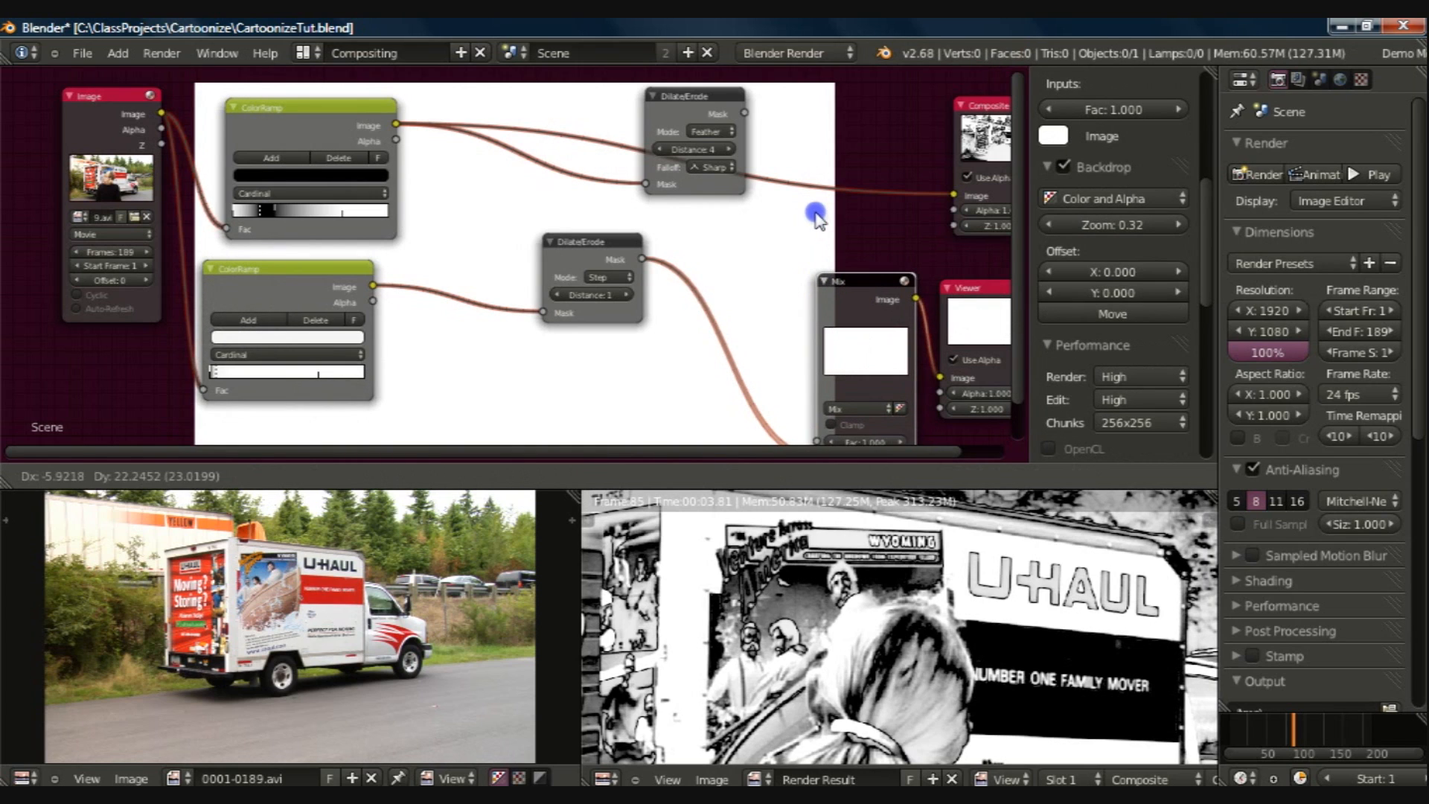
{"action": "left_click", "coordinate": [804, 153]}
Step: Link the upper Dilate/Erode's Mask output to the Mix node's second Image input and set the blend mode to Darken
{"action": "left_click_drag", "start_coordinate": [744, 112], "coordinate": [803, 406]}
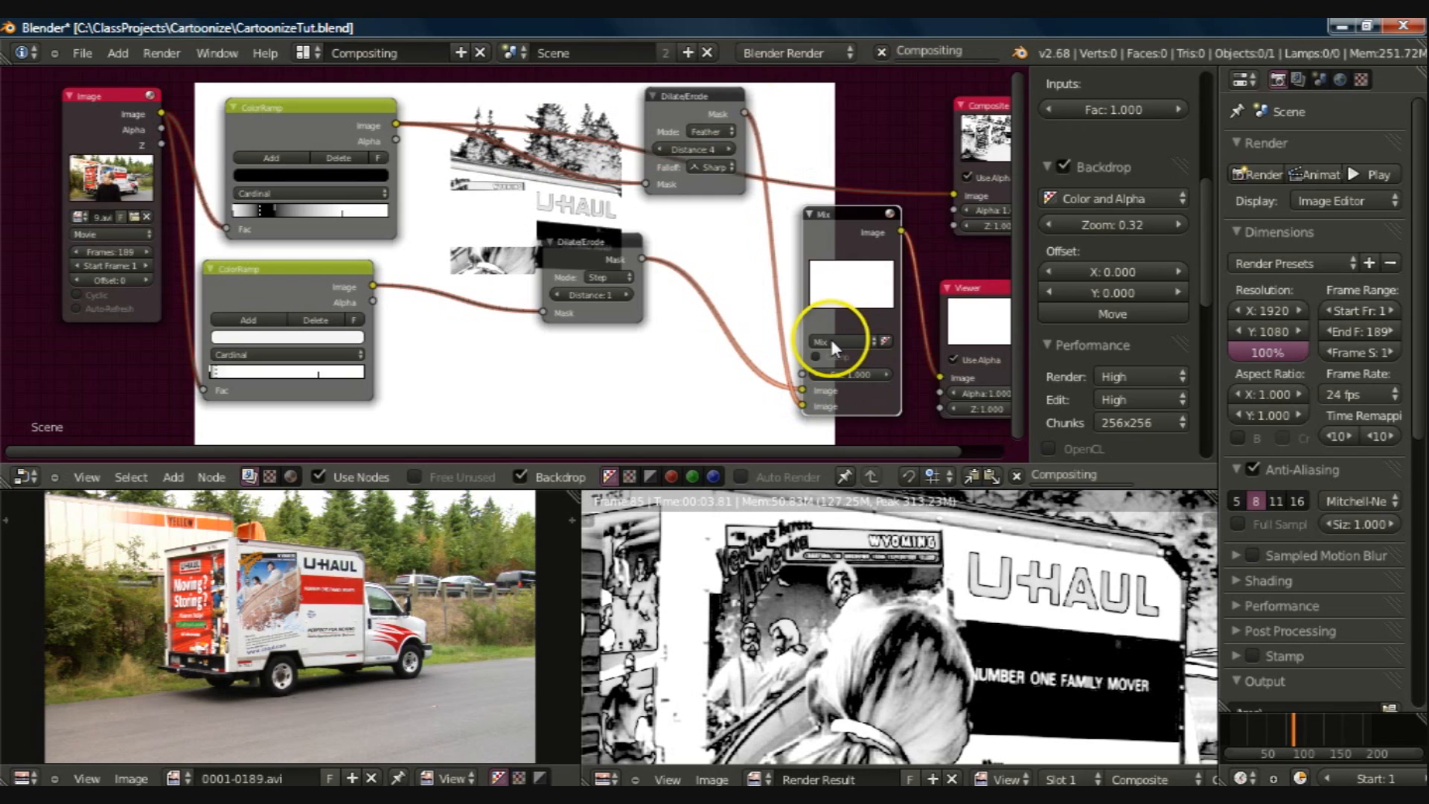
{"action": "left_click", "coordinate": [830, 341]}
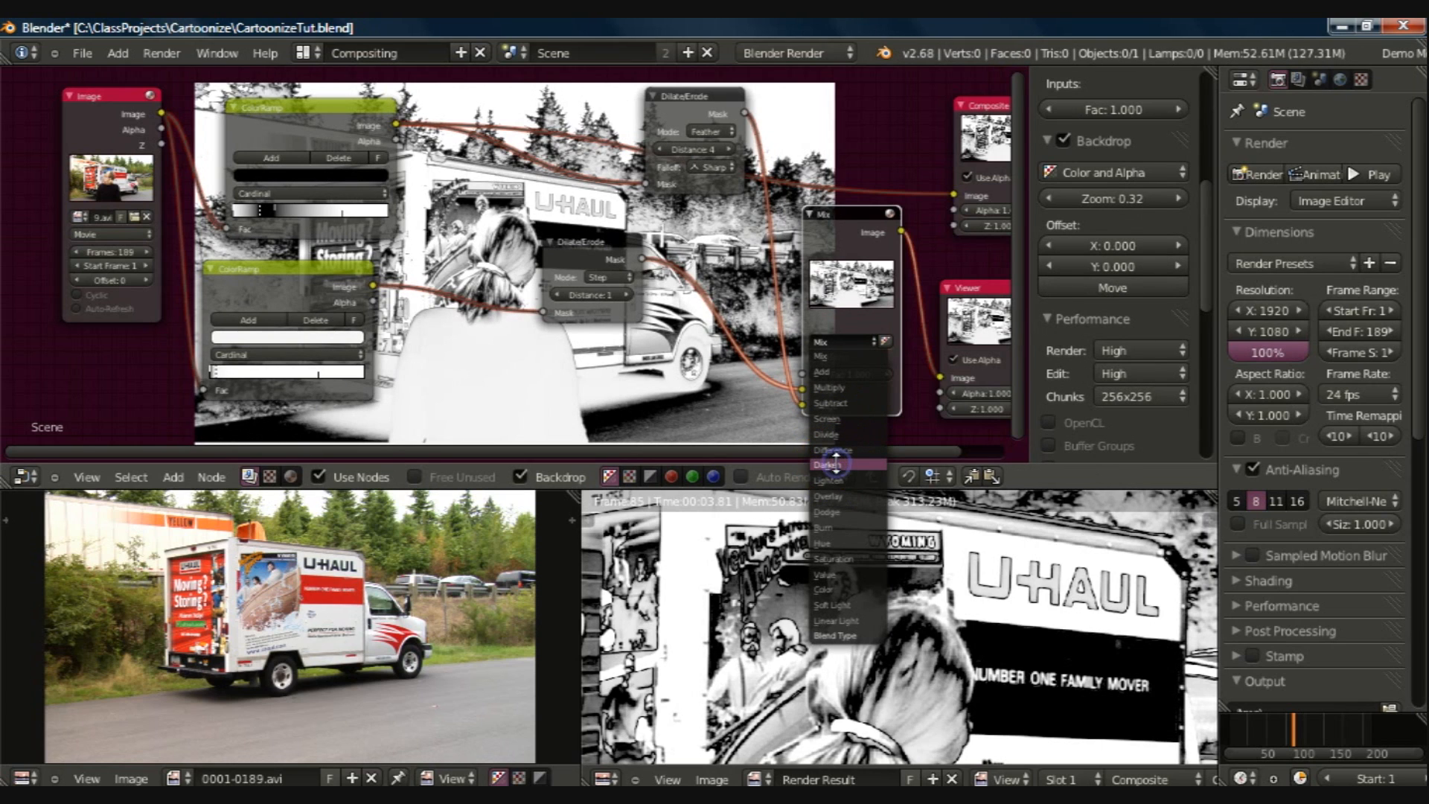
{"action": "left_click", "coordinate": [835, 465]}
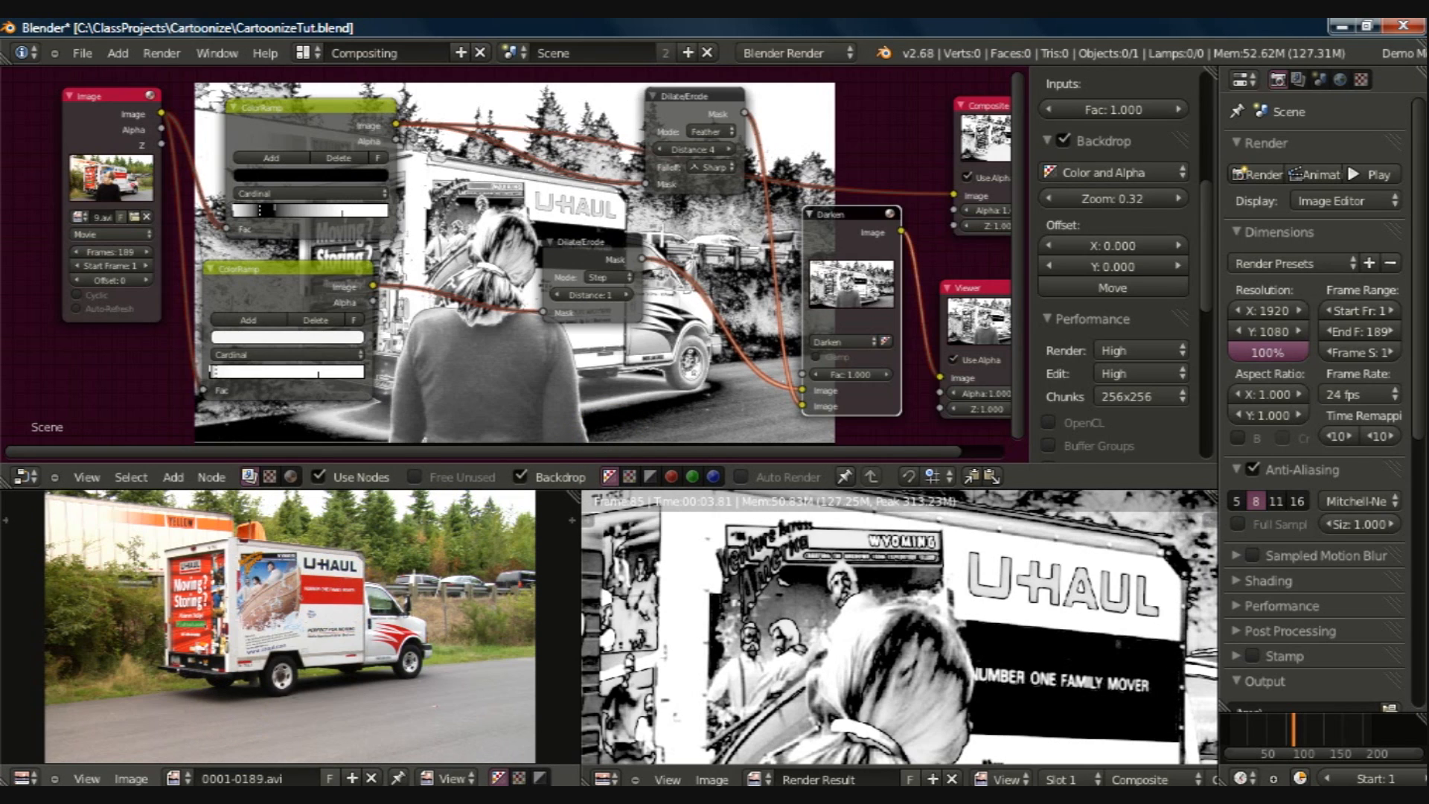
Step: Make room beside the lower ColorRamp and insert a Bright/Contrast node into its link from the Image node
{"action": "left_click_drag", "start_coordinate": [256, 269], "coordinate": [369, 249]}
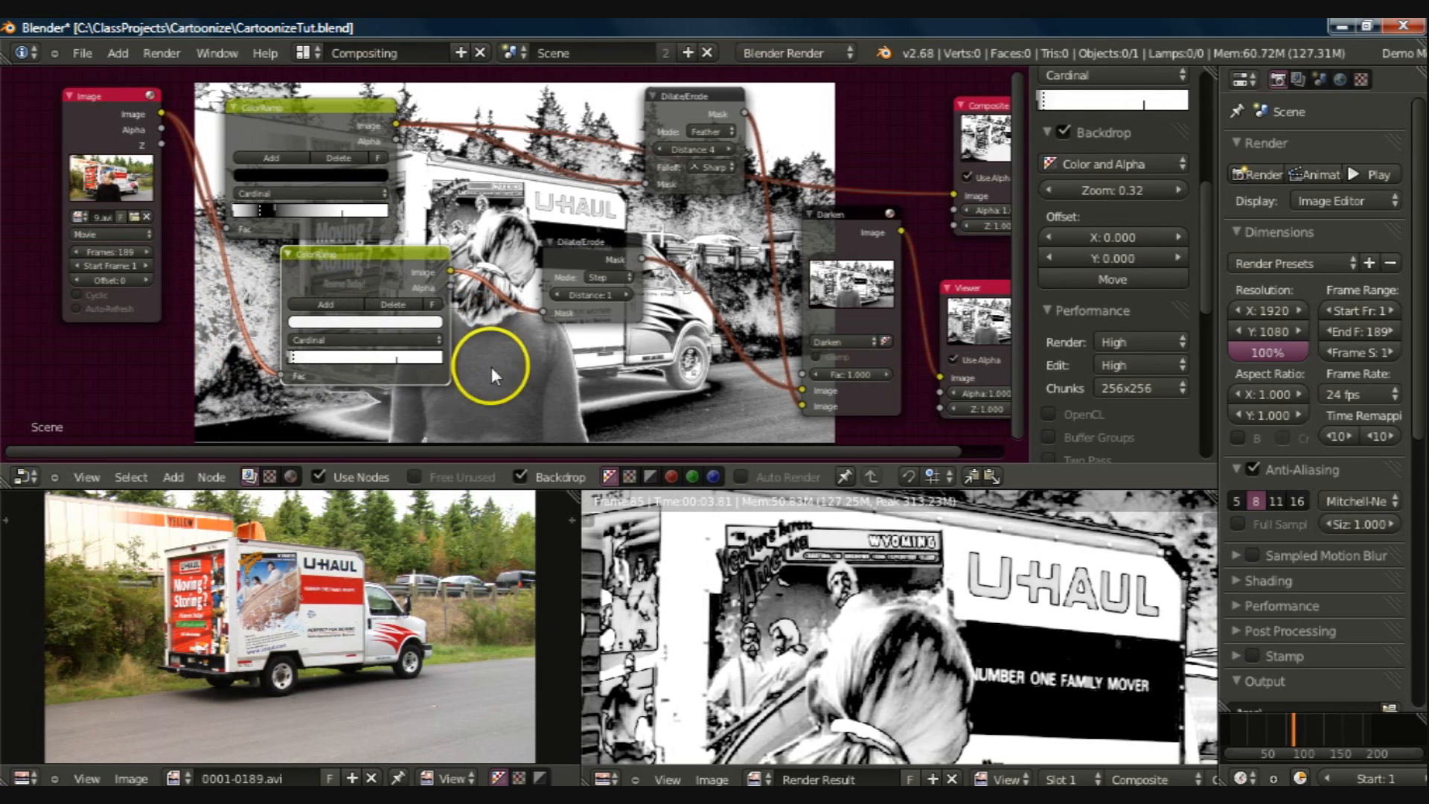
{"action": "key", "text": "shift+a"}
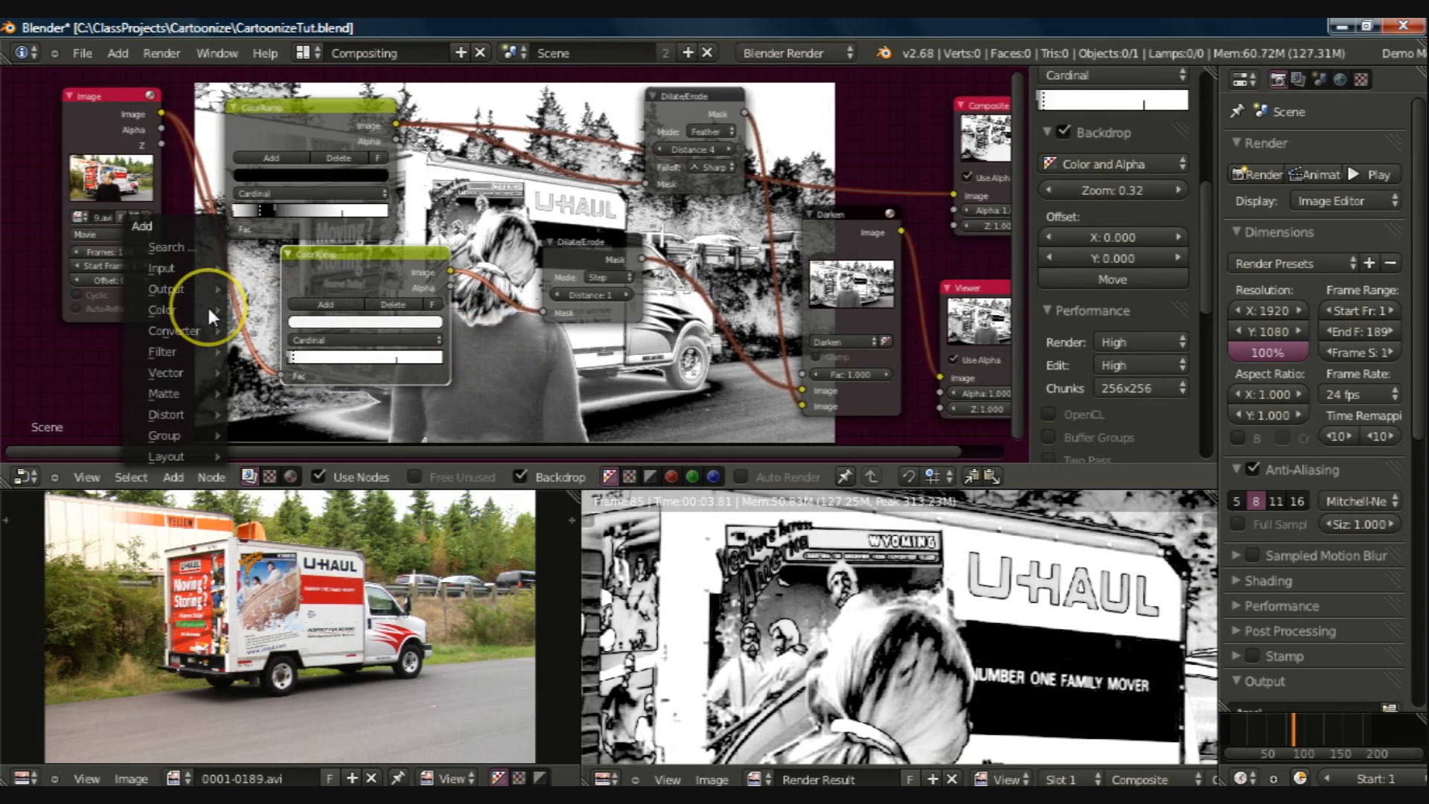
{"action": "mouse_move", "coordinate": [210, 311]}
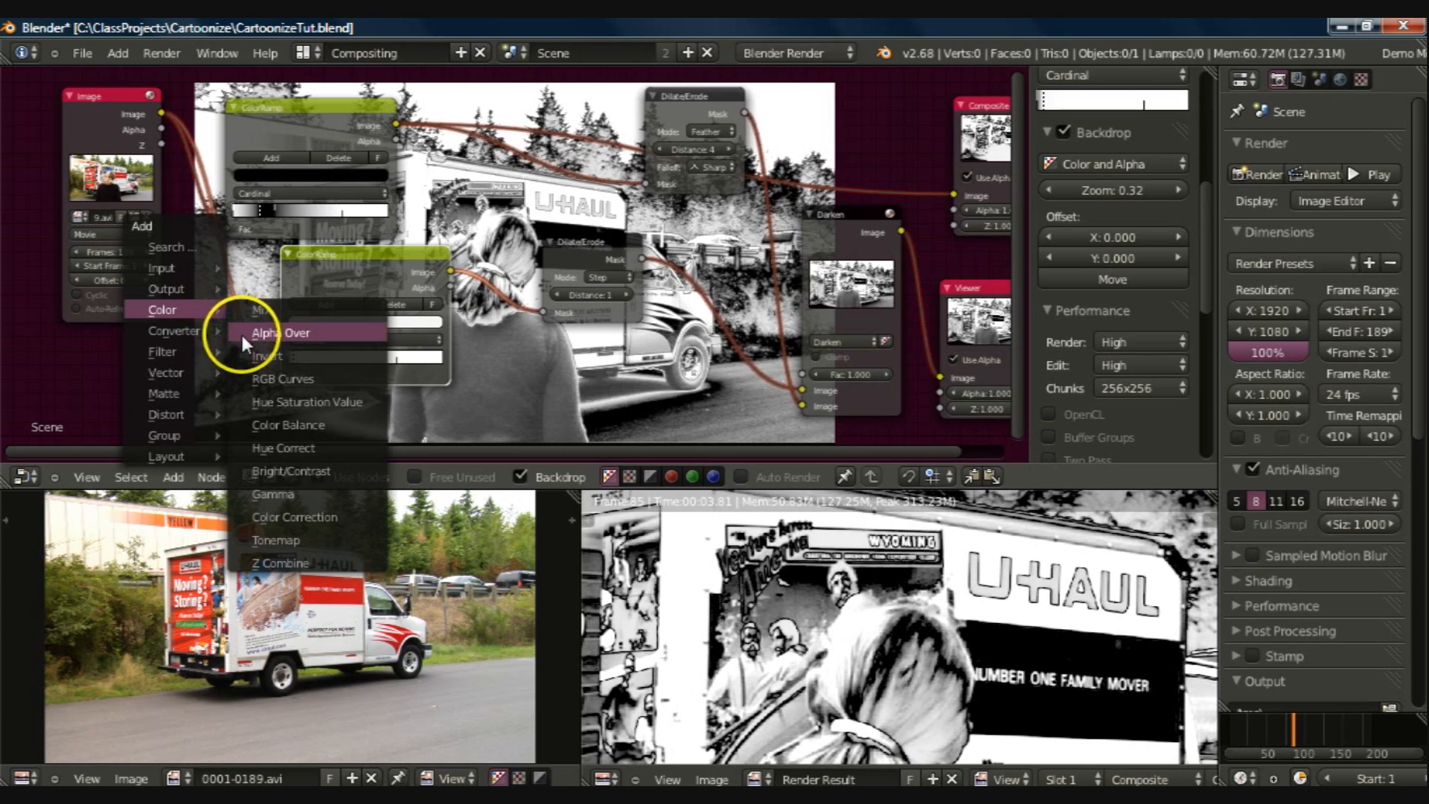
{"action": "left_click", "coordinate": [257, 471]}
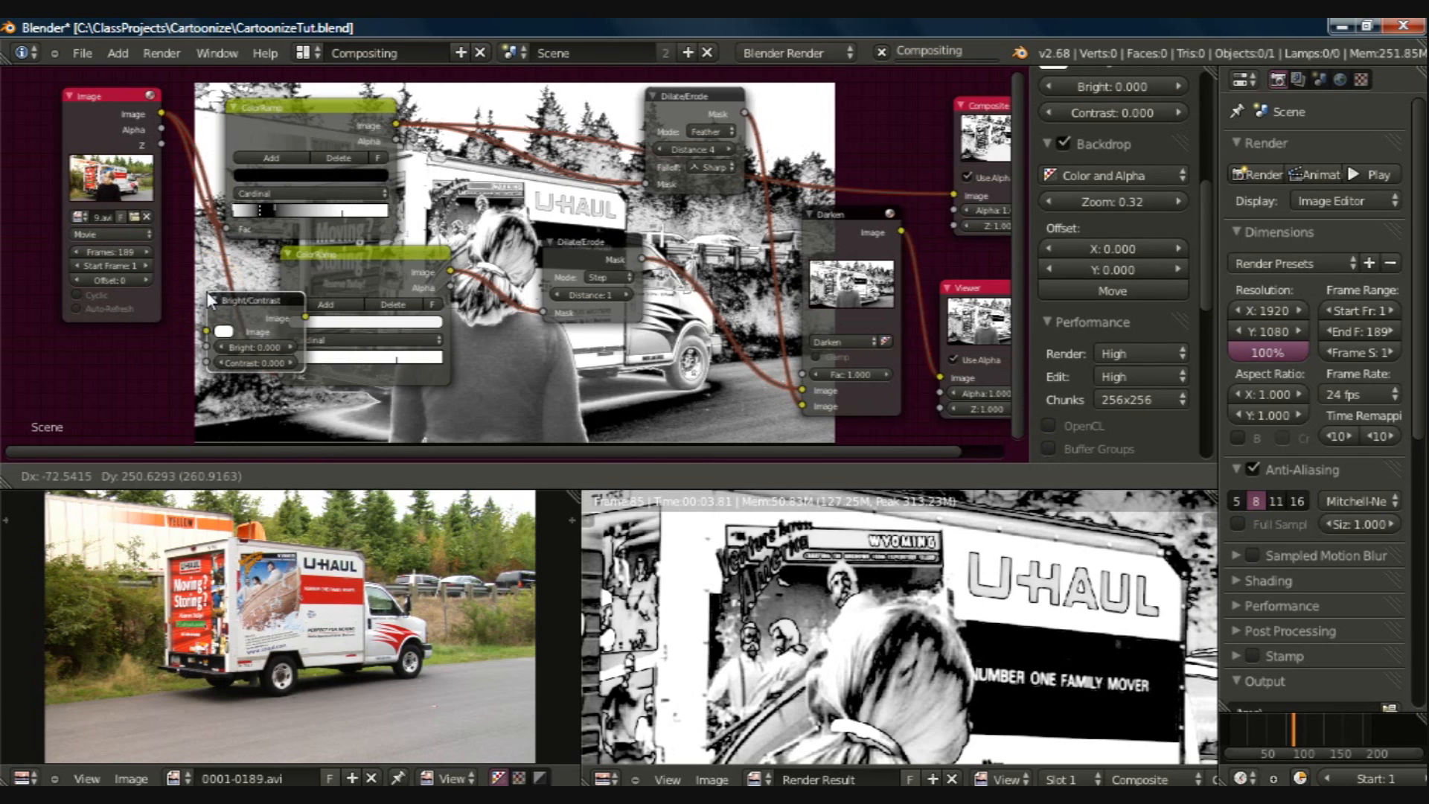
{"action": "left_click", "coordinate": [207, 290]}
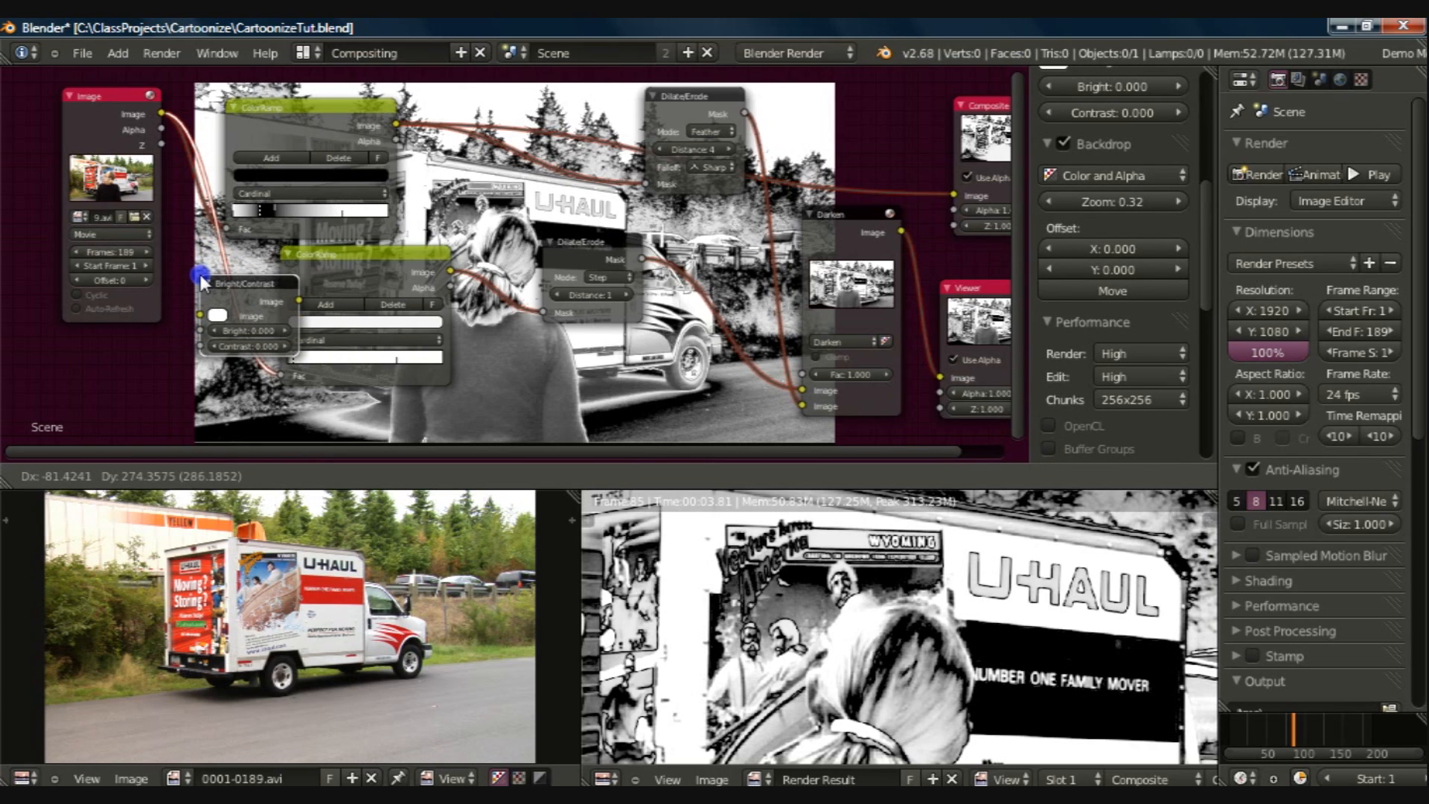
{"action": "left_click_drag", "start_coordinate": [202, 280], "coordinate": [199, 274]}
Step: Place the Bright/Contrast node before the lower ColorRamp and set its Contrast to 5 and Bright to 1.8
{"action": "left_click", "coordinate": [246, 344]}
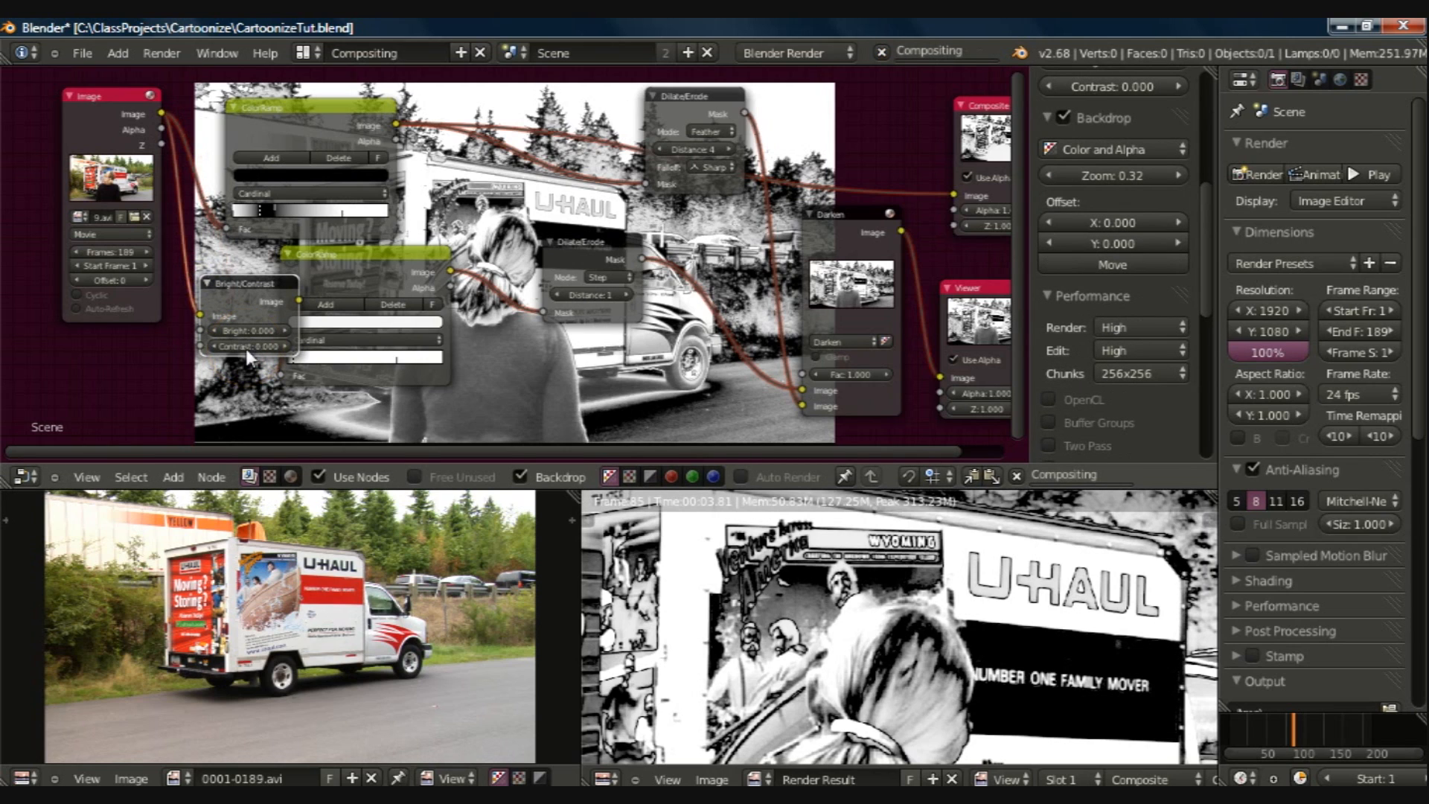
{"action": "left_click", "coordinate": [244, 348]}
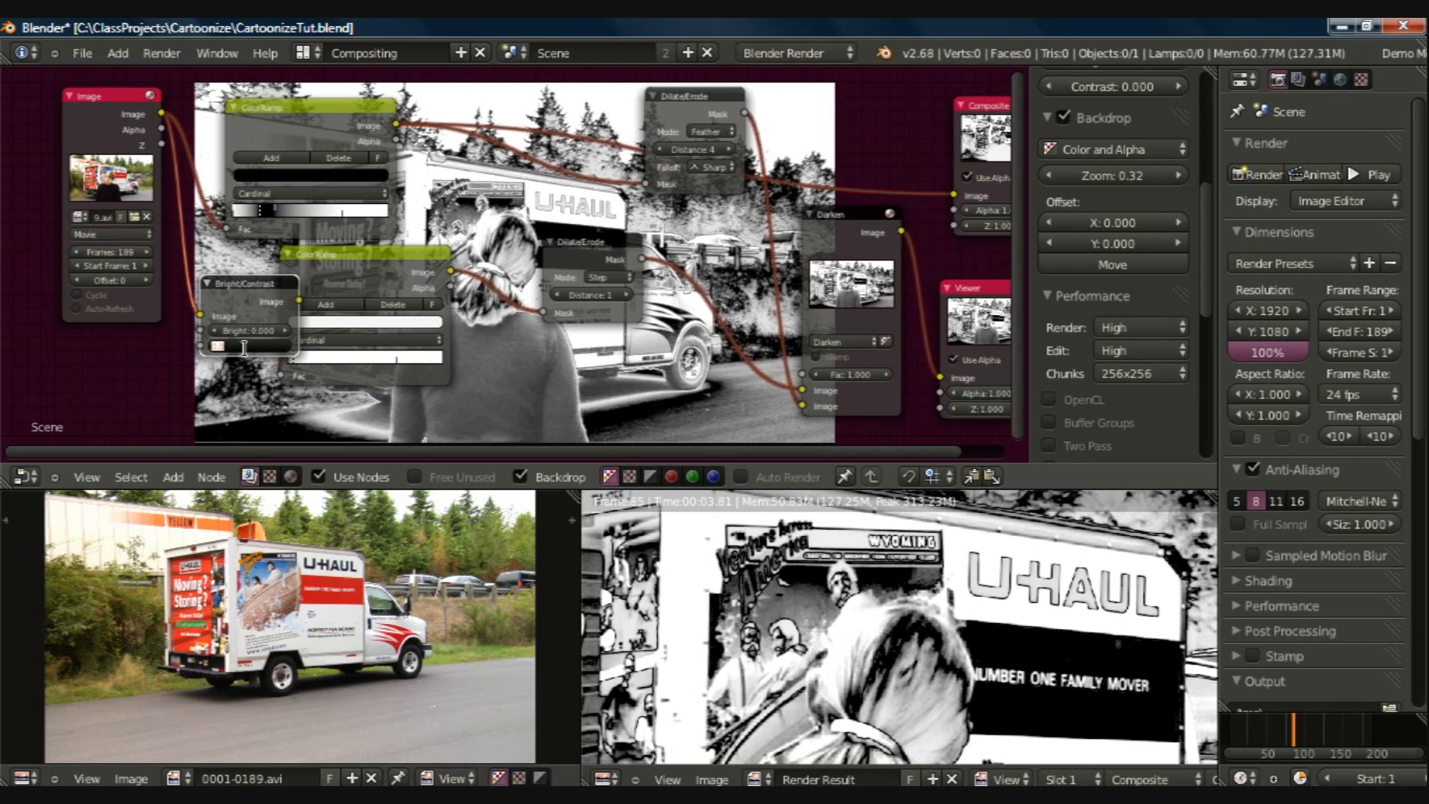
{"action": "type", "text": "5"}
{"action": "left_click", "coordinate": [244, 343]}
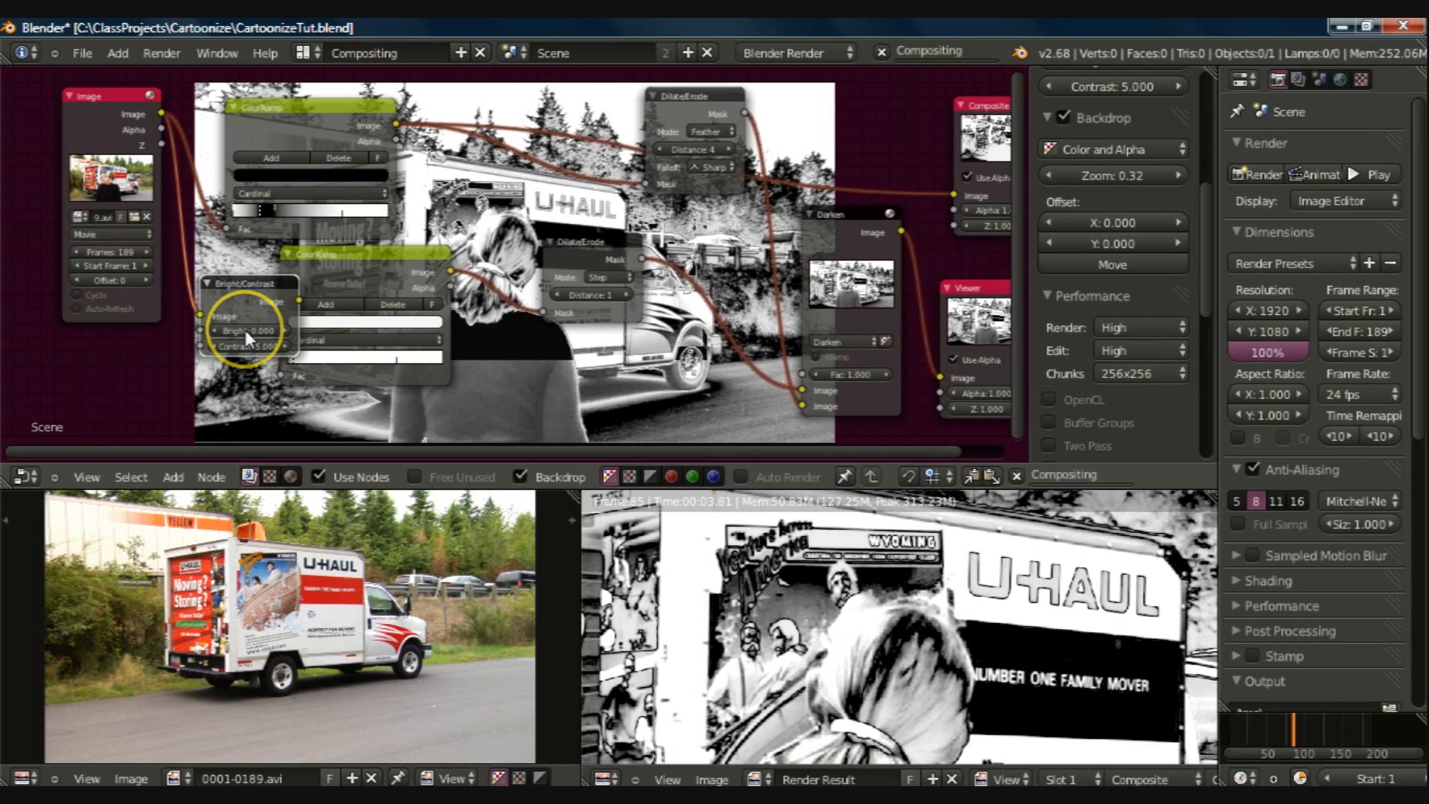
{"action": "left_click", "coordinate": [244, 329]}
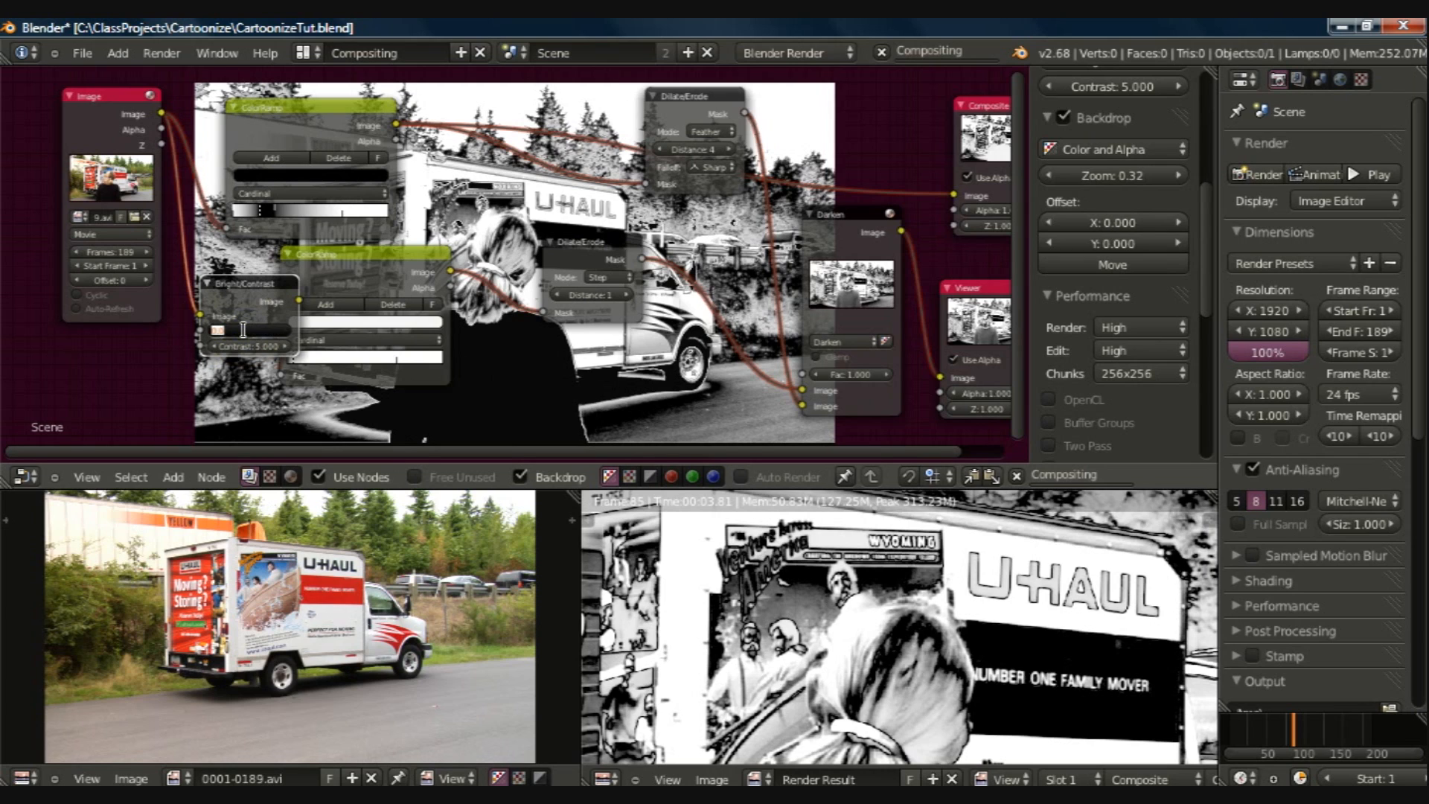
{"action": "type", "text": "1.0"}
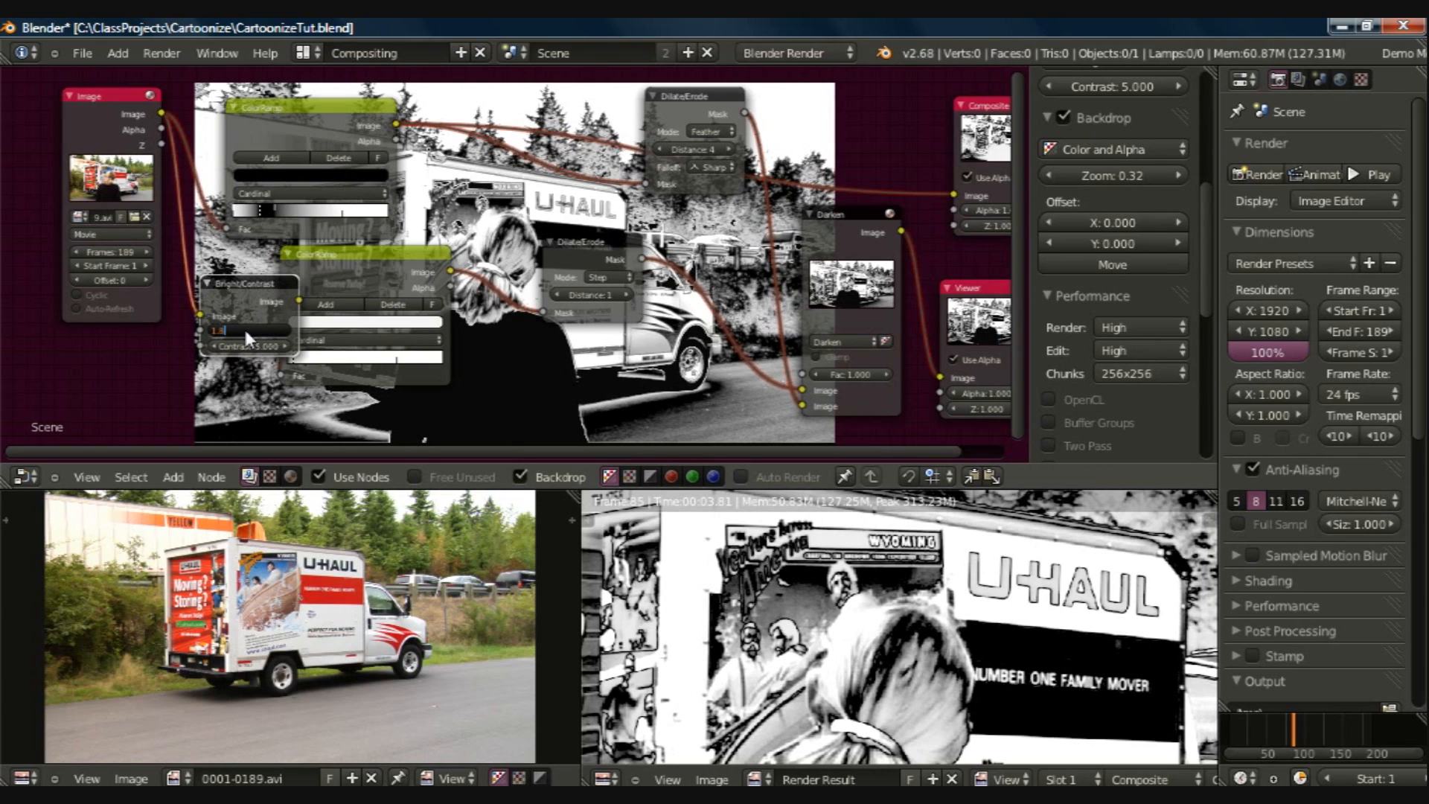
{"action": "key", "text": "Return"}
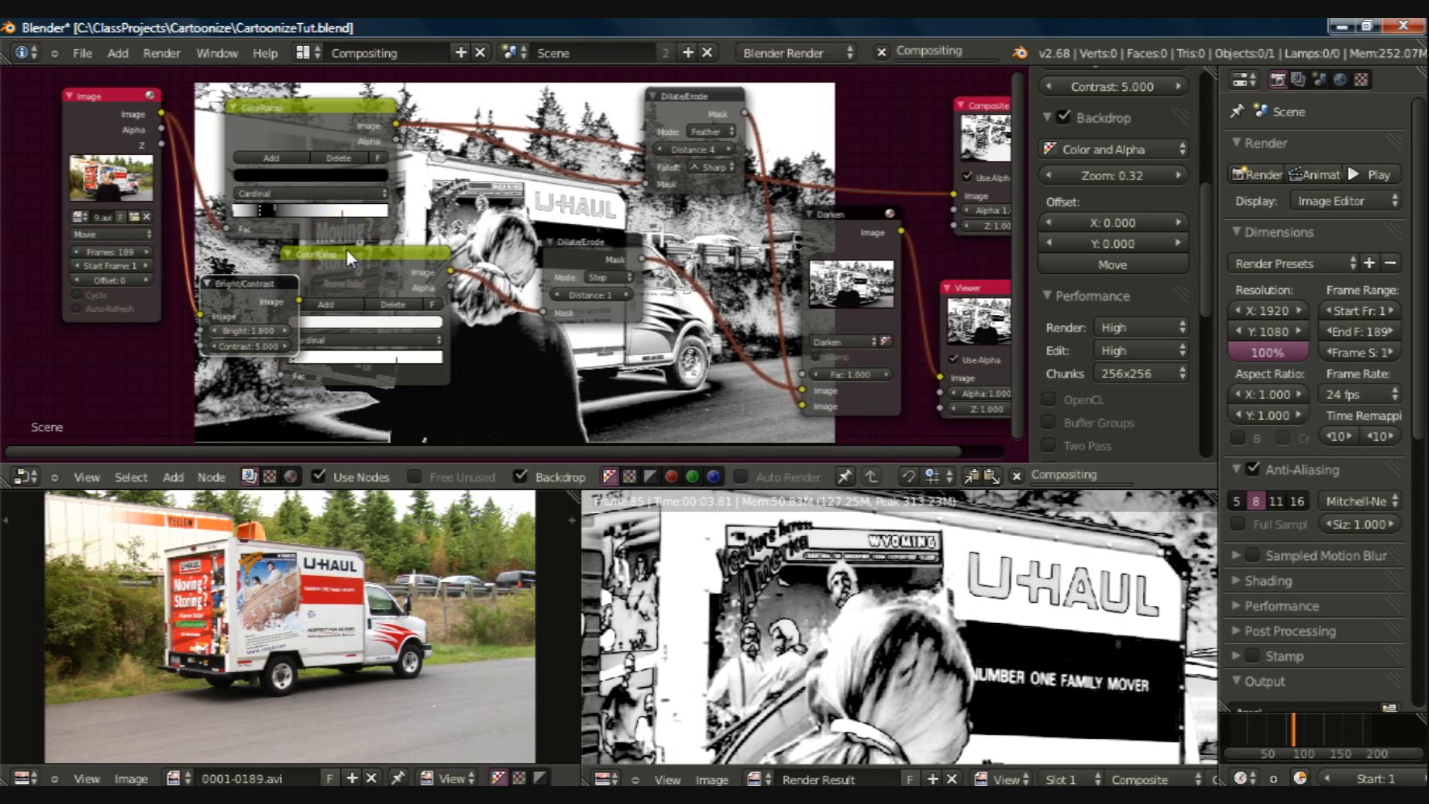
Step: Shift the lower ColorRamp aside so it clears the Bright/Contrast node, and save the file
{"action": "left_click_drag", "start_coordinate": [346, 248], "coordinate": [397, 258]}
{"action": "middle_click_drag", "start_coordinate": [601, 354], "coordinate": [539, 345]}
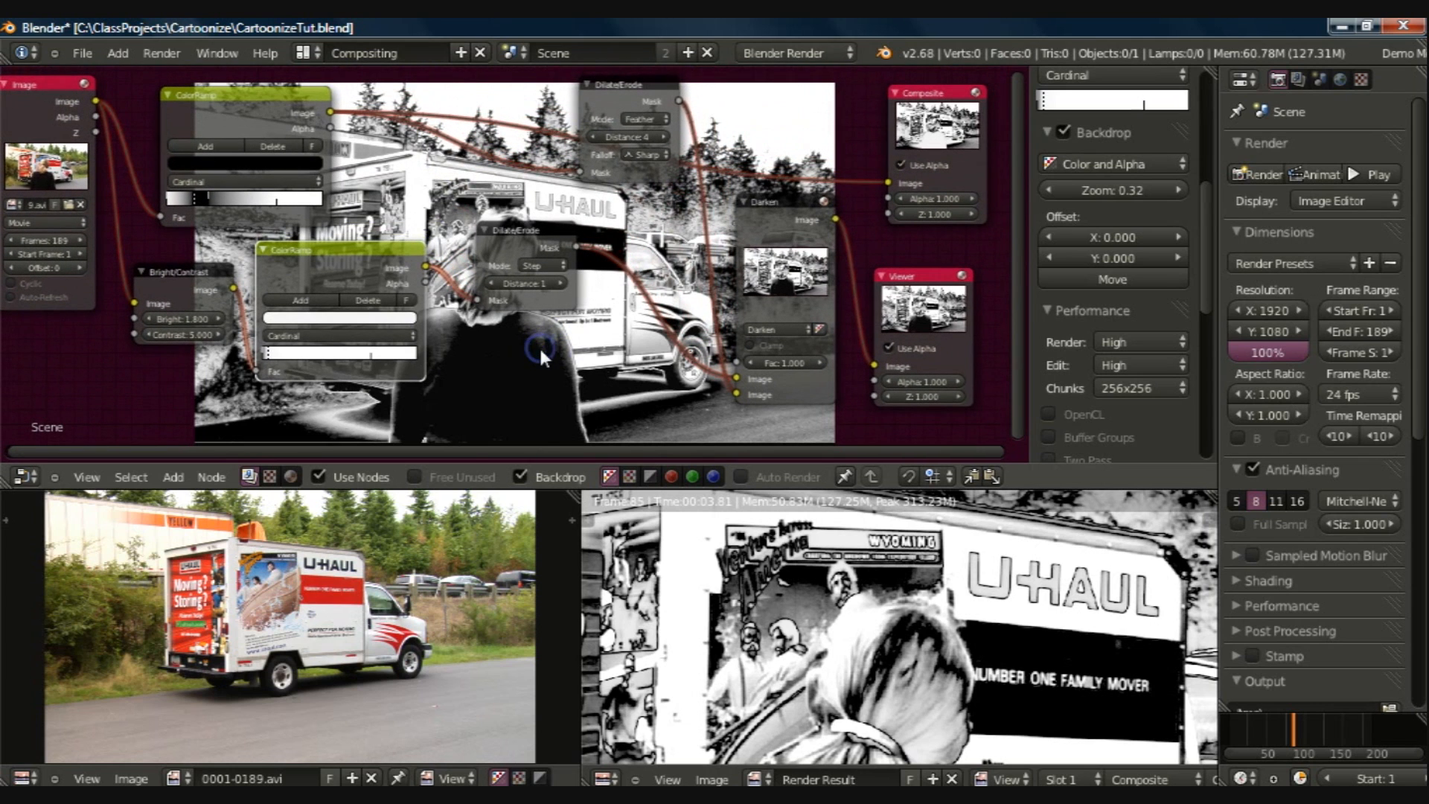
{"action": "key", "text": "ctrl+s"}
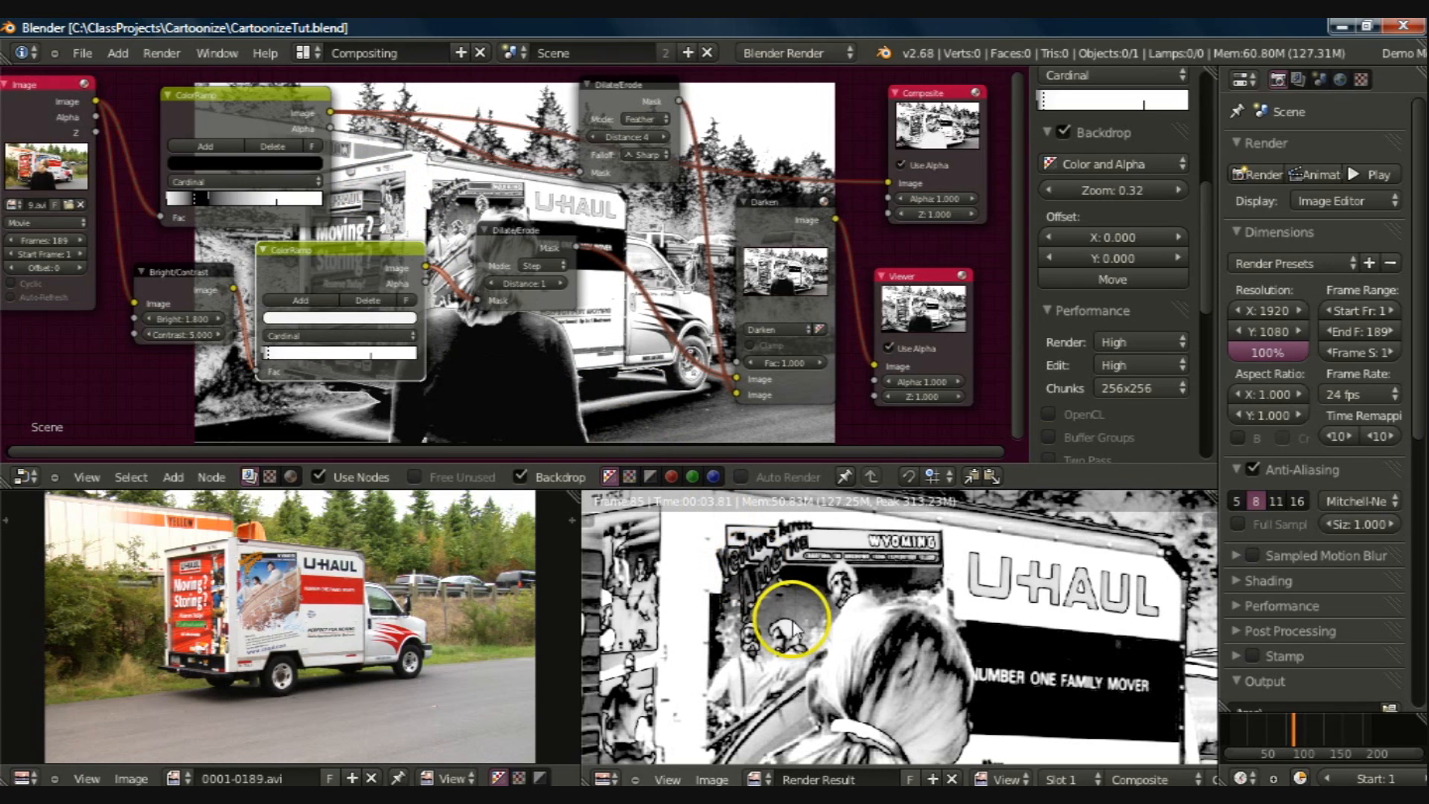
Step: Combine both ColorRamps, the Bright/Contrast, both Dilate/Erode nodes and the Darken Mix into one node group
{"action": "middle_click_drag", "start_coordinate": [851, 675], "coordinate": [823, 602]}
{"action": "middle_click_drag", "start_coordinate": [898, 679], "coordinate": [810, 563], "text": "ctrl"}
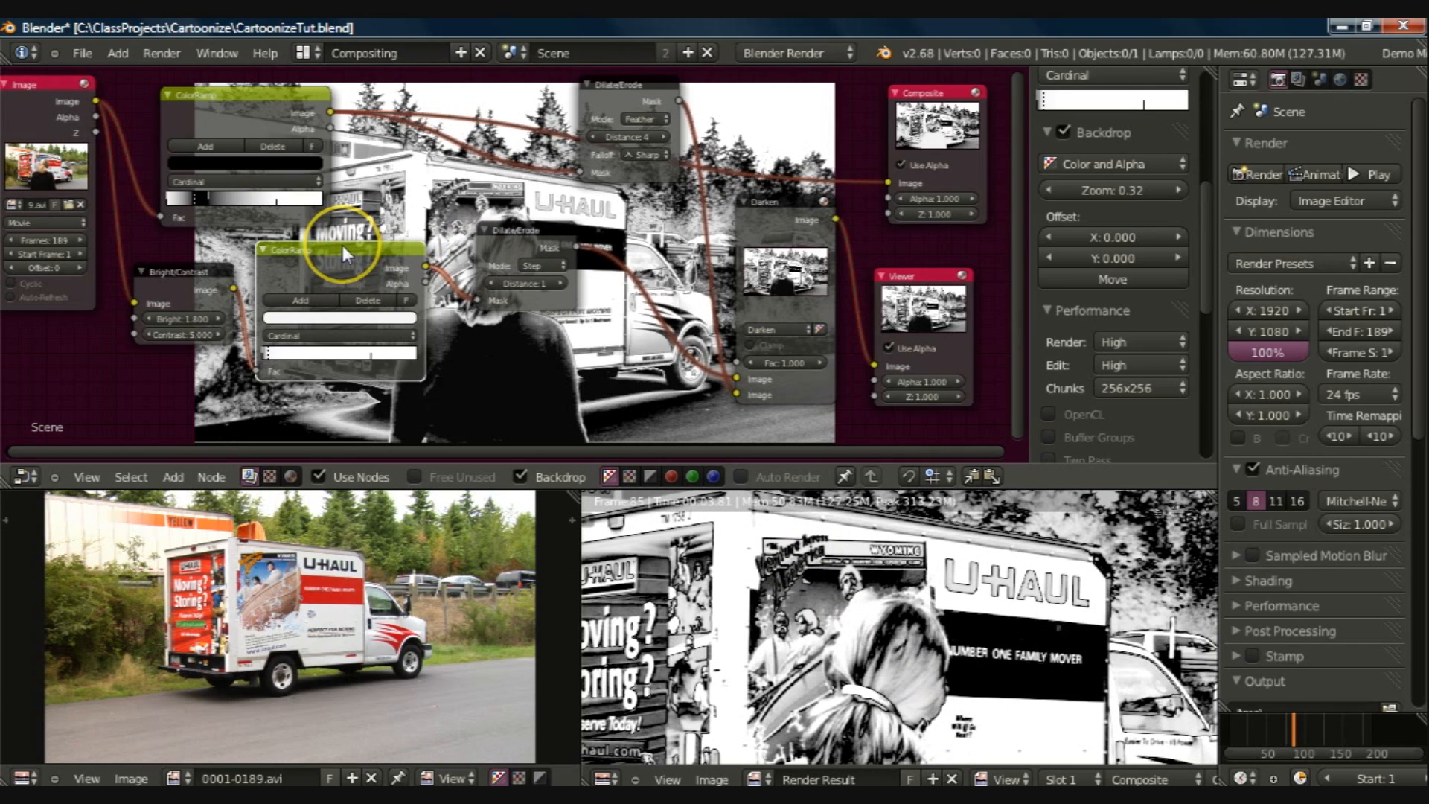
{"action": "right_click", "coordinate": [236, 123]}
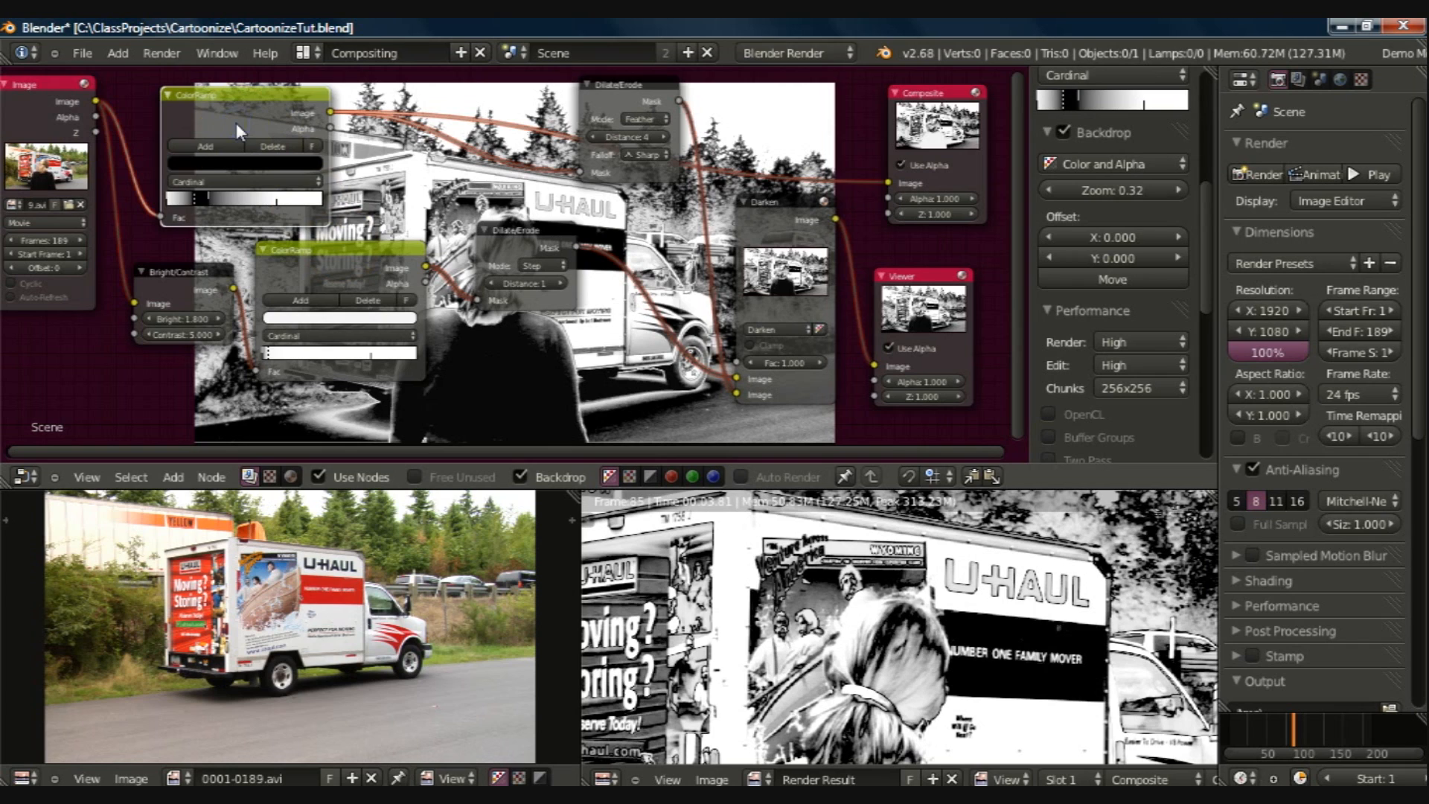
{"action": "right_click", "coordinate": [207, 269]}
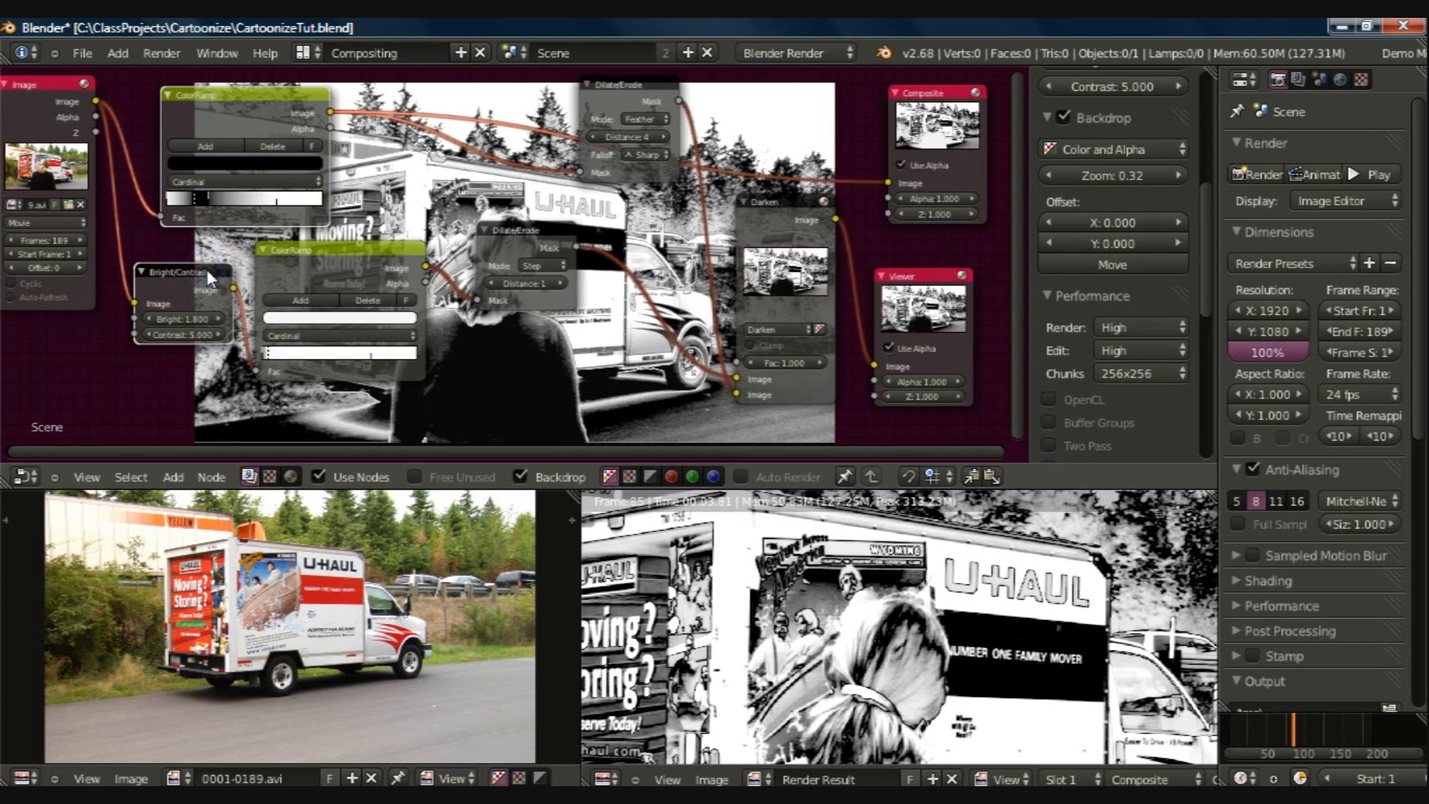
{"action": "right_click", "coordinate": [318, 250]}
{"action": "right_click", "coordinate": [547, 249]}
{"action": "right_click", "coordinate": [607, 117]}
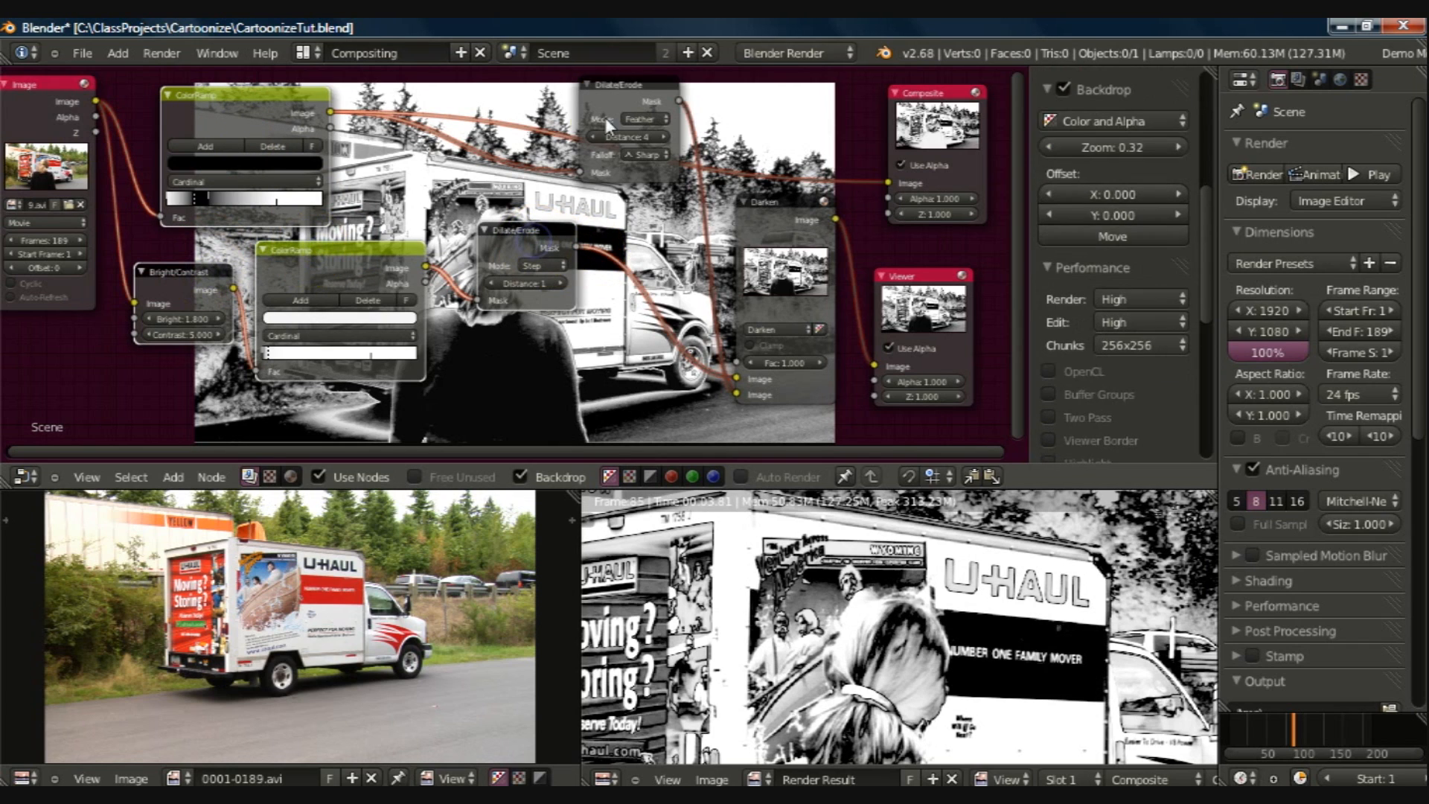
{"action": "right_click", "coordinate": [765, 216]}
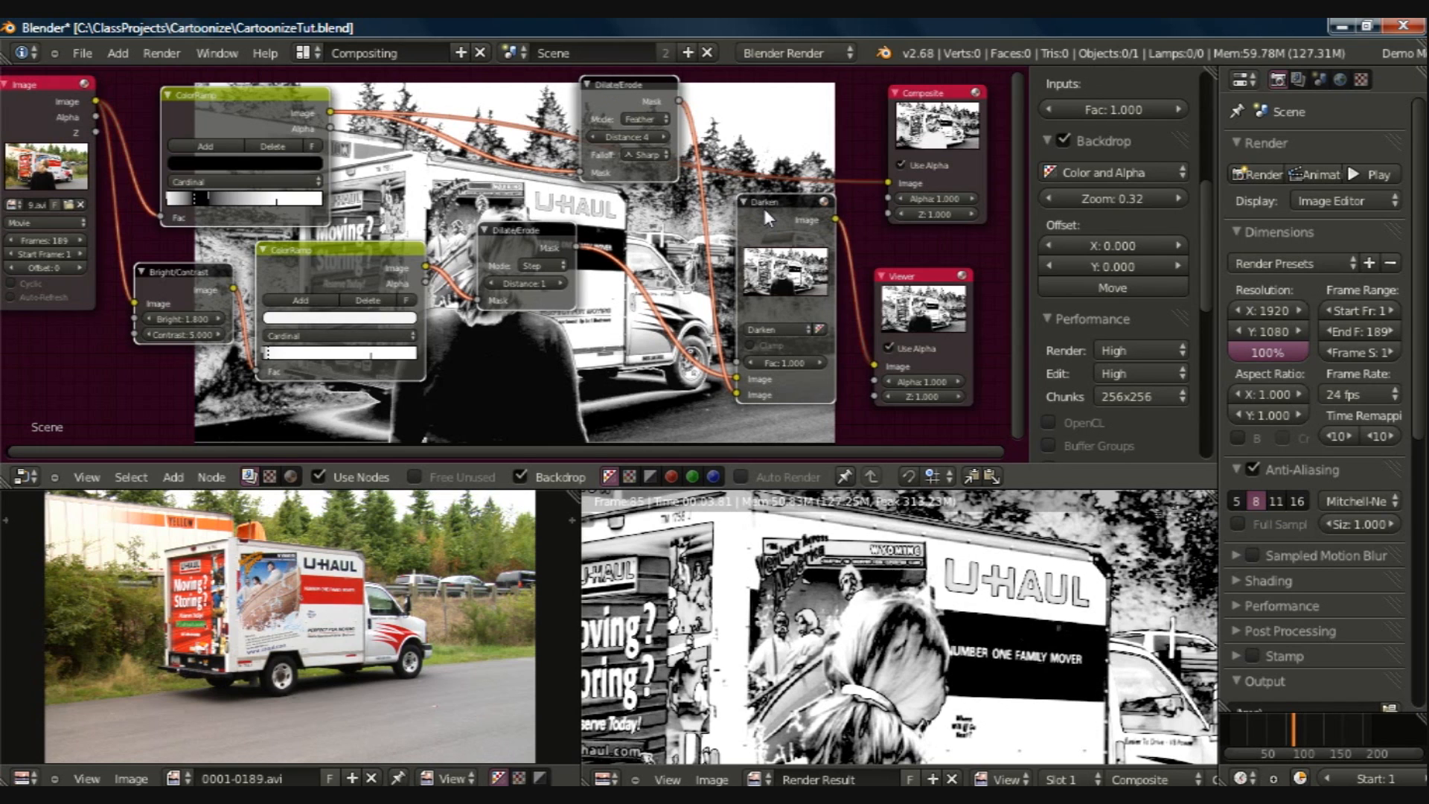
{"action": "key", "text": "ctrl+g"}
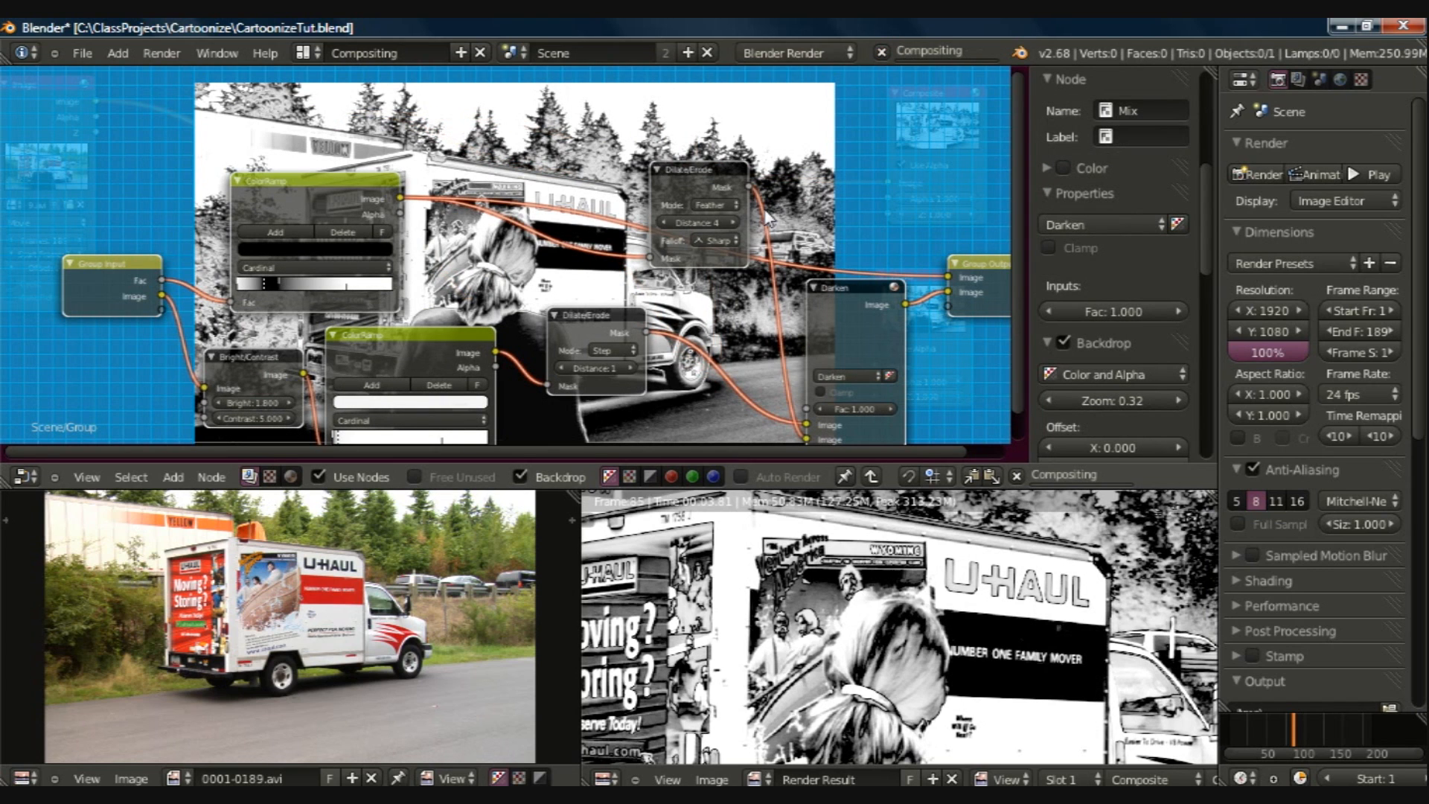
Step: Feed the upper ColorRamp's Fac from the Group Input's Image socket and delete the group's redundant Fac input
{"action": "left_click", "coordinate": [52, 377]}
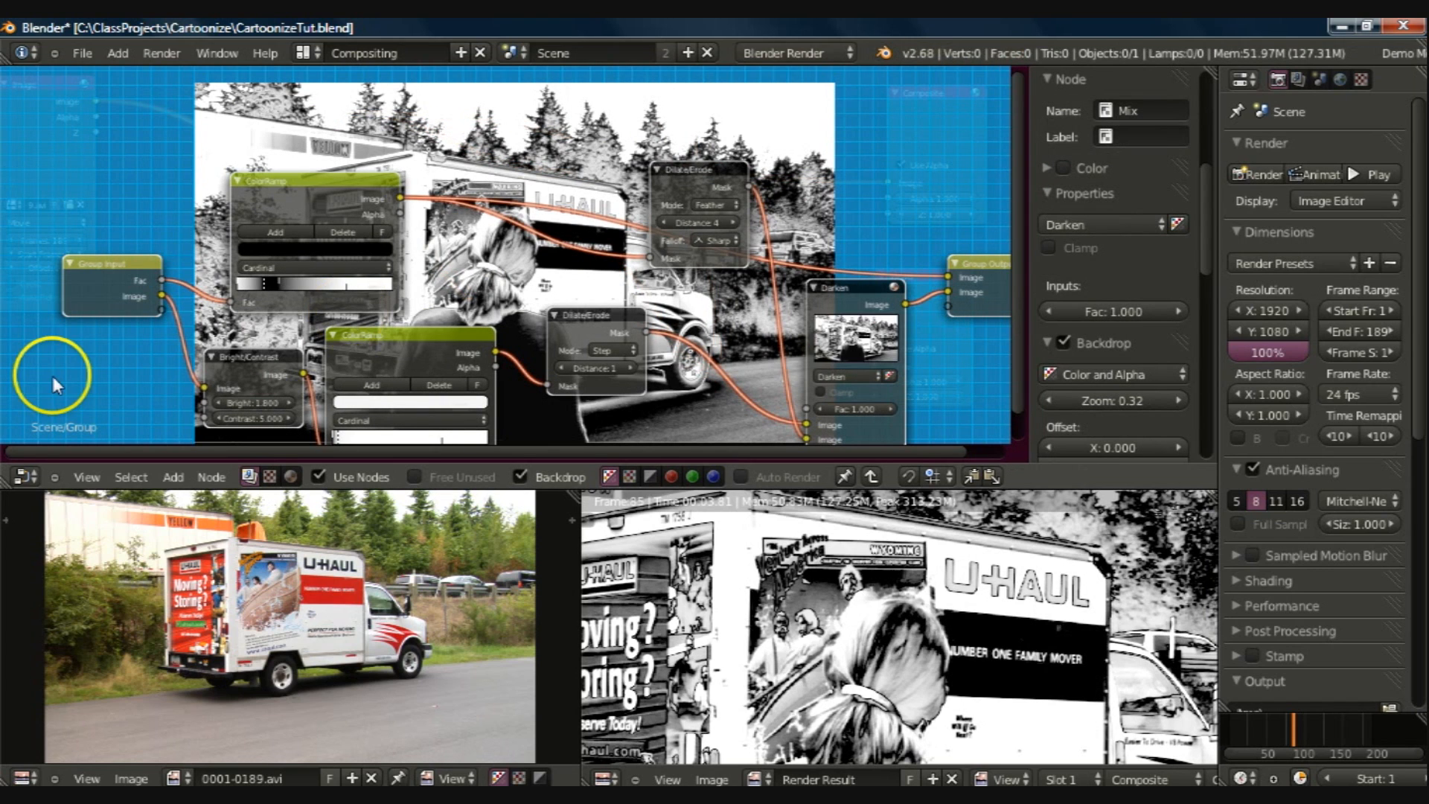
{"action": "left_click", "coordinate": [162, 298]}
{"action": "left_click_drag", "start_coordinate": [162, 297], "coordinate": [231, 305]}
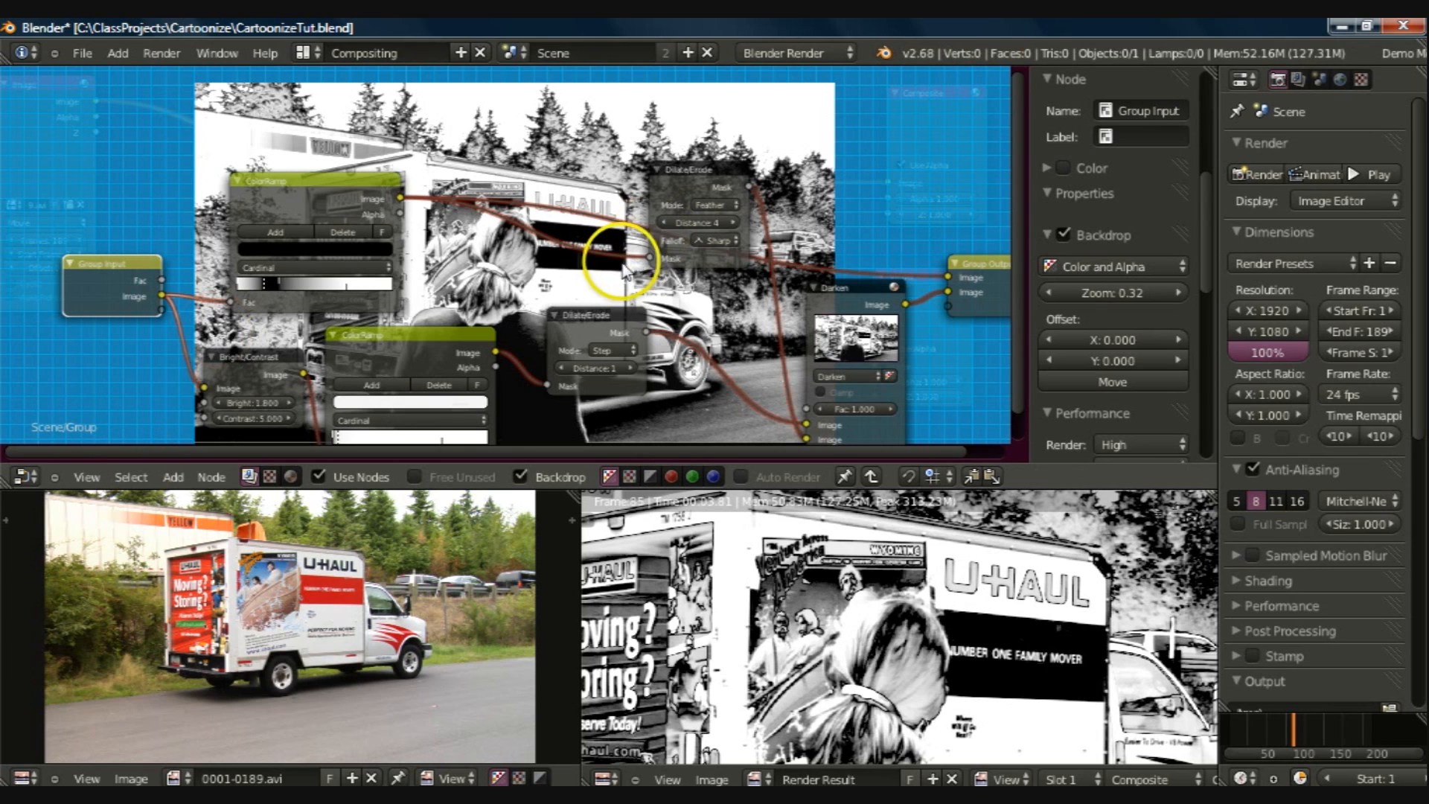
{"action": "middle_click_drag", "start_coordinate": [591, 248], "coordinate": [546, 205]}
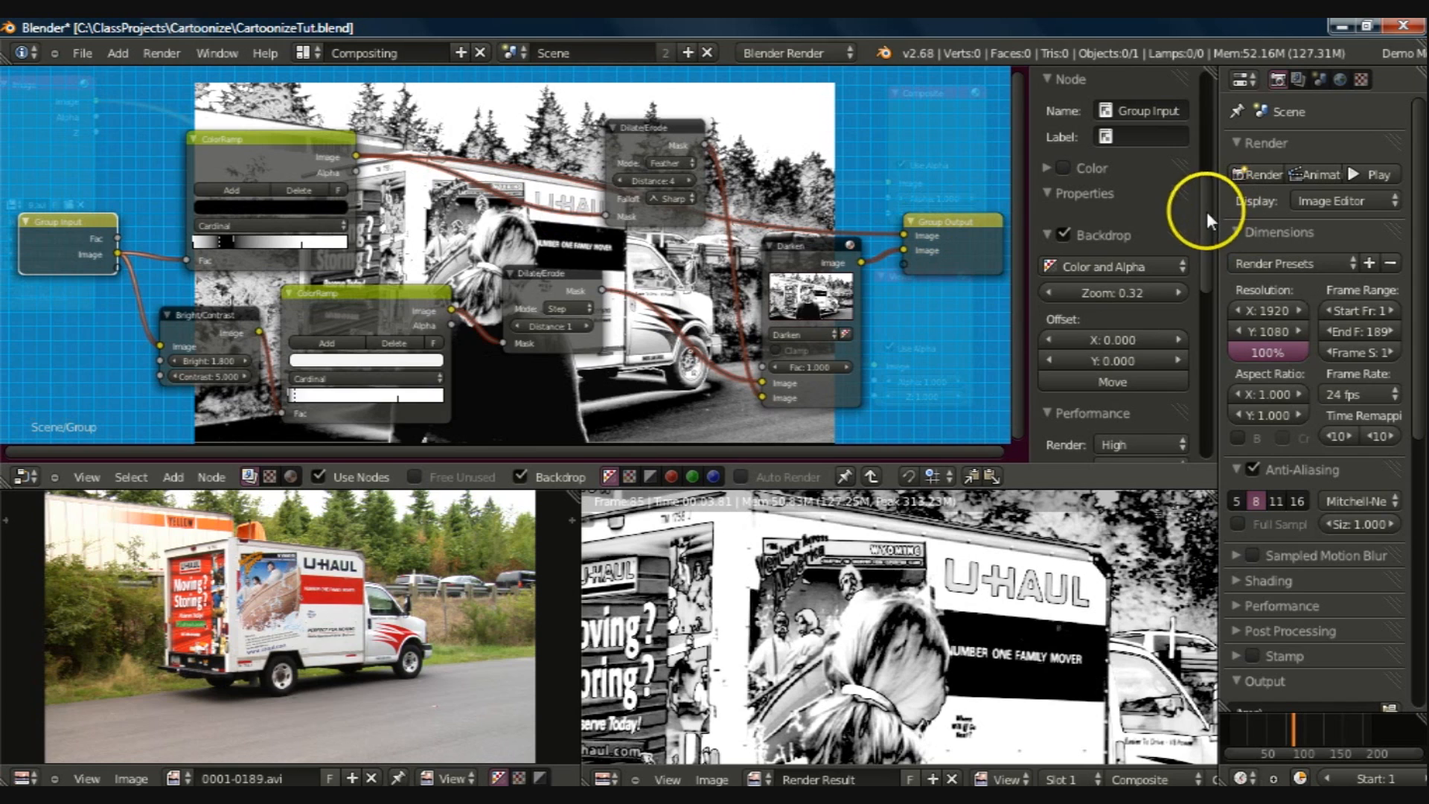
{"action": "mouse_move", "coordinate": [1208, 211]}
{"action": "left_mouse_down"}
{"action": "mouse_move", "coordinate": [1204, 315]}
{"action": "mouse_move", "coordinate": [1204, 95]}
{"action": "left_mouse_up"}
{"action": "left_click", "coordinate": [1070, 138]}
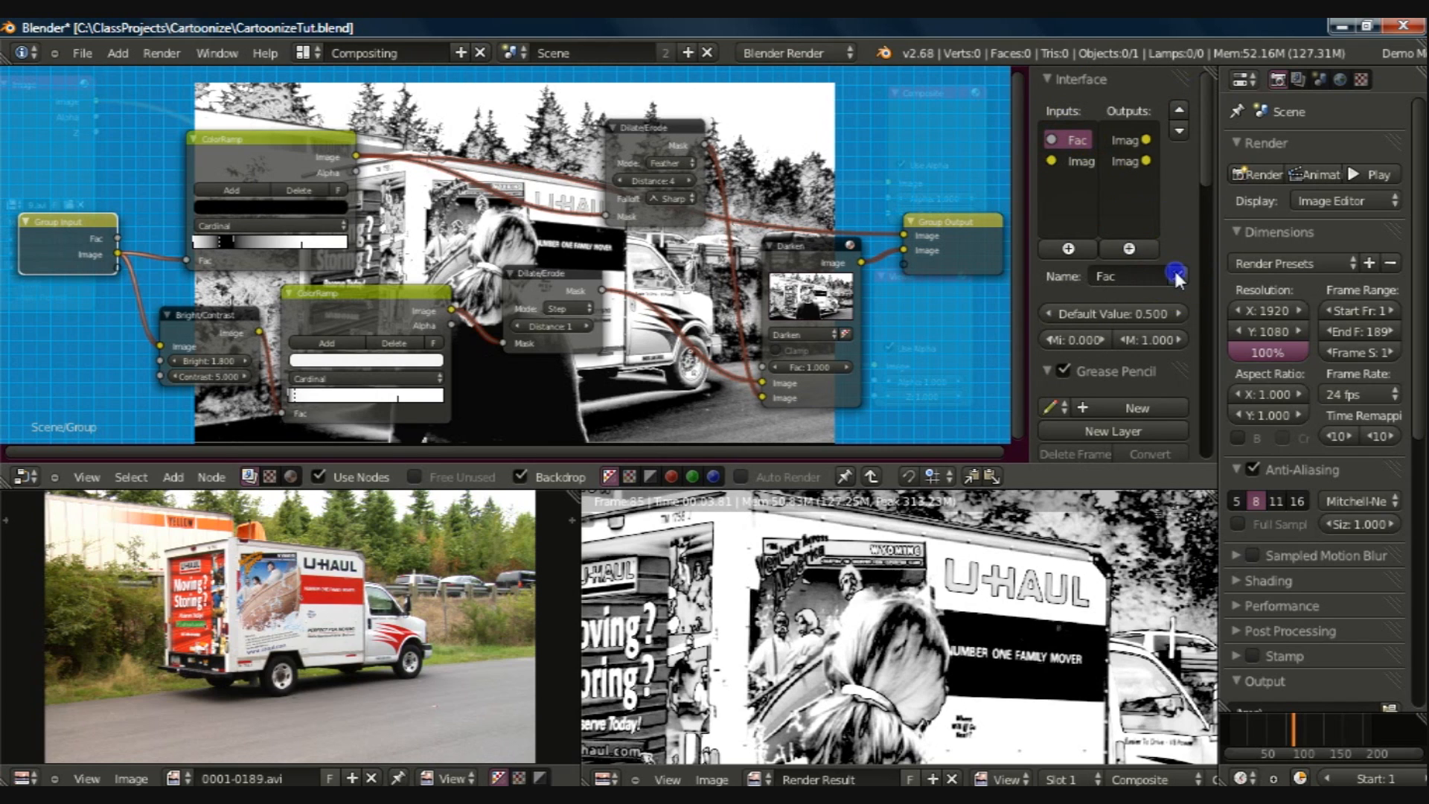
{"action": "left_click", "coordinate": [1175, 274]}
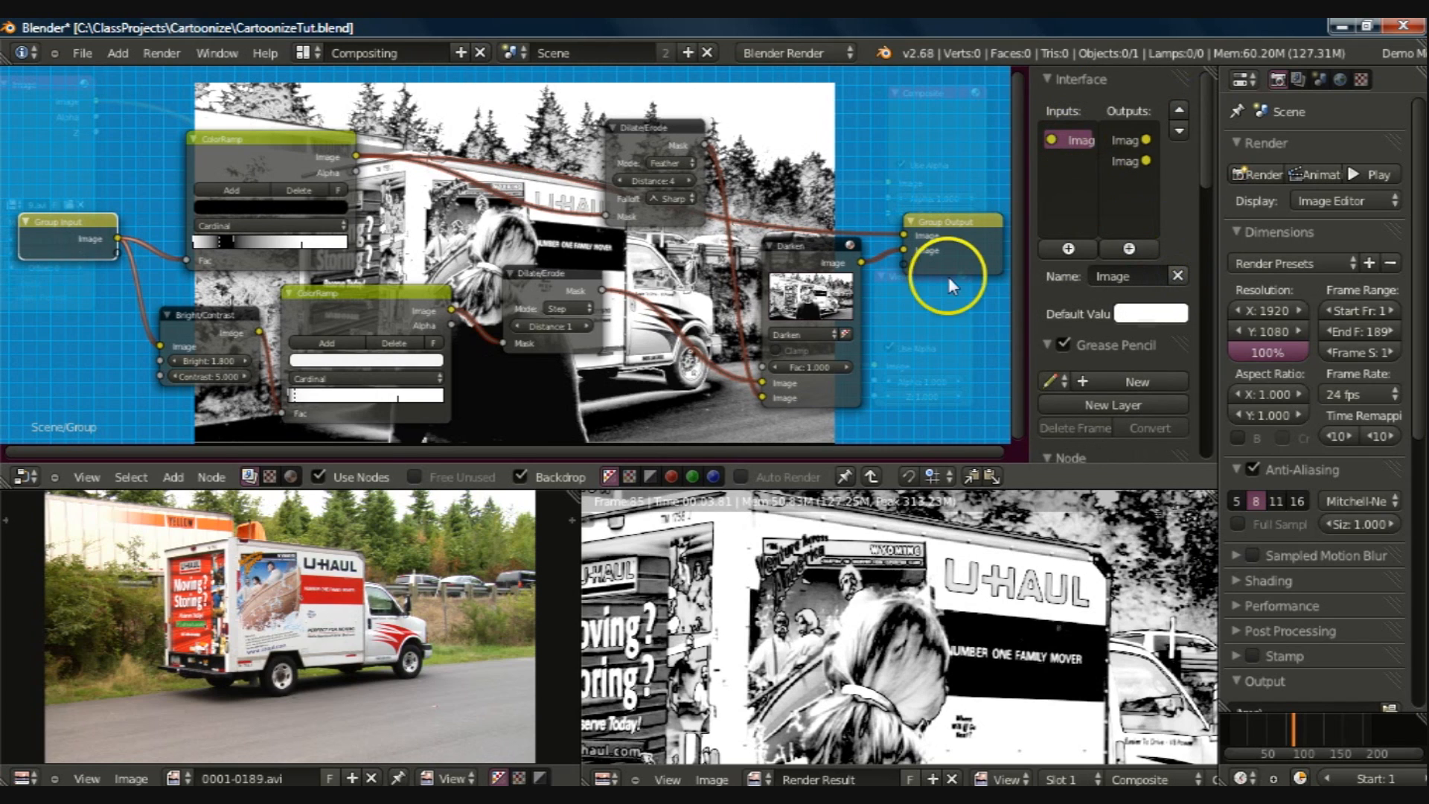
Step: Delete the group's second Image output and link the Darken node's Image output to the remaining Group Output socket
{"action": "left_click", "coordinate": [1122, 160]}
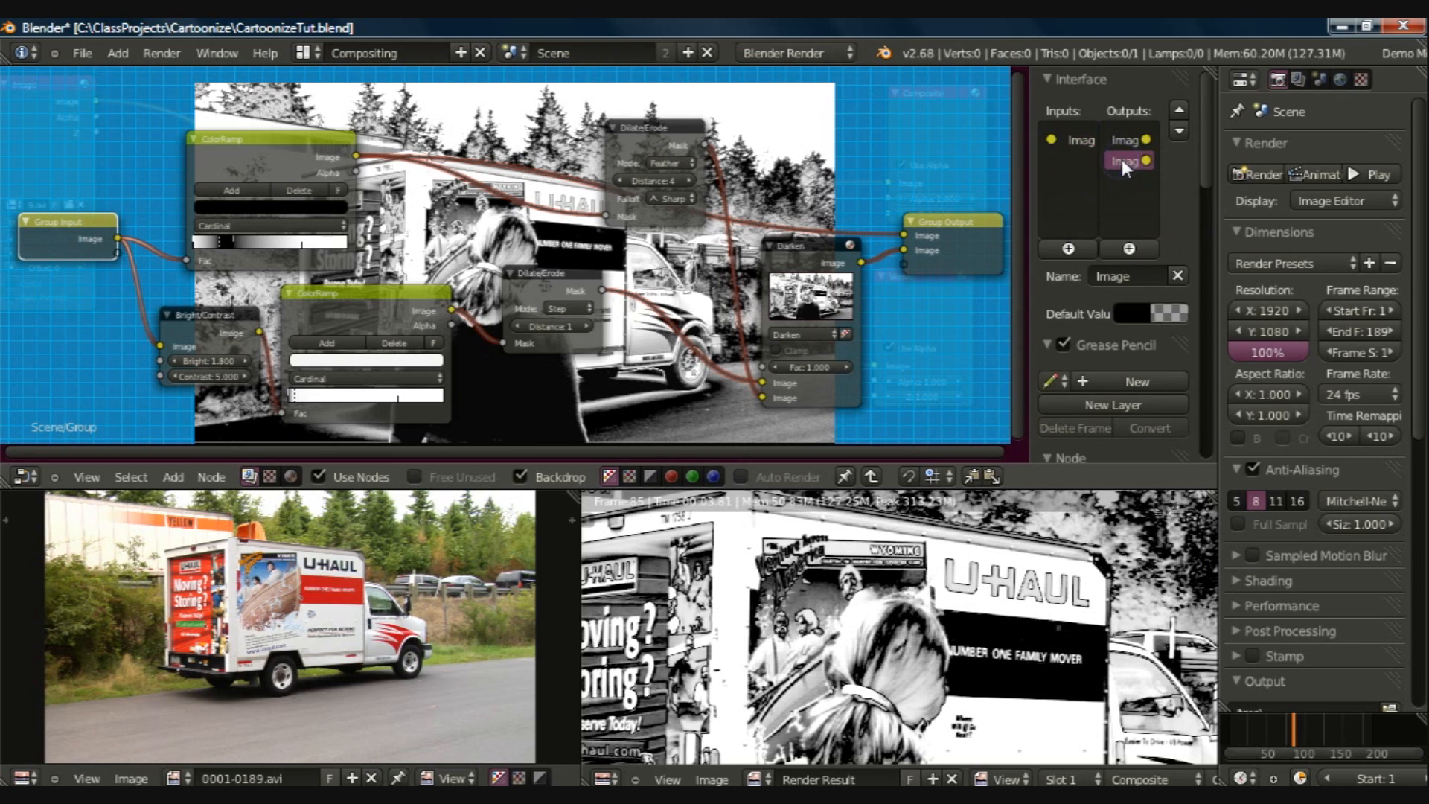
{"action": "left_click", "coordinate": [1178, 276]}
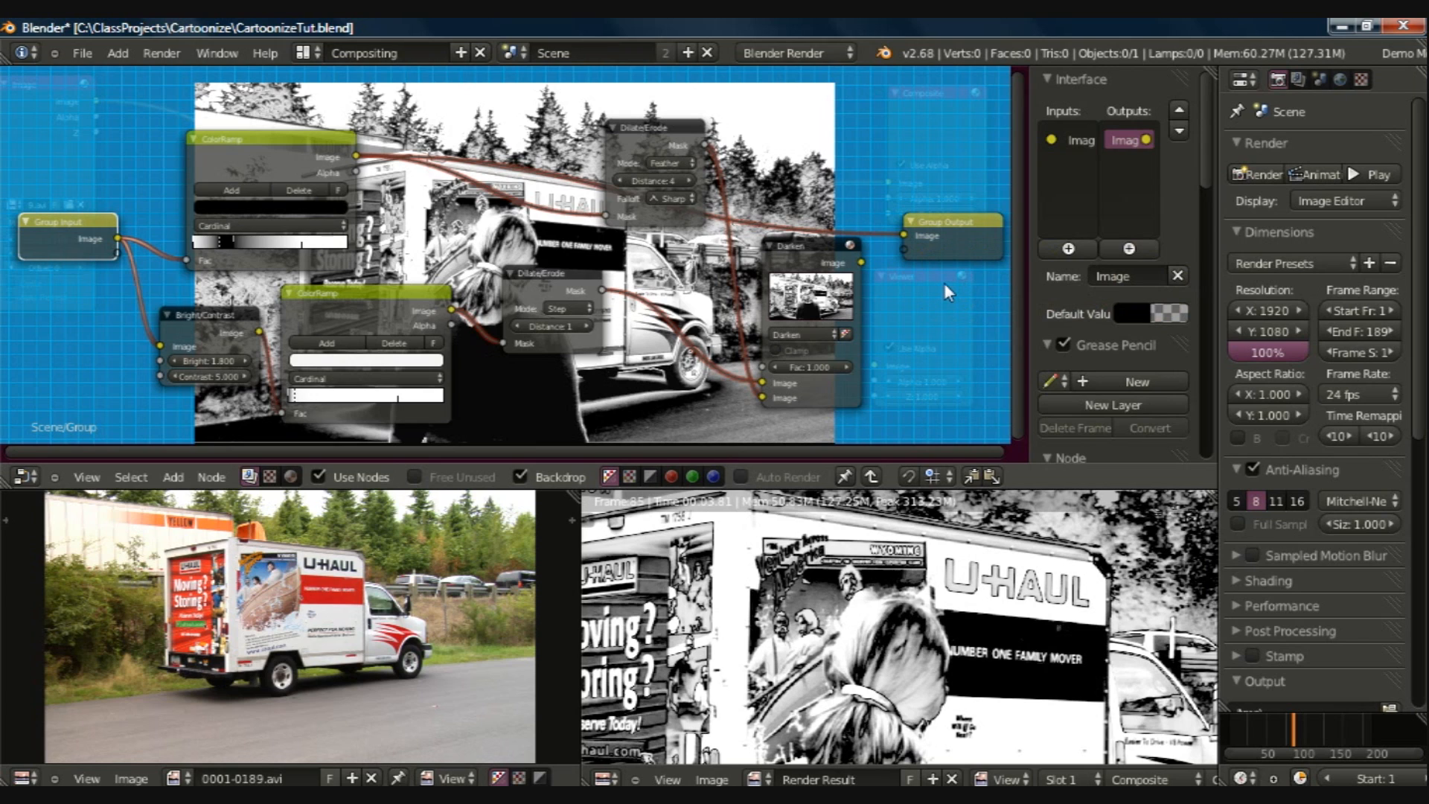
{"action": "left_click_drag", "start_coordinate": [860, 260], "coordinate": [903, 235]}
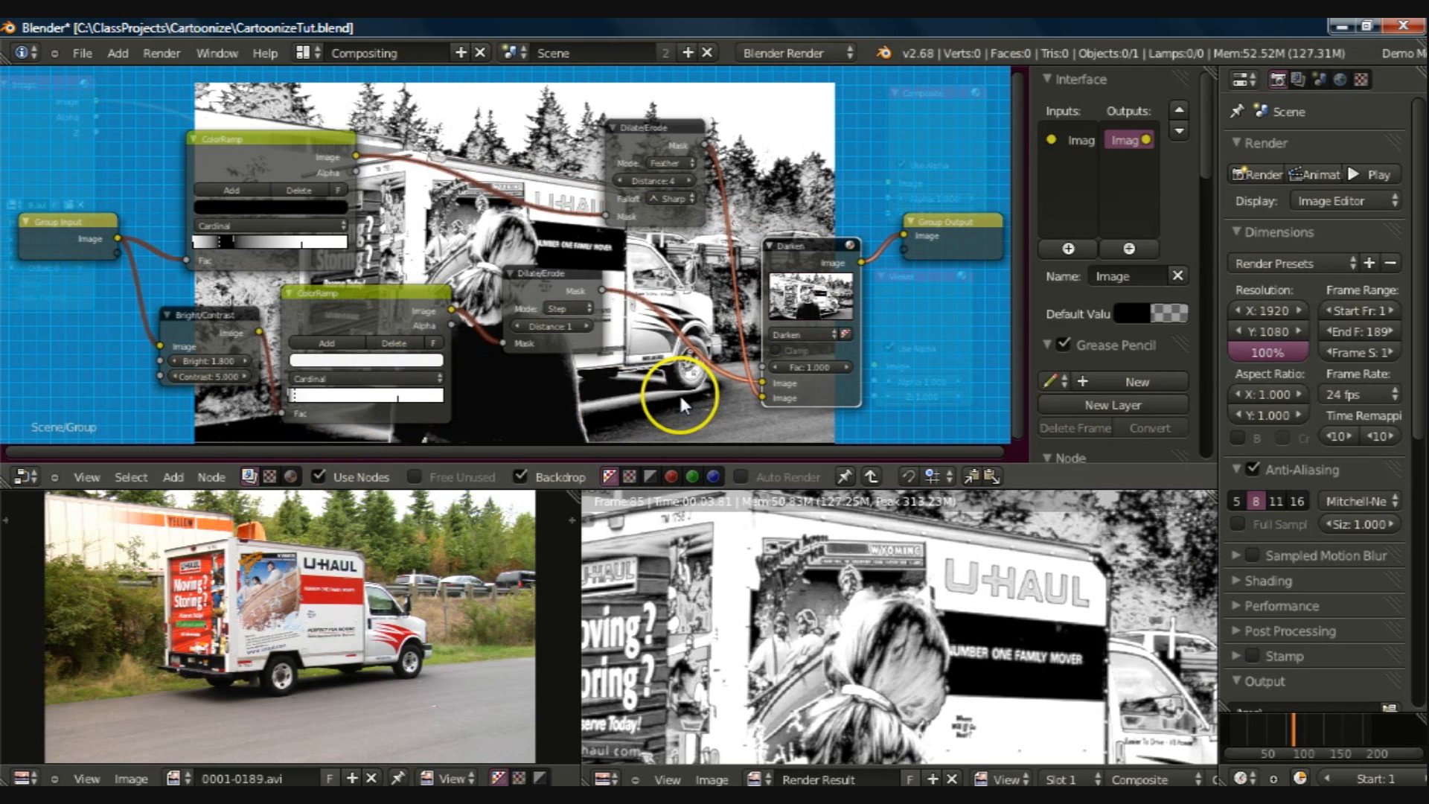
Step: Leave group editing and label the group node "Edge Lines"
{"action": "scroll", "coordinate": [674, 387], "scroll_direction": "down", "scroll_amount": 1}
{"action": "scroll", "coordinate": [674, 376], "scroll_direction": "down", "scroll_amount": 2}
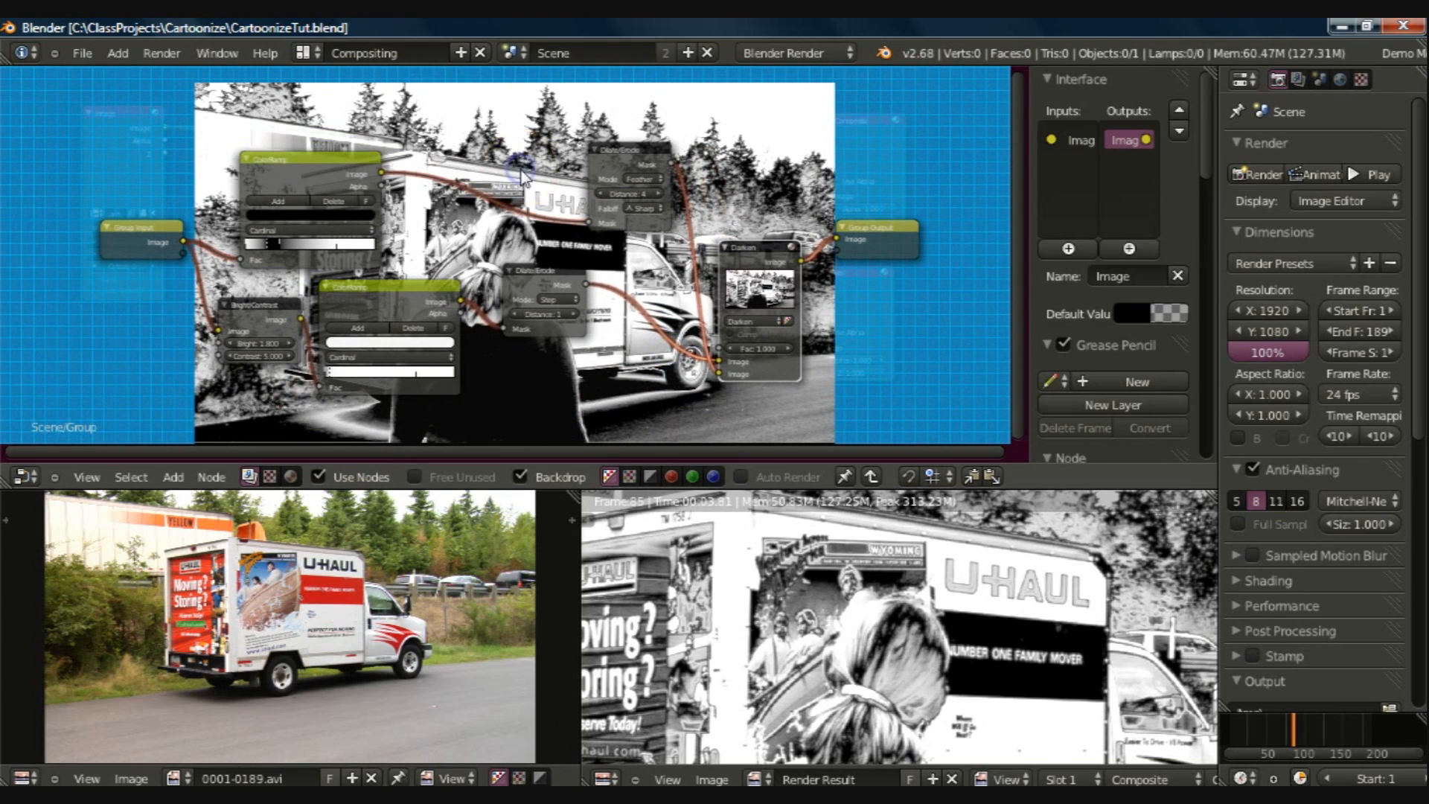
{"action": "key", "text": "Tab"}
{"action": "left_click", "coordinate": [485, 195]}
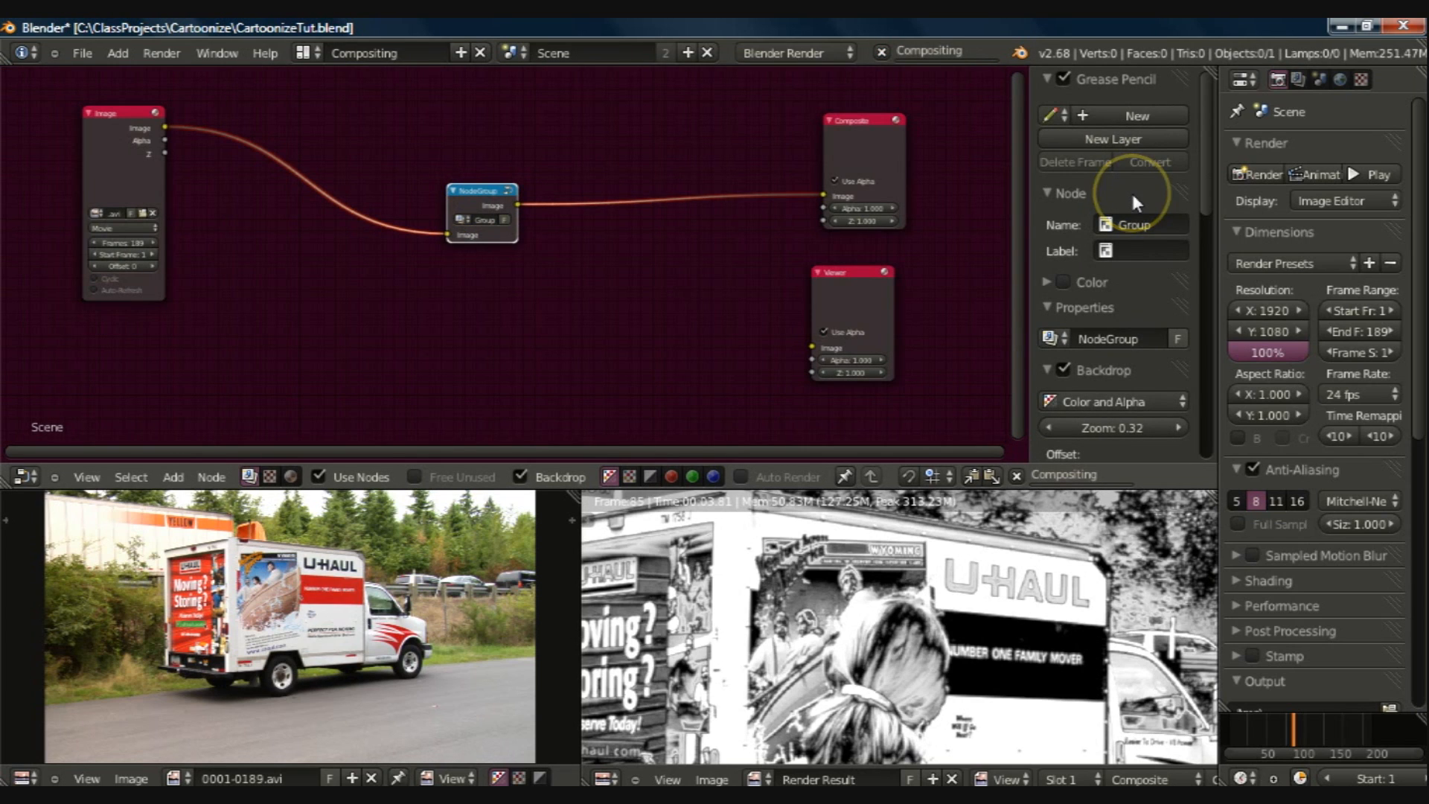
{"action": "left_click", "coordinate": [1127, 249]}
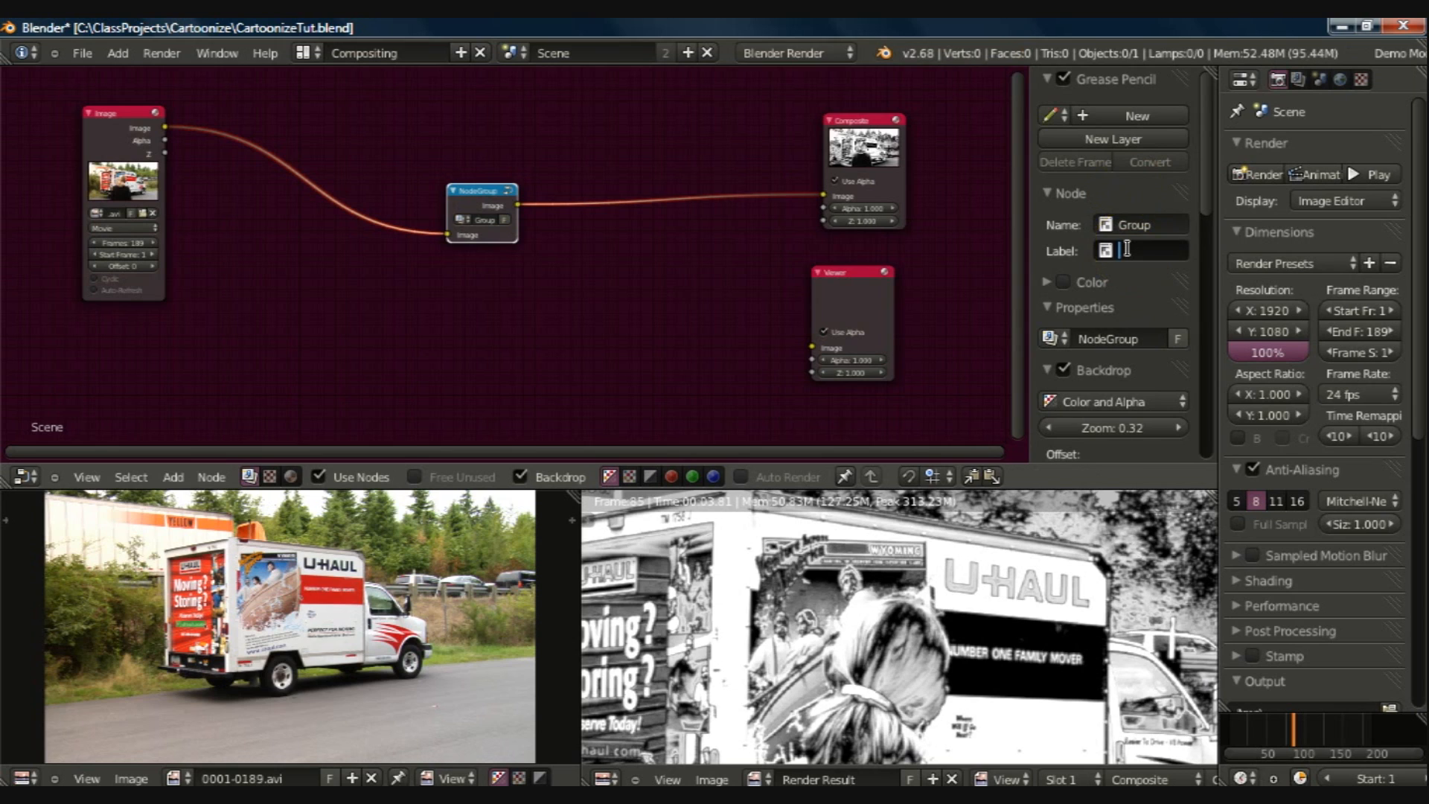
{"action": "type", "text": "EdgeLines"}
{"action": "left_click", "coordinate": [1147, 251]}
Step: Set the group node's name to "grpEdgeLines"
{"action": "left_click", "coordinate": [1127, 221]}
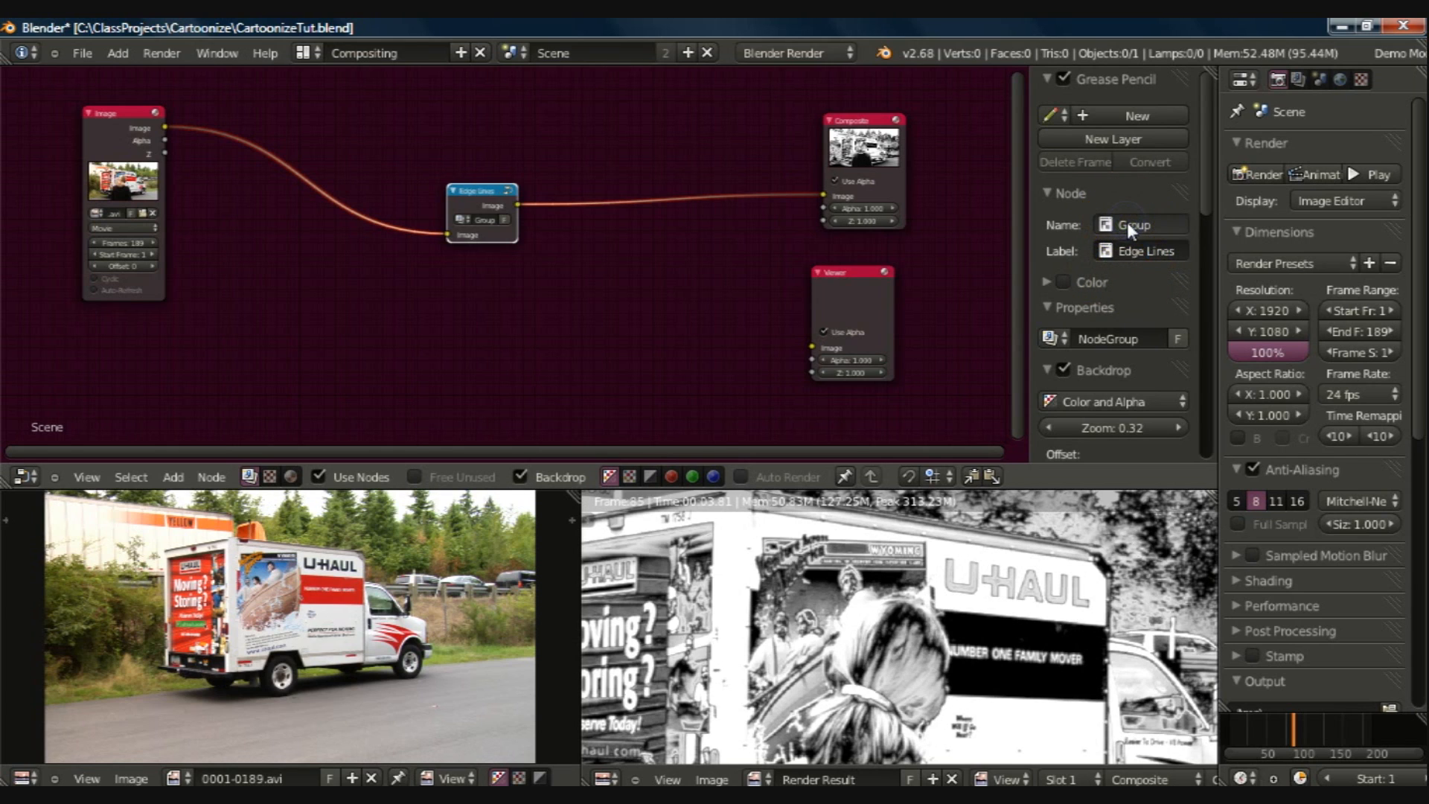
{"action": "left_click", "coordinate": [1145, 224]}
{"action": "type", "text": "grpEdgeLines"}
{"action": "key", "text": "Return"}
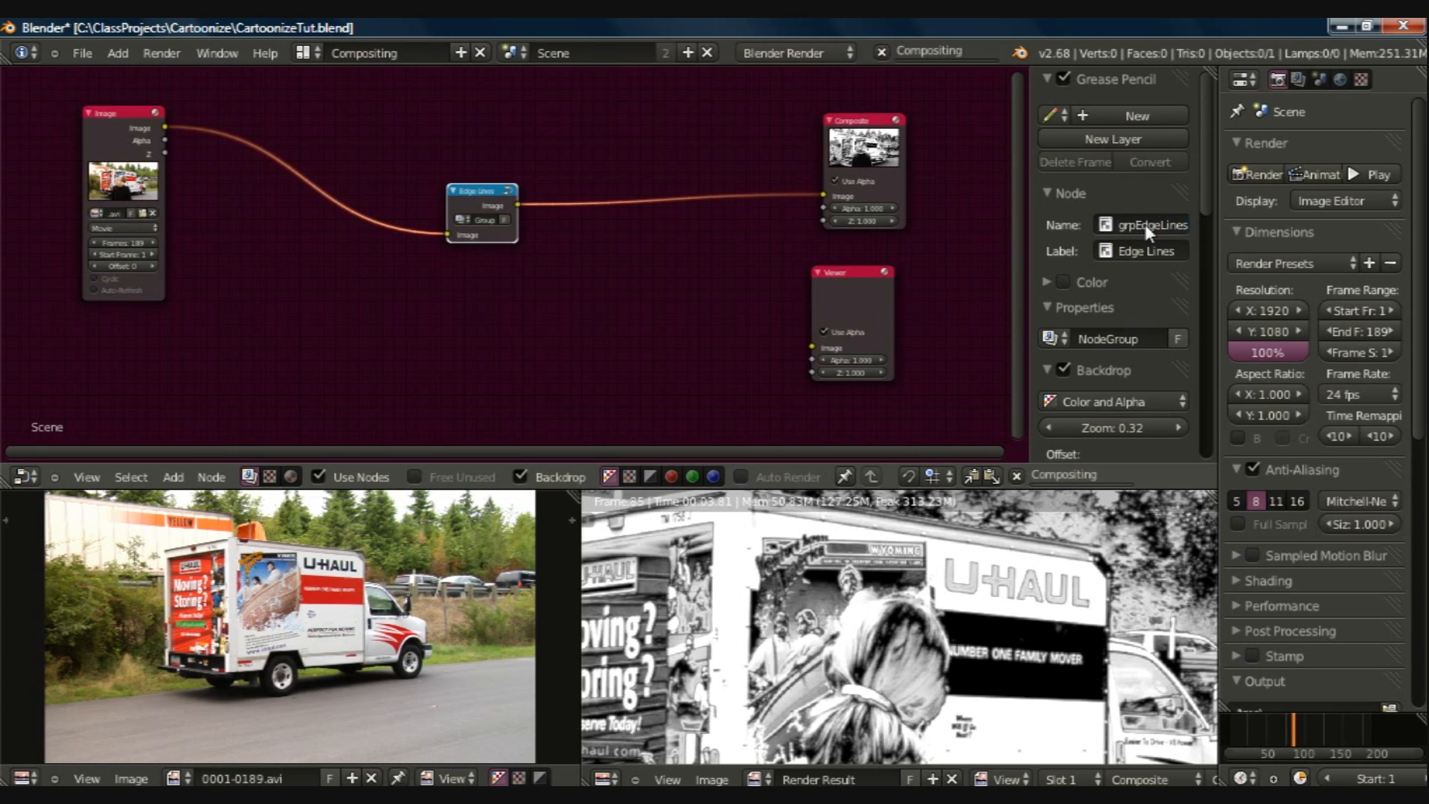
Step: Rename the underlying NodeGroup datablock to "grpEdgeLines" and save the file
{"action": "left_click", "coordinate": [1106, 338]}
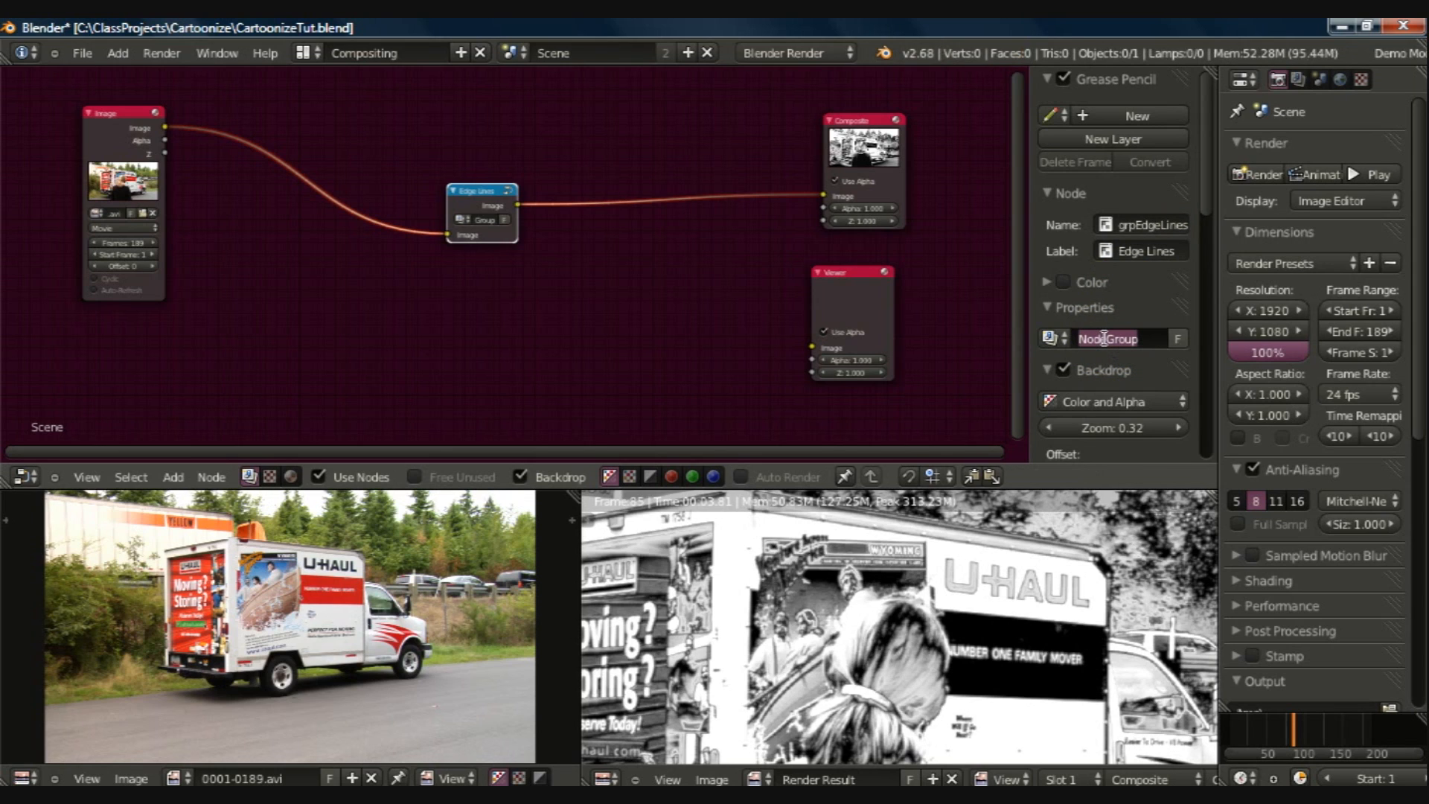
{"action": "type", "text": "grpEdgeLines"}
{"action": "key", "text": "Return"}
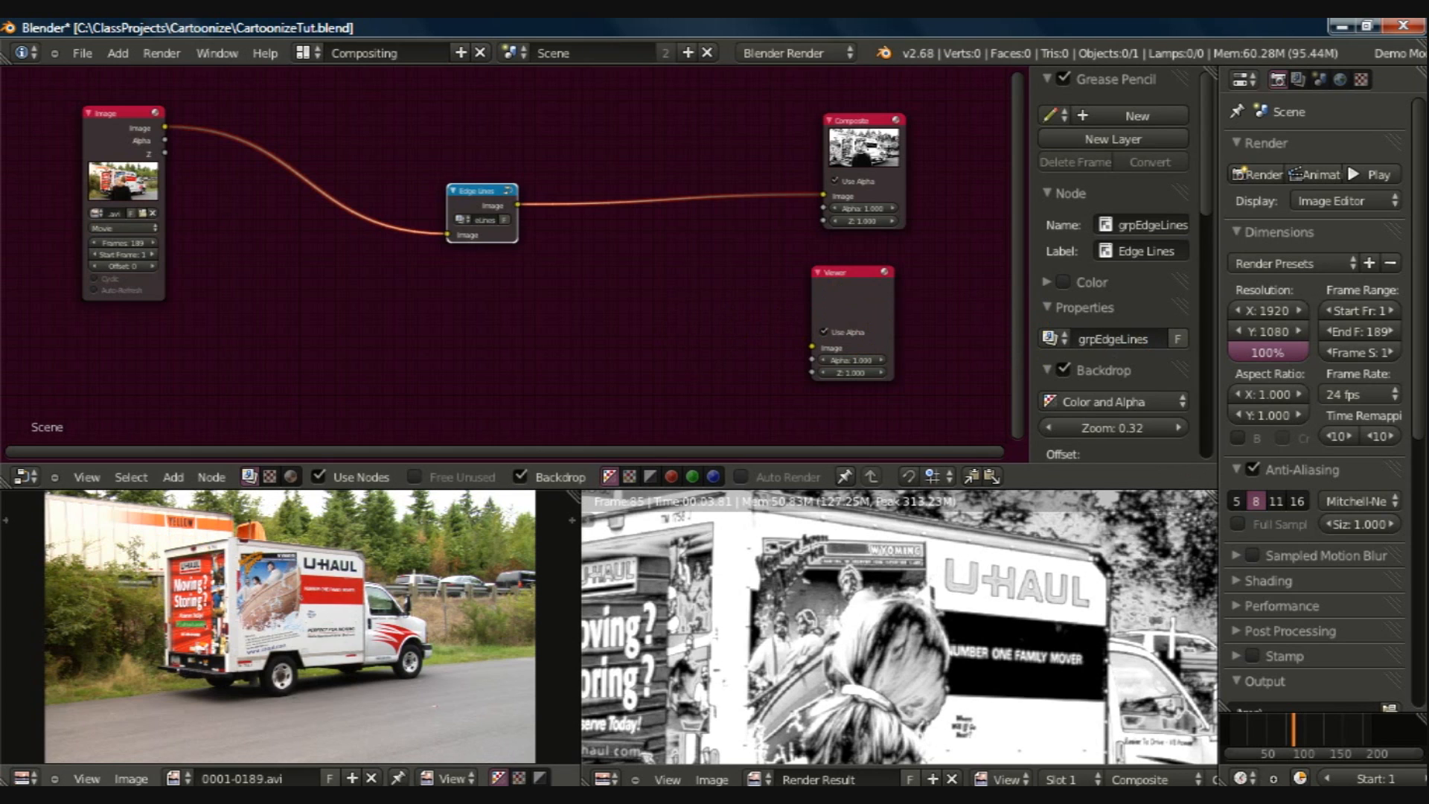
{"action": "key", "text": "ctrl+s"}
Step: Move the Edge Lines group up level with the Image node and add a Color Correction node below it
{"action": "left_click_drag", "start_coordinate": [457, 175], "coordinate": [402, 97]}
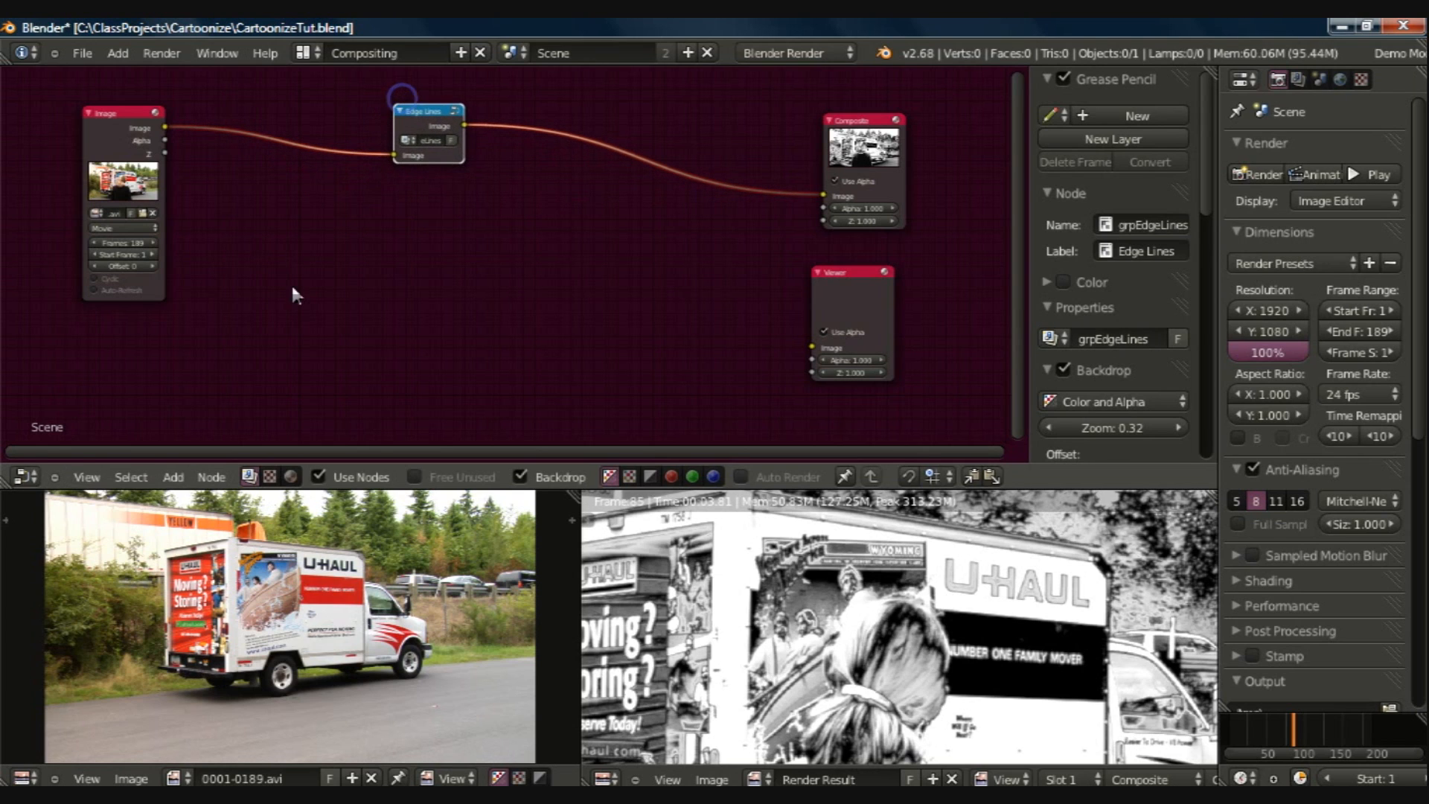
{"action": "key", "text": "shift+a"}
{"action": "mouse_move", "coordinate": [291, 286]}
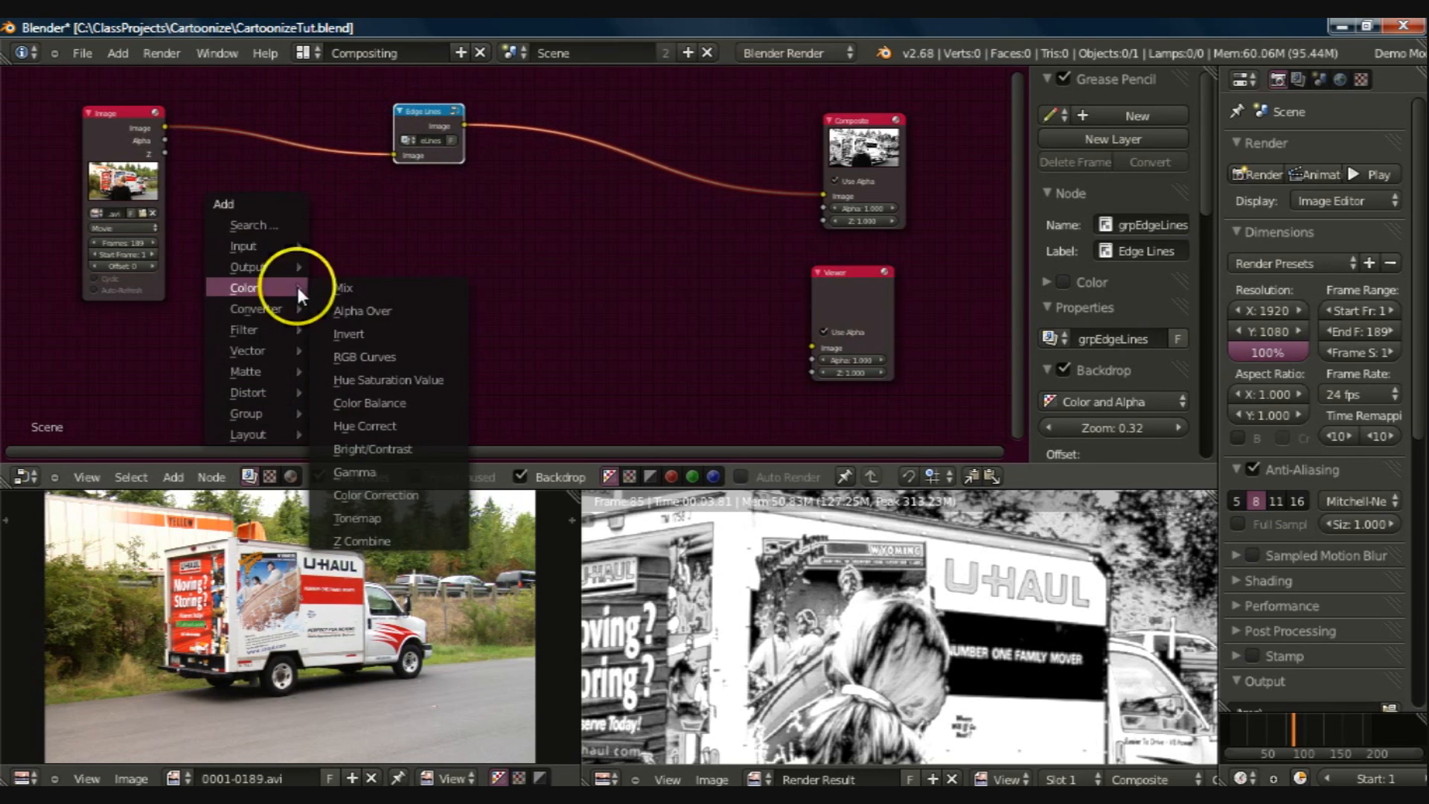
{"action": "left_click", "coordinate": [366, 494]}
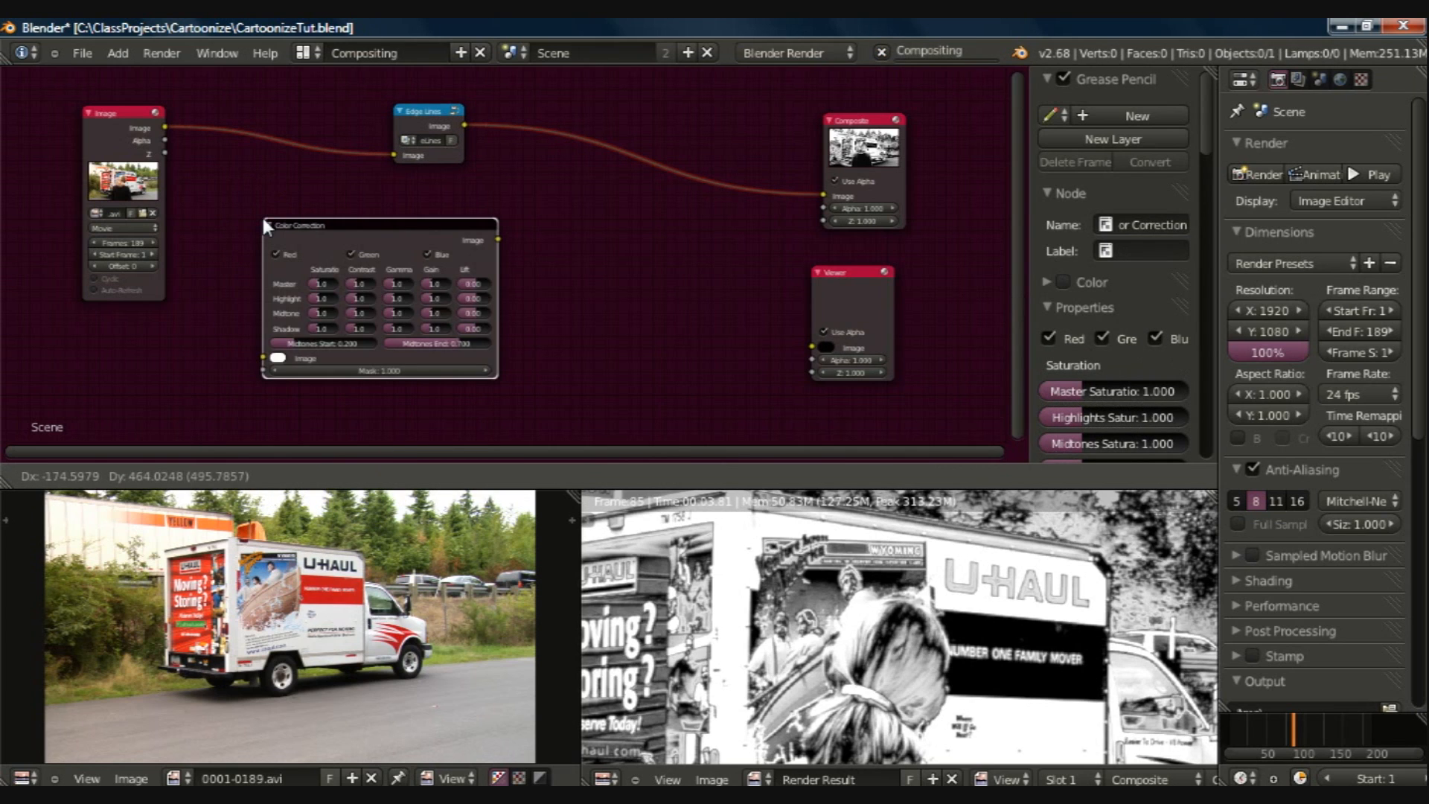
{"action": "left_click", "coordinate": [207, 149]}
{"action": "right_click_drag", "start_coordinate": [218, 237], "coordinate": [245, 300]}
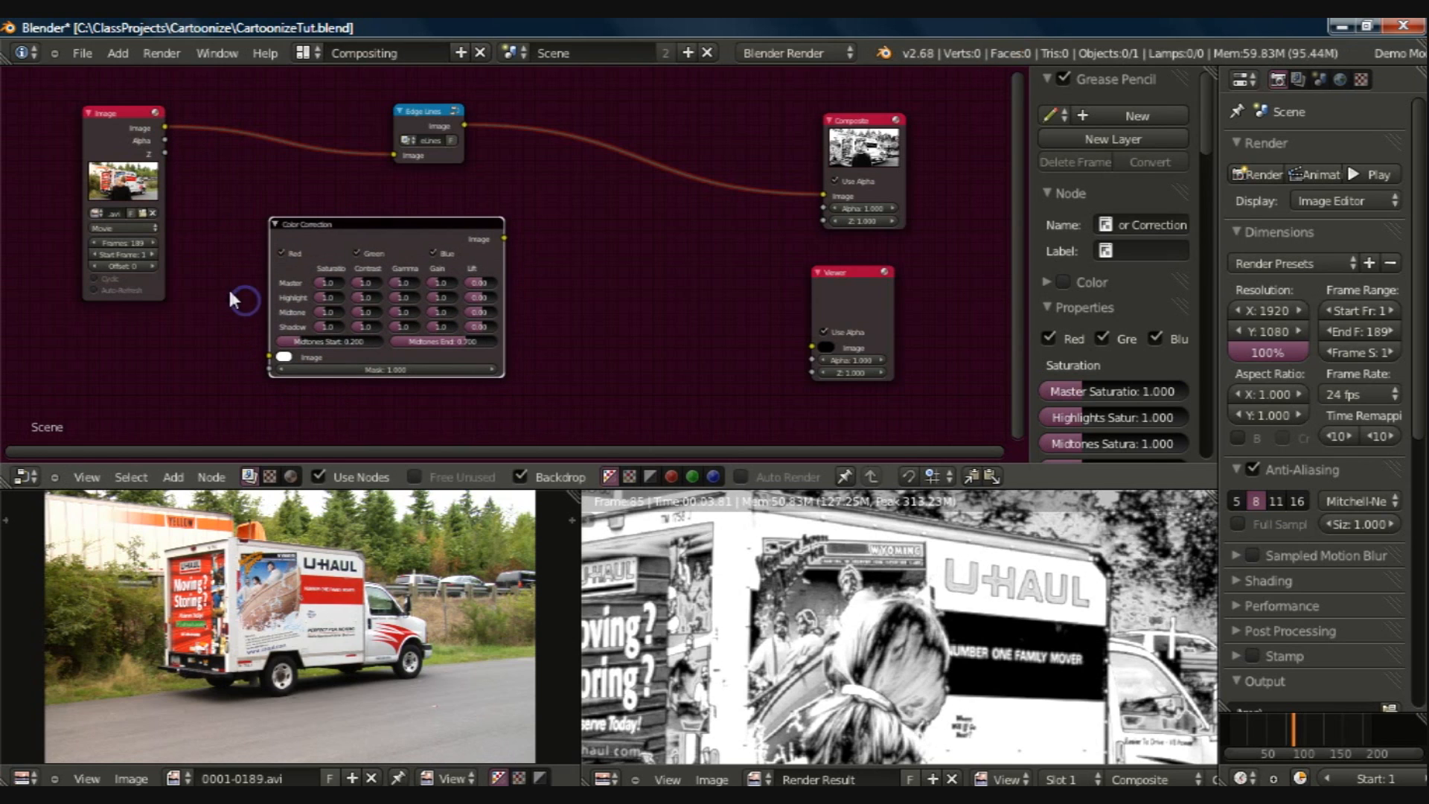
Step: Link the Image node's output to the Color Correction's Image input and send the corrected image to the Viewer
{"action": "left_click_drag", "start_coordinate": [164, 128], "coordinate": [269, 358]}
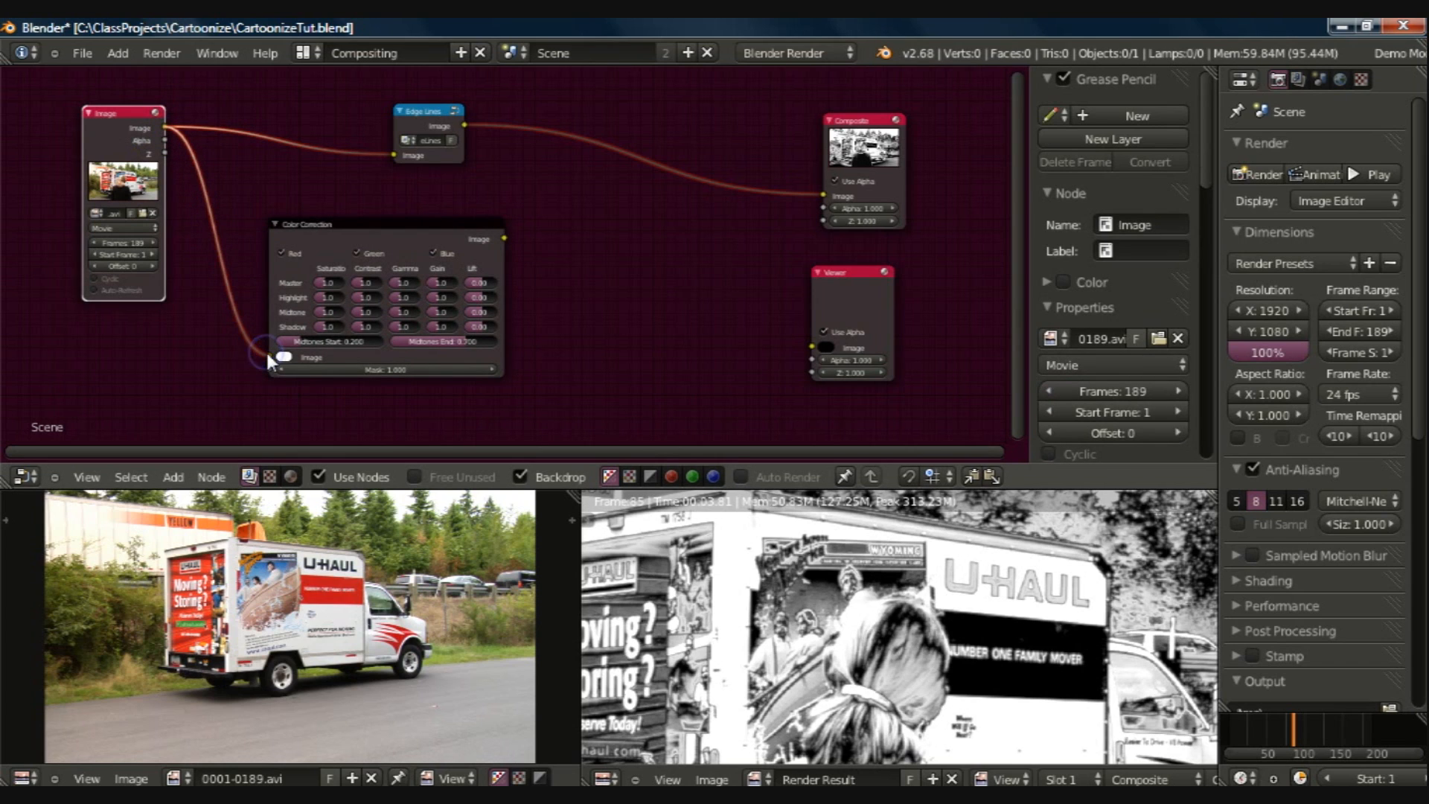
{"action": "left_click", "coordinate": [302, 261], "text": "ctrl+shift"}
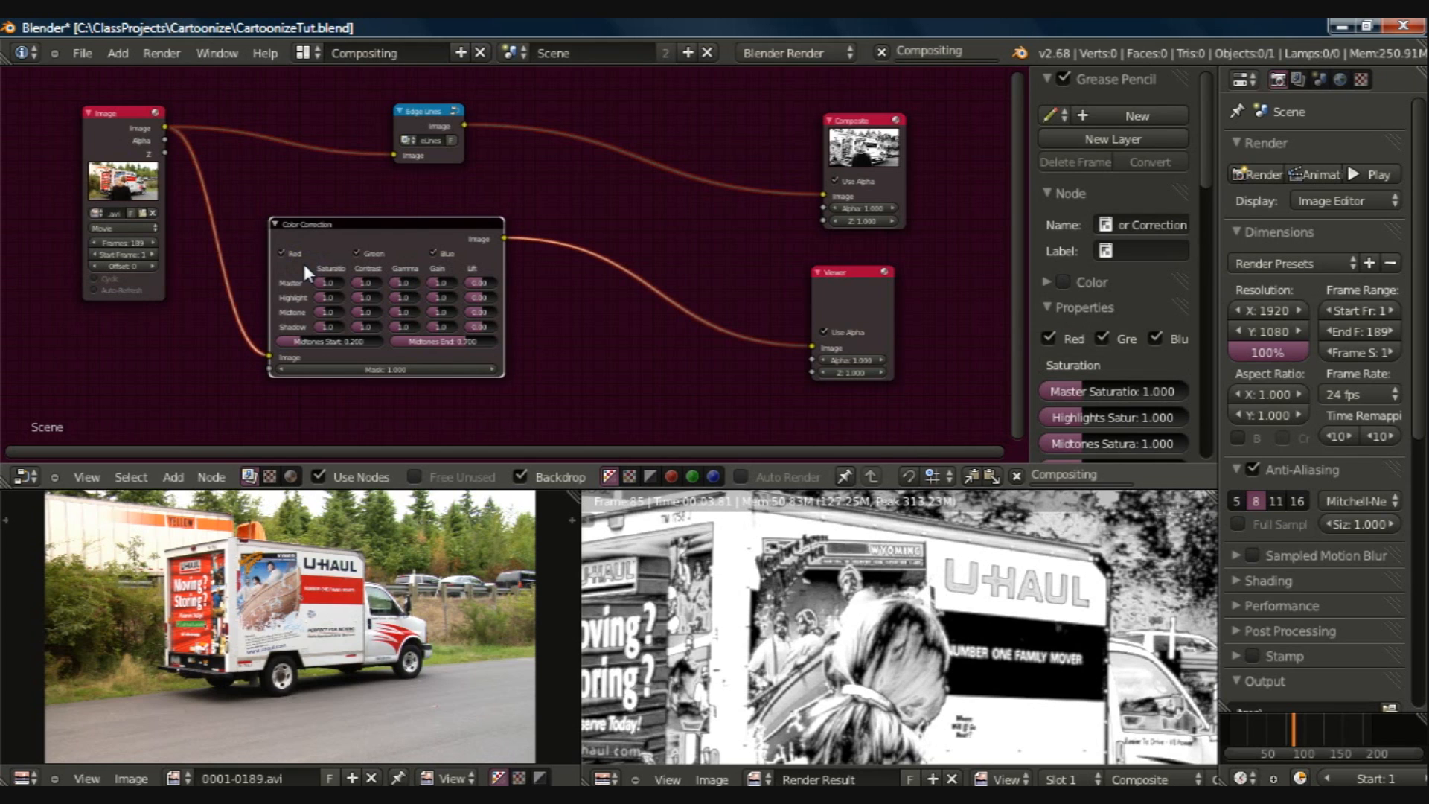
Step: Set the Color Correction node's Master Saturation to 2.0 and collapse the node
{"action": "left_click", "coordinate": [326, 281]}
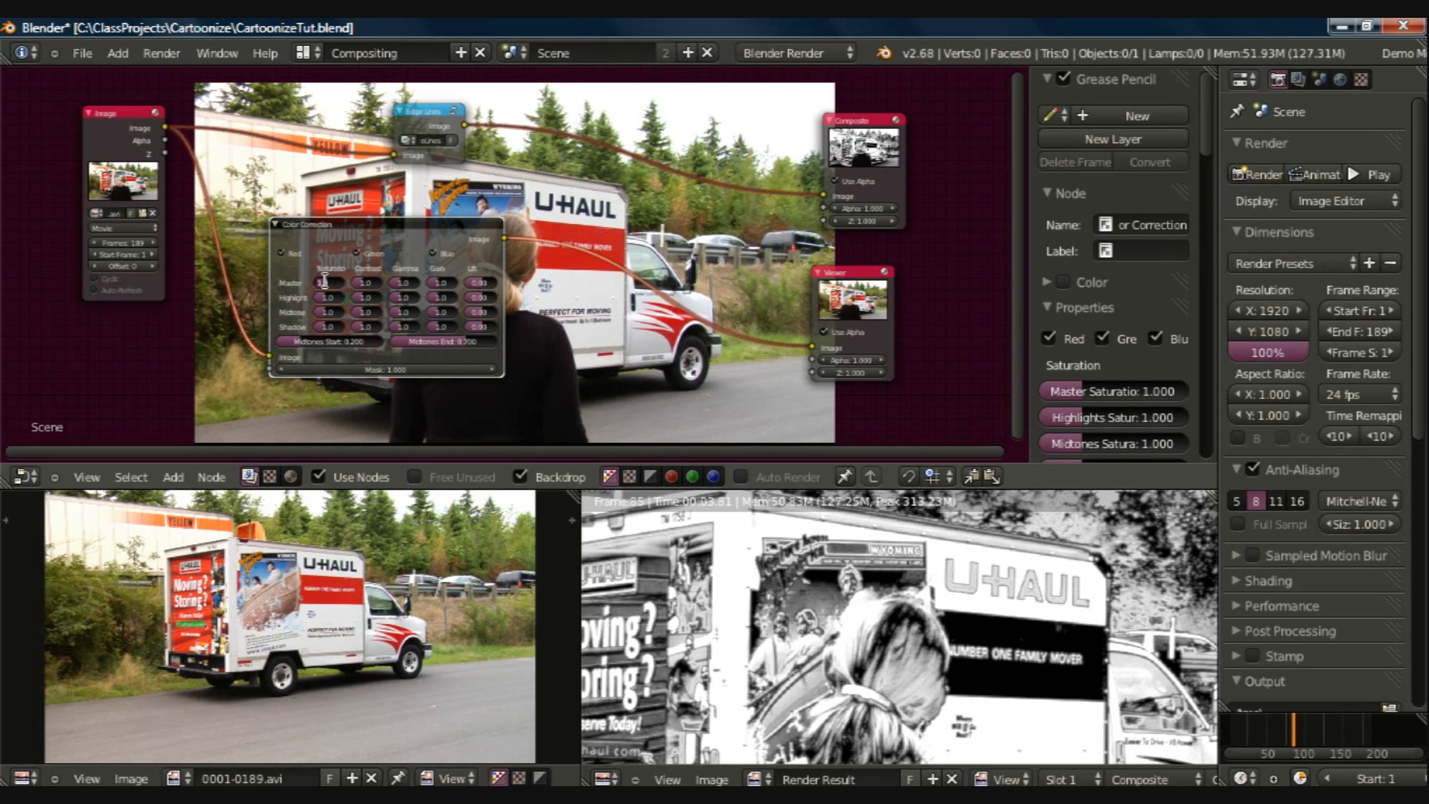
{"action": "type", "text": "2"}
{"action": "left_click", "coordinate": [350, 225]}
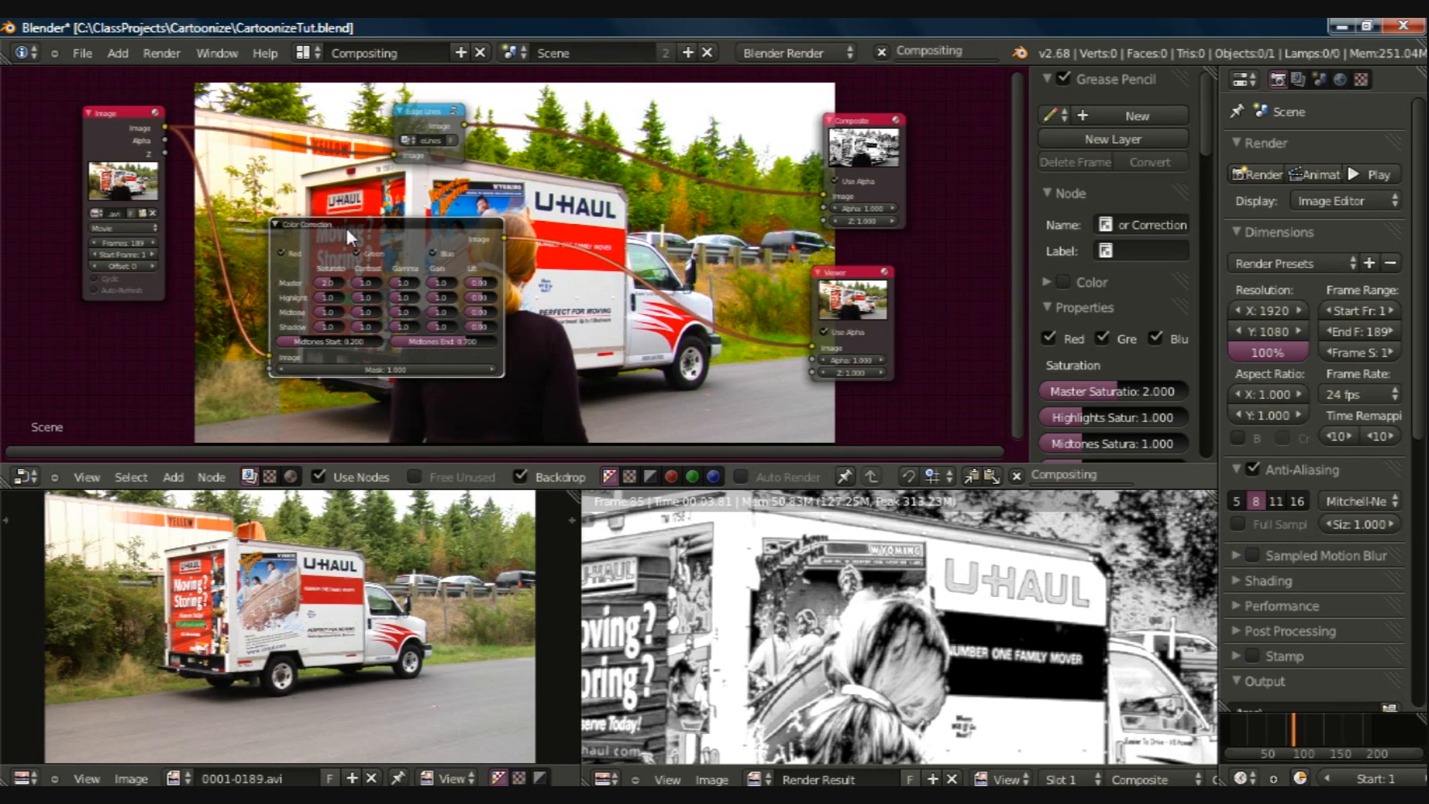
{"action": "left_click", "coordinate": [275, 223]}
{"action": "left_click", "coordinate": [275, 225]}
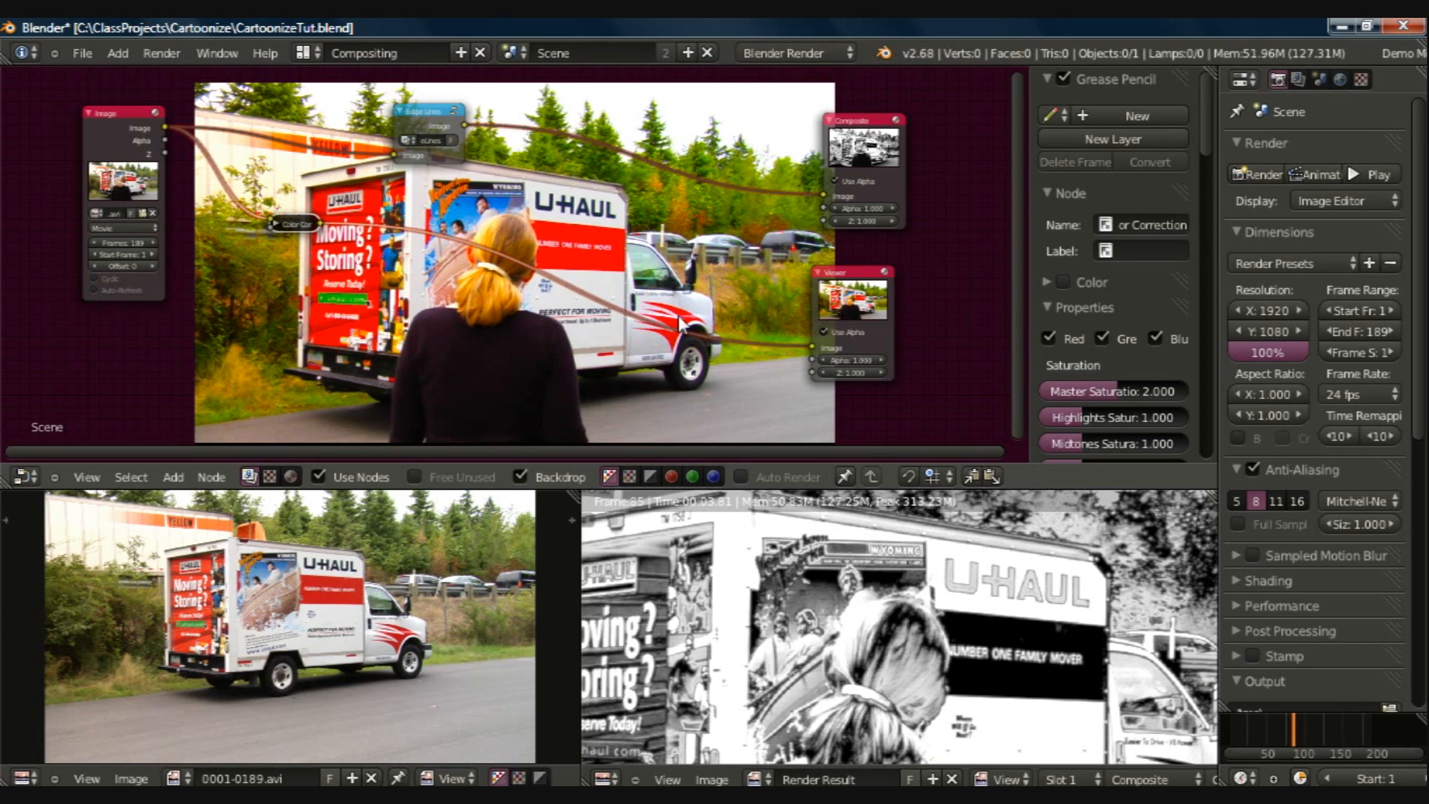
Step: Add an RGB Curves node on the link between the Color Correction node and the Viewer
{"action": "key", "text": "shift+a"}
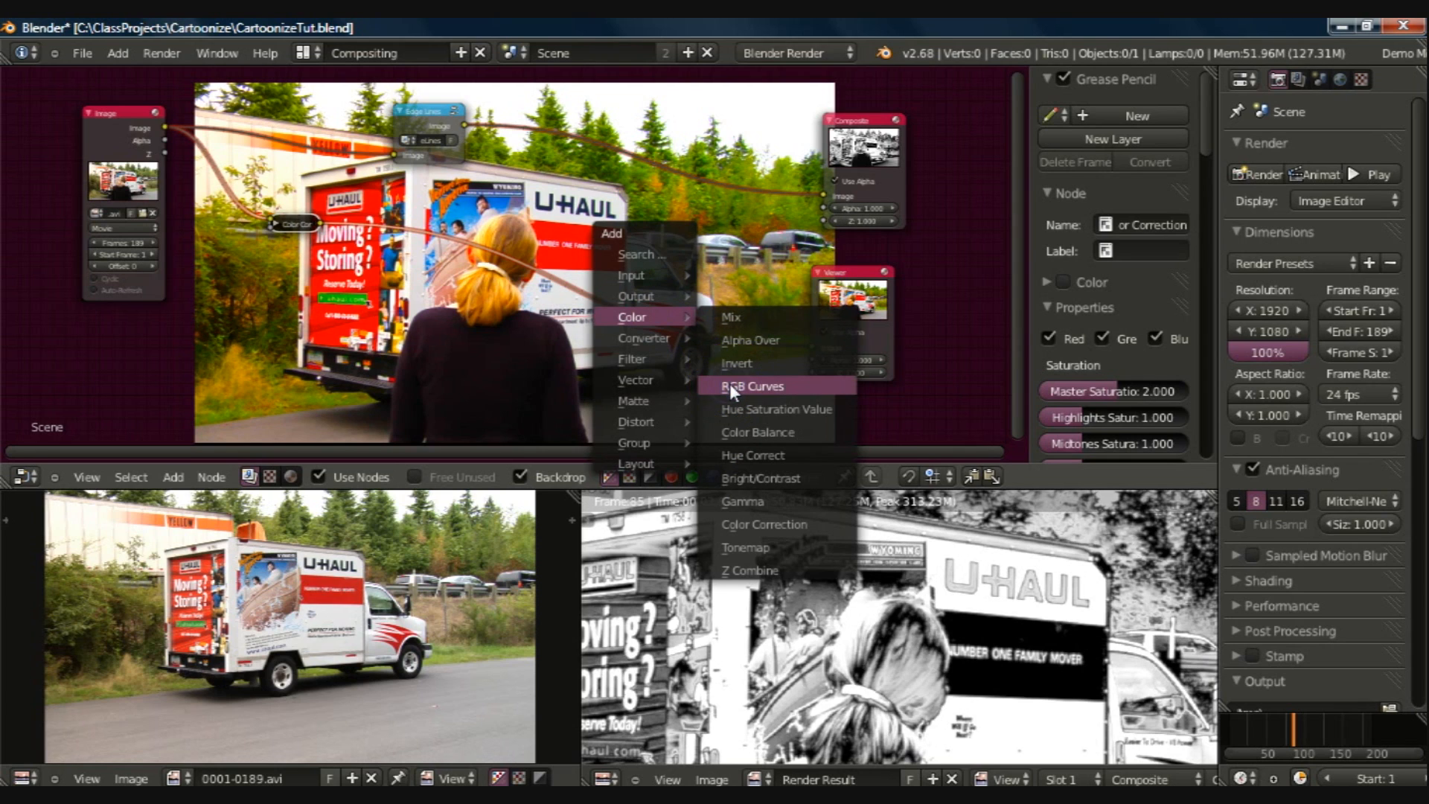
{"action": "left_click", "coordinate": [752, 385]}
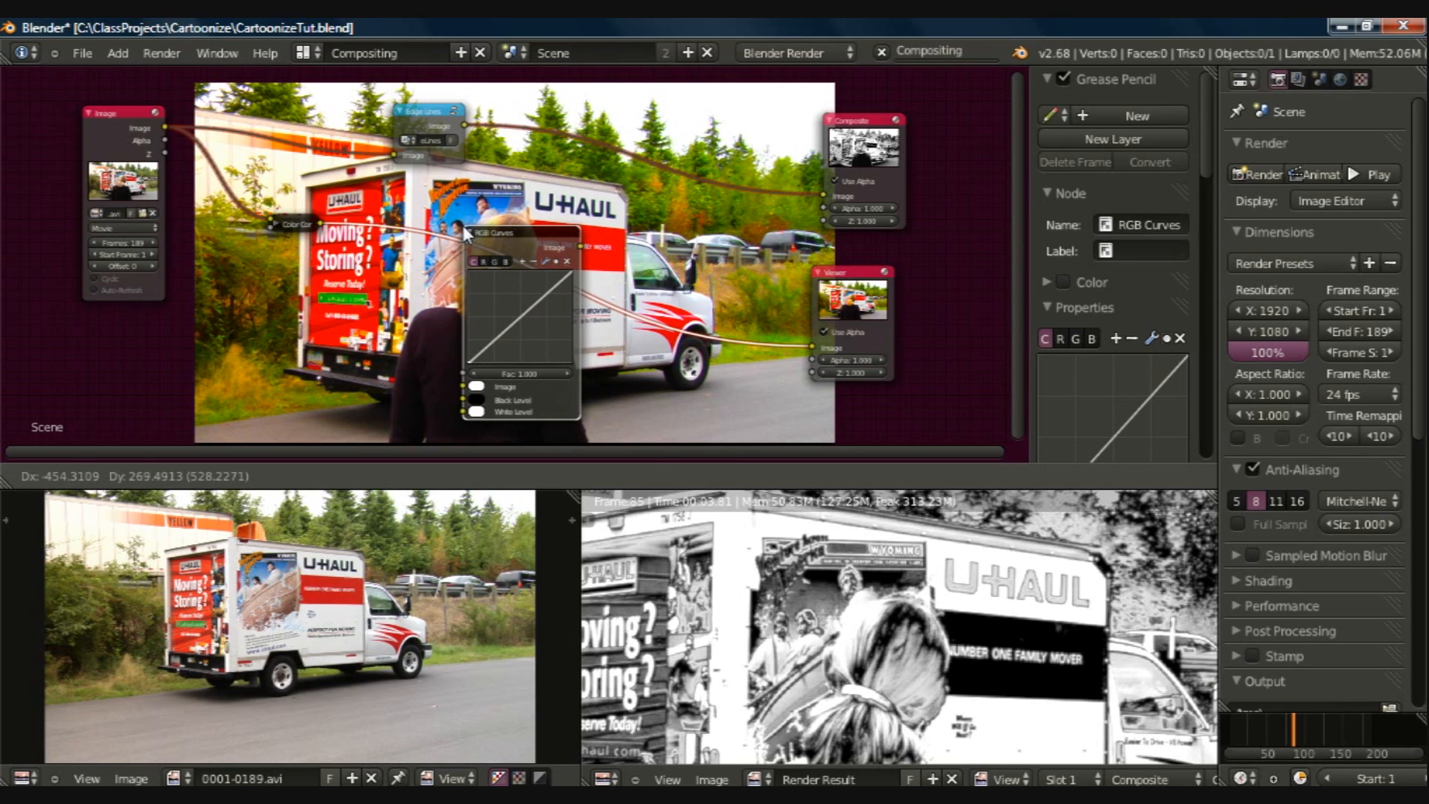
{"action": "left_click", "coordinate": [462, 225]}
{"action": "left_click", "coordinate": [564, 274]}
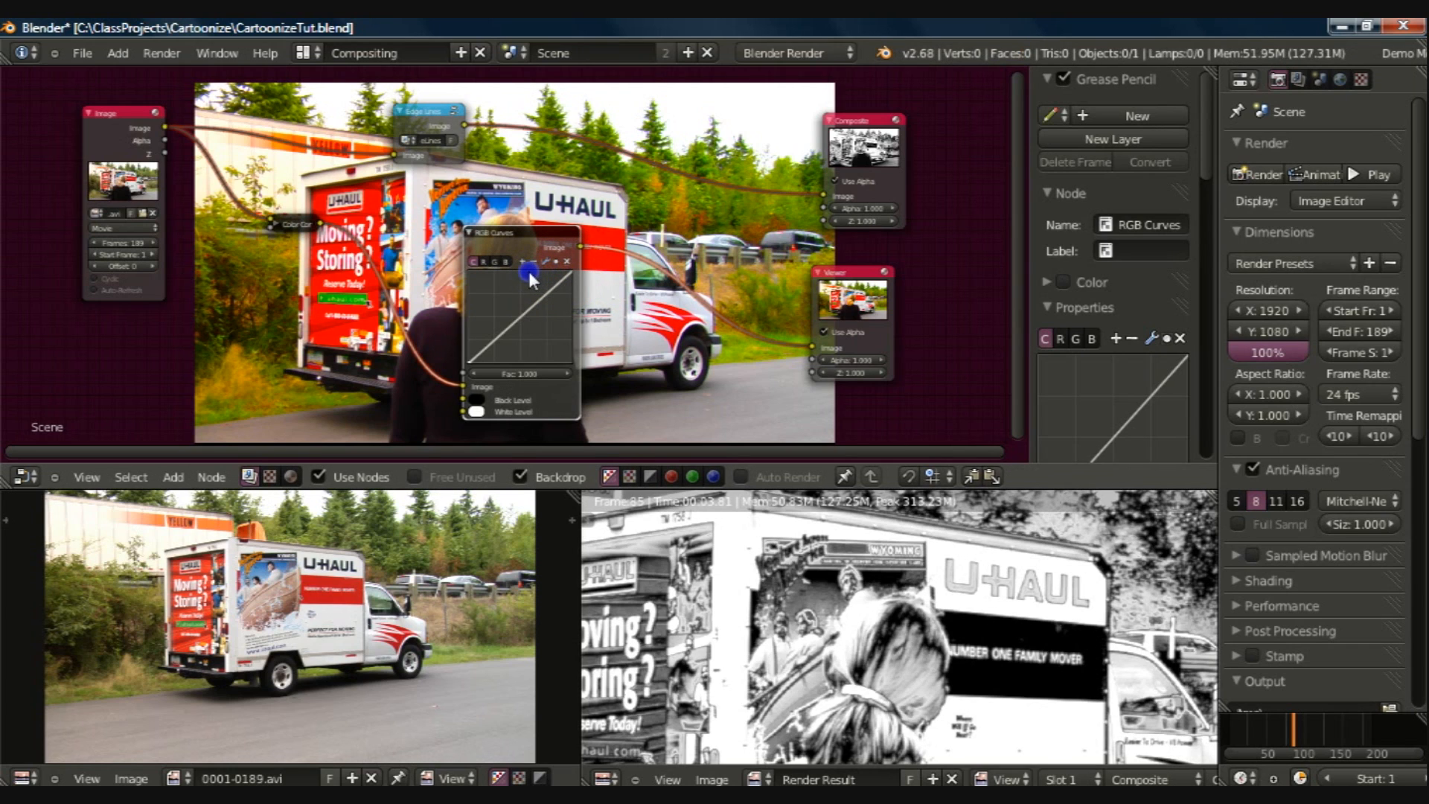
Step: Reshape the RGB curve into a steep high-contrast slope, moving its upper point to about X 0.54, Y 0.975
{"action": "left_click_drag", "start_coordinate": [570, 271], "coordinate": [524, 266]}
{"action": "left_click_drag", "start_coordinate": [467, 363], "coordinate": [518, 335]}
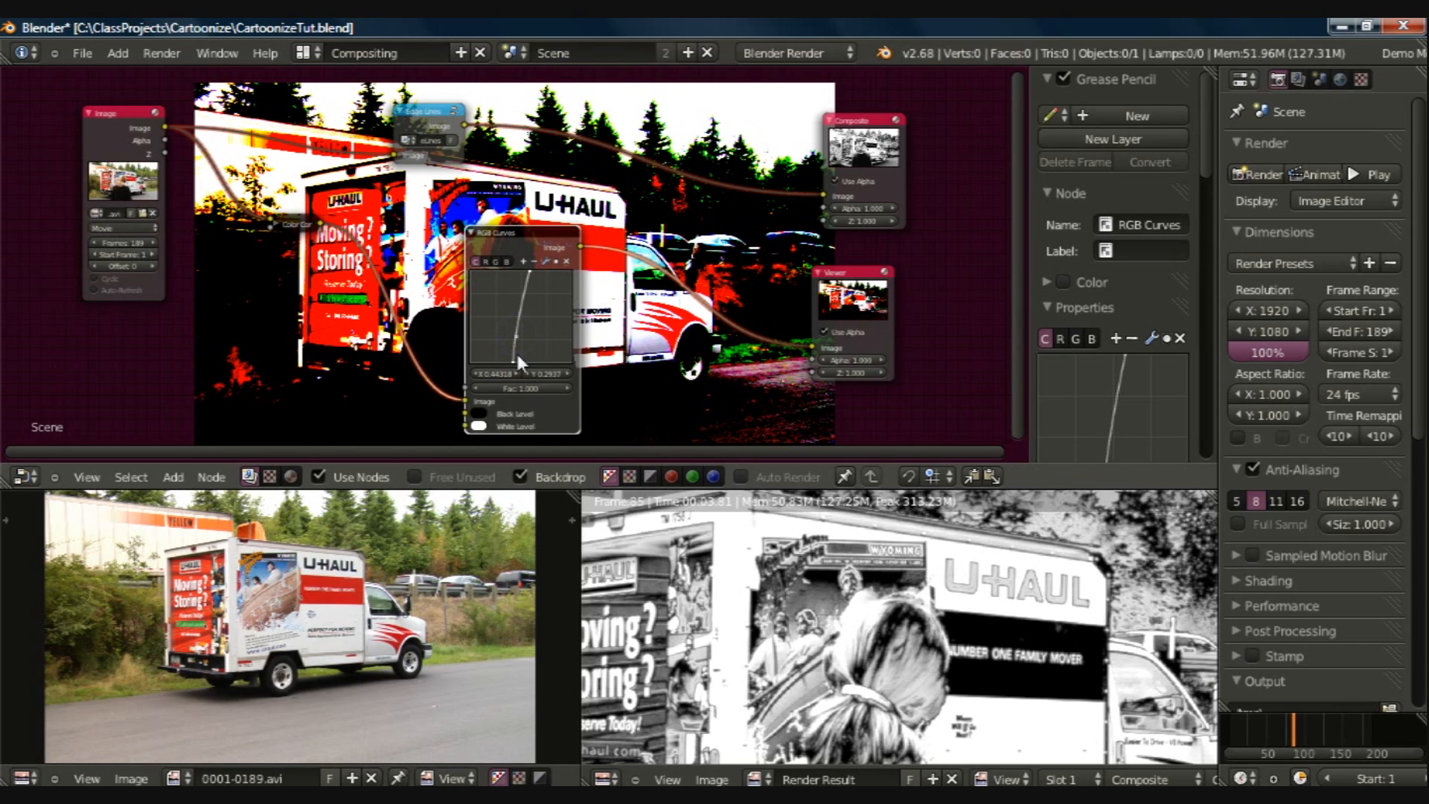
{"action": "left_click", "coordinate": [513, 364]}
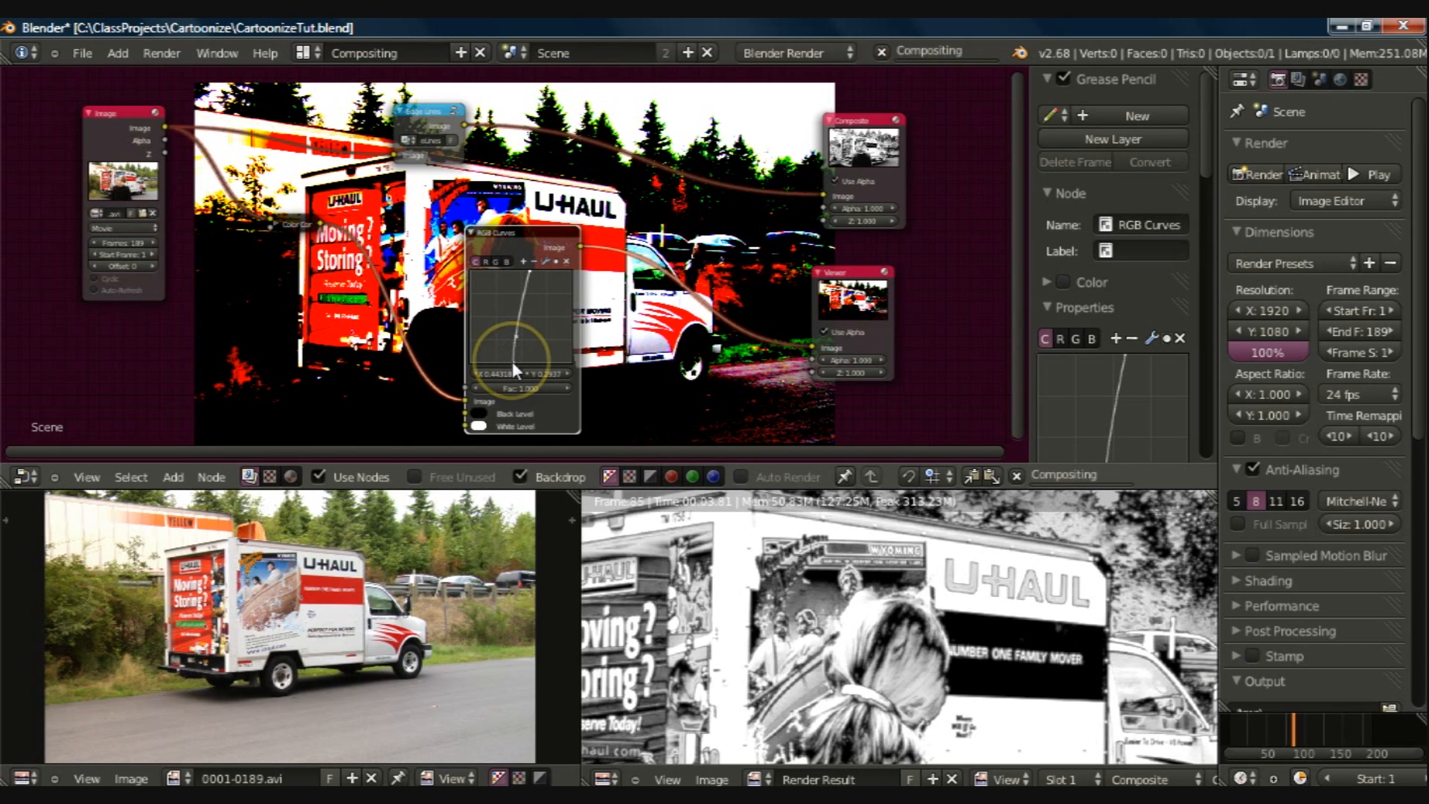
{"action": "left_click", "coordinate": [513, 362]}
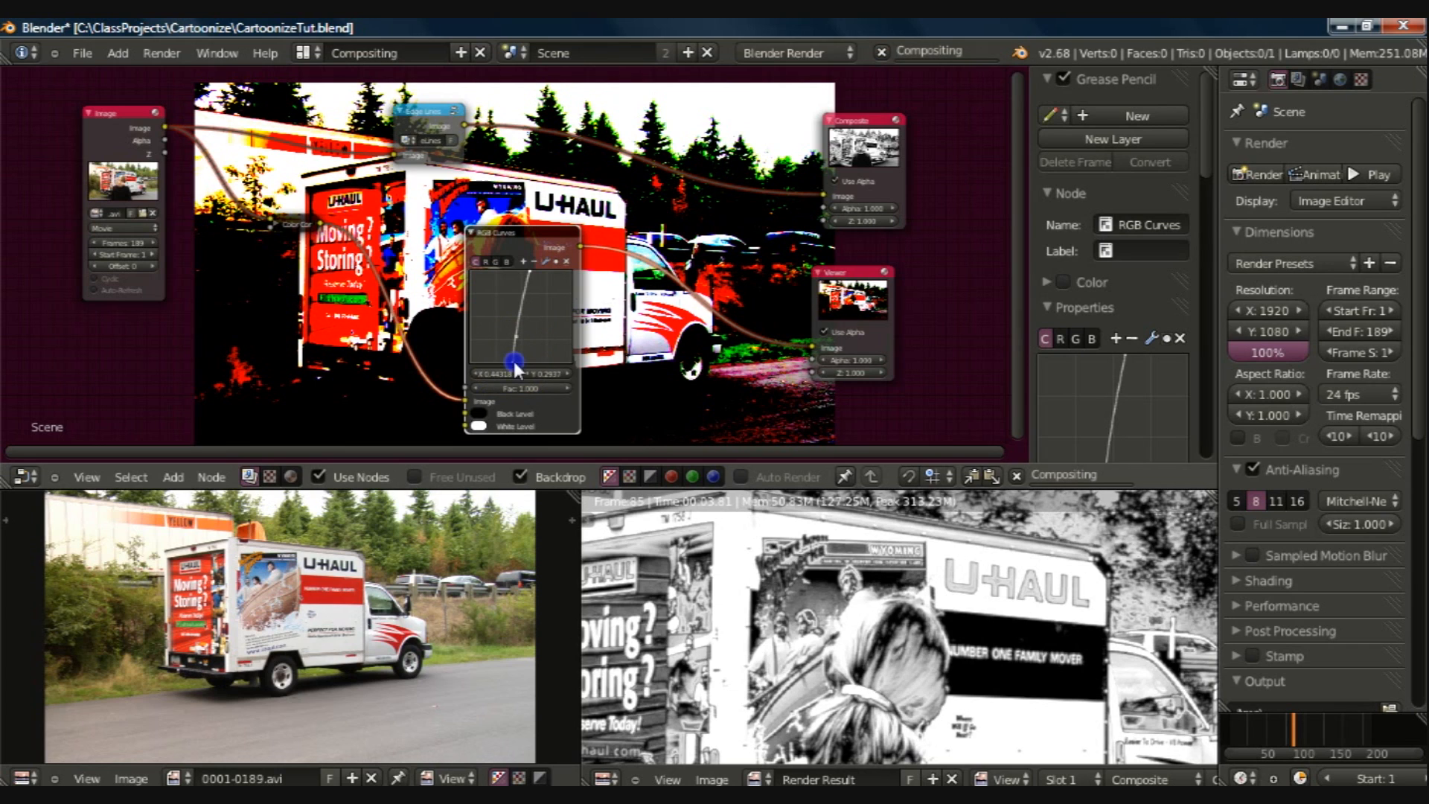
{"action": "left_click_drag", "start_coordinate": [514, 363], "coordinate": [515, 365]}
{"action": "left_click", "coordinate": [531, 274]}
{"action": "left_click", "coordinate": [532, 275]}
{"action": "left_click_drag", "start_coordinate": [530, 275], "coordinate": [525, 276]}
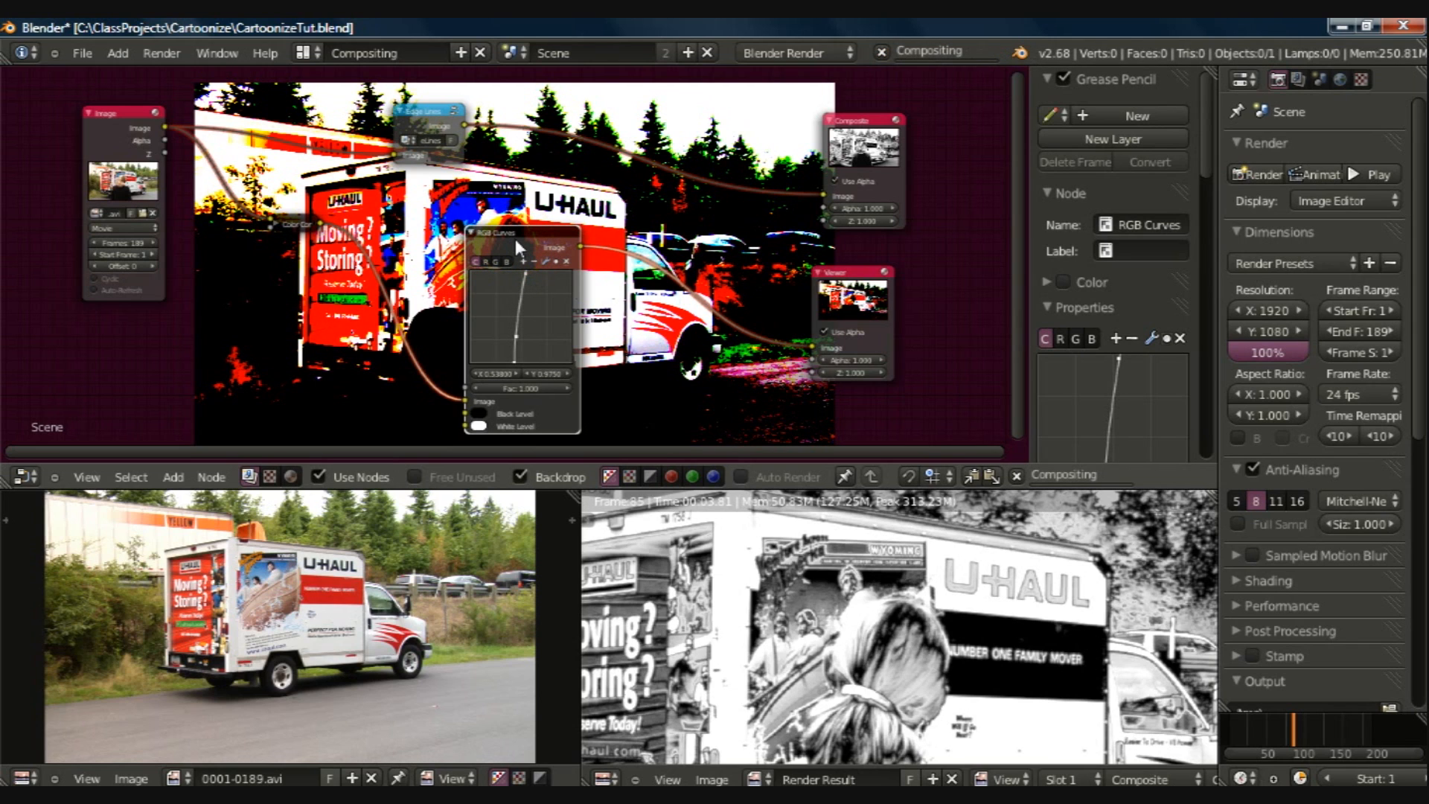
Step: Collapse the RGB Curves node in line with the Color Correction node and save the file
{"action": "left_click", "coordinate": [473, 235]}
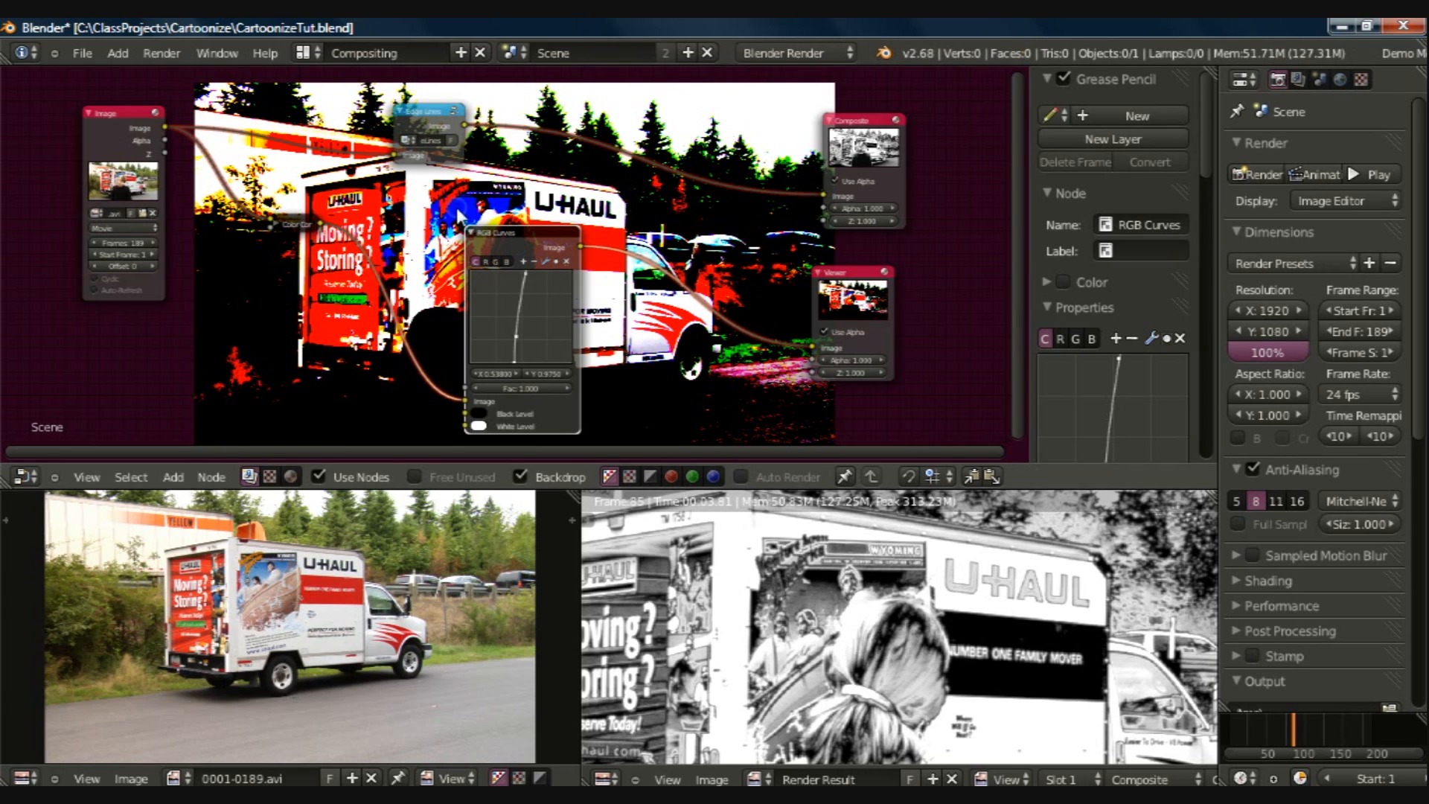
{"action": "key", "text": "g"}
{"action": "left_click", "coordinate": [440, 195]}
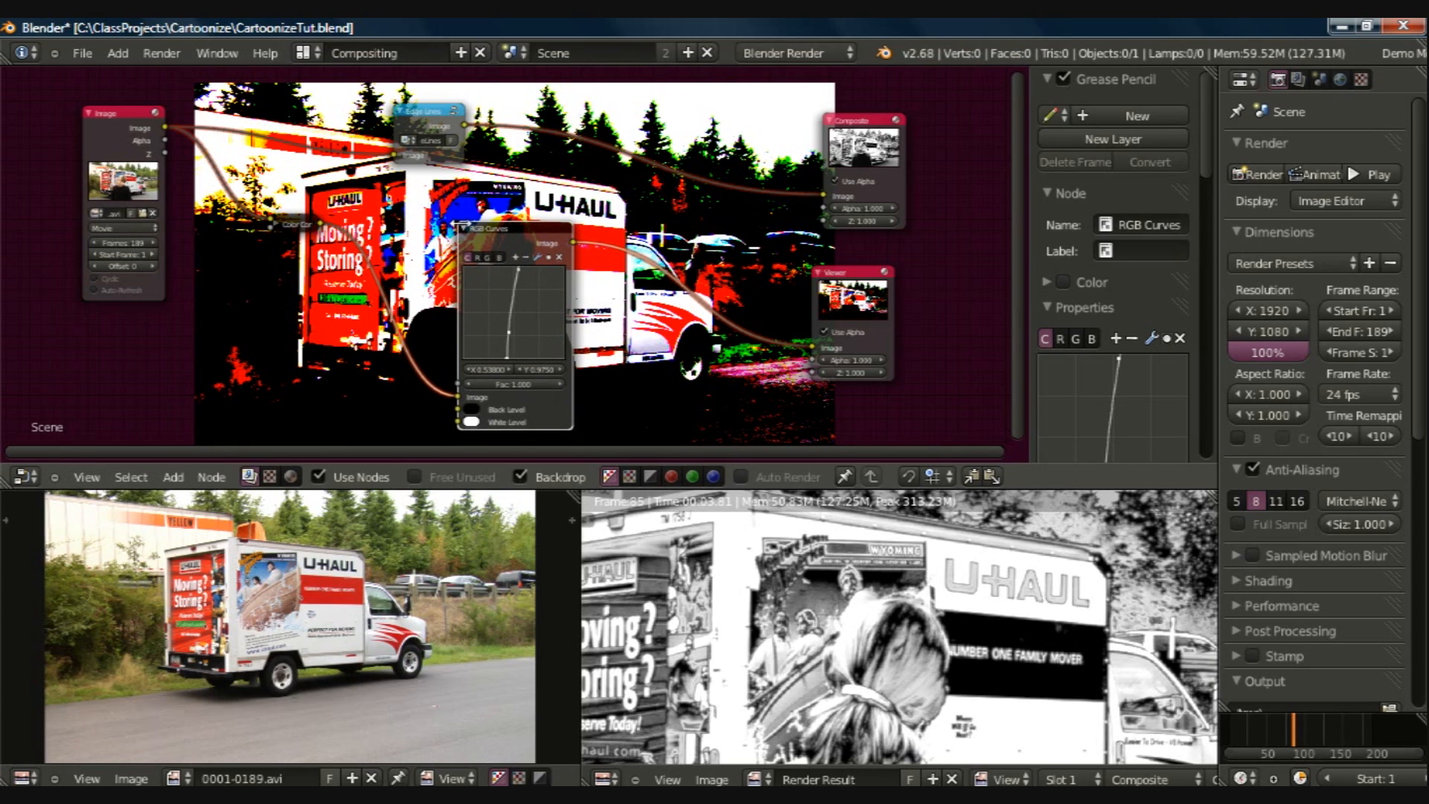
{"action": "left_click", "coordinate": [464, 228]}
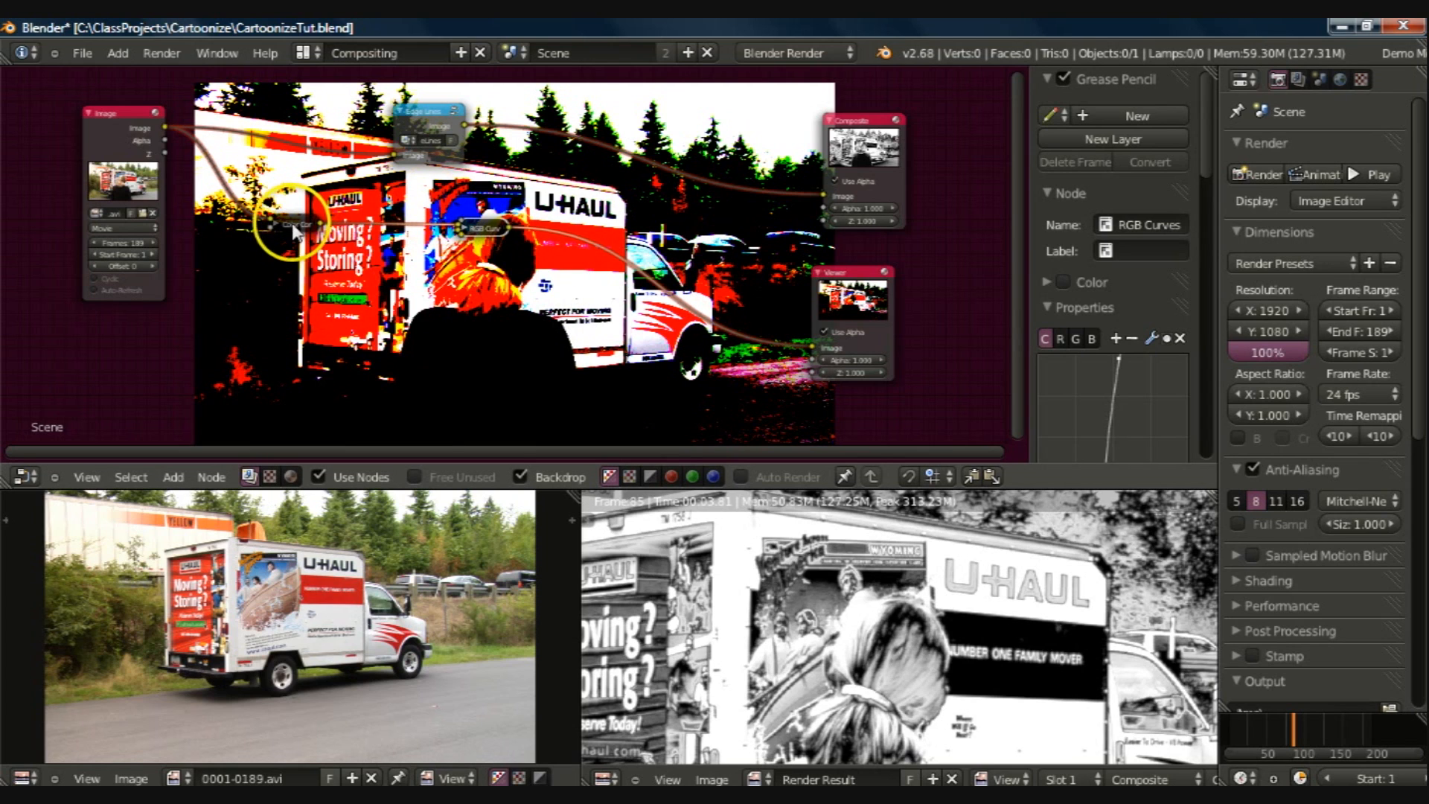
{"action": "key", "text": "ctrl+s"}
Step: Insert a Bilateral Blur node before the Viewer, with Color Correction feeding its Image input and RGB Curves its Determinator
{"action": "scroll", "coordinate": [519, 300], "scroll_direction": "up", "scroll_amount": 2}
{"action": "middle_click_drag", "start_coordinate": [519, 300], "coordinate": [554, 291], "text": "ctrl"}
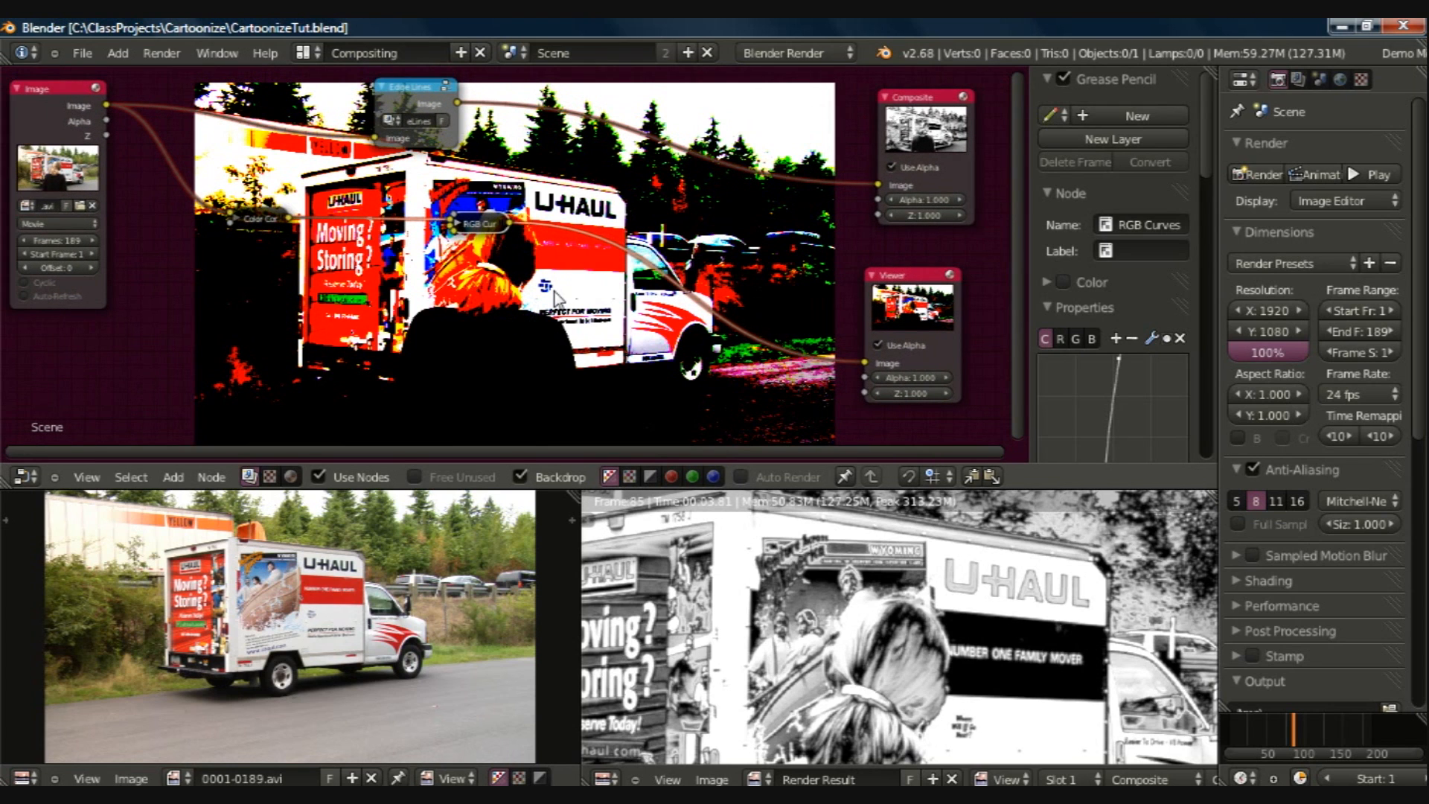
{"action": "key", "text": "shift+a"}
{"action": "mouse_move", "coordinate": [555, 294]}
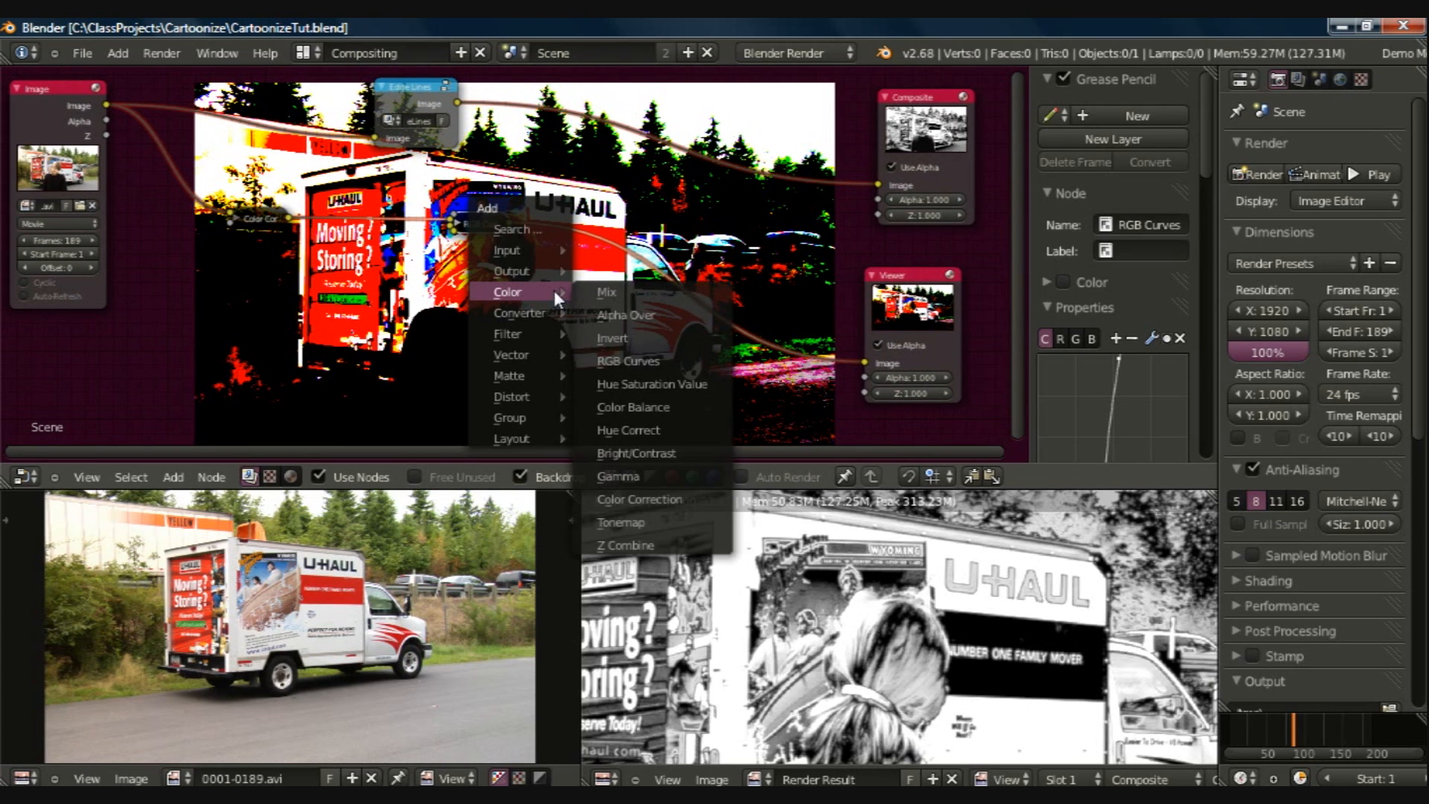
{"action": "mouse_move", "coordinate": [535, 332]}
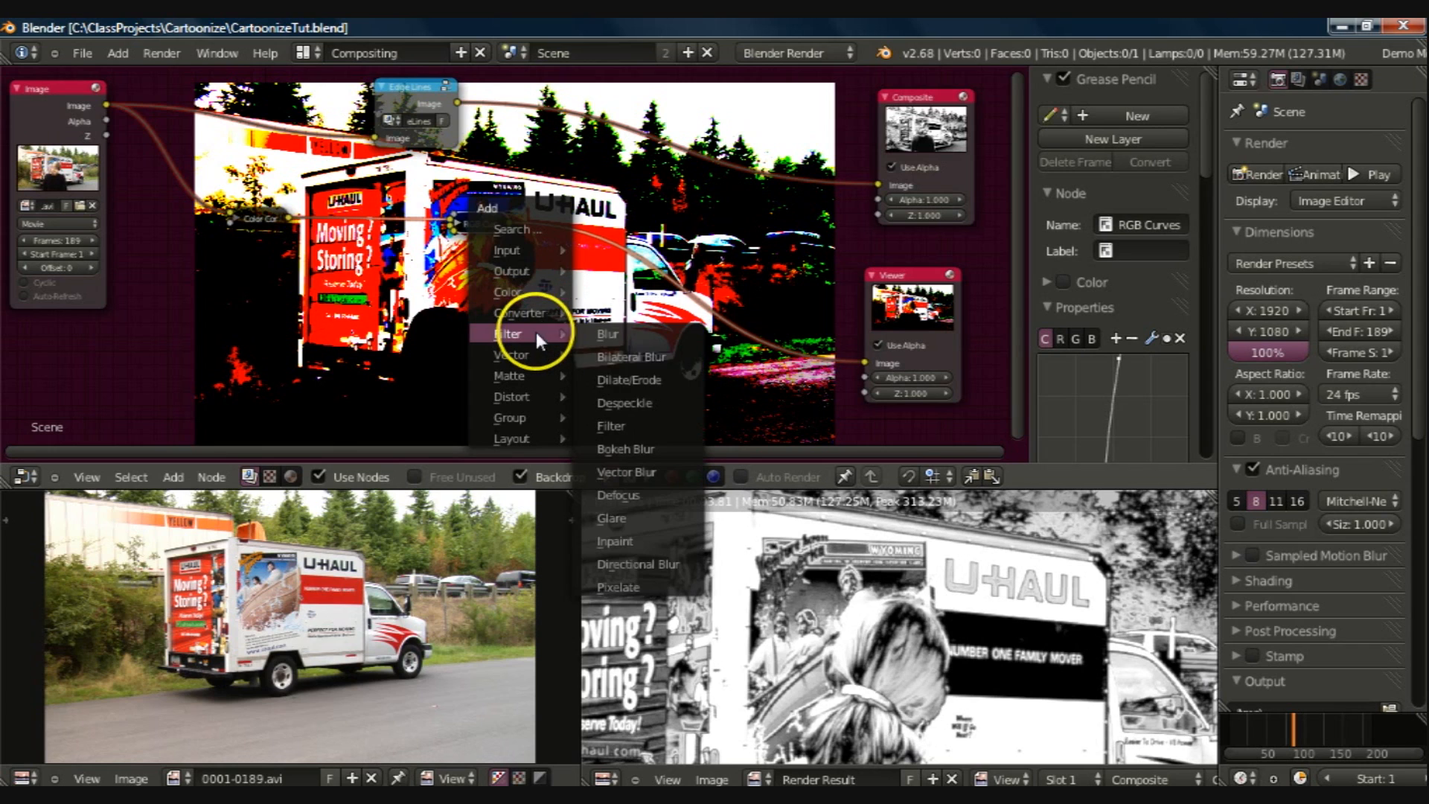
{"action": "left_click", "coordinate": [615, 357]}
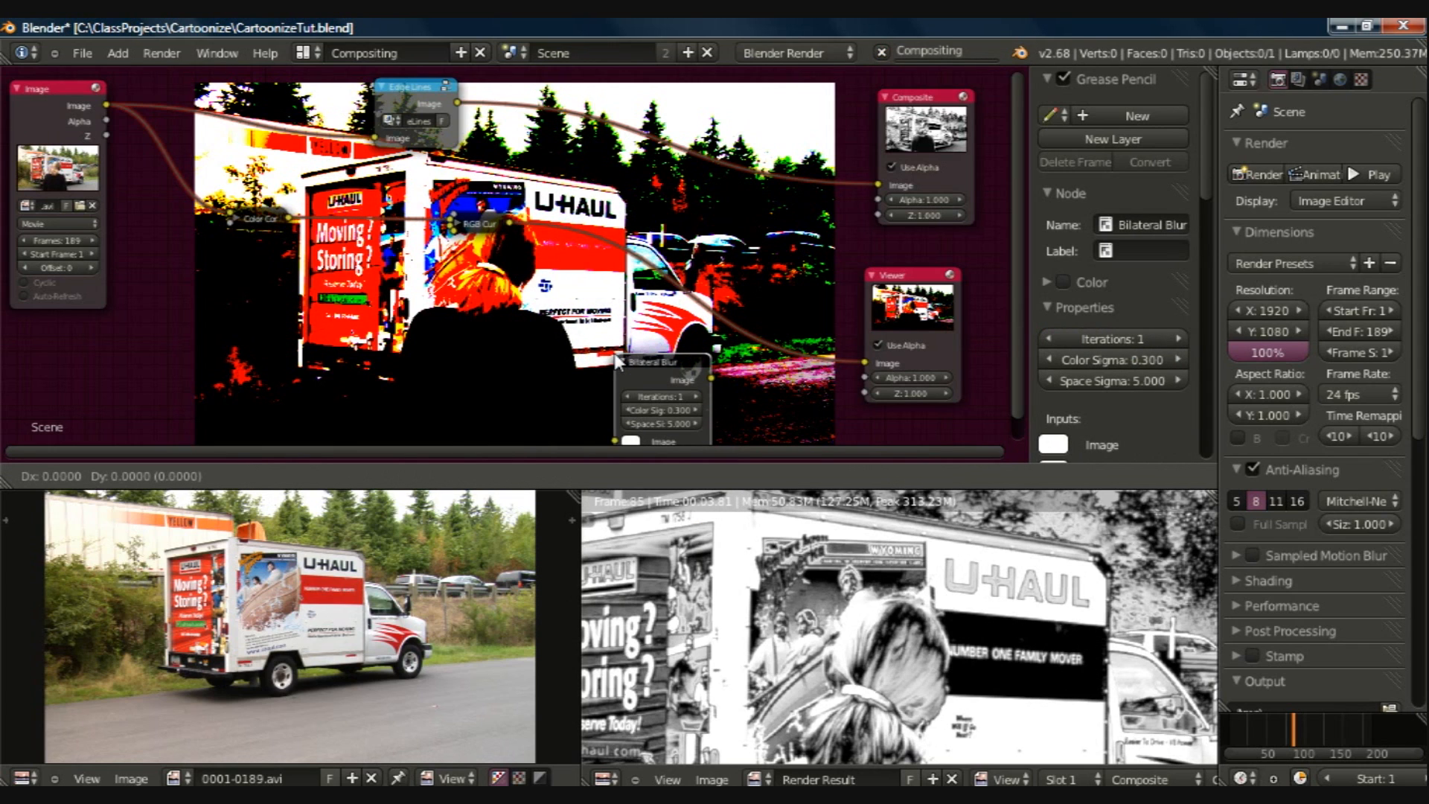
{"action": "left_click", "coordinate": [593, 247]}
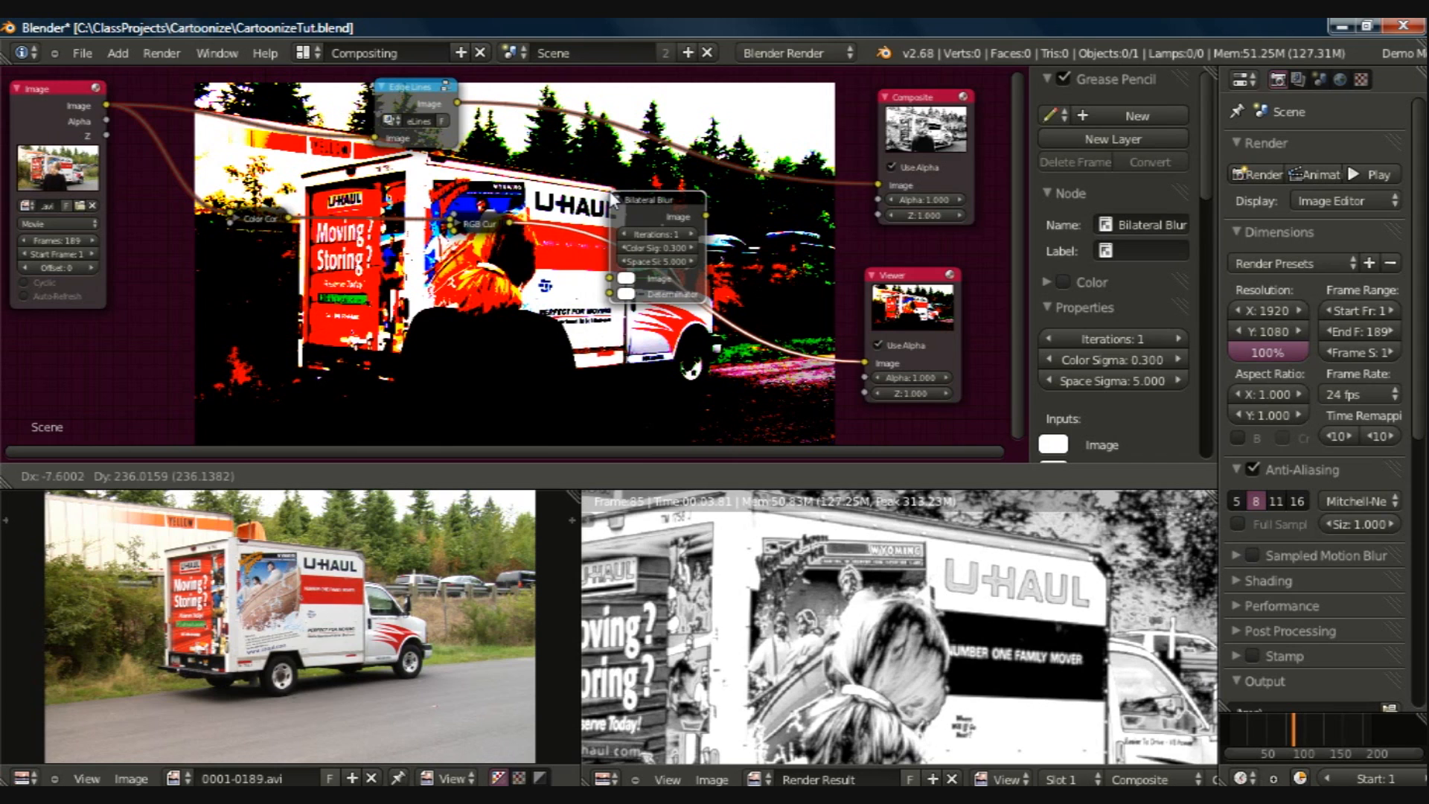
{"action": "left_click", "coordinate": [613, 199]}
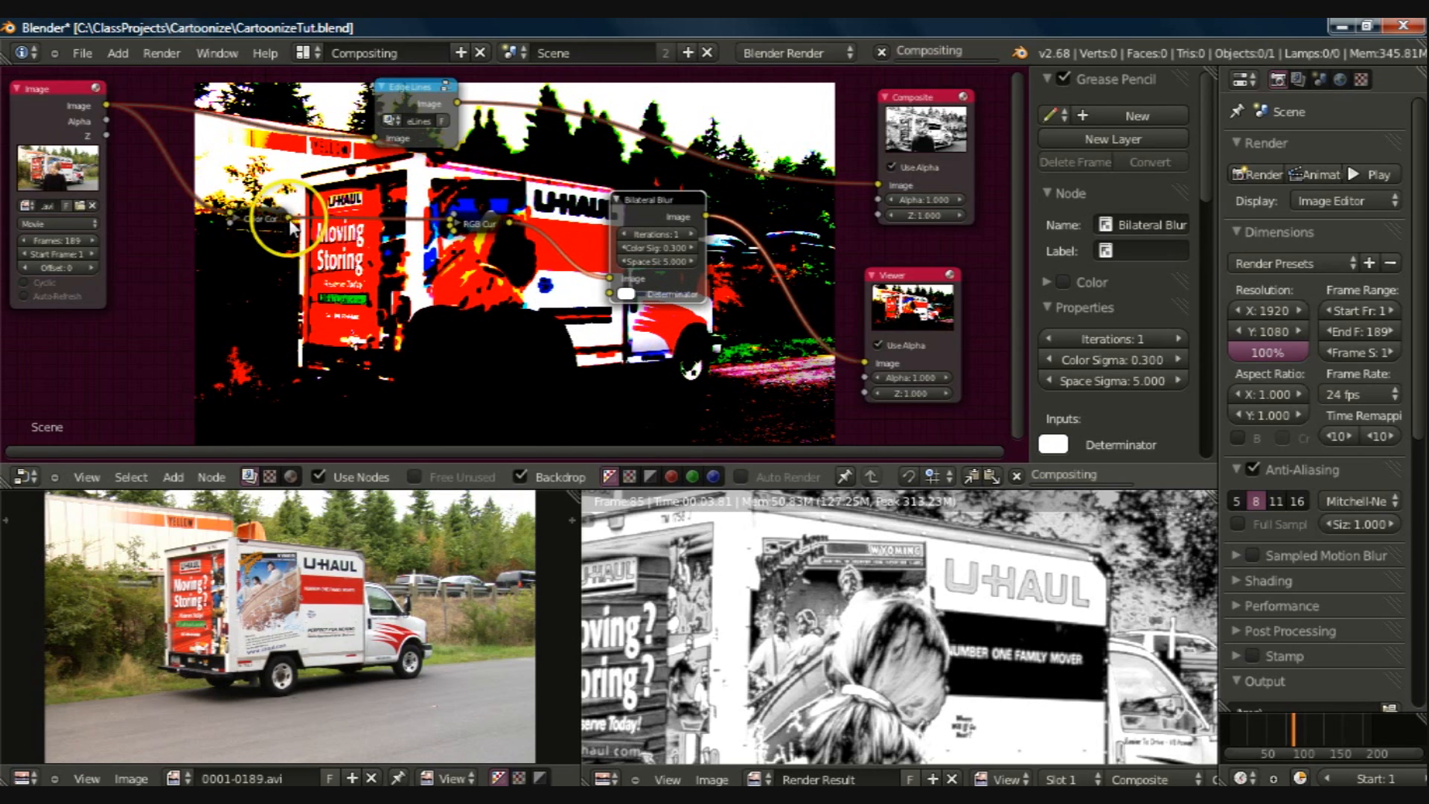
{"action": "left_click_drag", "start_coordinate": [319, 214], "coordinate": [610, 277]}
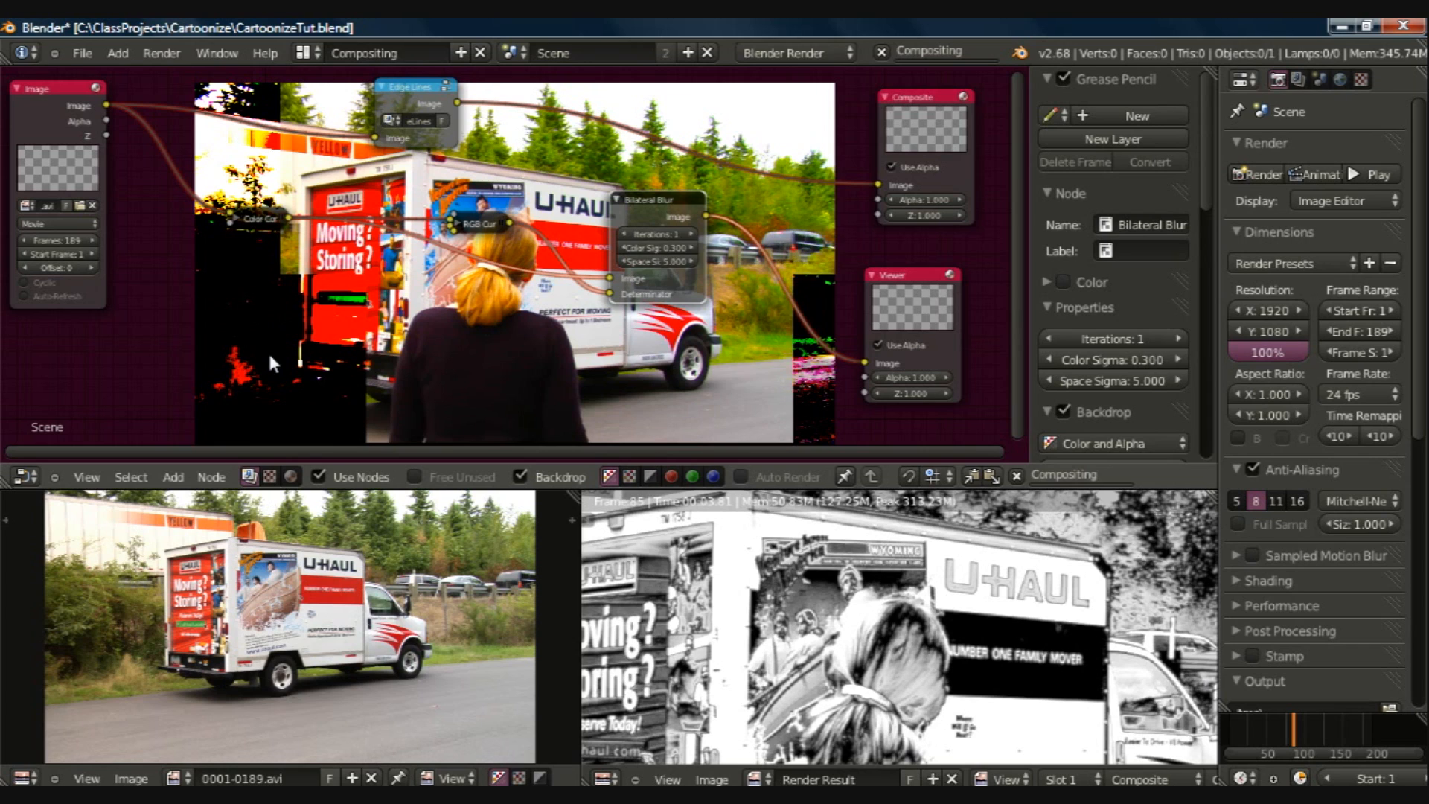
Step: Set the Bilateral Blur's Iterations to 3 and Space Sigma to 3
{"action": "left_click", "coordinate": [689, 233]}
{"action": "left_click", "coordinate": [690, 234]}
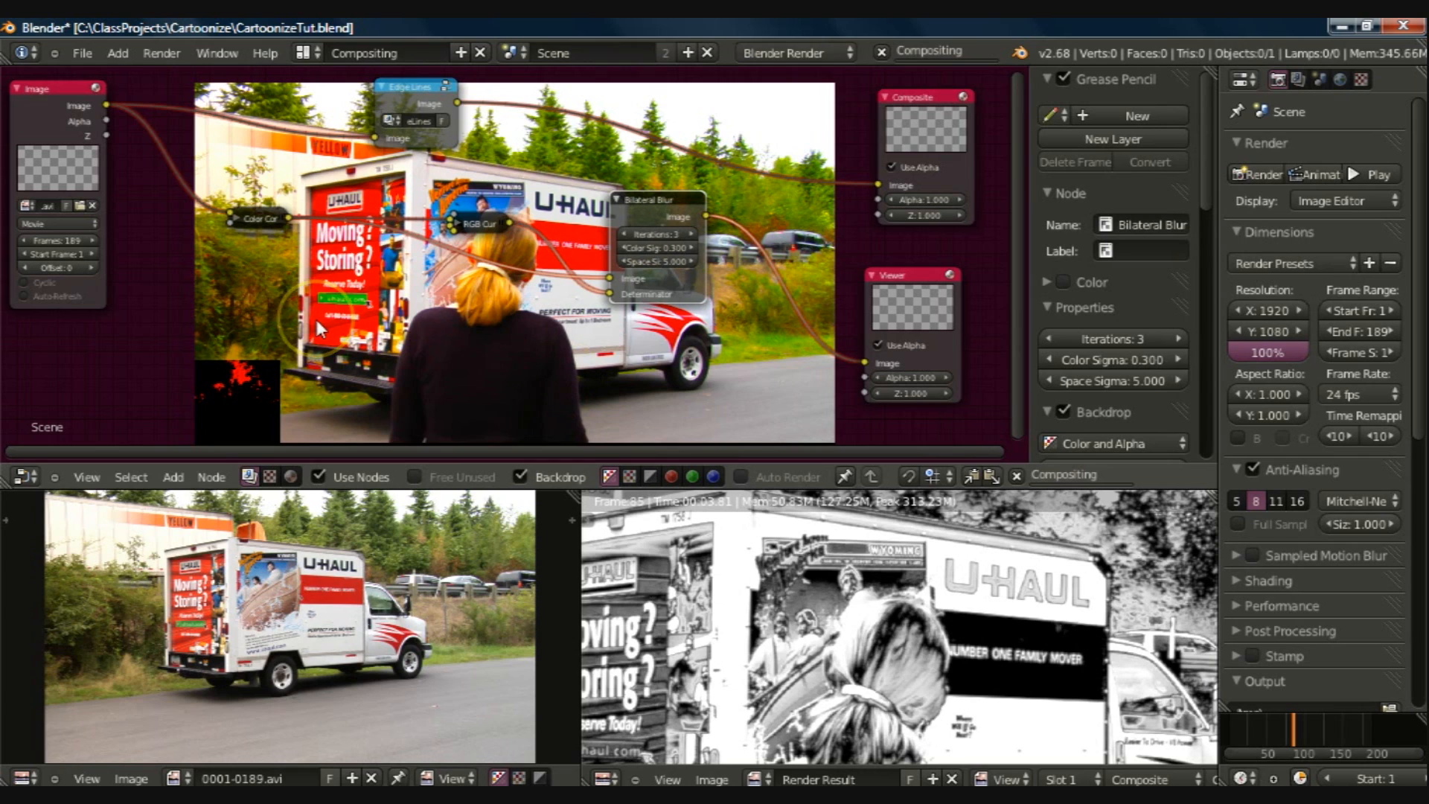
{"action": "left_click", "coordinate": [667, 260]}
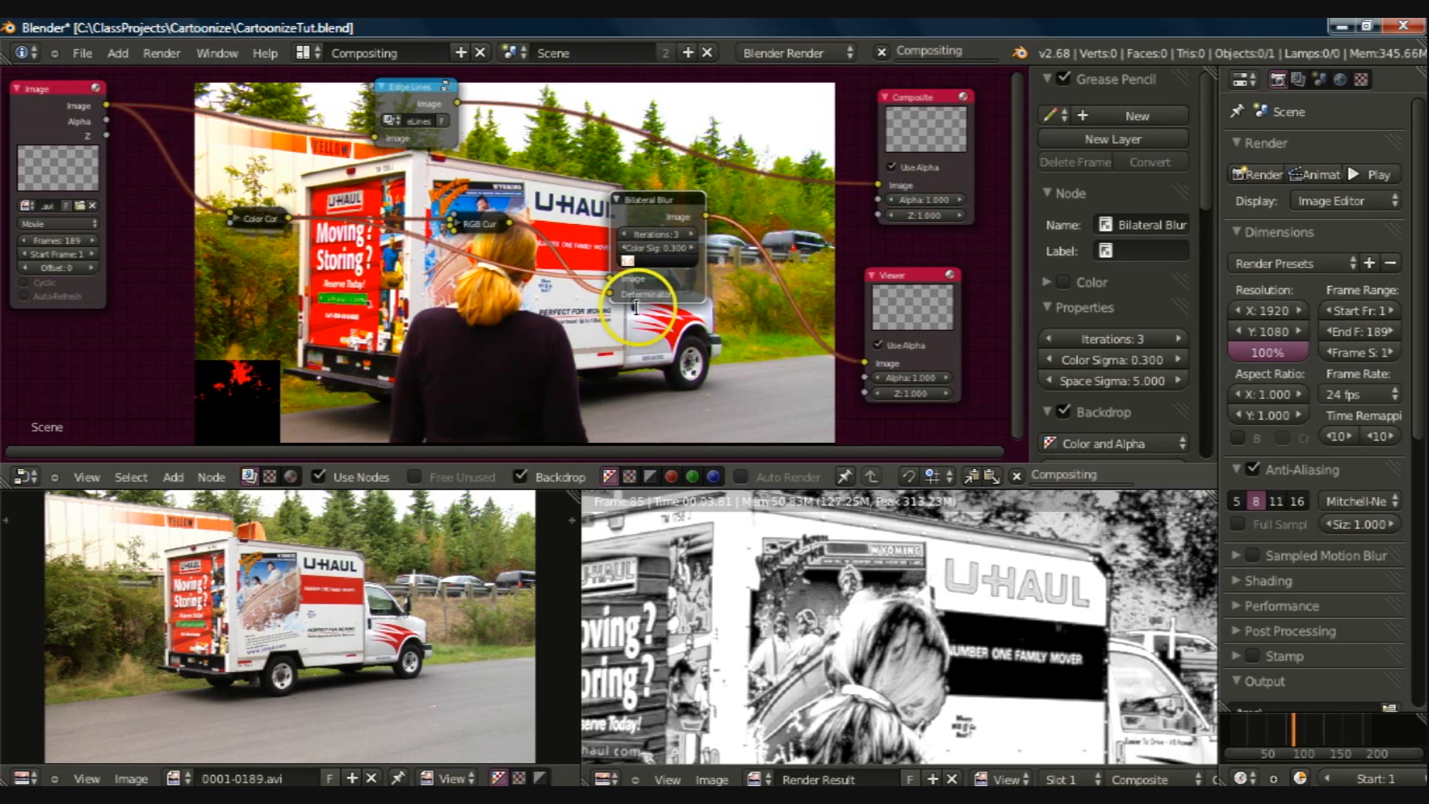
{"action": "type", "text": "3"}
{"action": "key", "text": "Return"}
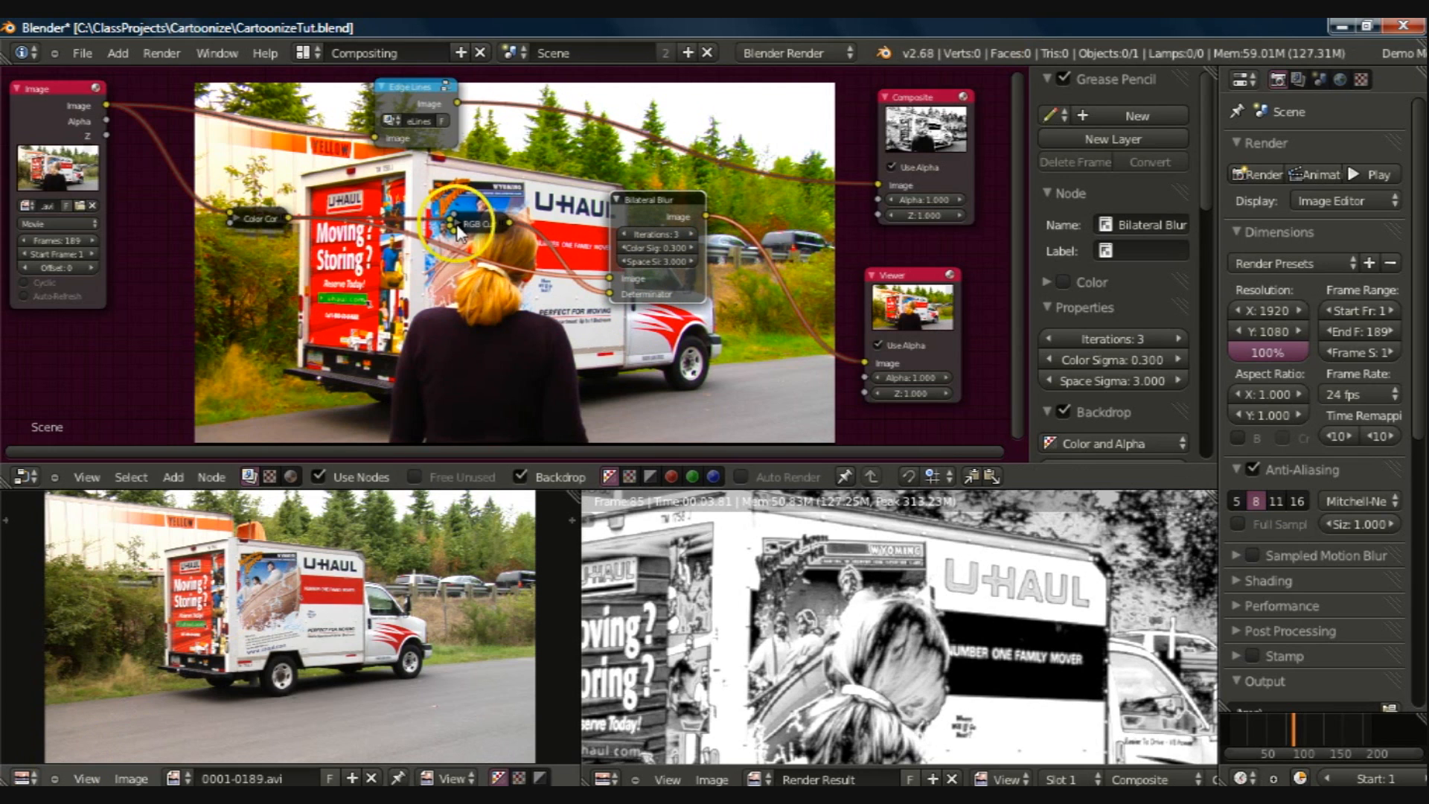
Step: Expand and raise the RGB Curves node, then refine its lower curve points, placing the middle one at about X 0.45, Y 0.27
{"action": "left_click", "coordinate": [459, 223]}
{"action": "left_click_drag", "start_coordinate": [472, 220], "coordinate": [427, 141]}
{"action": "left_click", "coordinate": [466, 305]}
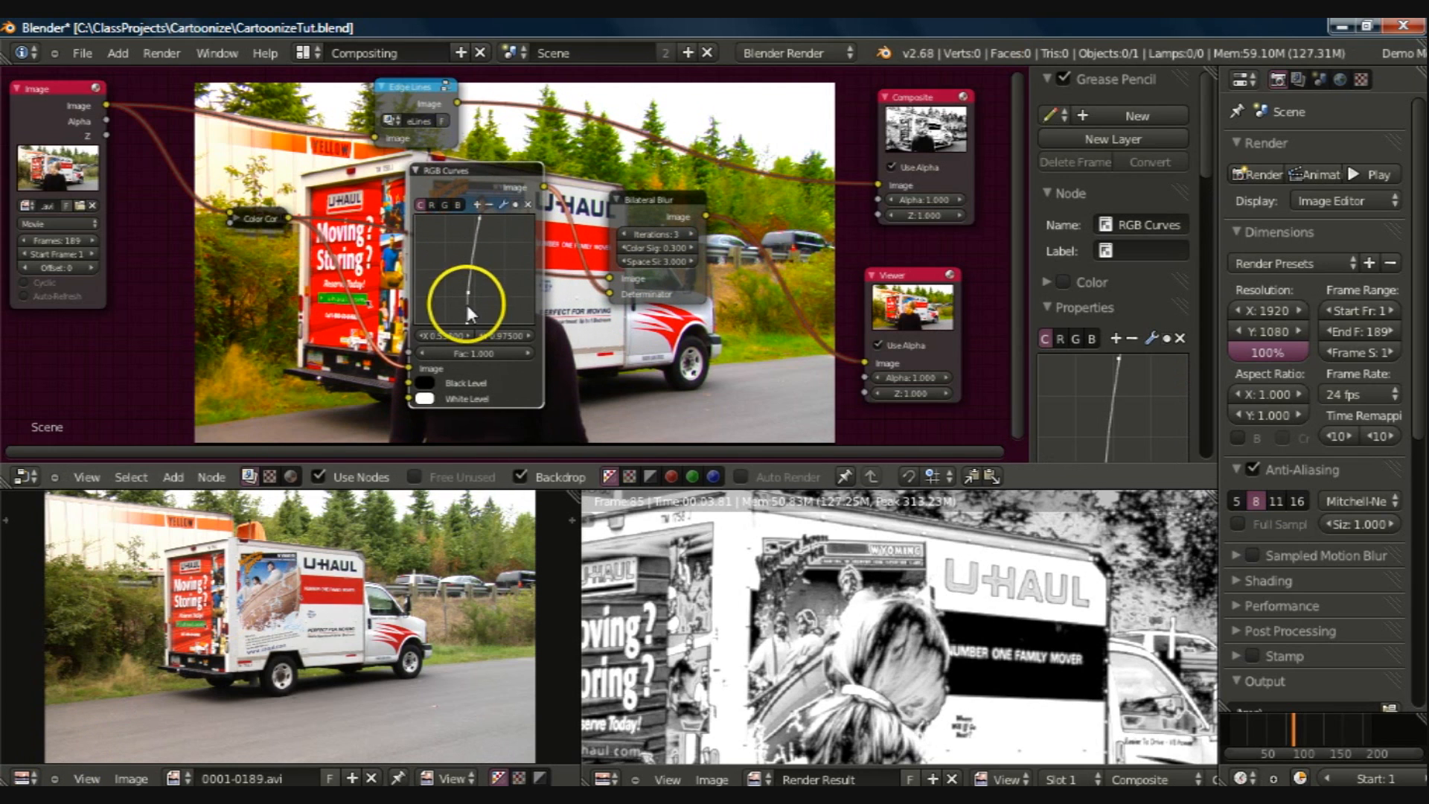
{"action": "left_click", "coordinate": [468, 325]}
{"action": "left_click", "coordinate": [467, 290]}
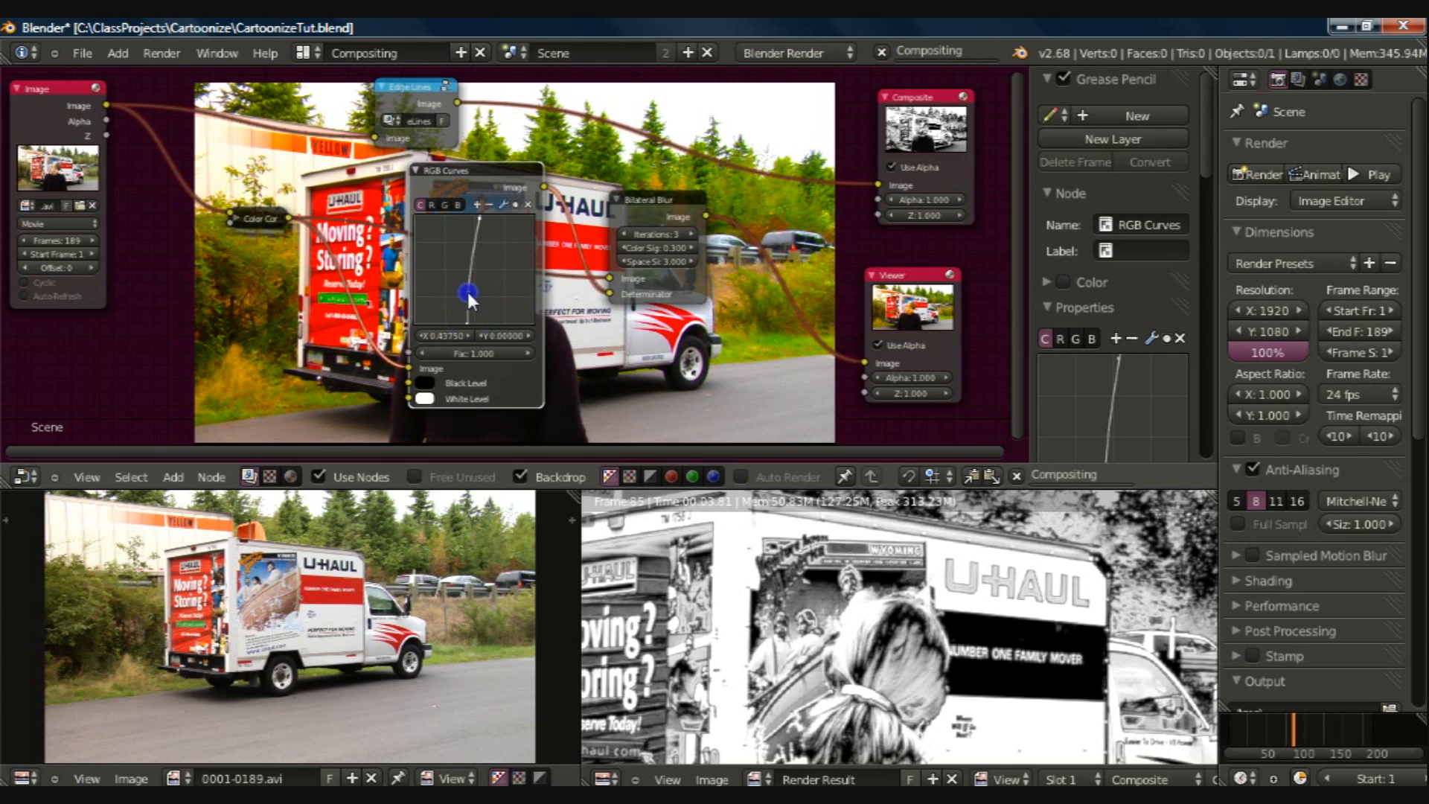
{"action": "left_click_drag", "start_coordinate": [469, 291], "coordinate": [469, 297]}
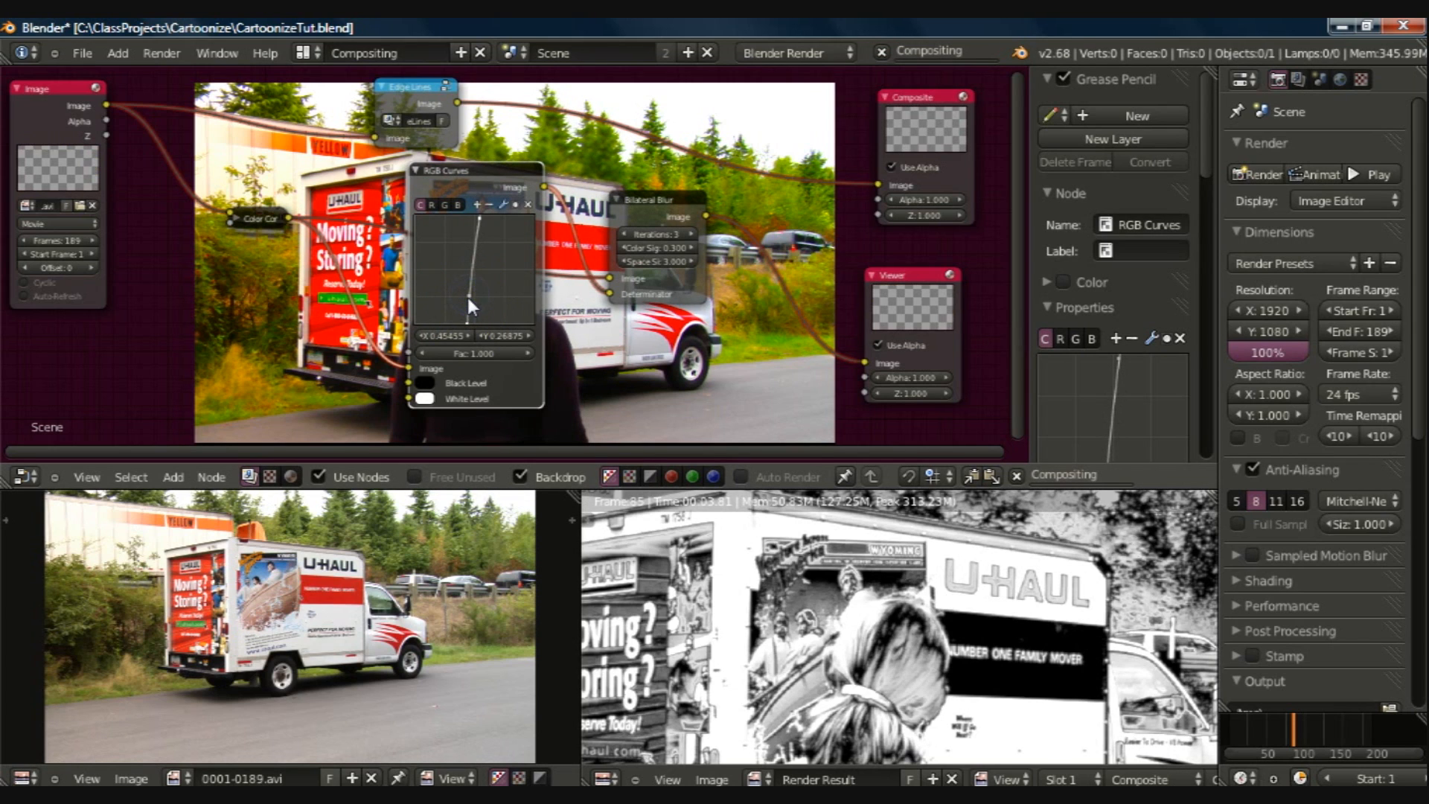
{"action": "left_click", "coordinate": [467, 320]}
{"action": "left_click_drag", "start_coordinate": [469, 325], "coordinate": [465, 324]}
Step: Switch to the Default screen layout and display the Viewer Node in its image editor
{"action": "key", "text": "ctrl+Right"}
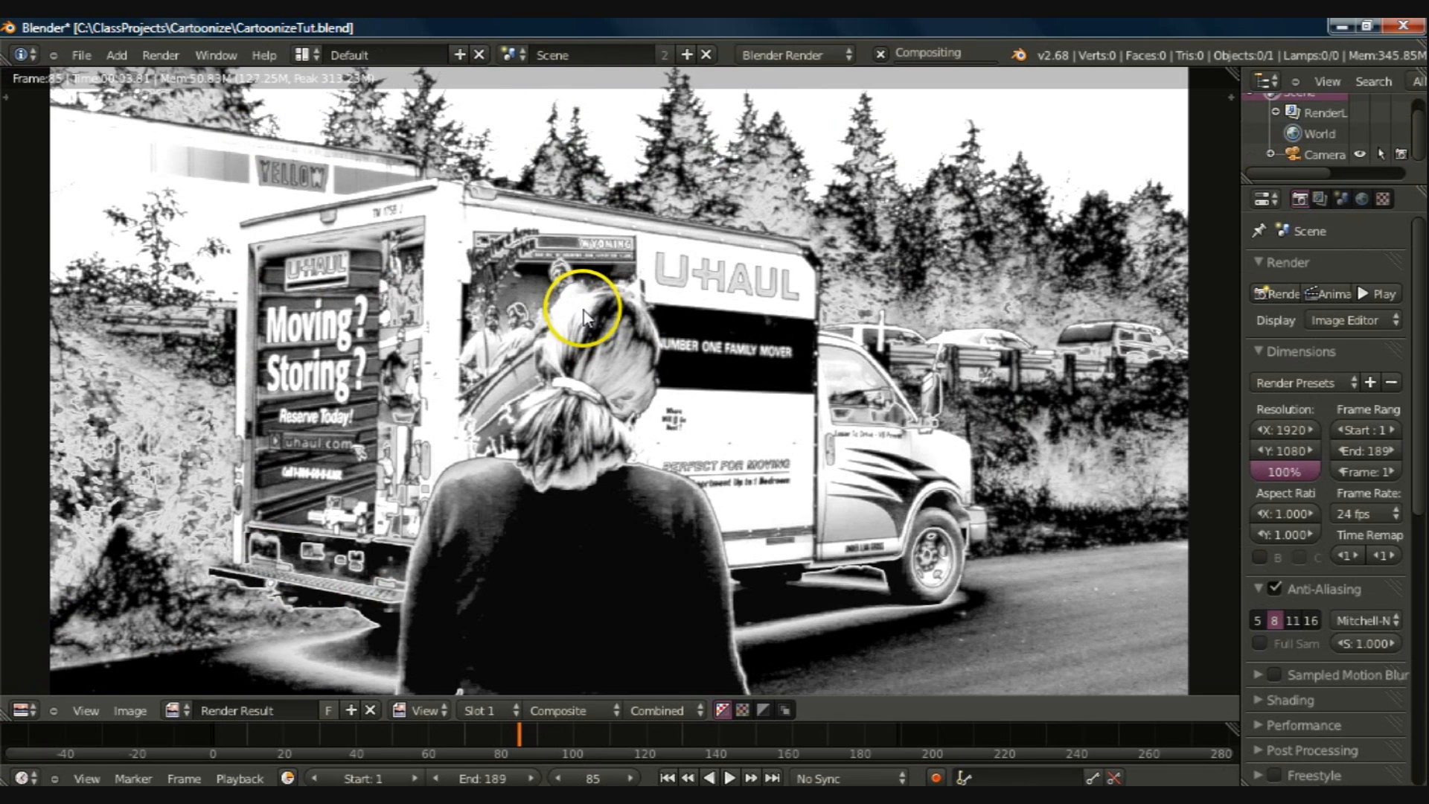
{"action": "left_click", "coordinate": [181, 709]}
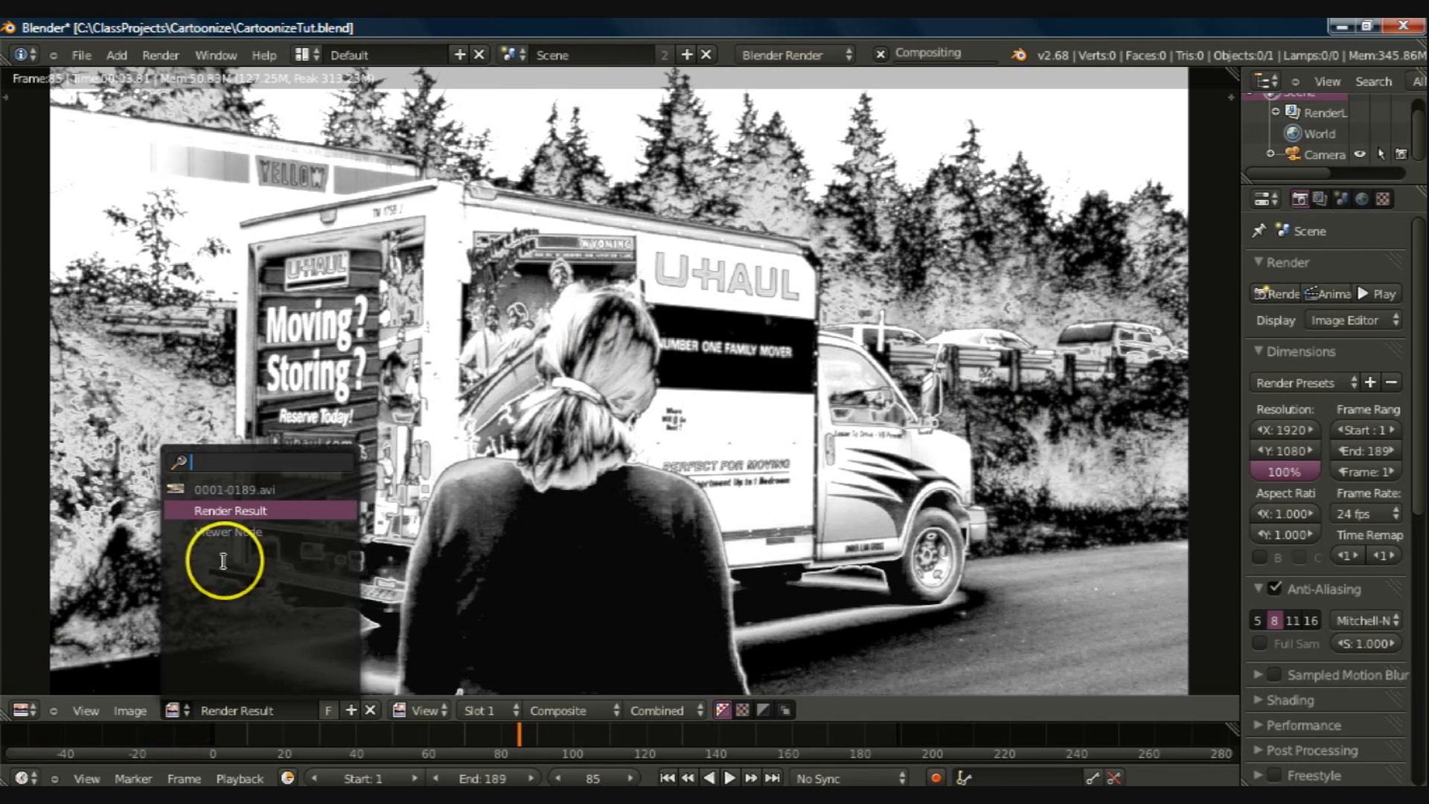
{"action": "left_click", "coordinate": [223, 529]}
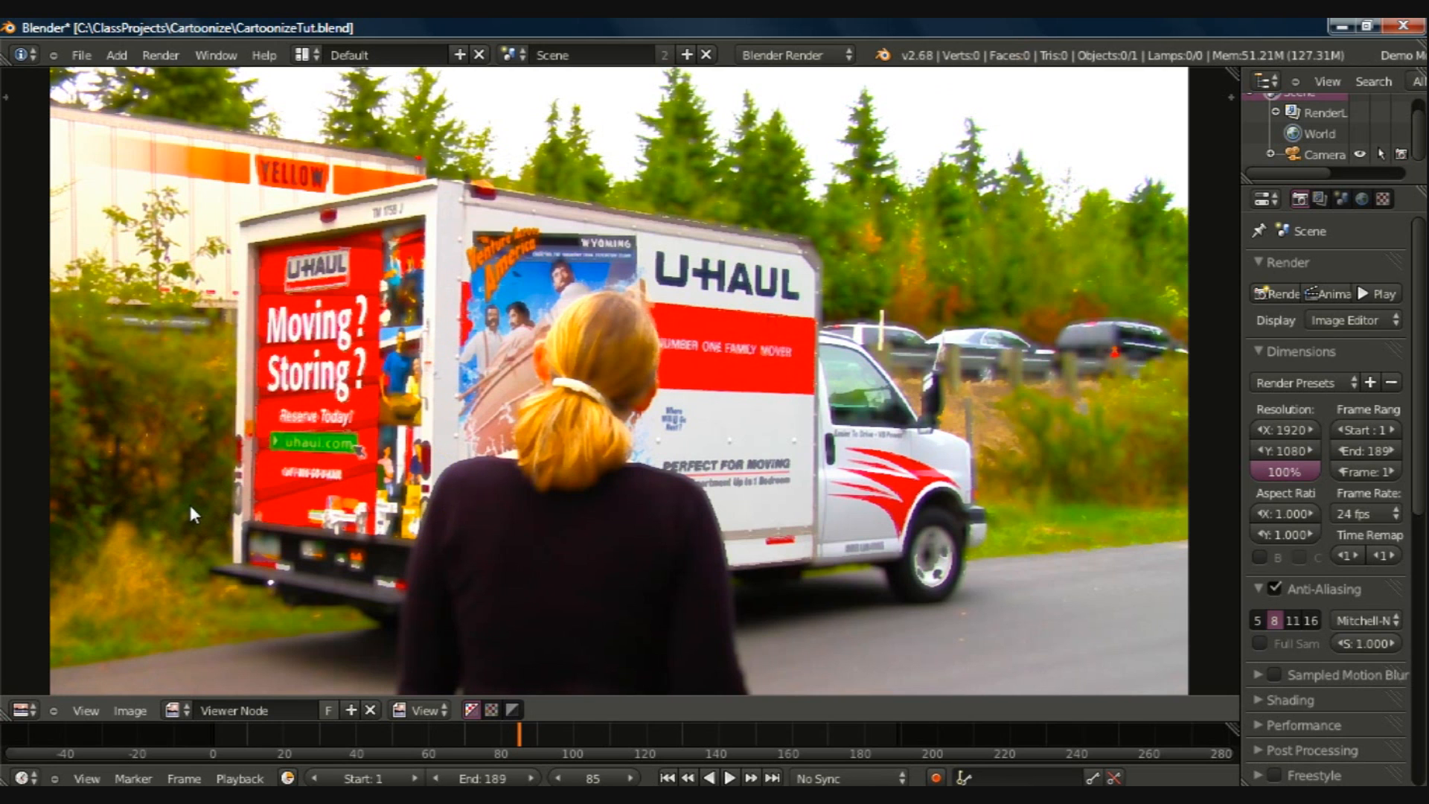
Step: Return to the Compositing layout, collapse the RGB Curves node and save the file
{"action": "key", "text": "ctrl+Left"}
{"action": "left_click", "coordinate": [415, 168]}
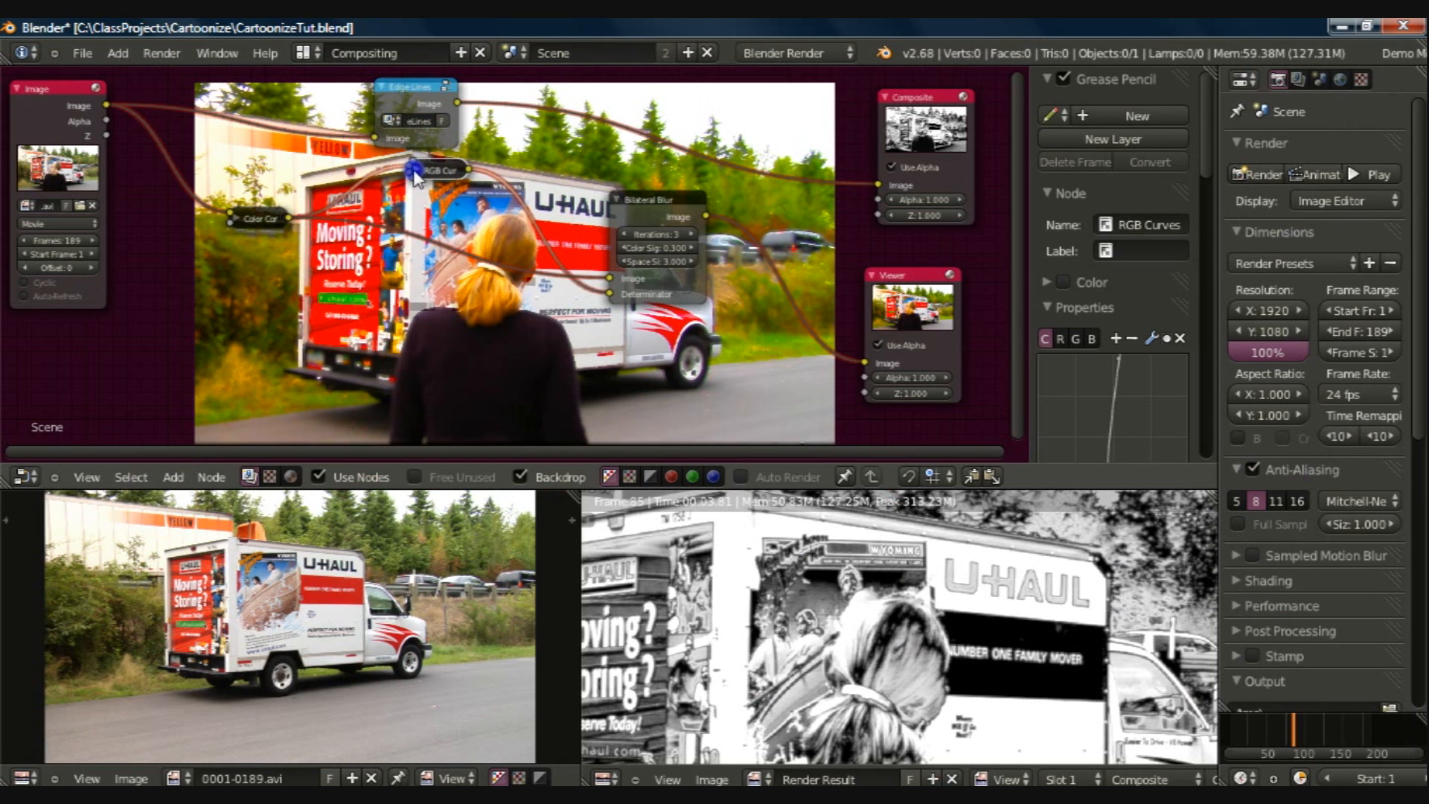
{"action": "key", "text": "ctrl+s"}
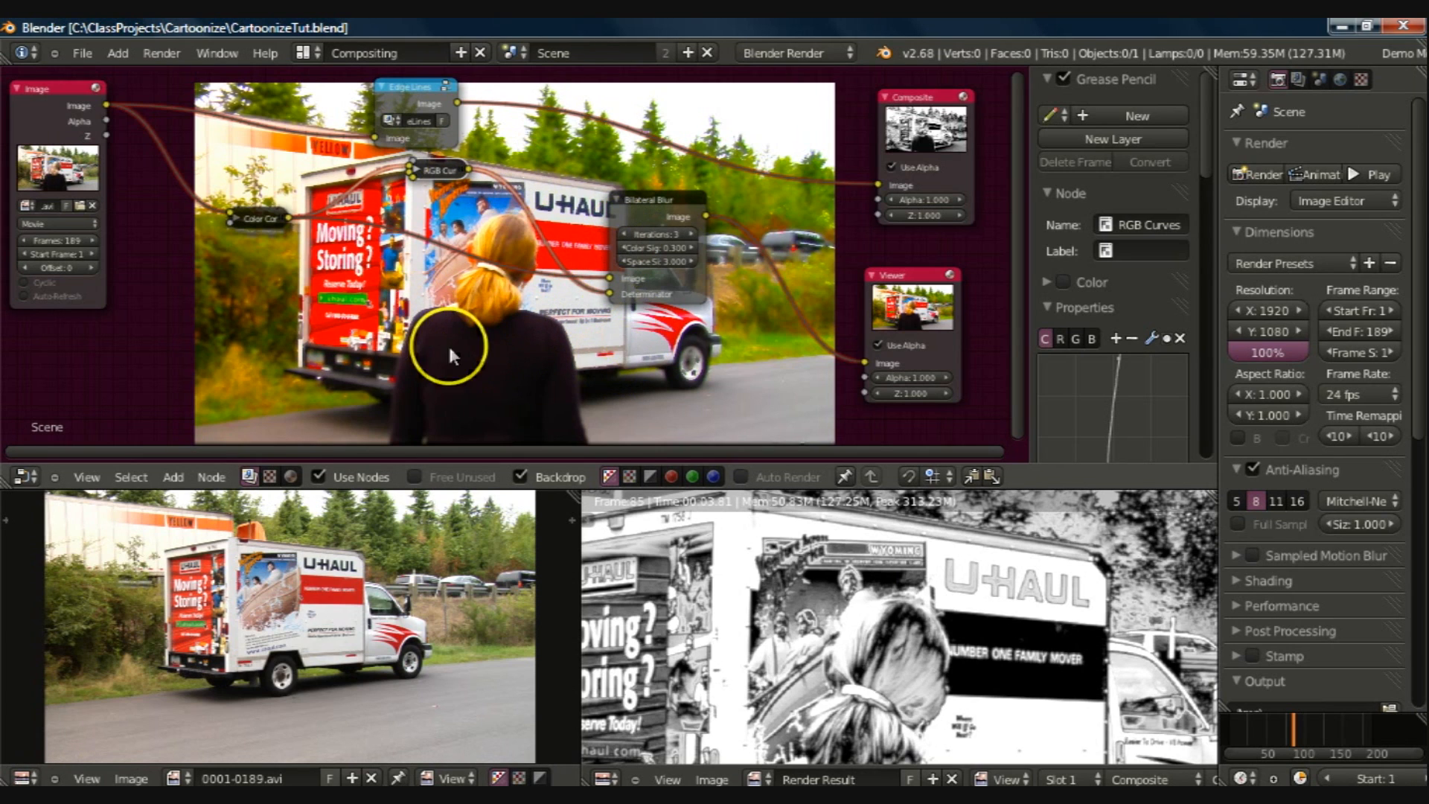
Step: Move the Bilateral Blur node up and closer to the collapsed RGB Curves node
{"action": "left_click", "coordinate": [646, 195]}
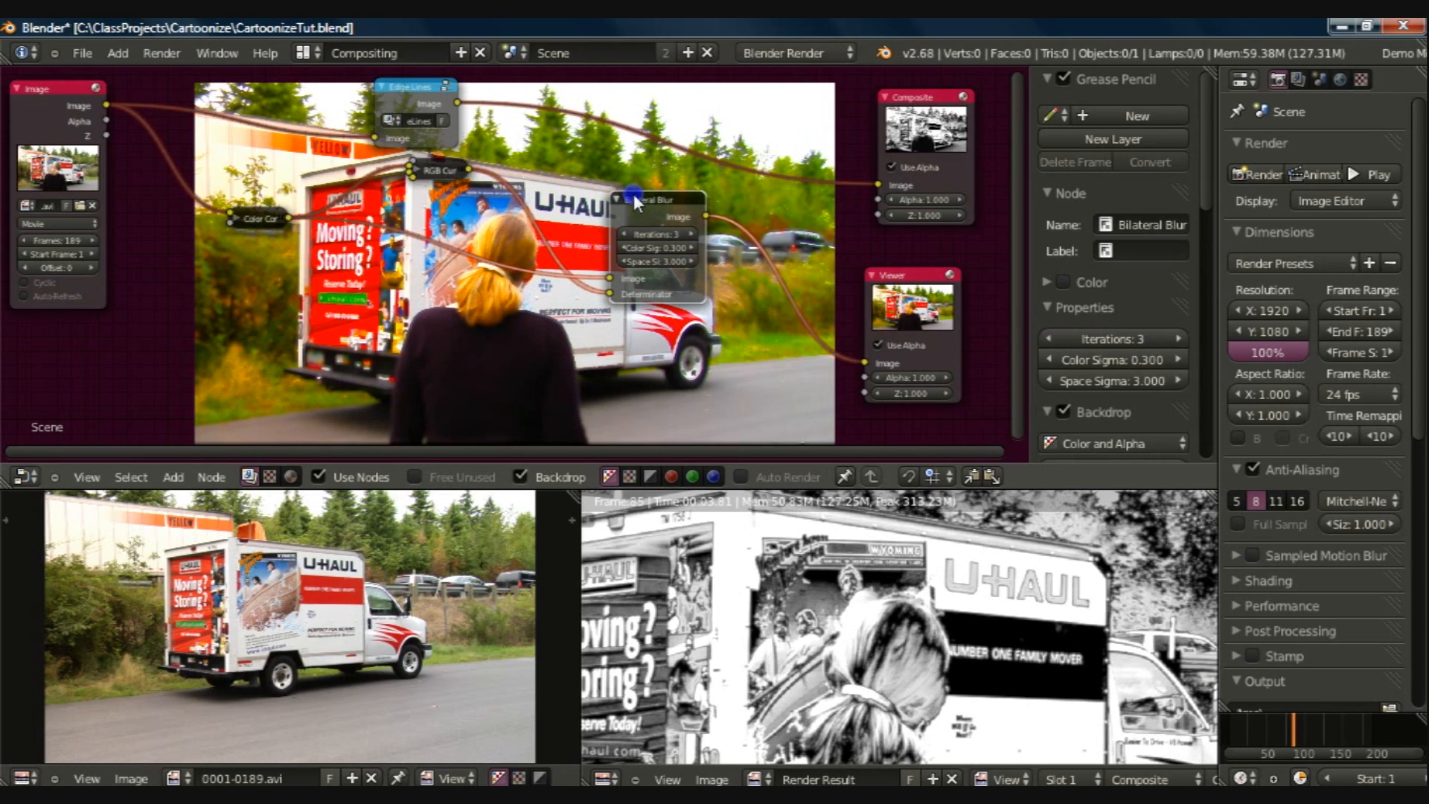
{"action": "key", "text": "g"}
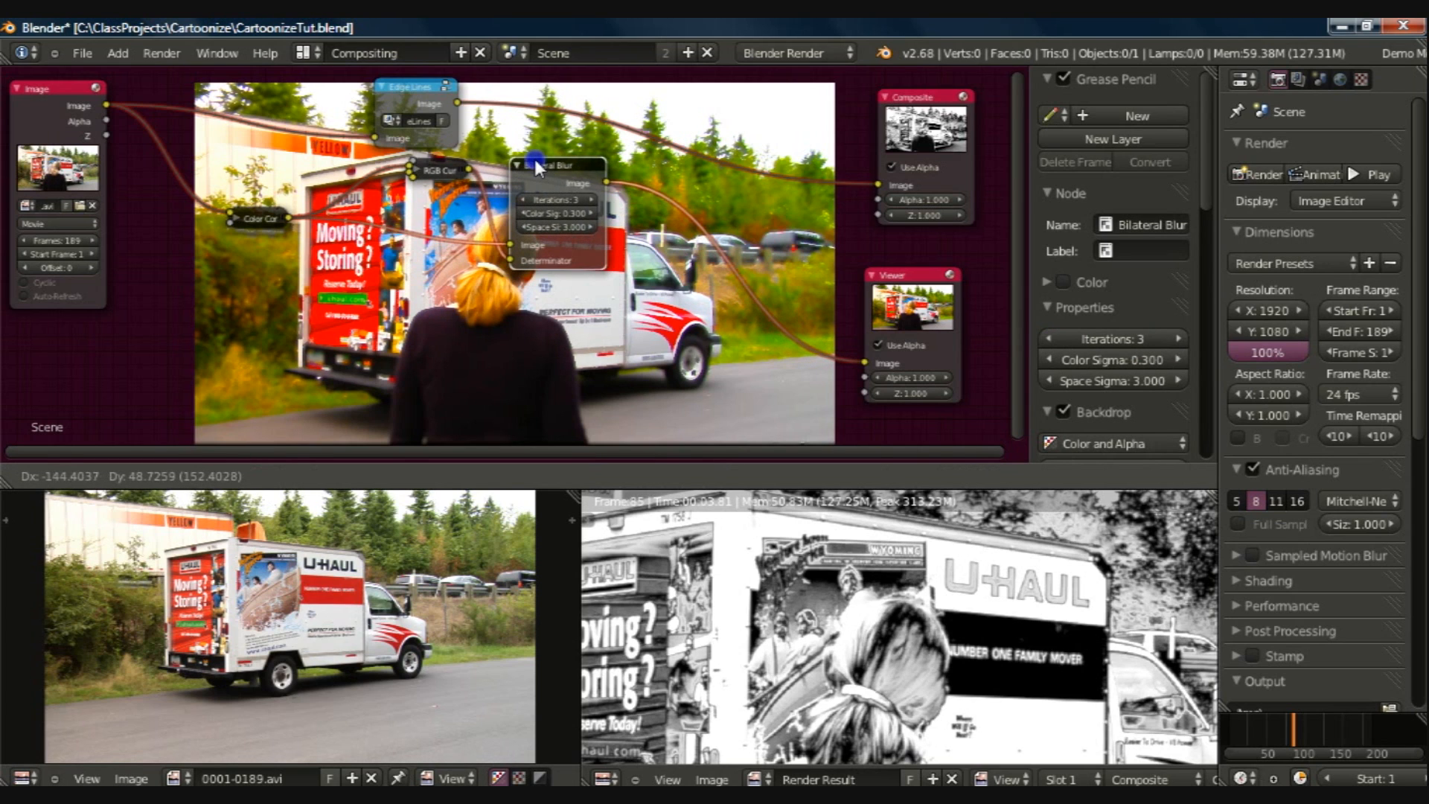
{"action": "left_click", "coordinate": [532, 154]}
Step: Add a Mix node on the link between the Bilateral Blur and the Viewer, and move it up beside the blur node
{"action": "key", "text": "shift+a"}
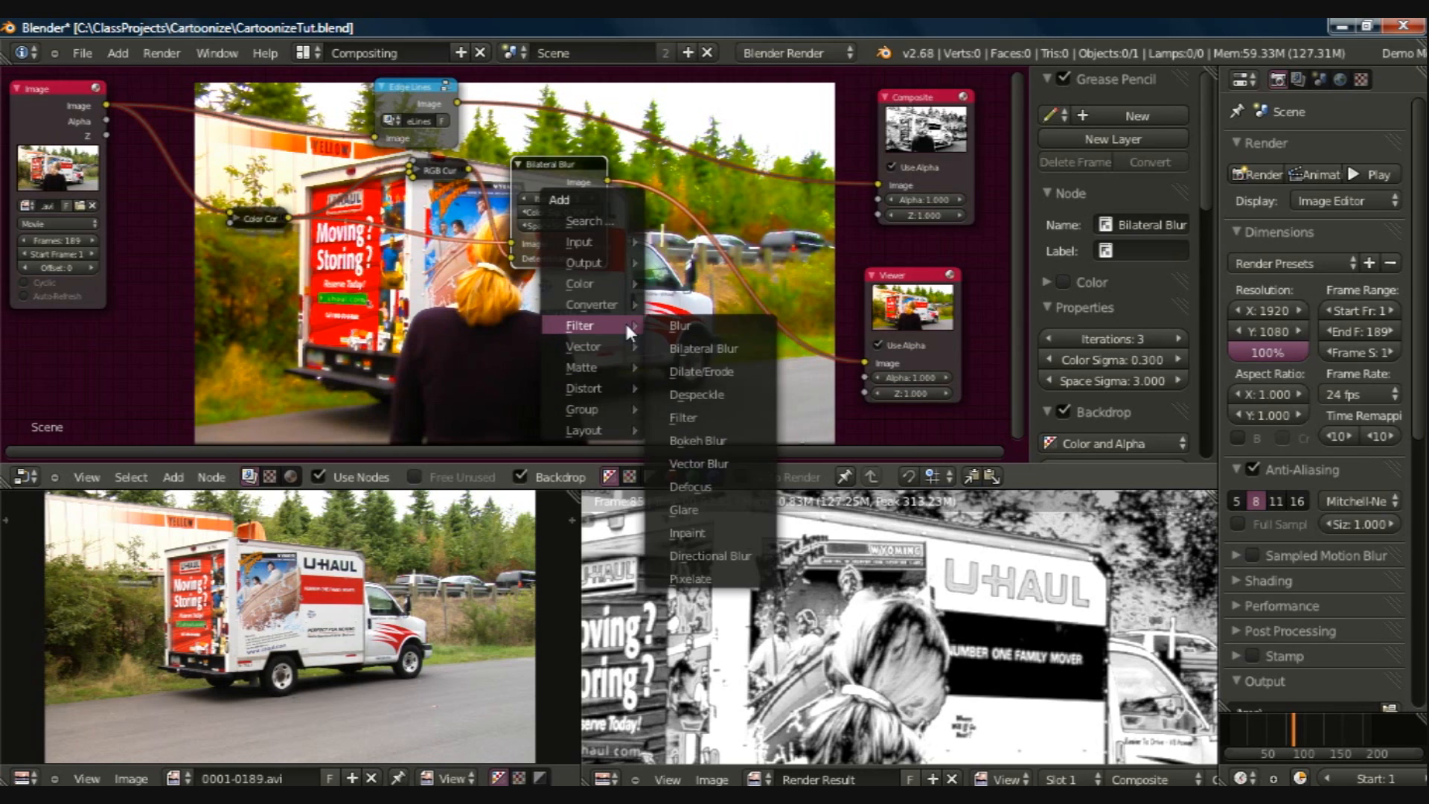
{"action": "mouse_move", "coordinate": [640, 285]}
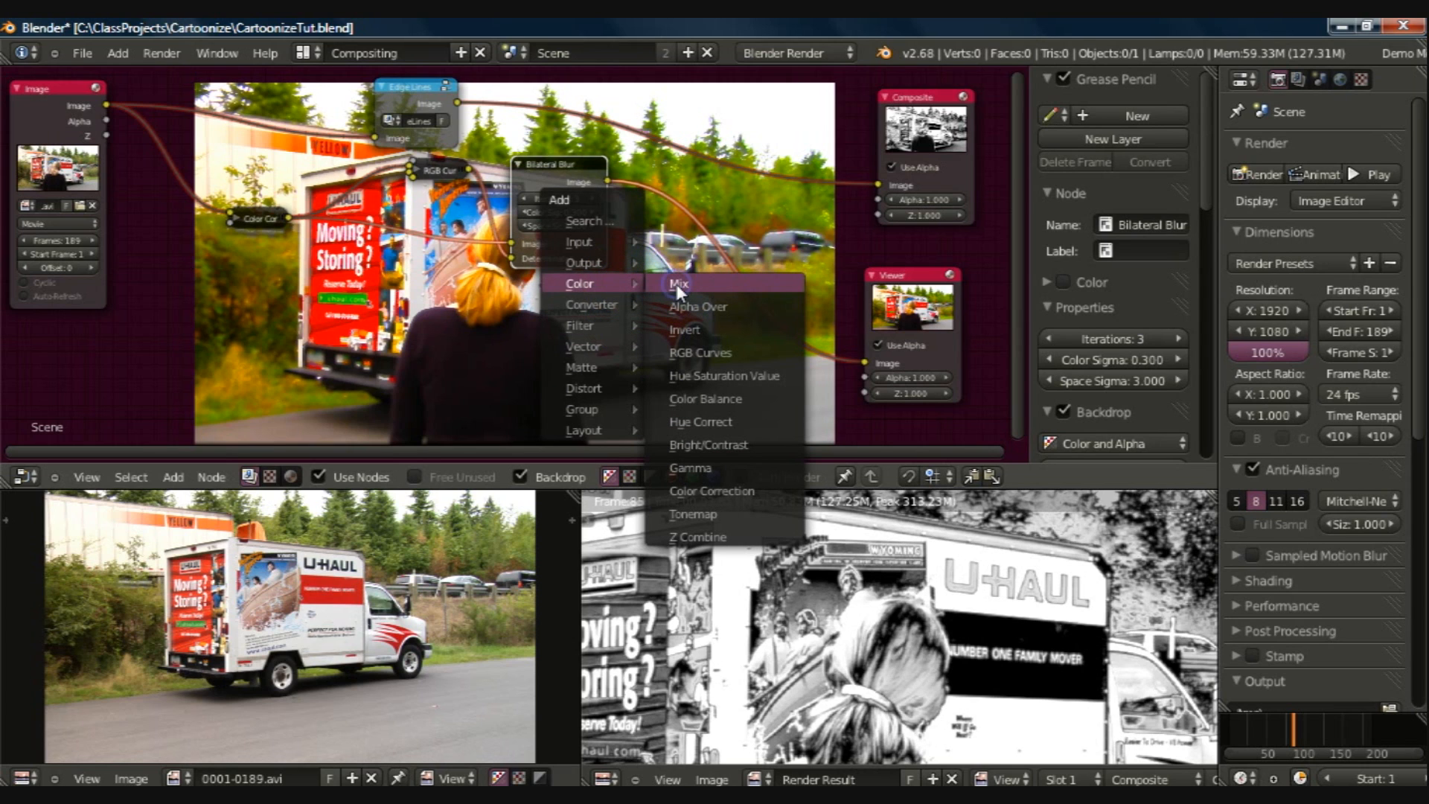
{"action": "left_click", "coordinate": [676, 284]}
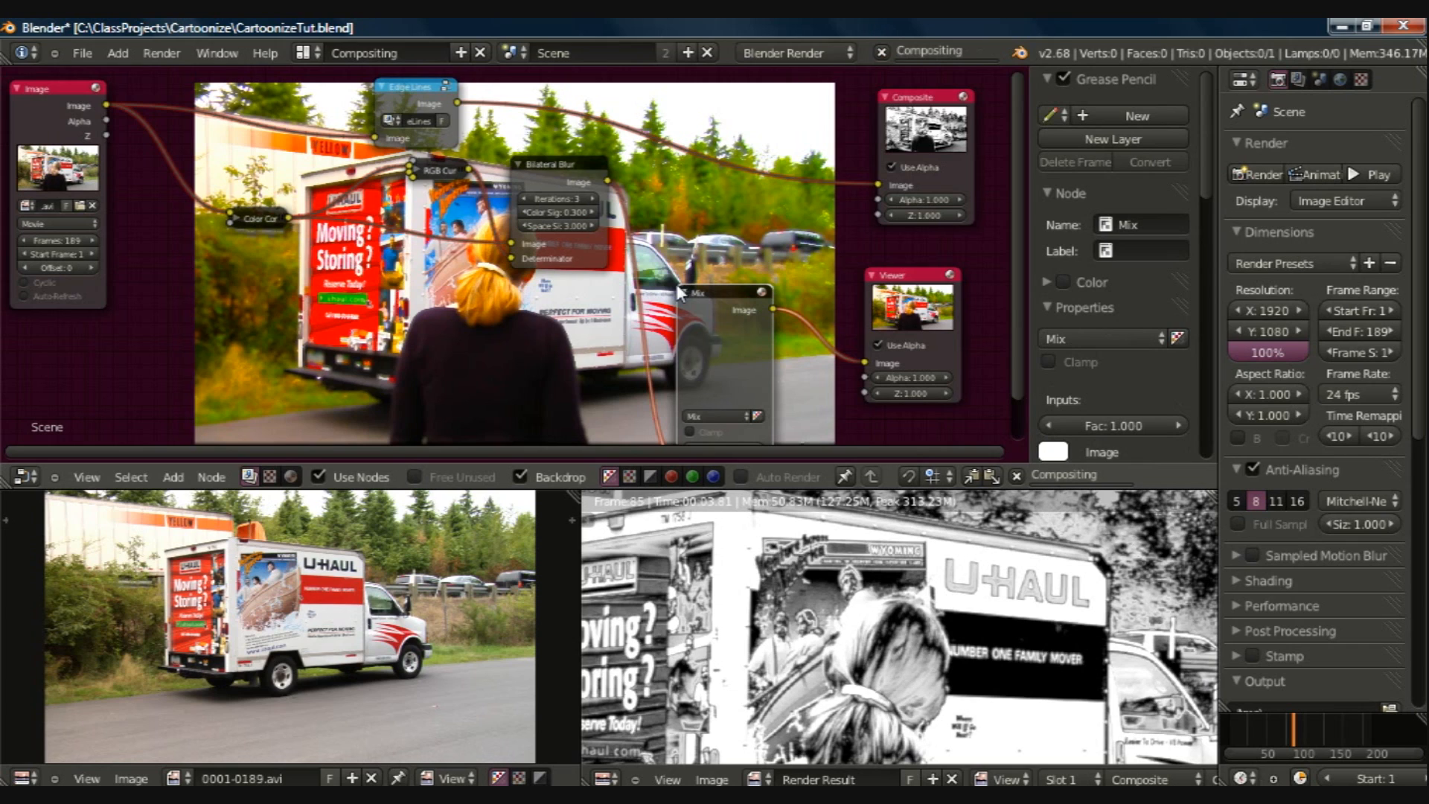
{"action": "right_click_drag", "start_coordinate": [704, 287], "coordinate": [708, 258]}
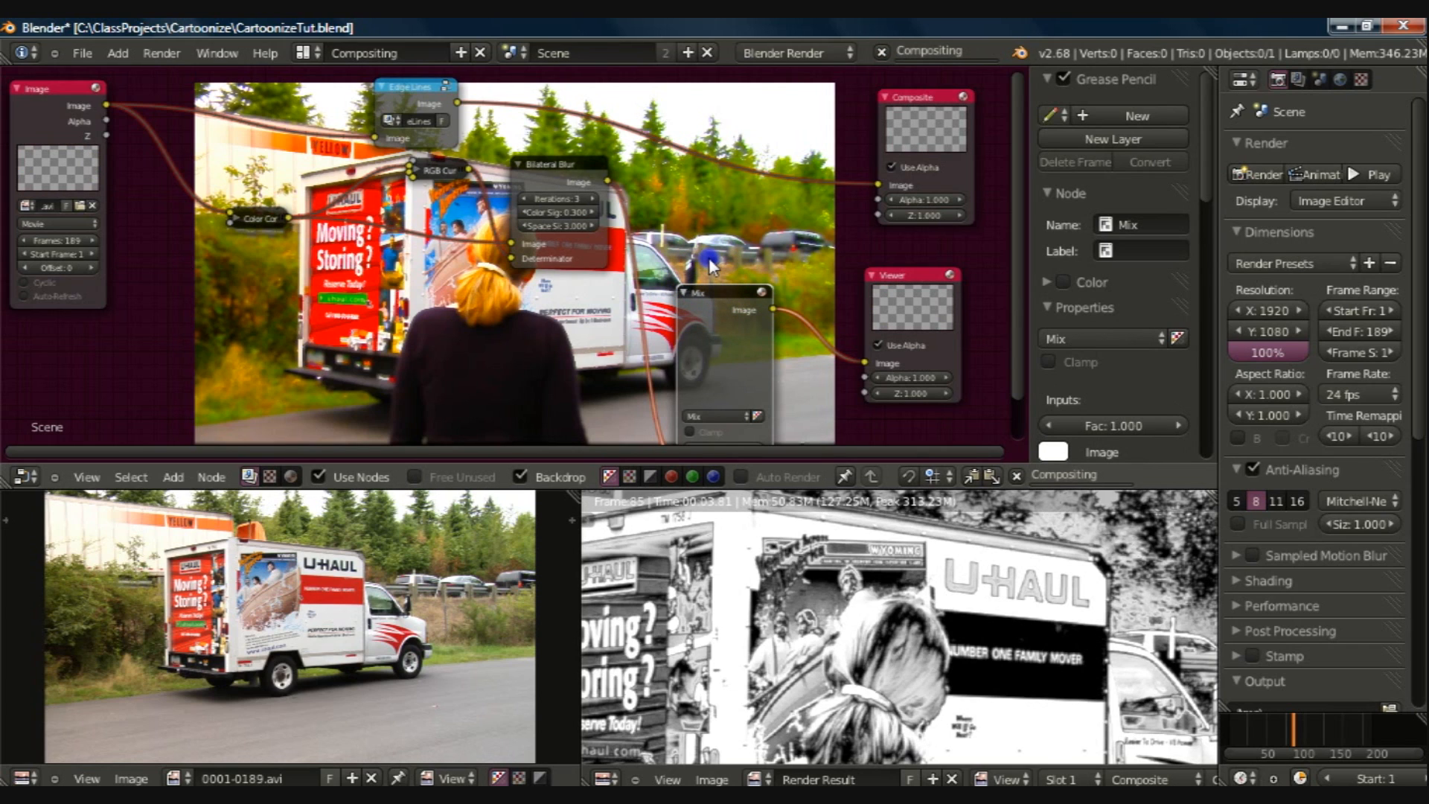
{"action": "left_click", "coordinate": [708, 290]}
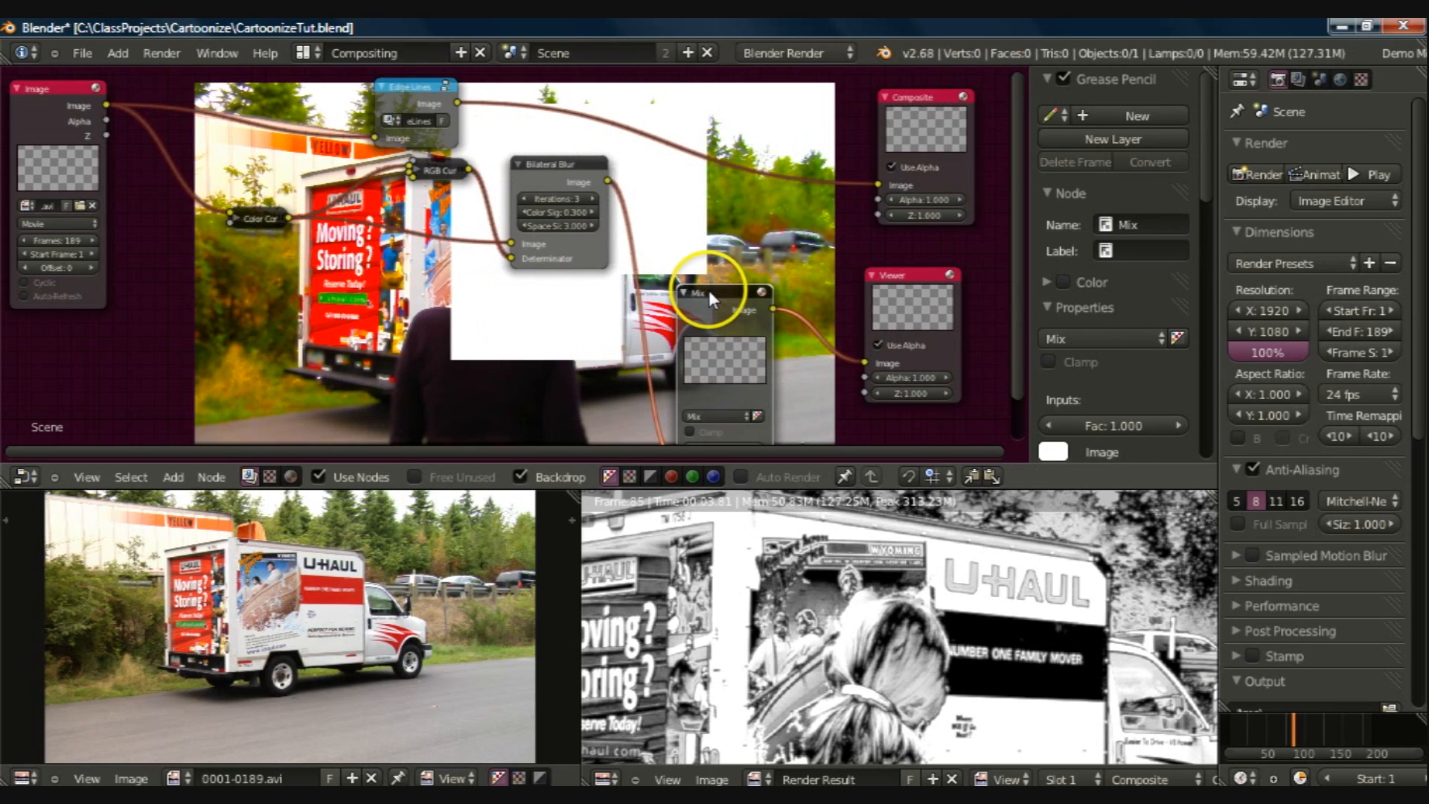
{"action": "right_click_drag", "start_coordinate": [709, 290], "coordinate": [717, 172]}
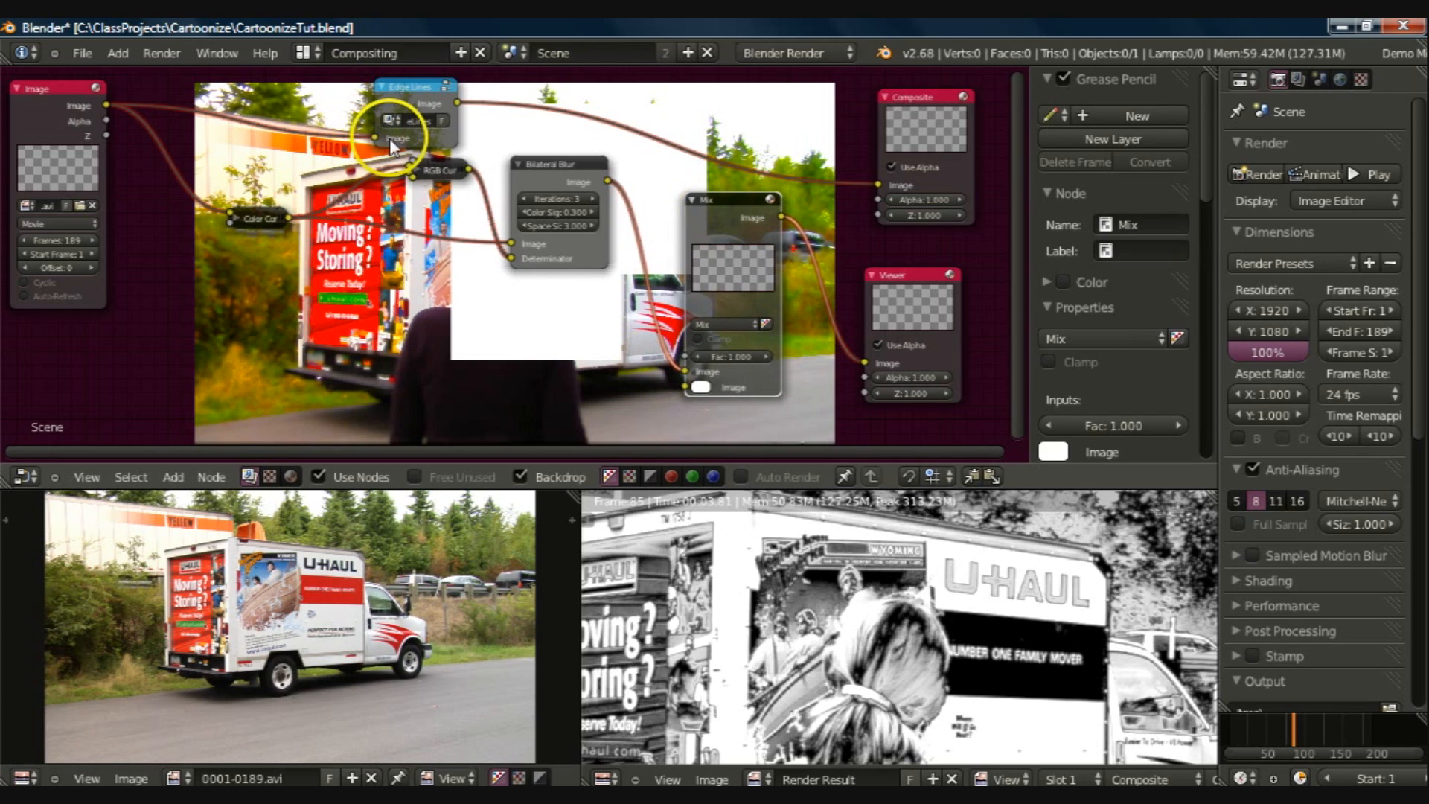
Step: Connect the Edge Lines group's Image output to the Mix node's second Image input and set its blend type to Overlay
{"action": "right_click", "coordinate": [459, 106]}
{"action": "left_click_drag", "start_coordinate": [456, 102], "coordinate": [684, 386]}
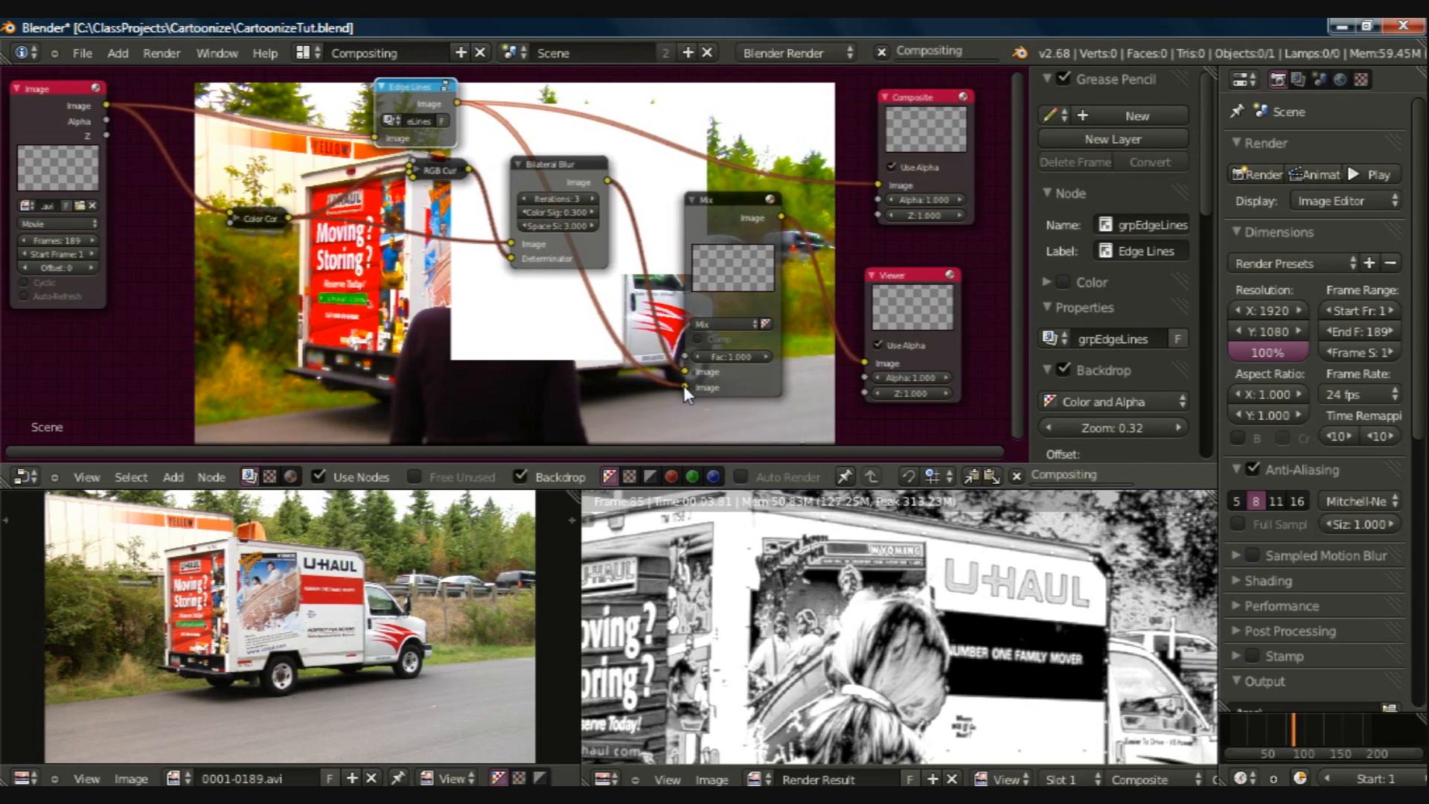
{"action": "left_click", "coordinate": [722, 321]}
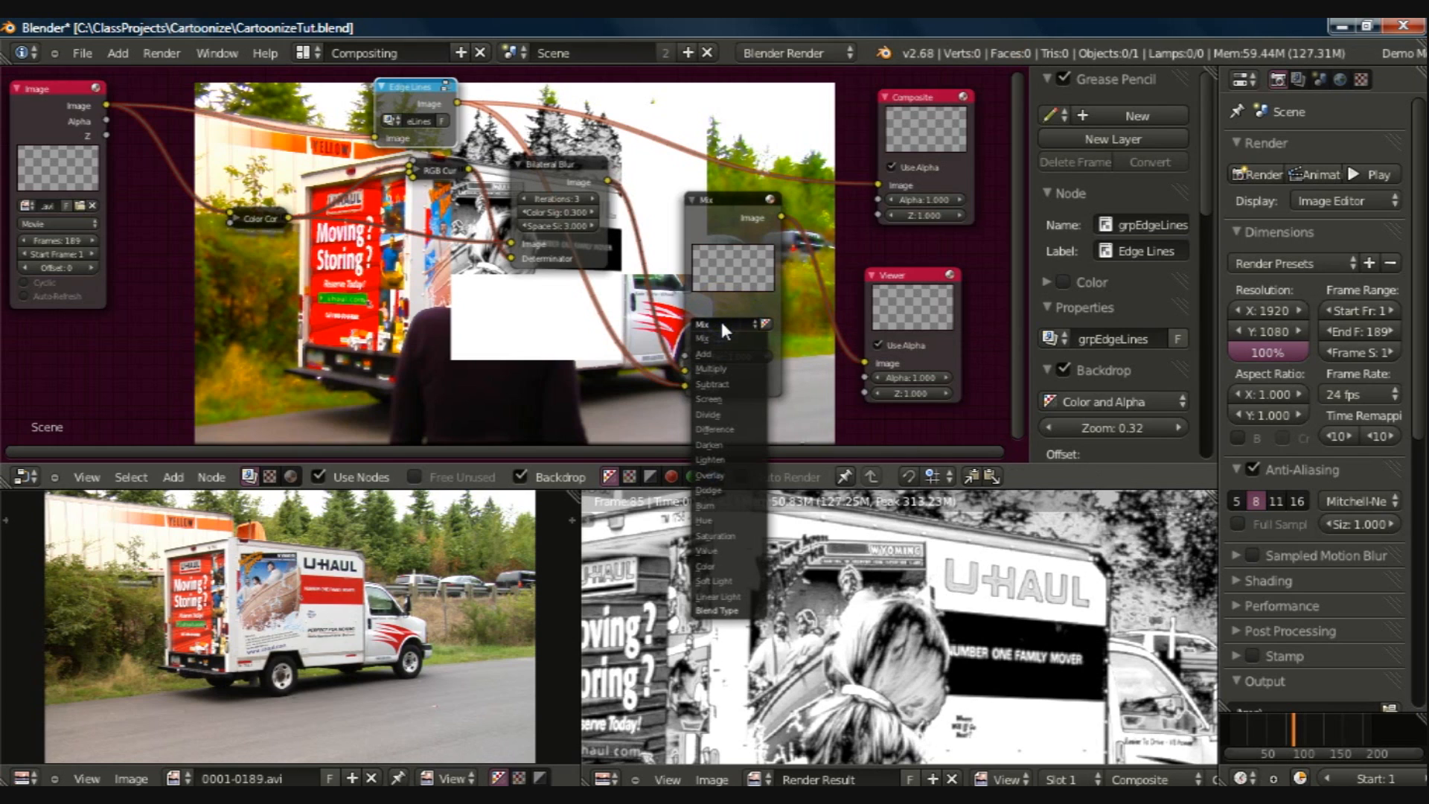
{"action": "left_click", "coordinate": [717, 475]}
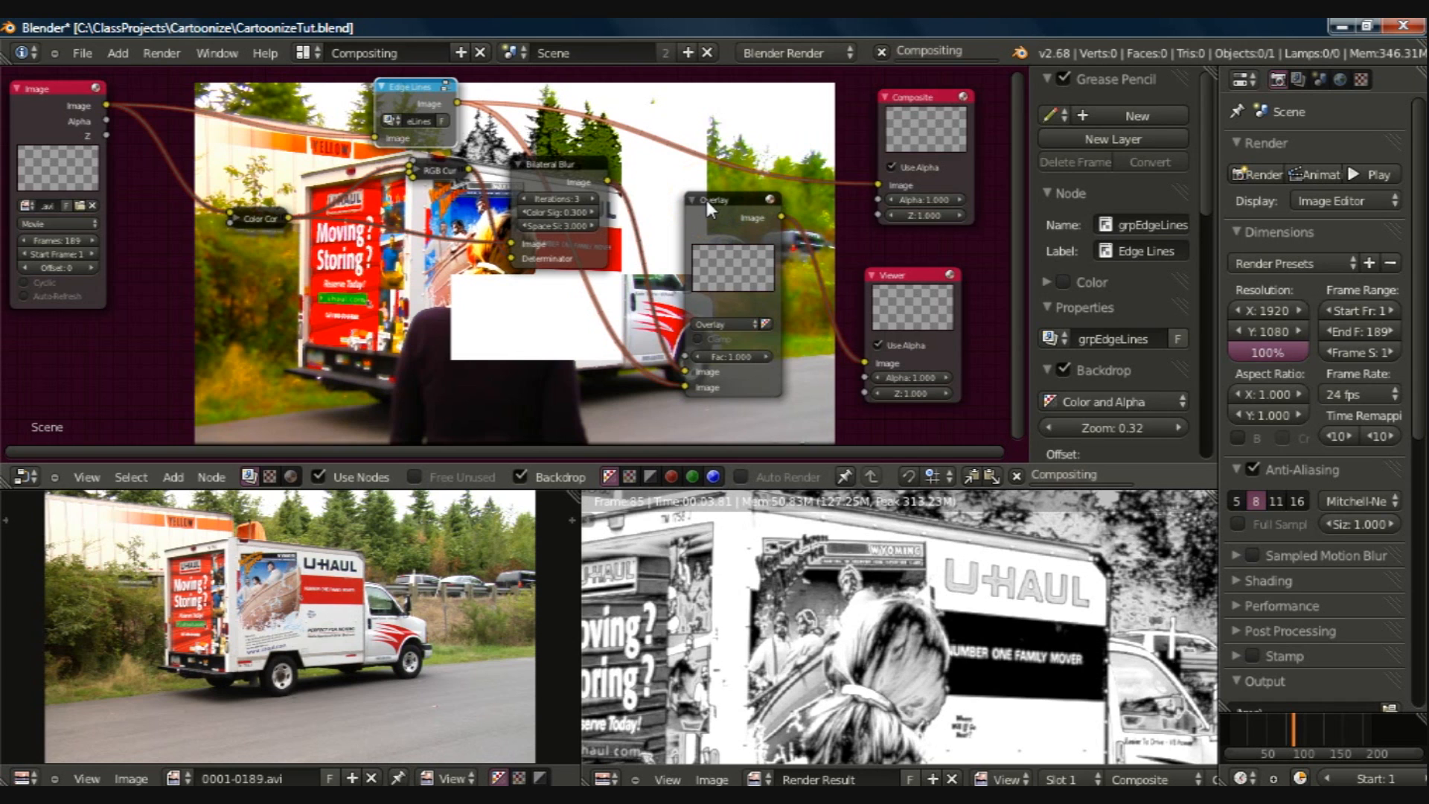
Step: Inspect the Overlay result full size in the Default screen layout and return to the Compositing layout
{"action": "left_click", "coordinate": [521, 347]}
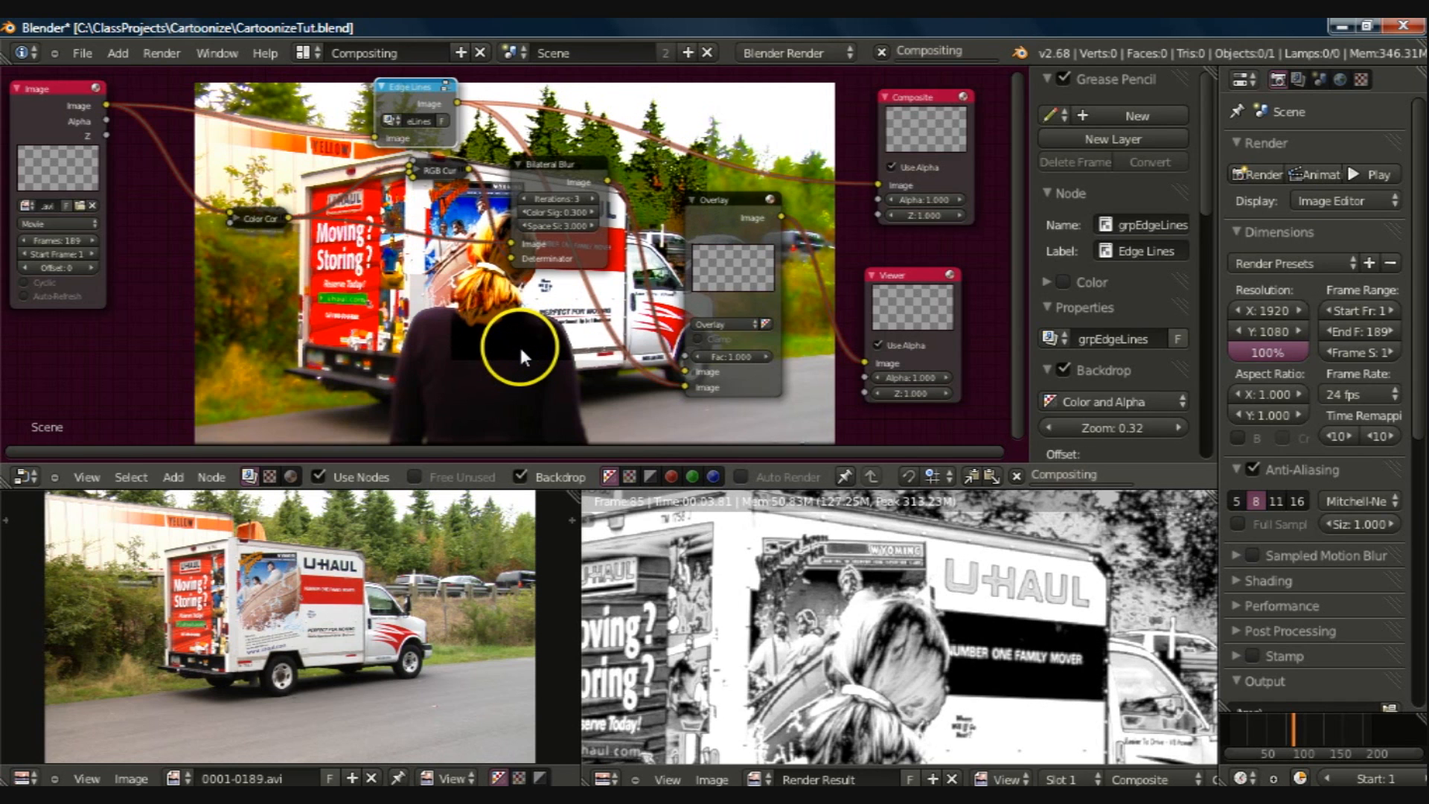
{"action": "key", "text": "ctrl+Right"}
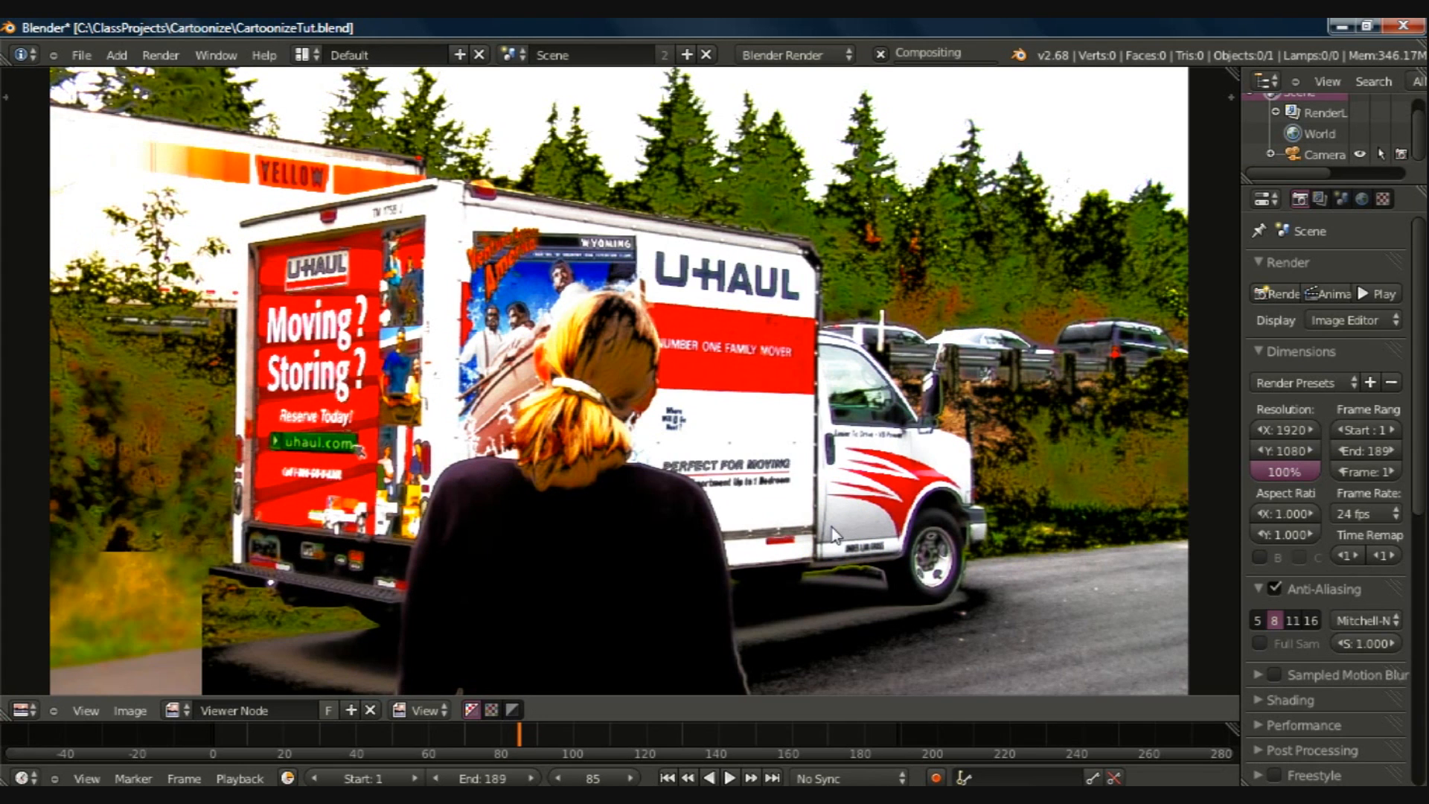
{"action": "left_click", "coordinate": [1018, 615]}
{"action": "left_click", "coordinate": [860, 611]}
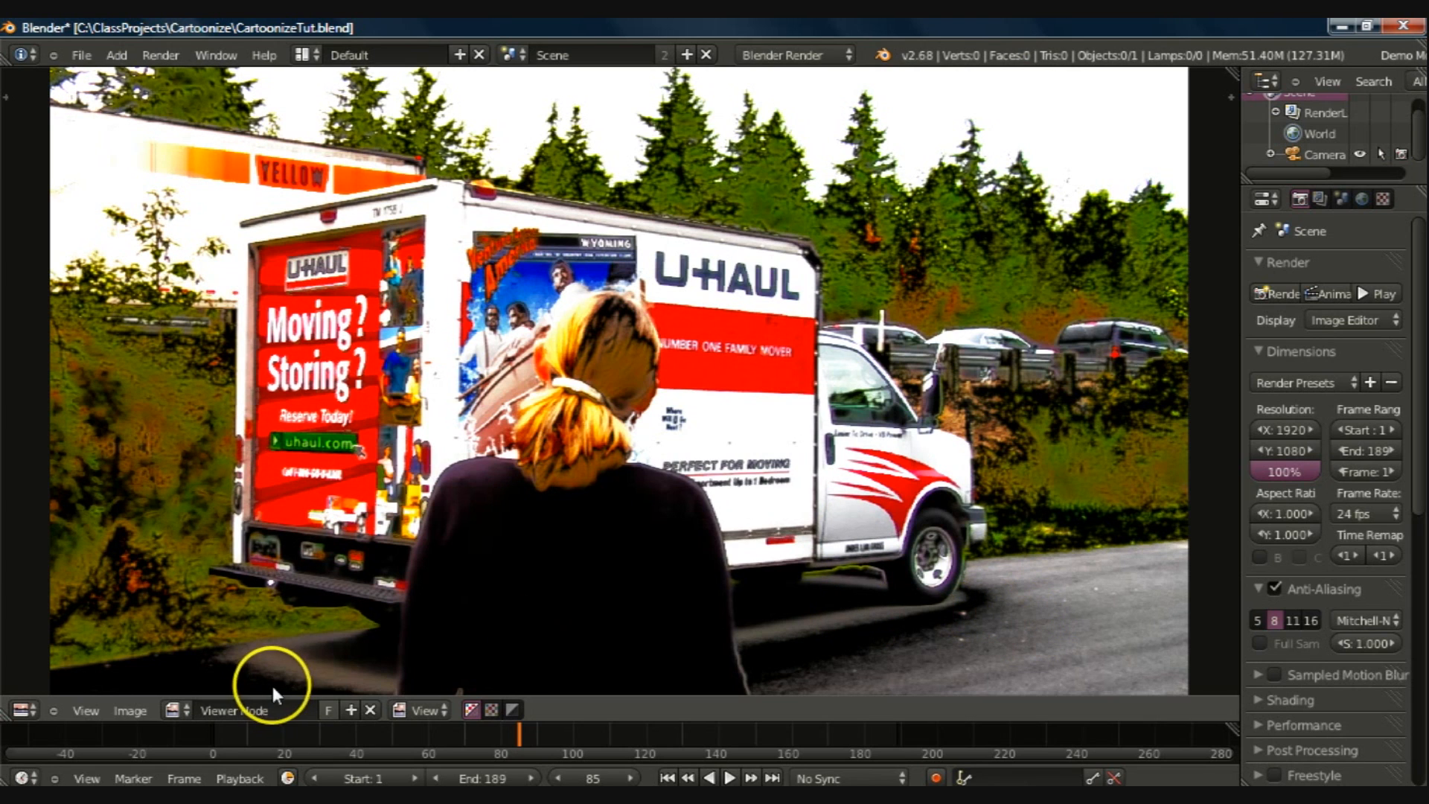
{"action": "key", "text": "ctrl+Left"}
Step: Add a Color Correction node on the link between the Overlay node and the Viewer
{"action": "key", "text": "shift+a"}
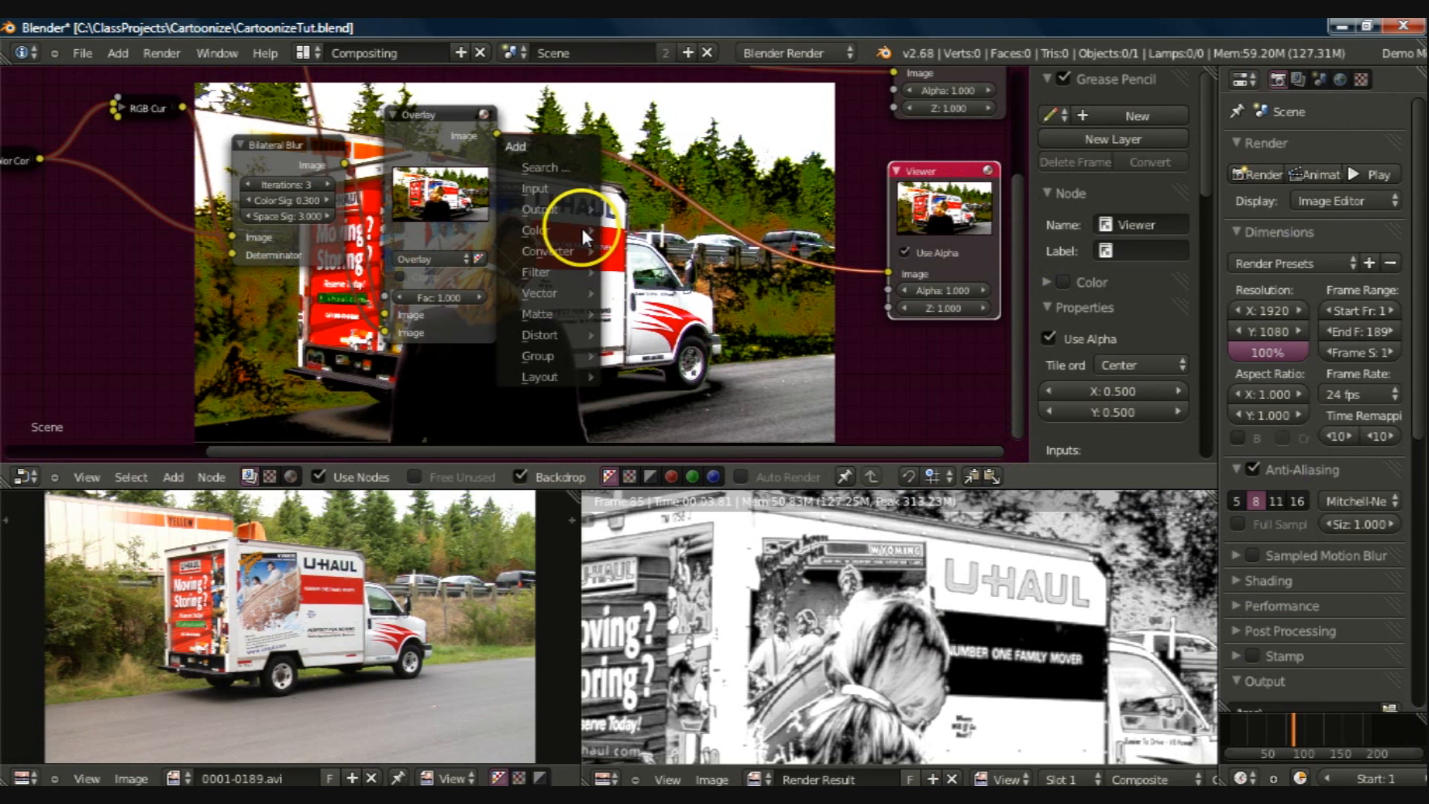
{"action": "mouse_move", "coordinate": [582, 230]}
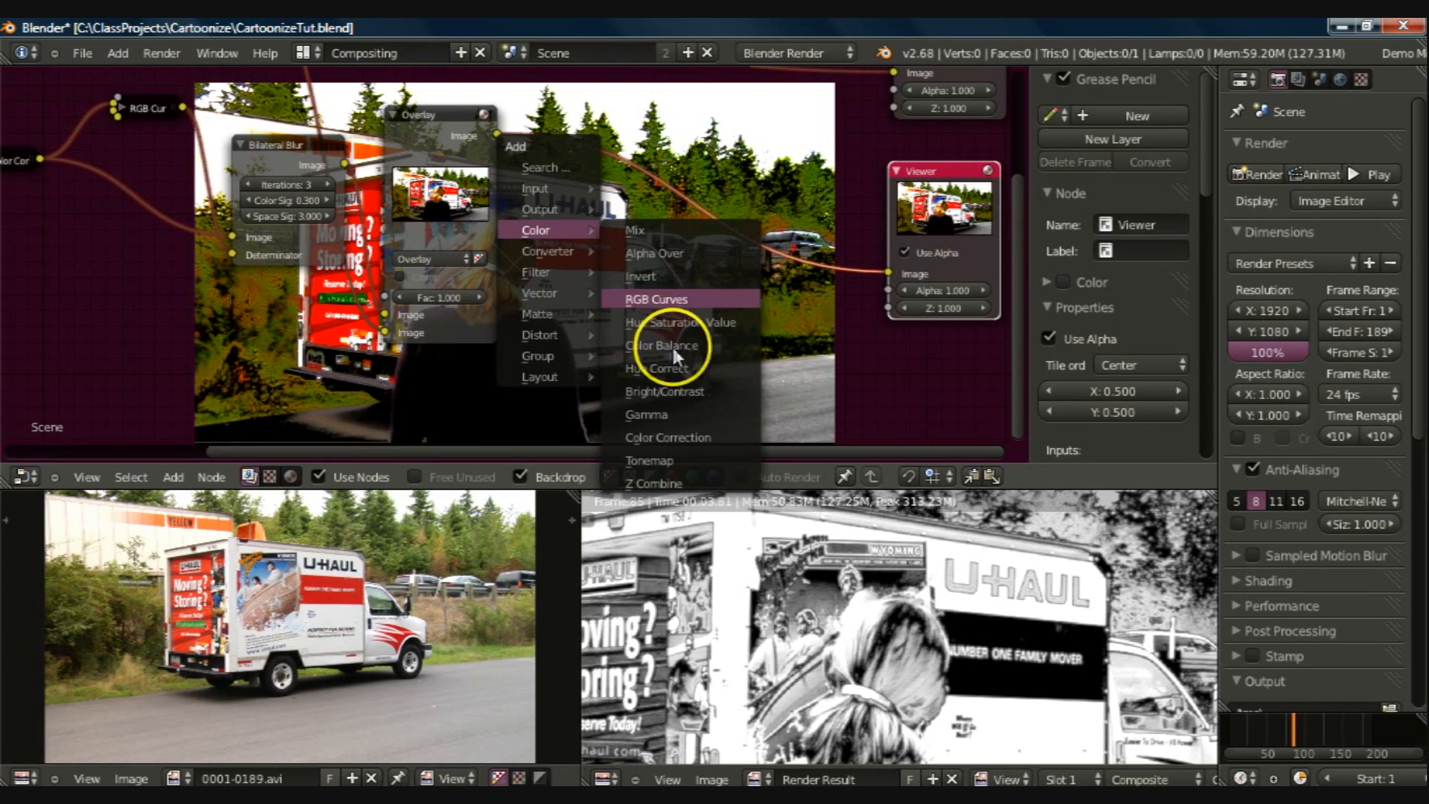
{"action": "left_click", "coordinate": [670, 437]}
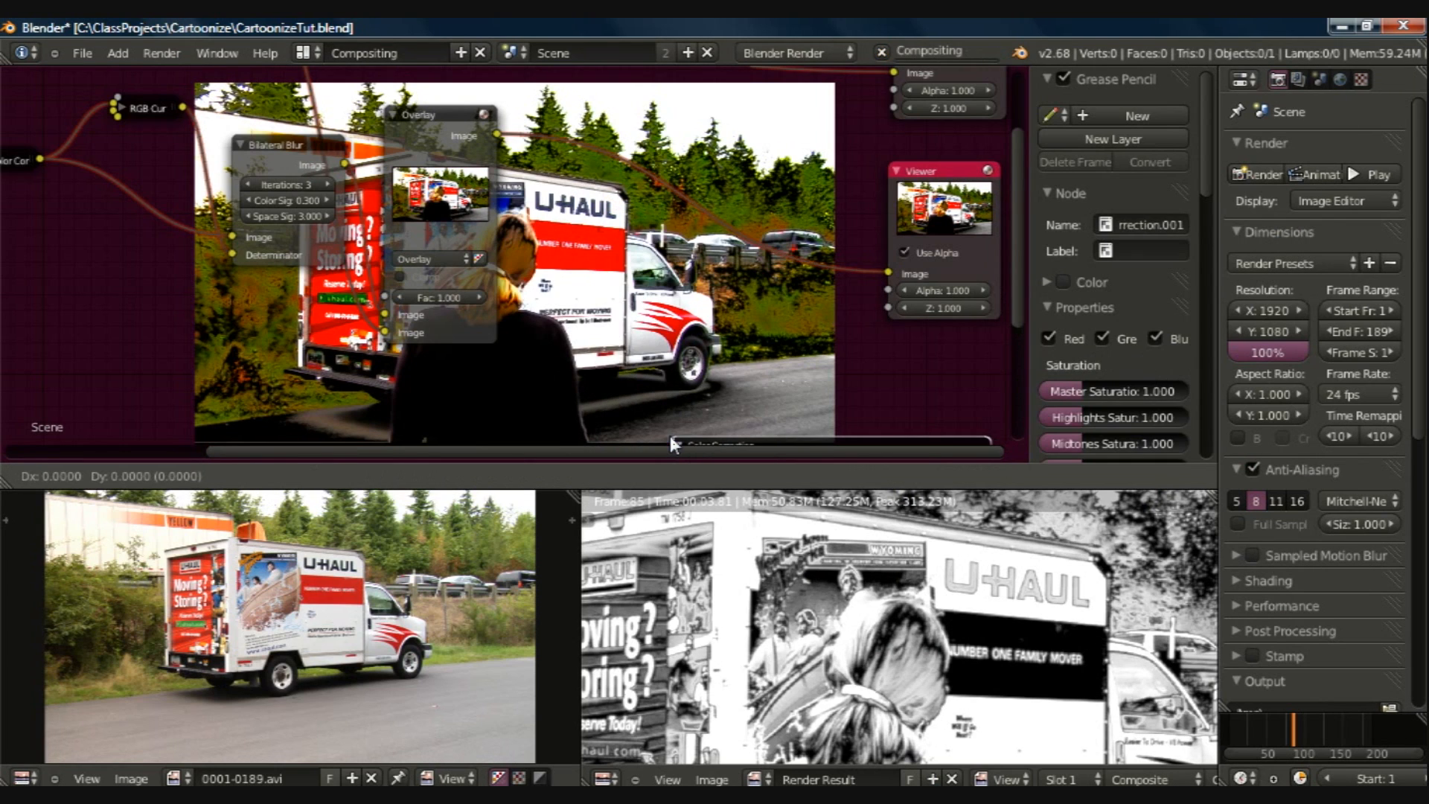
{"action": "left_click", "coordinate": [578, 177]}
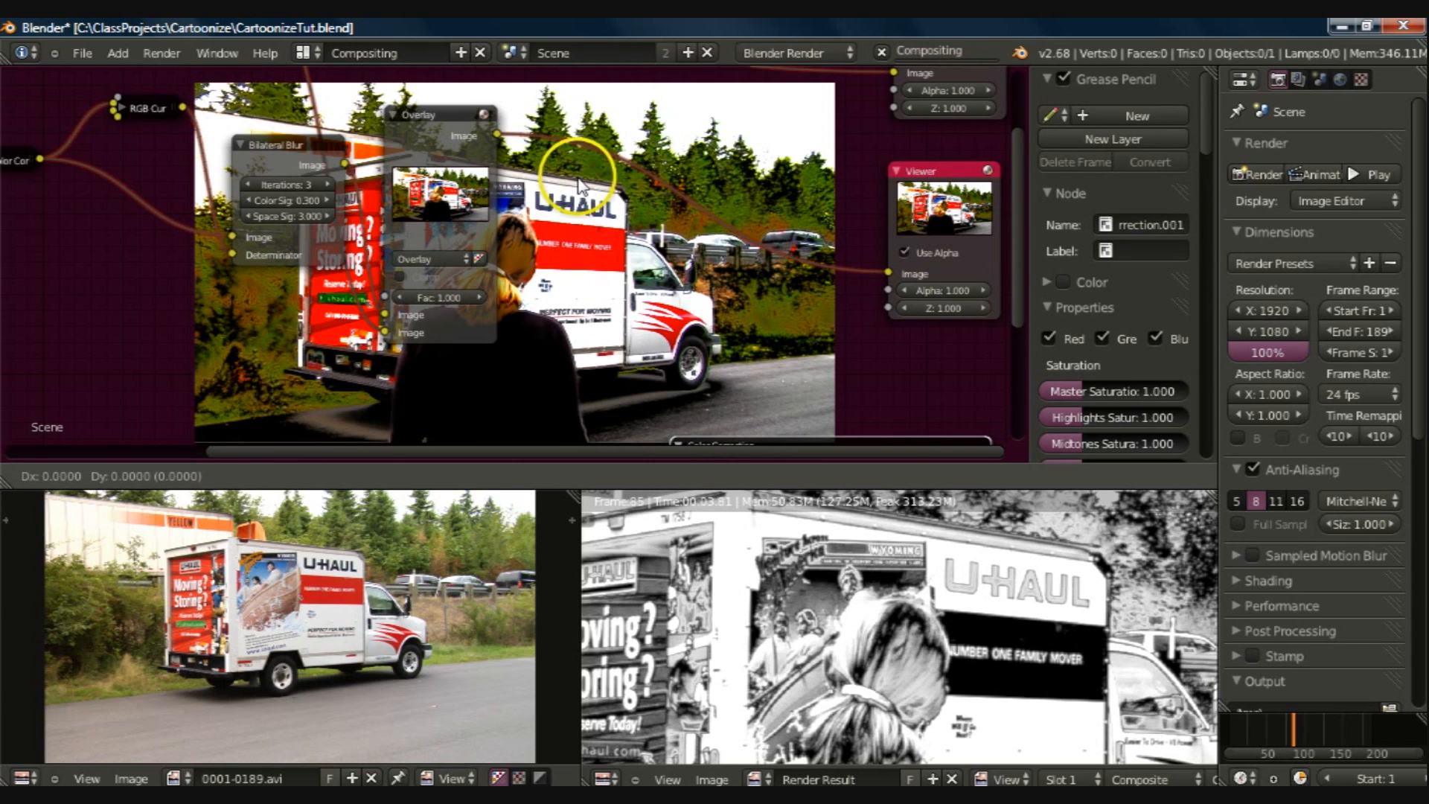
{"action": "left_click", "coordinate": [572, 155]}
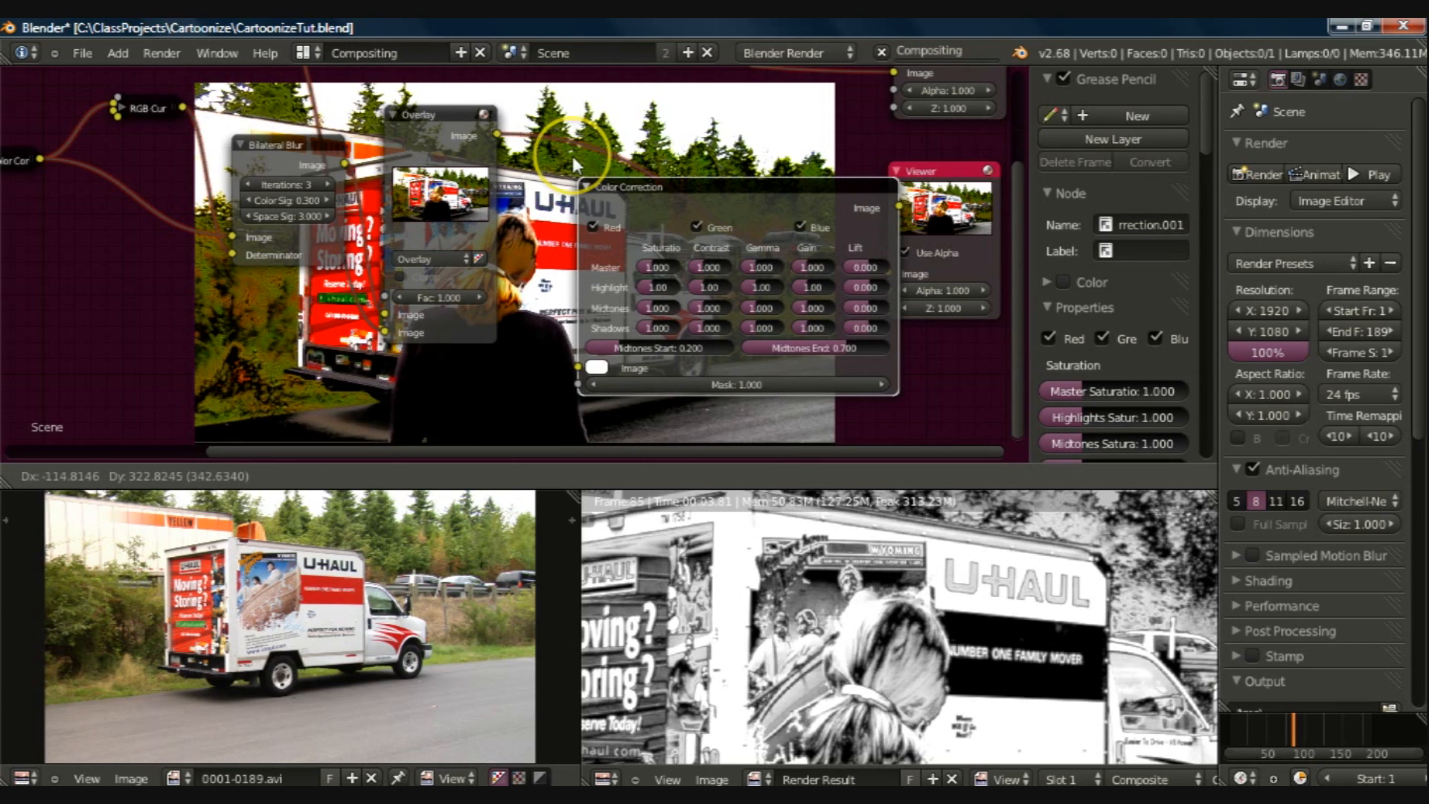
{"action": "left_click", "coordinate": [555, 130]}
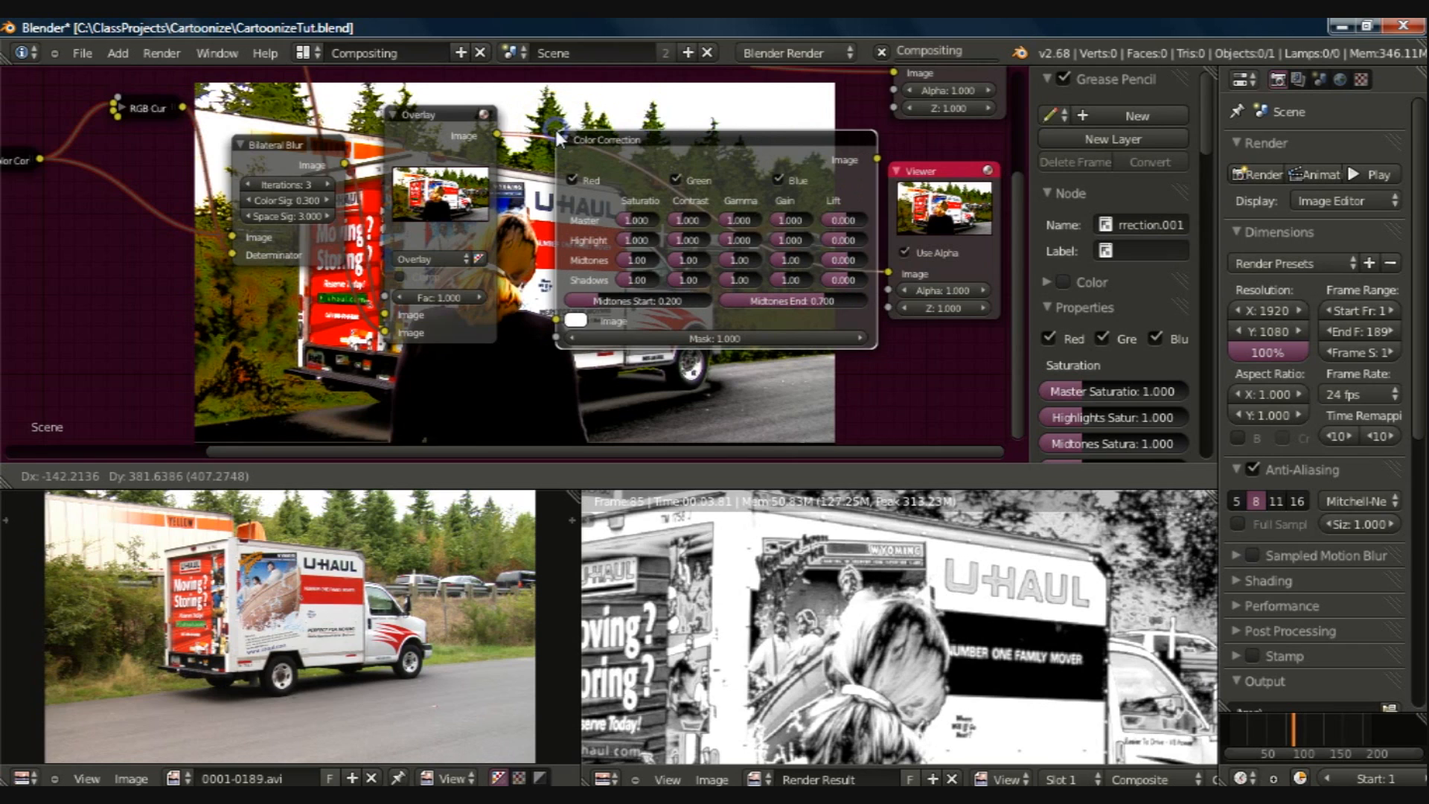
Step: Set the new Color Correction node's Master Saturation to 2 and check the result in the Default layout before returning to Compositing
{"action": "left_click", "coordinate": [637, 203]}
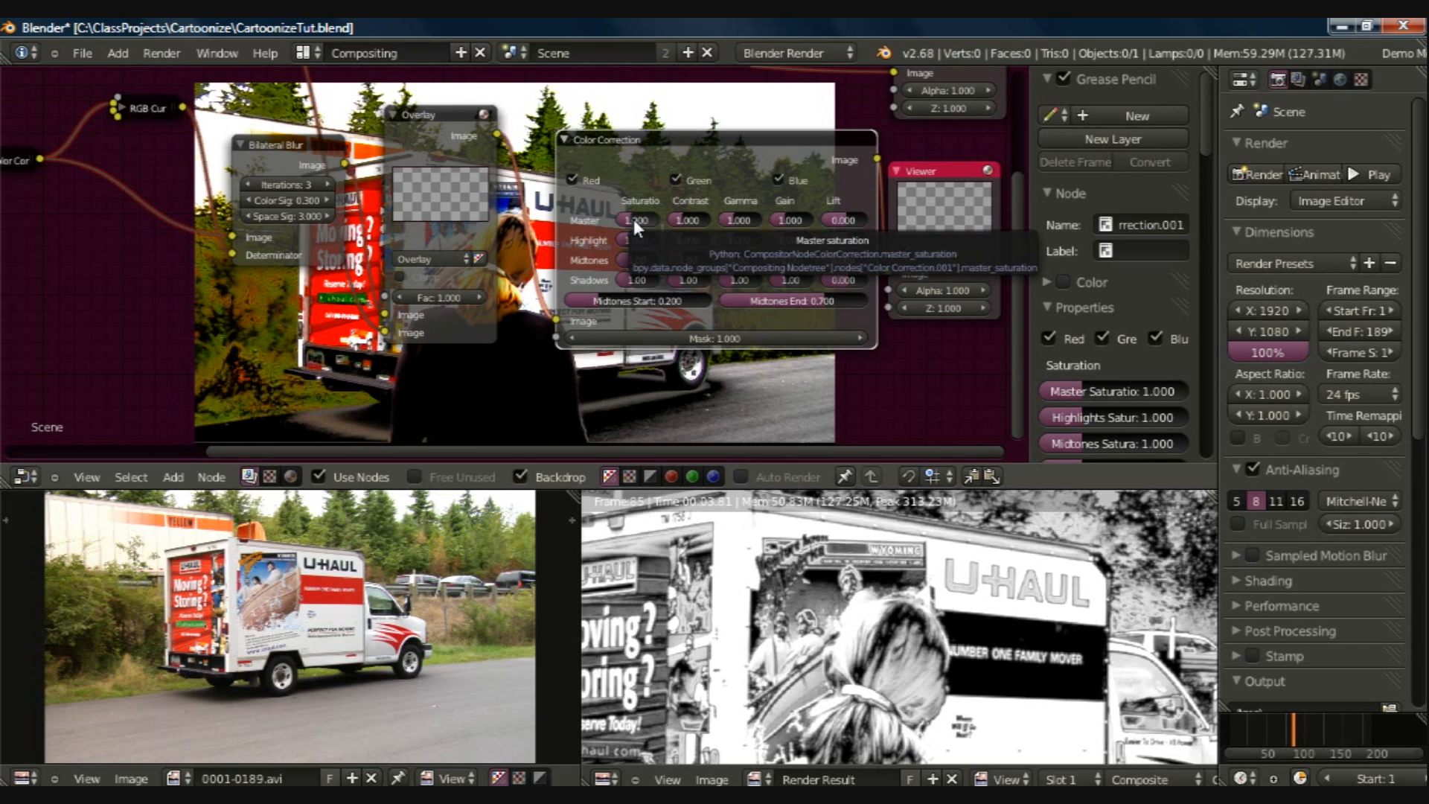
{"action": "left_click", "coordinate": [633, 219]}
{"action": "type", "text": "2"}
{"action": "key", "text": "Return"}
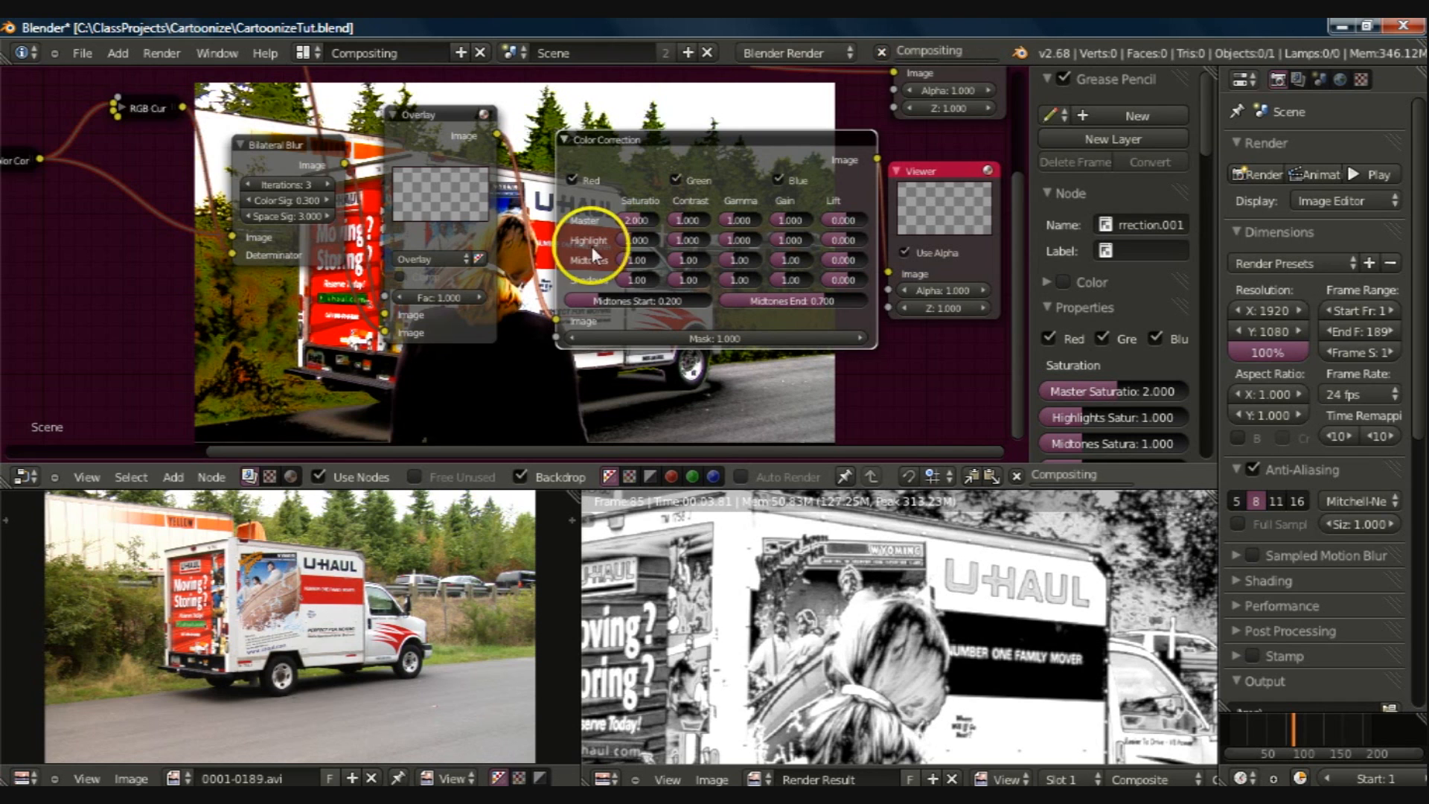
{"action": "key", "text": "ctrl+Right"}
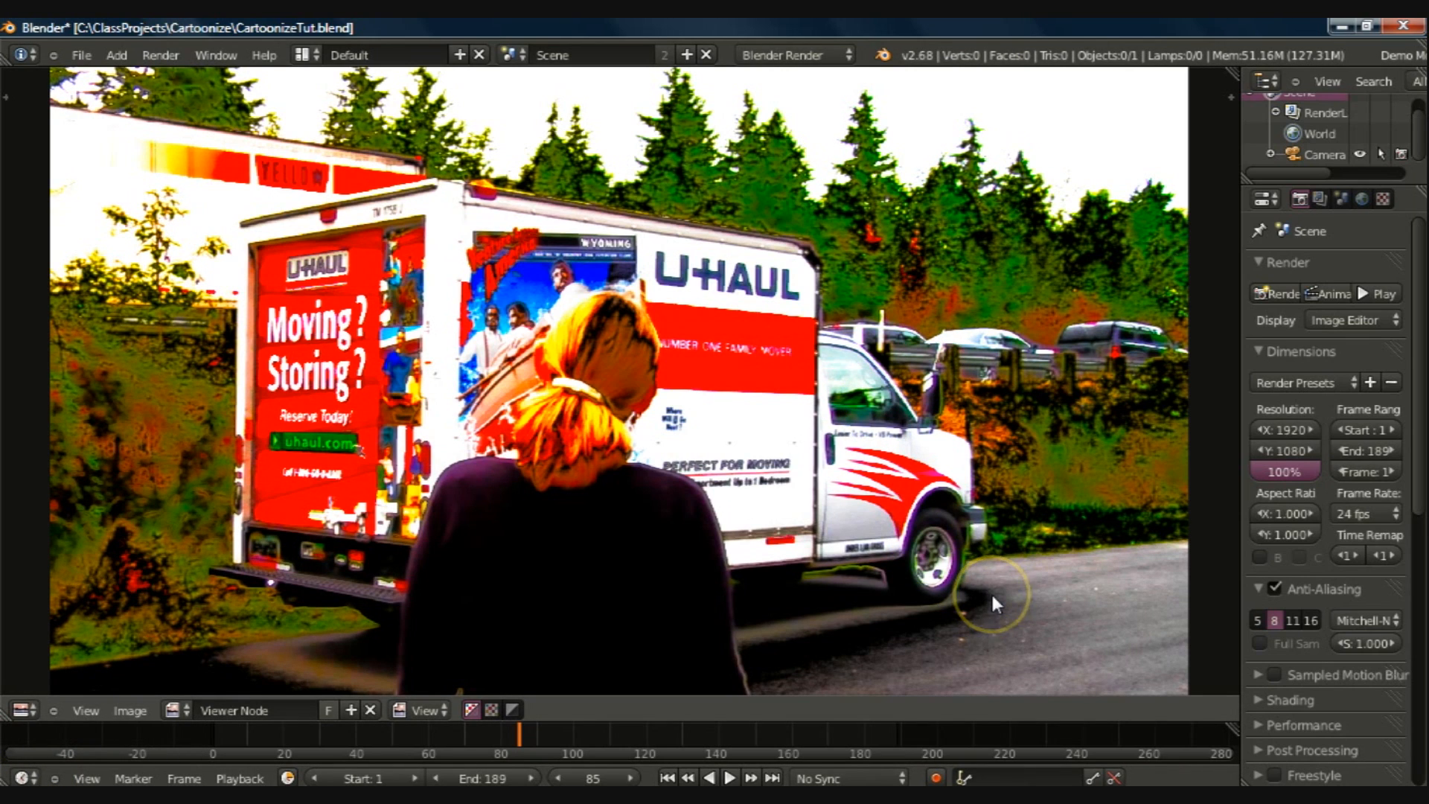
{"action": "key", "text": "ctrl+Left"}
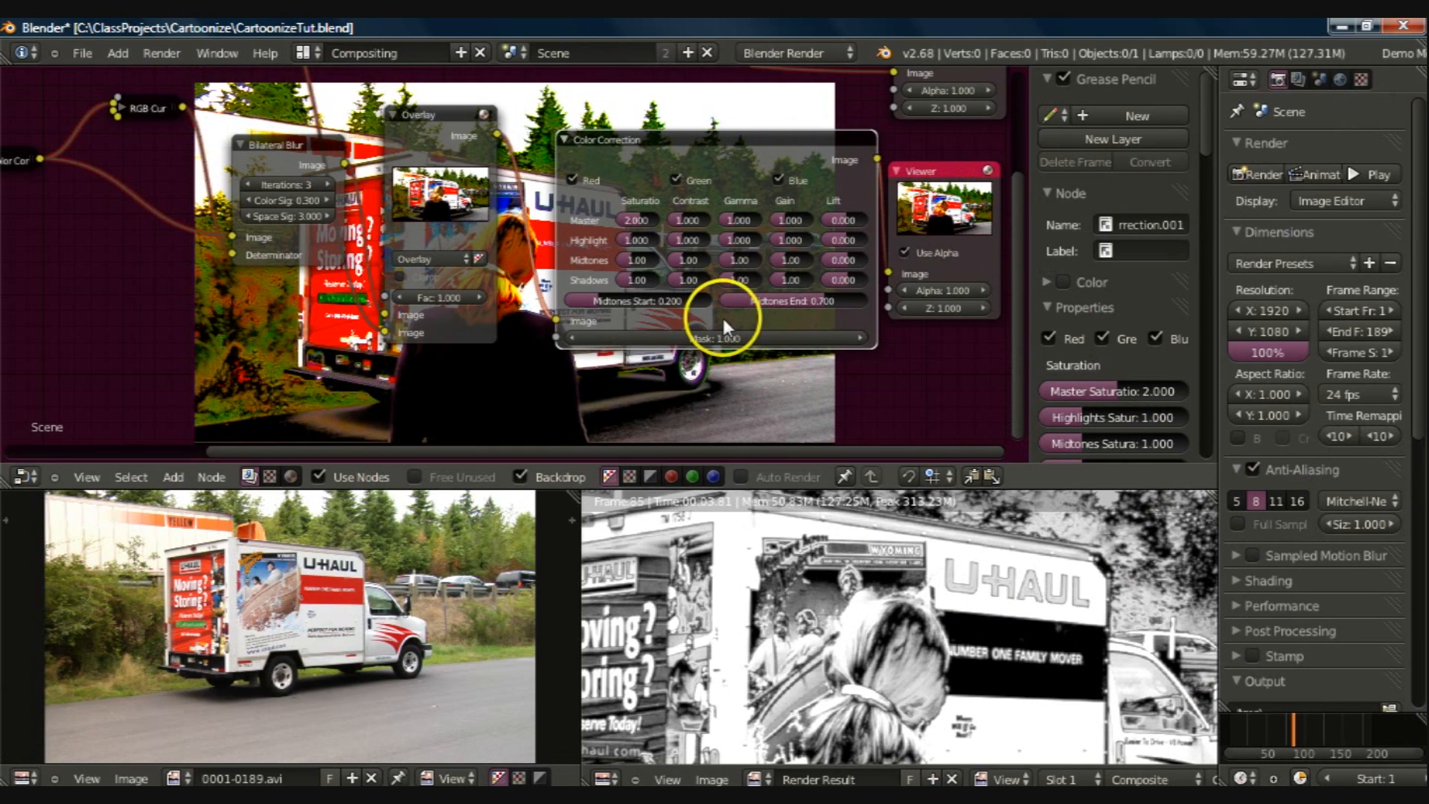
Step: Group the collapsed Color Correction, RGB Curves and Bilateral Blur nodes, leaving the Overlay node out, and close the group
{"action": "scroll", "coordinate": [700, 290], "scroll_direction": "down", "scroll_amount": 2}
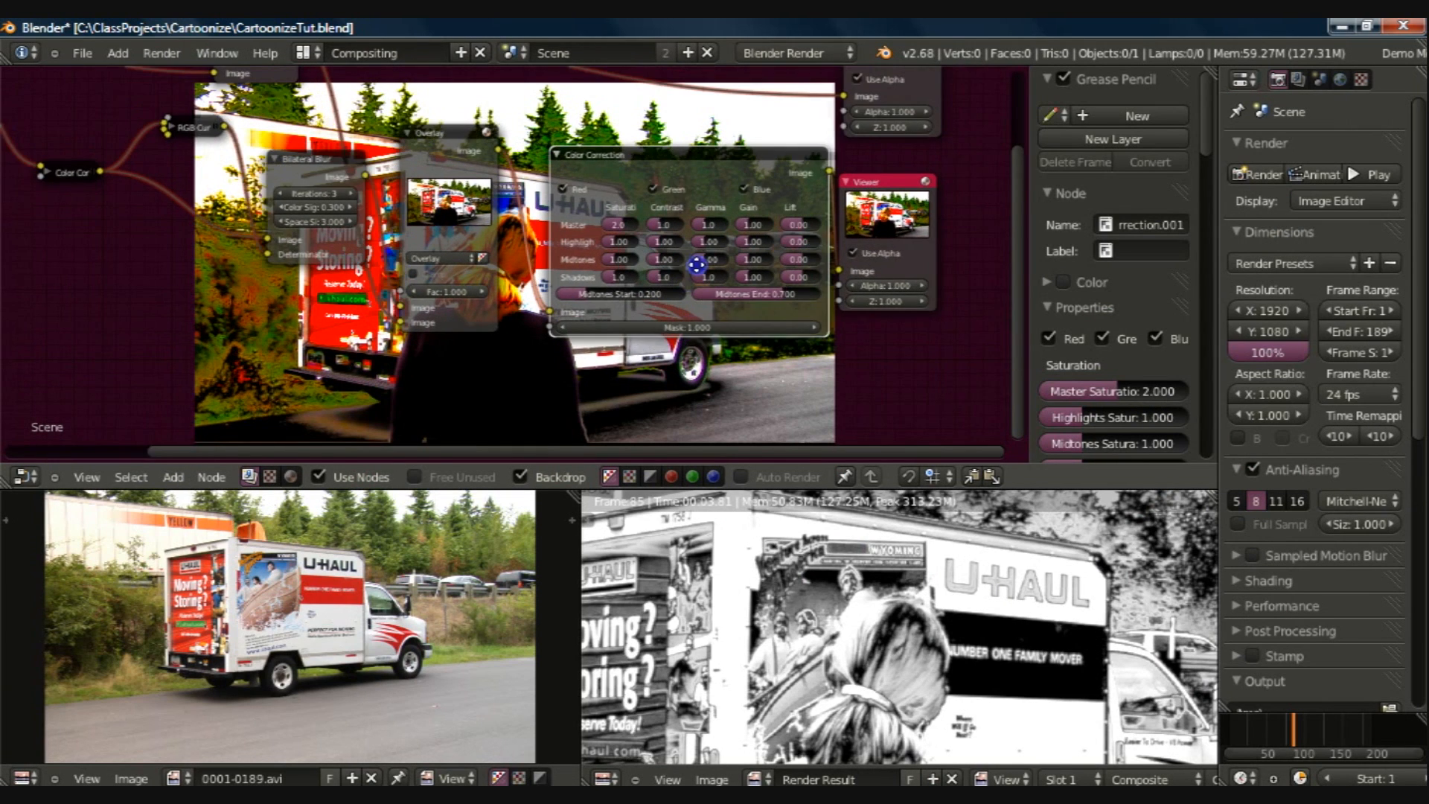
{"action": "scroll", "coordinate": [696, 255], "scroll_direction": "down", "scroll_amount": 1}
{"action": "middle_click_drag", "start_coordinate": [697, 302], "coordinate": [702, 342]}
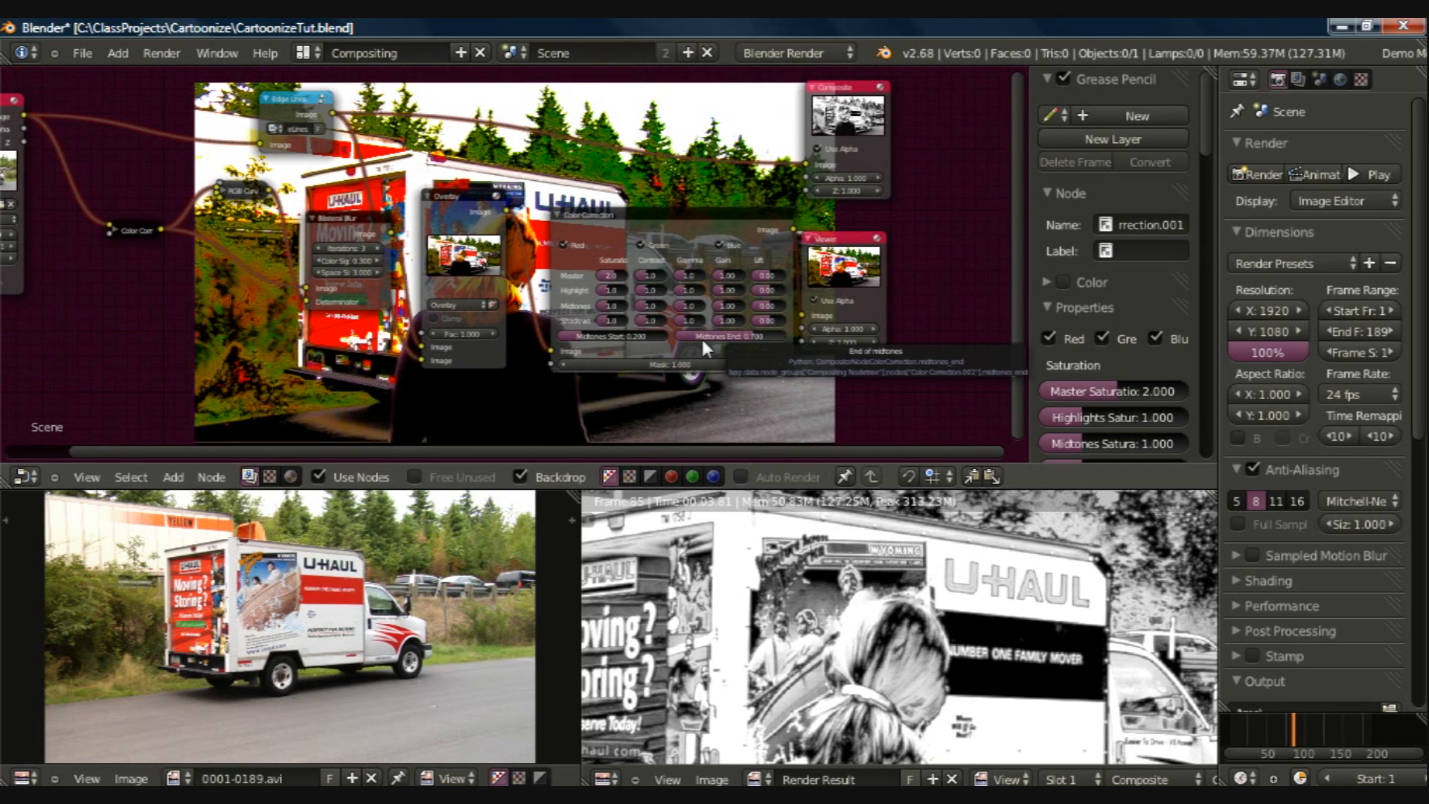
{"action": "left_click", "coordinate": [642, 299]}
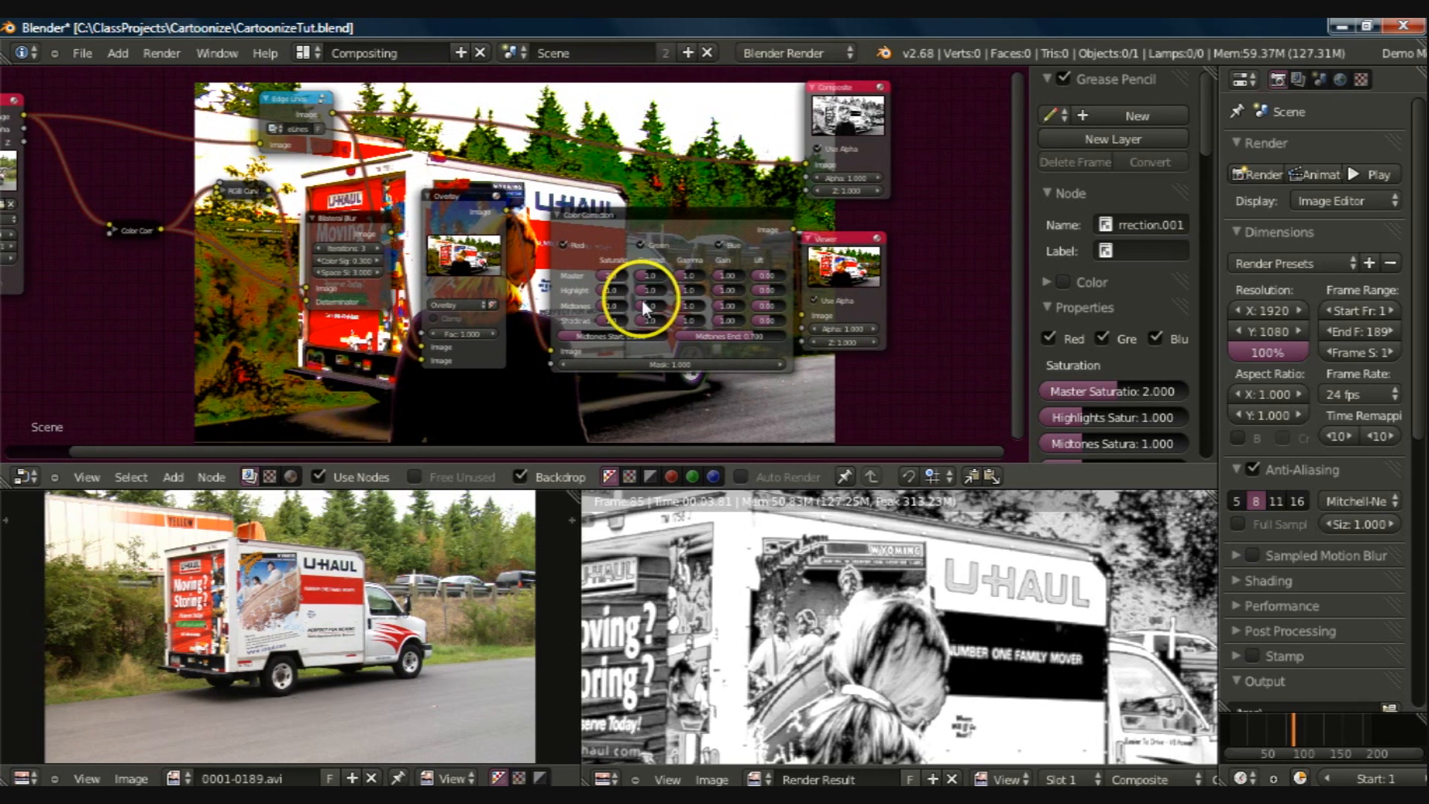
{"action": "left_click", "coordinate": [135, 224]}
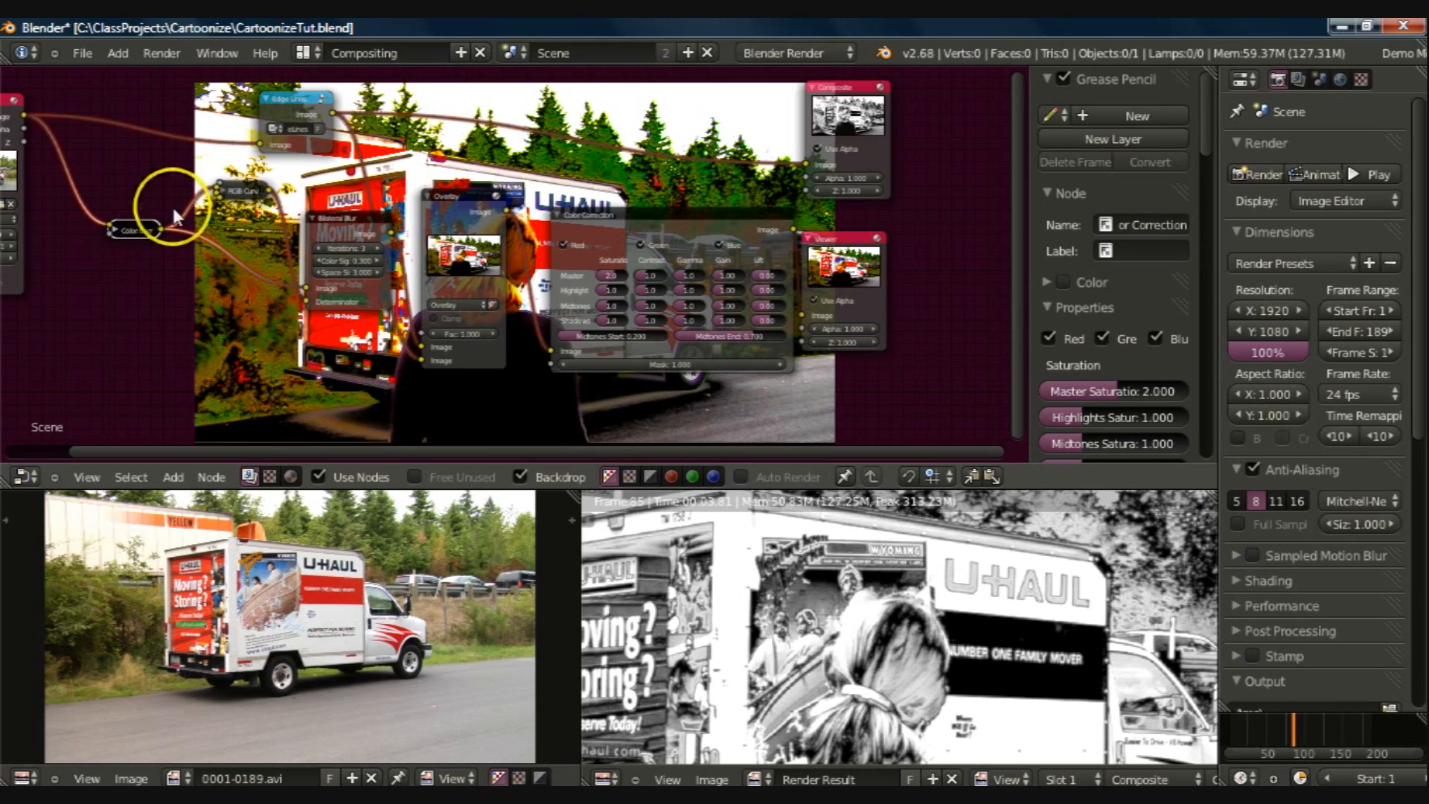
{"action": "left_click", "coordinate": [237, 191]}
{"action": "left_click", "coordinate": [320, 224]}
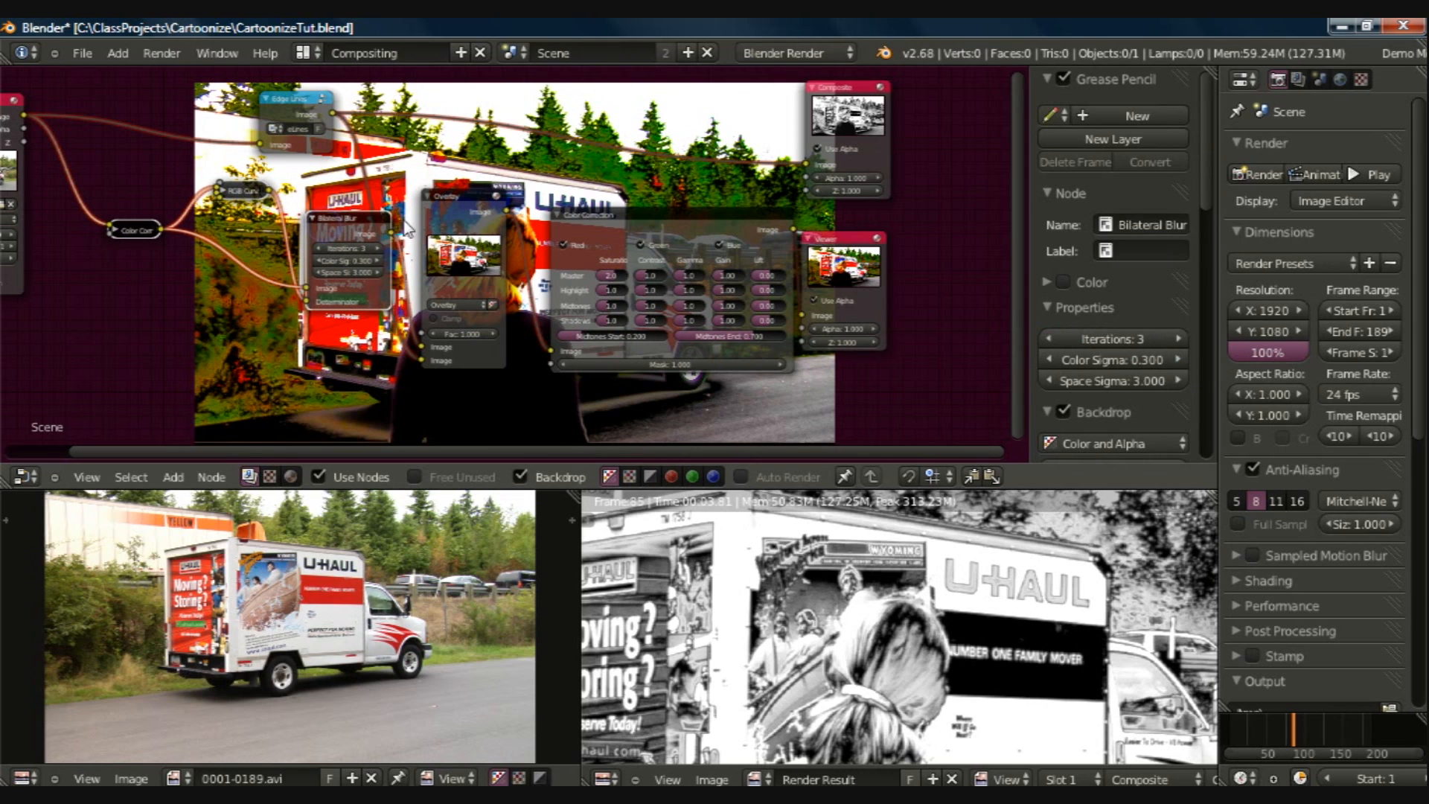
{"action": "left_click", "coordinate": [450, 202]}
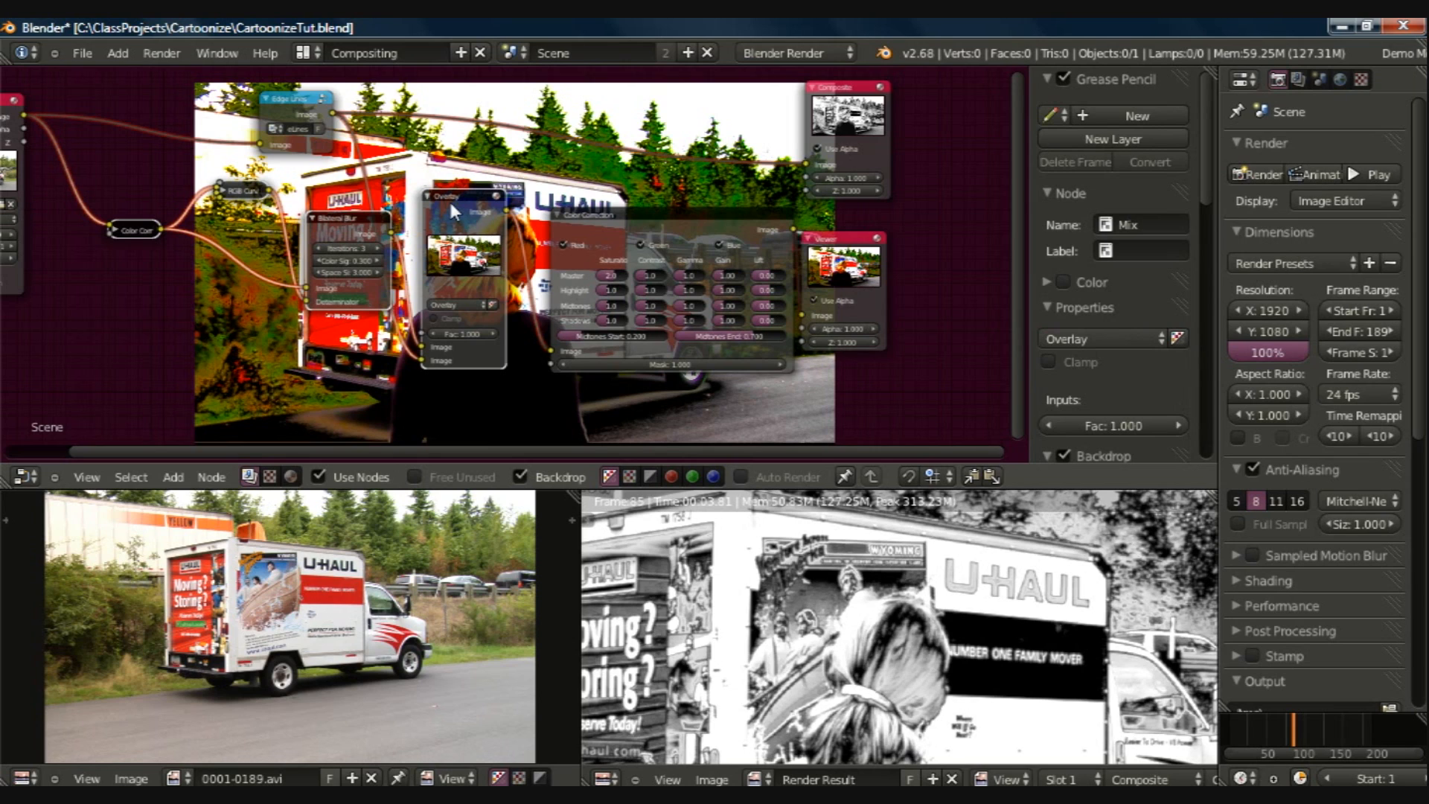
{"action": "right_click", "coordinate": [451, 202], "text": "shift"}
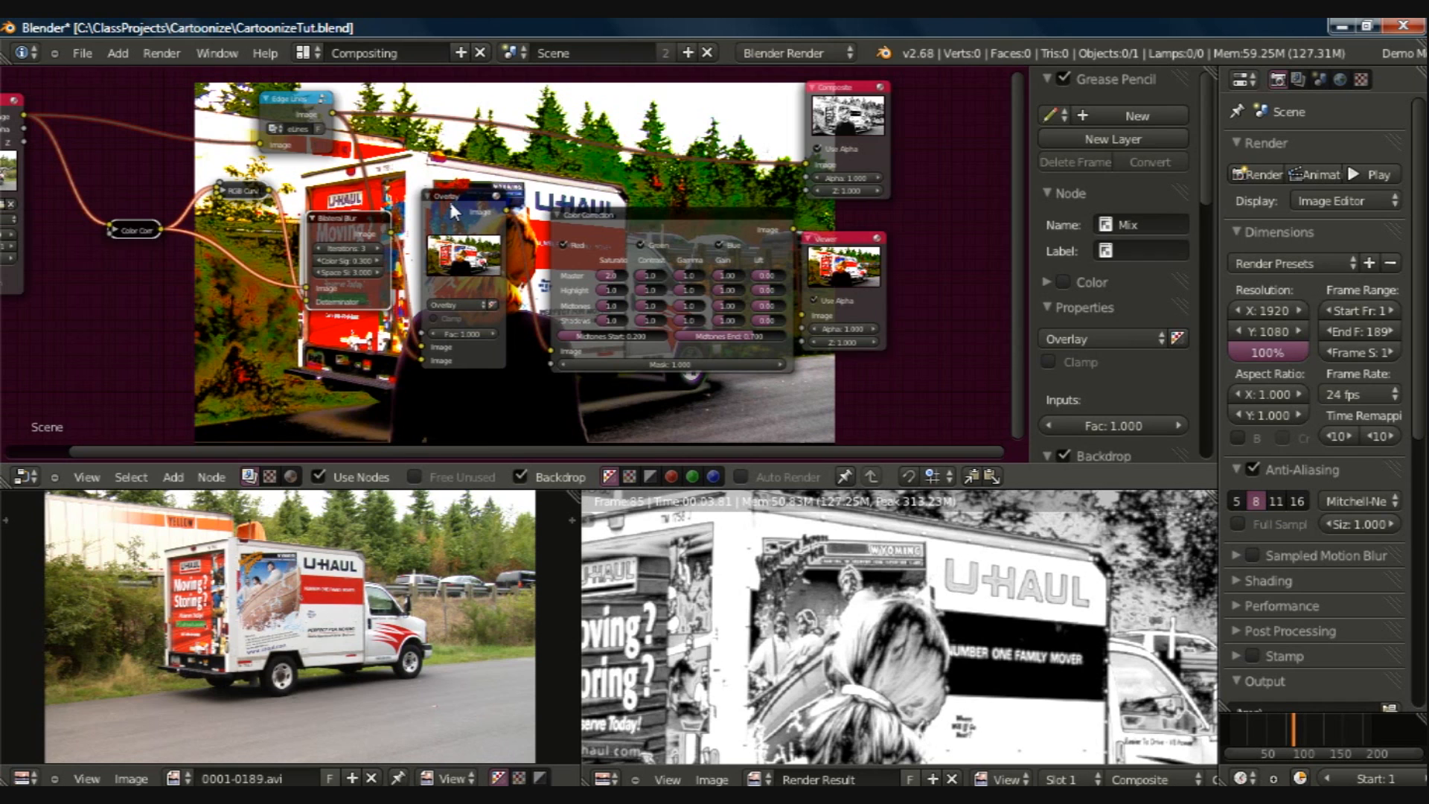
{"action": "key", "text": "ctrl+g"}
{"action": "left_click_drag", "start_coordinate": [1200, 152], "coordinate": [1204, 186]}
{"action": "key", "text": "Tab"}
Step: Name the new group node grpColorFill and label it Color Fill
{"action": "right_click", "coordinate": [238, 224]}
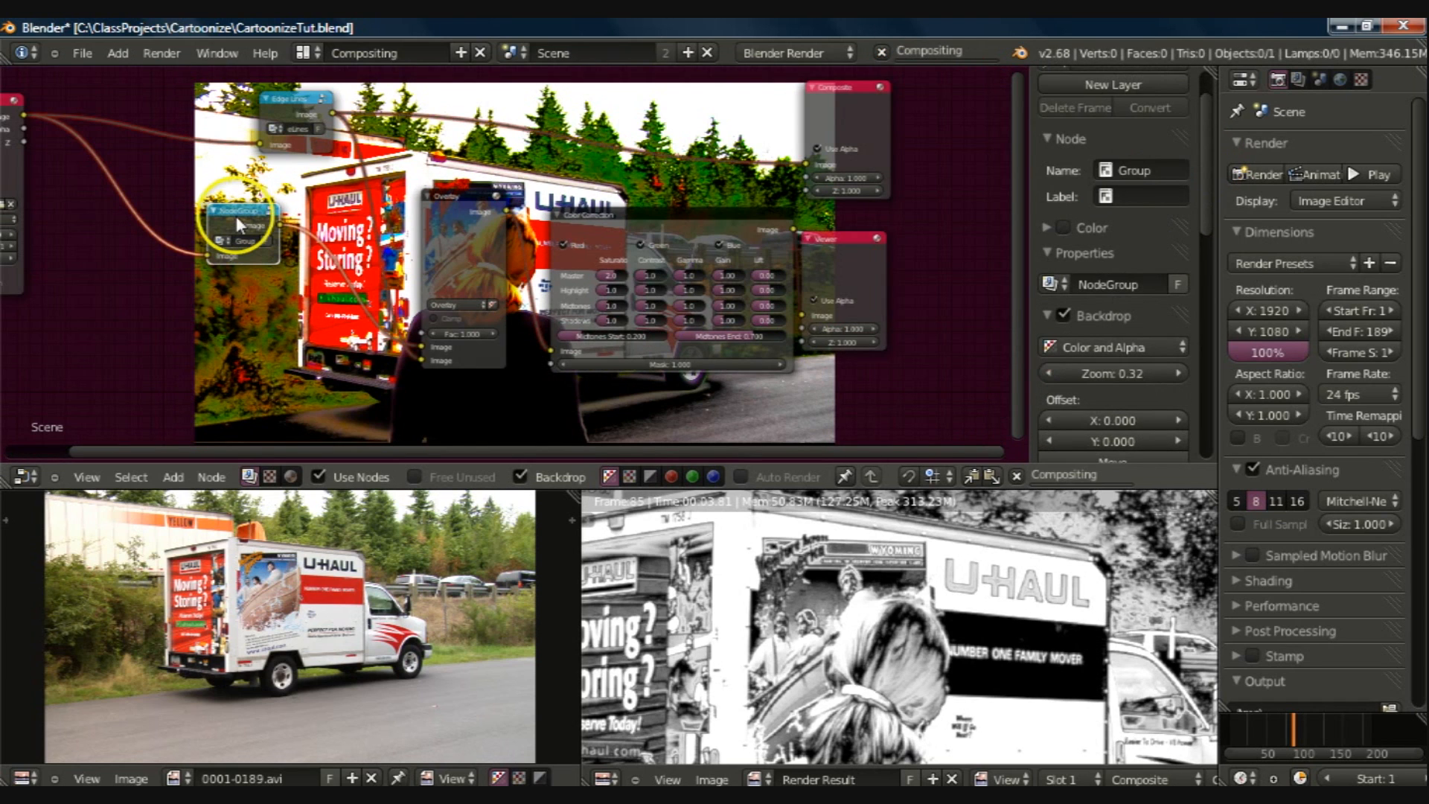
{"action": "left_click", "coordinate": [1134, 169]}
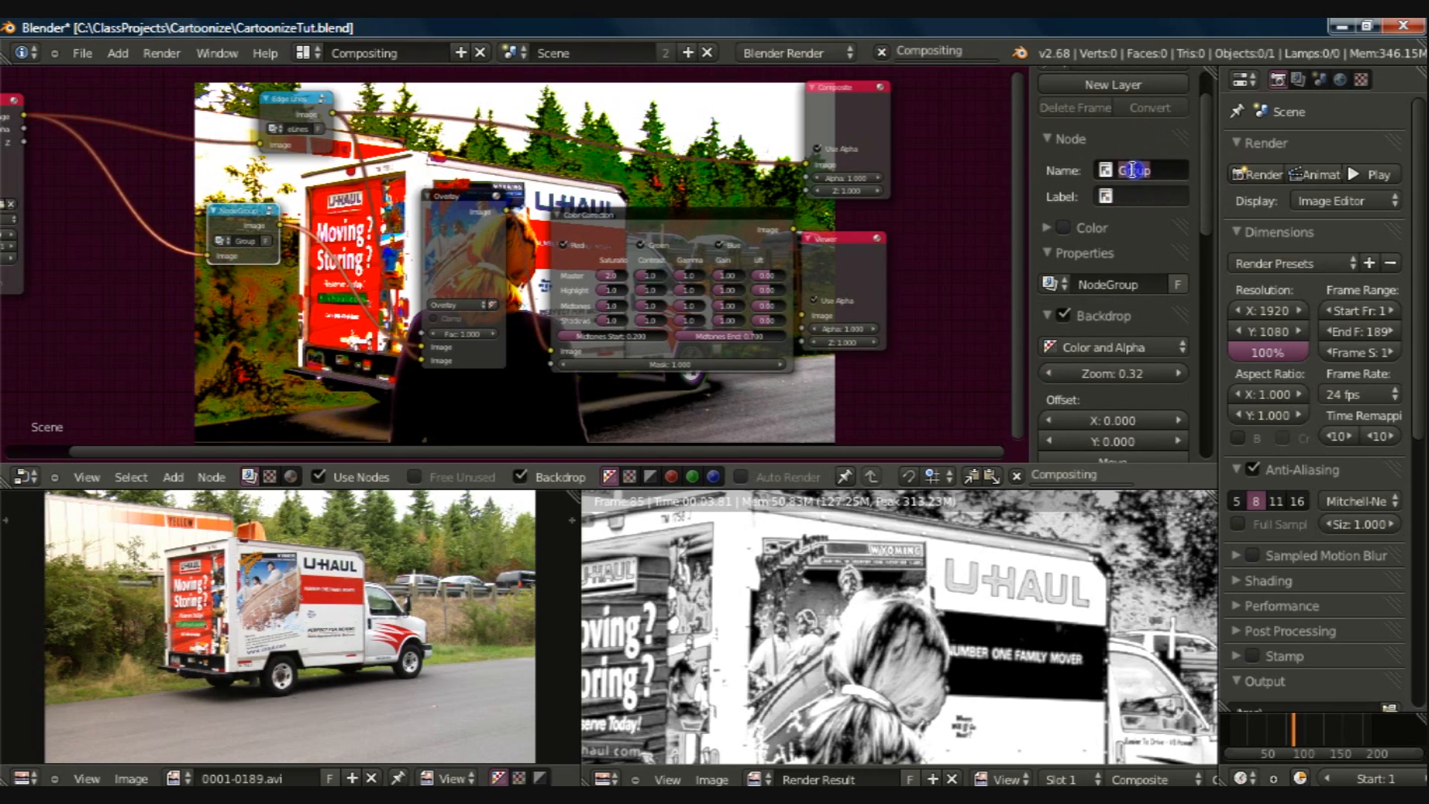
{"action": "type", "text": "grpColorFill"}
{"action": "left_click", "coordinate": [1136, 197]}
{"action": "type", "text": "Color Fill"}
{"action": "key", "text": "Return"}
Step: Rename the Color Fill group's node tree as NodegrpColorFill
{"action": "left_click", "coordinate": [1106, 285]}
{"action": "left_click", "coordinate": [1105, 286]}
{"action": "type", "text": "grpColorFill"}
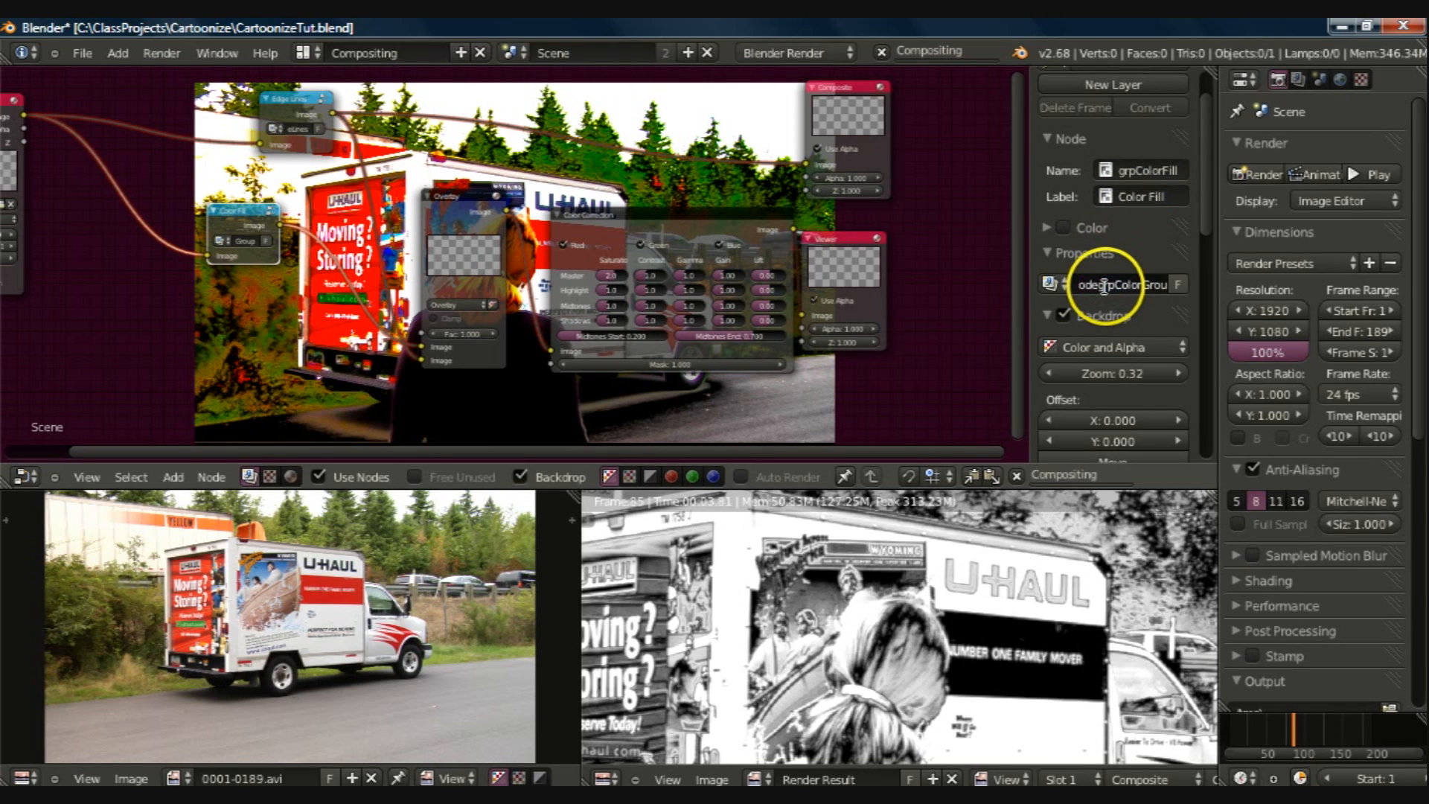
{"action": "key", "text": "Delete"}
{"action": "key", "text": "Delete"}
{"action": "key", "text": "Delete"}
{"action": "key", "text": "Delete"}
{"action": "key", "text": "Delete"}
{"action": "left_click", "coordinate": [717, 253]}
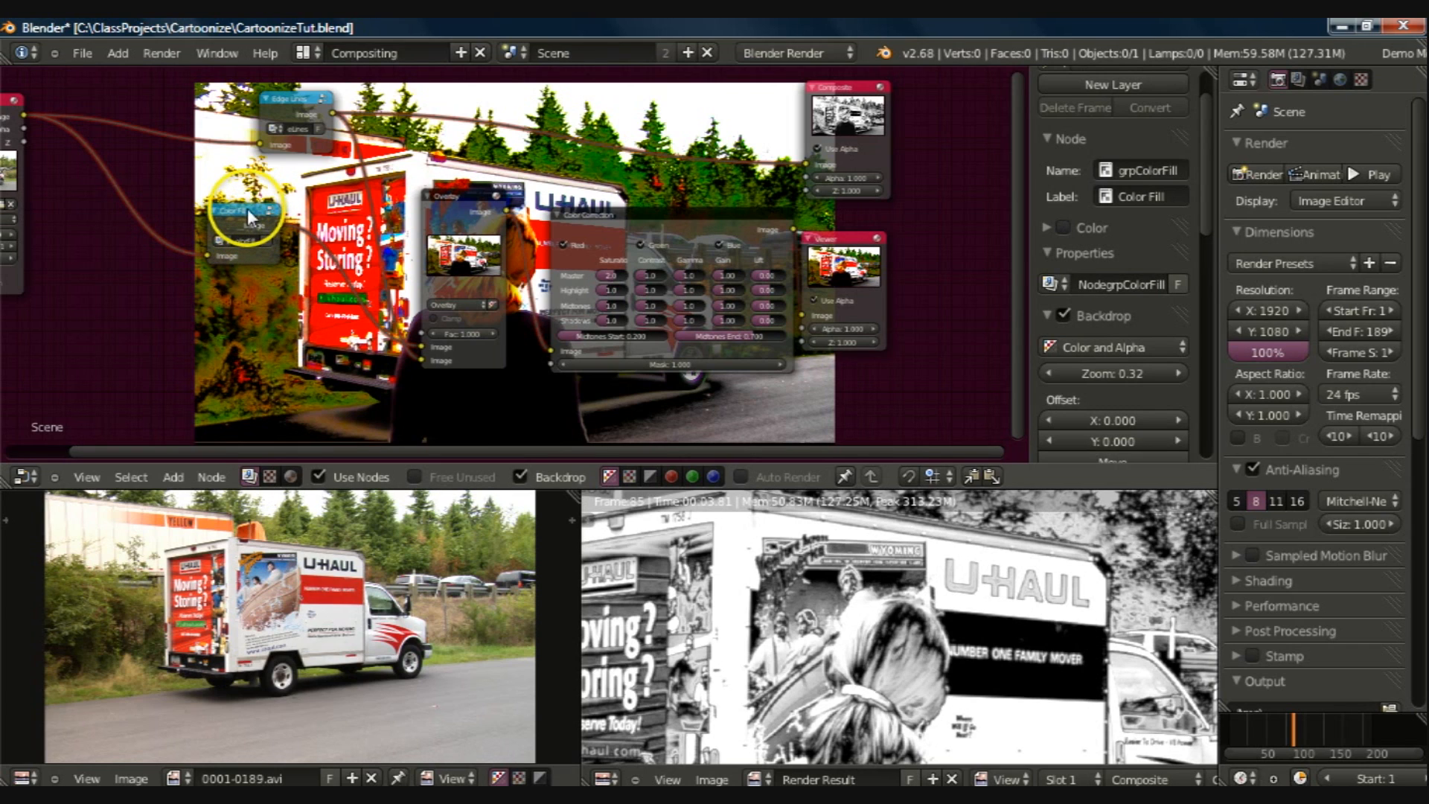
Step: Group the Edge Lines, Color Fill, Overlay and Color Correction nodes into one node group and close the group
{"action": "left_click", "coordinate": [284, 107]}
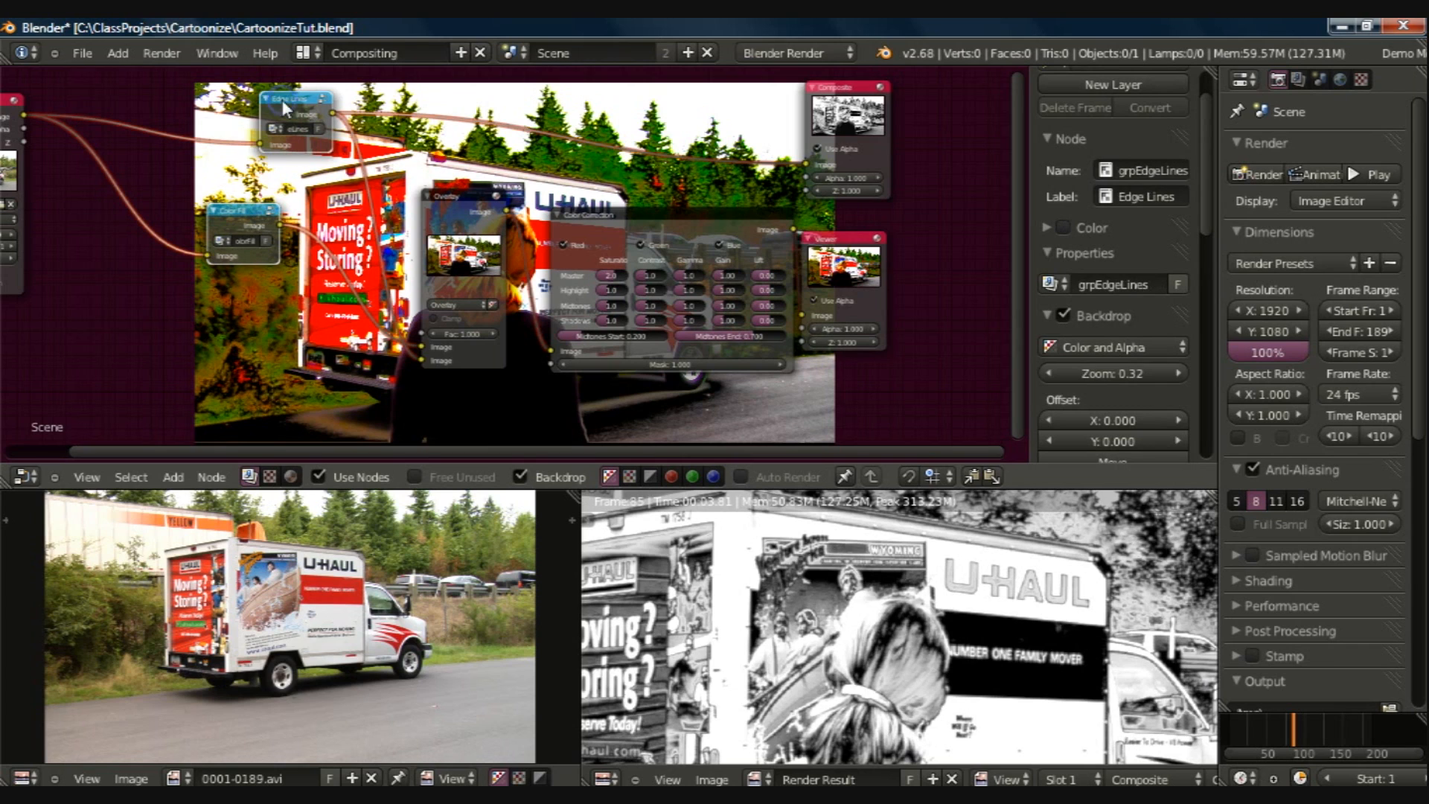
{"action": "left_click", "coordinate": [449, 200]}
{"action": "left_click", "coordinate": [592, 227]}
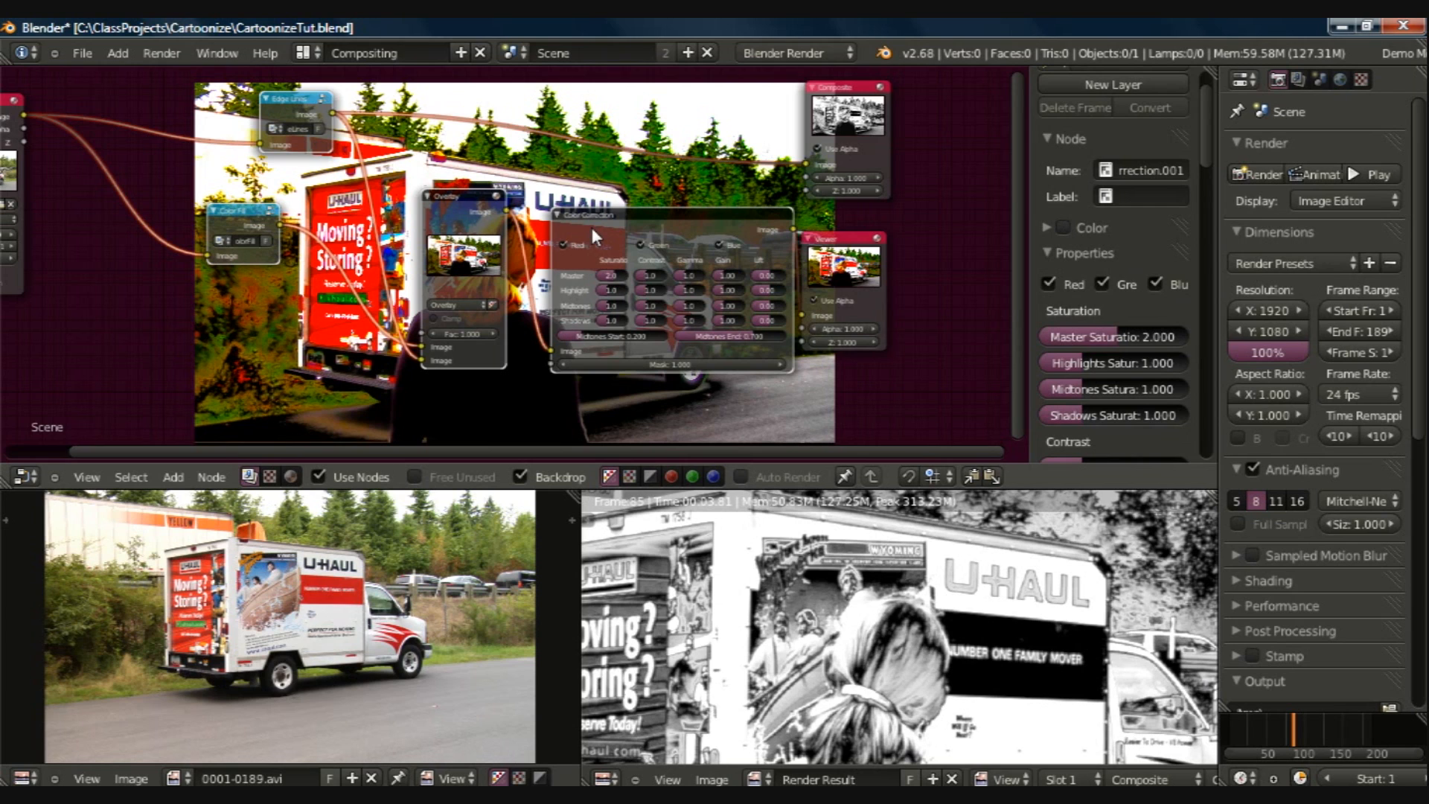
{"action": "key", "text": "ctrl+g"}
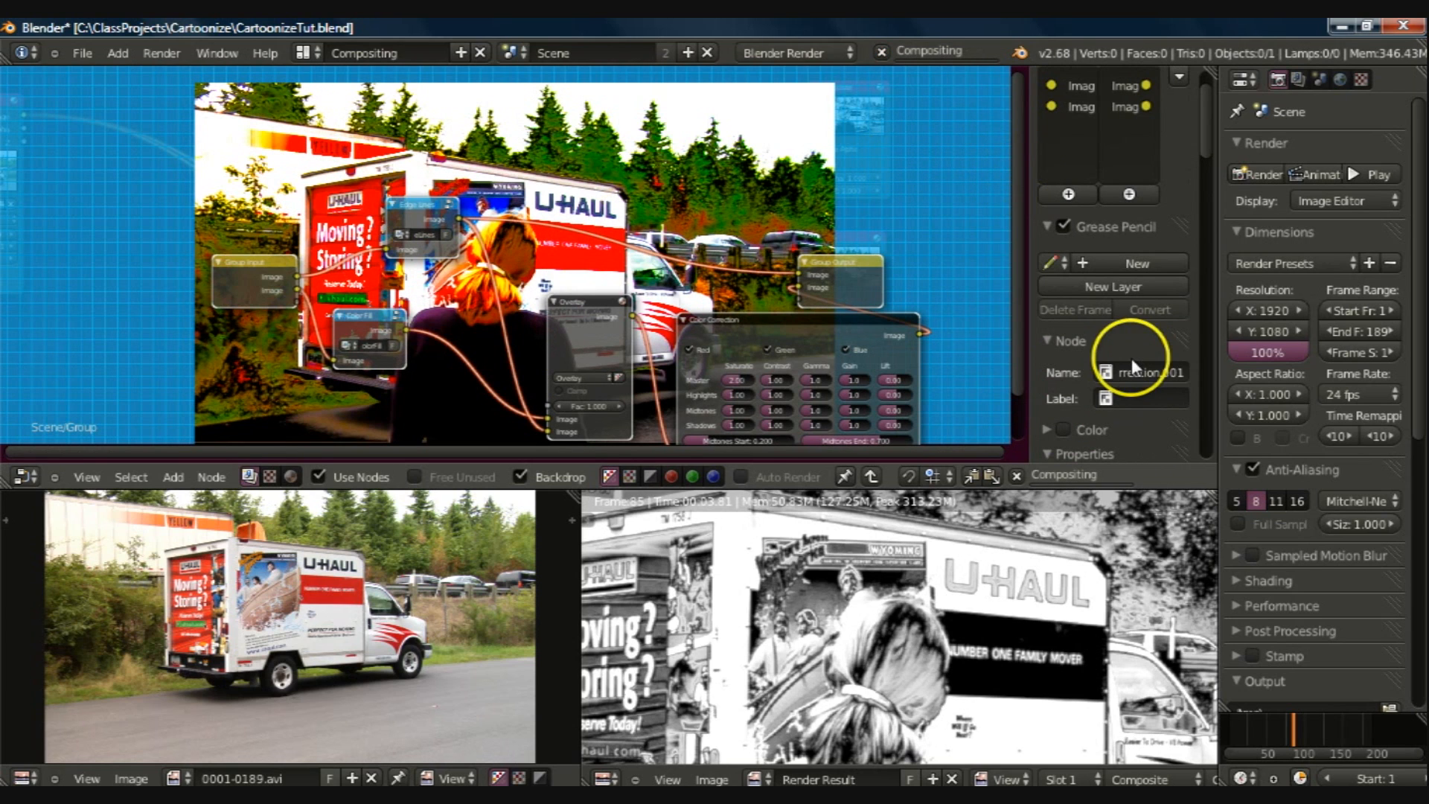
{"action": "key", "text": "Tab"}
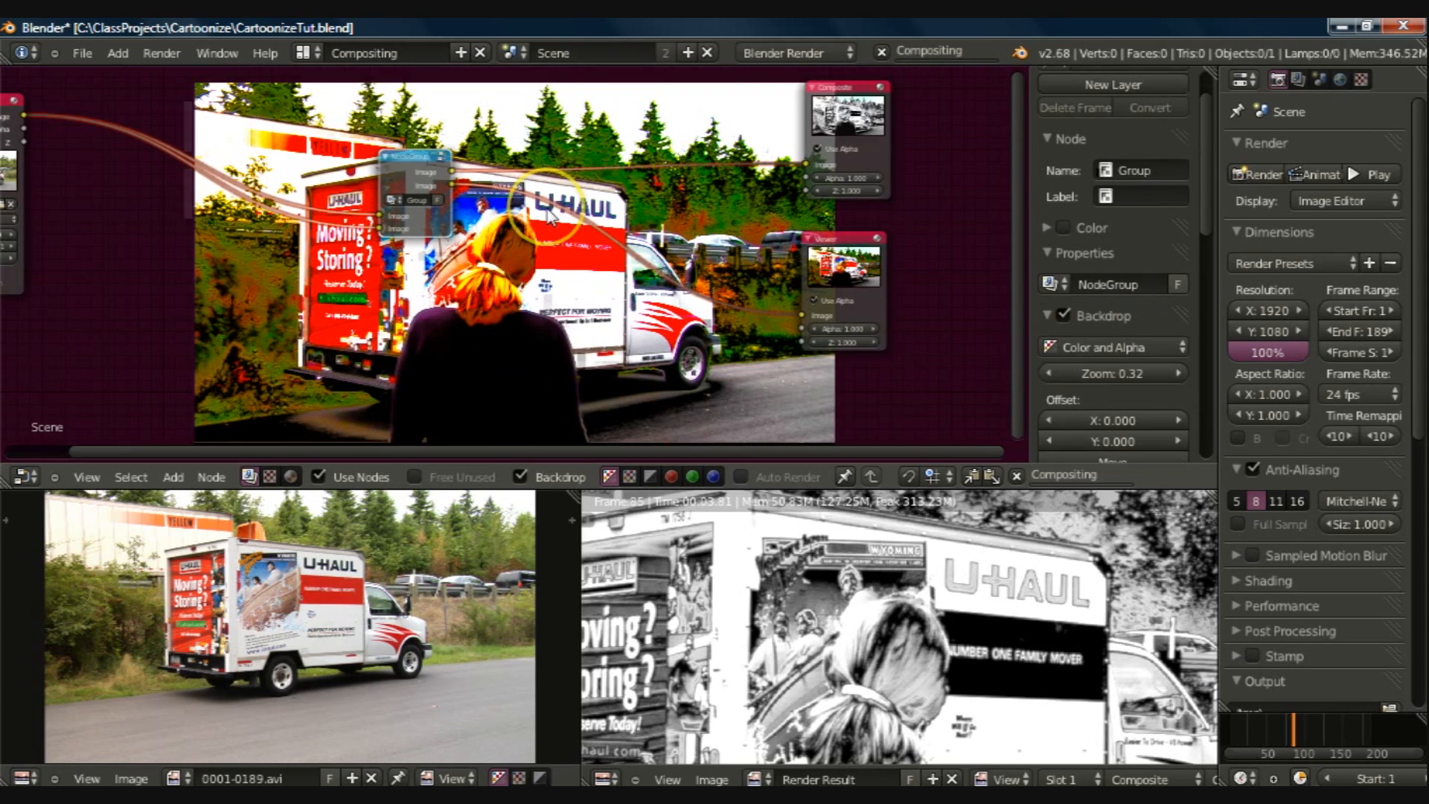
Step: Name the new group node grpCartonize
{"action": "double_click", "coordinate": [1136, 164]}
{"action": "type", "text": "grp"}
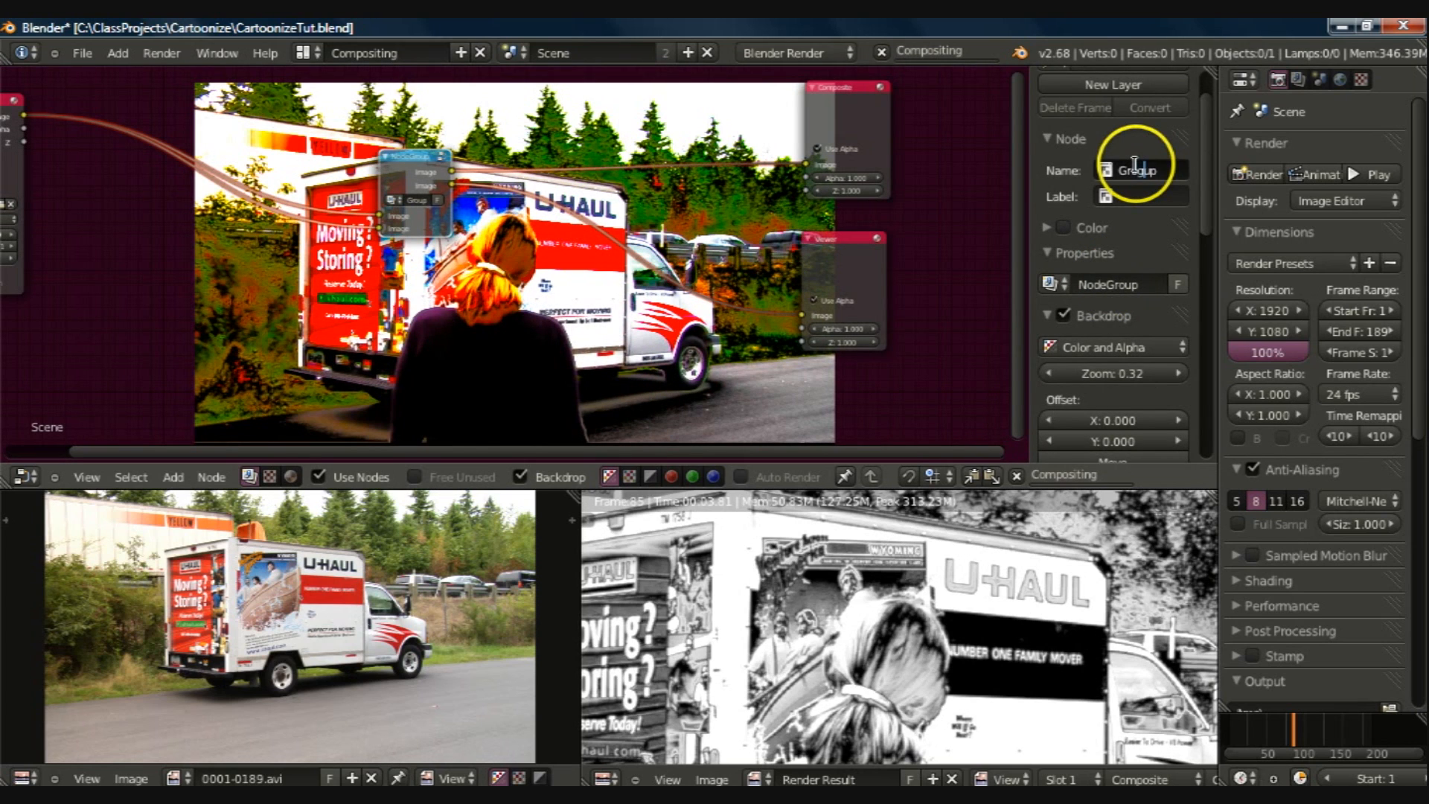
{"action": "left_click", "coordinate": [1165, 172]}
{"action": "key", "text": "BackSpace"}
{"action": "key", "text": "BackSpace"}
{"action": "left_click", "coordinate": [1069, 175]}
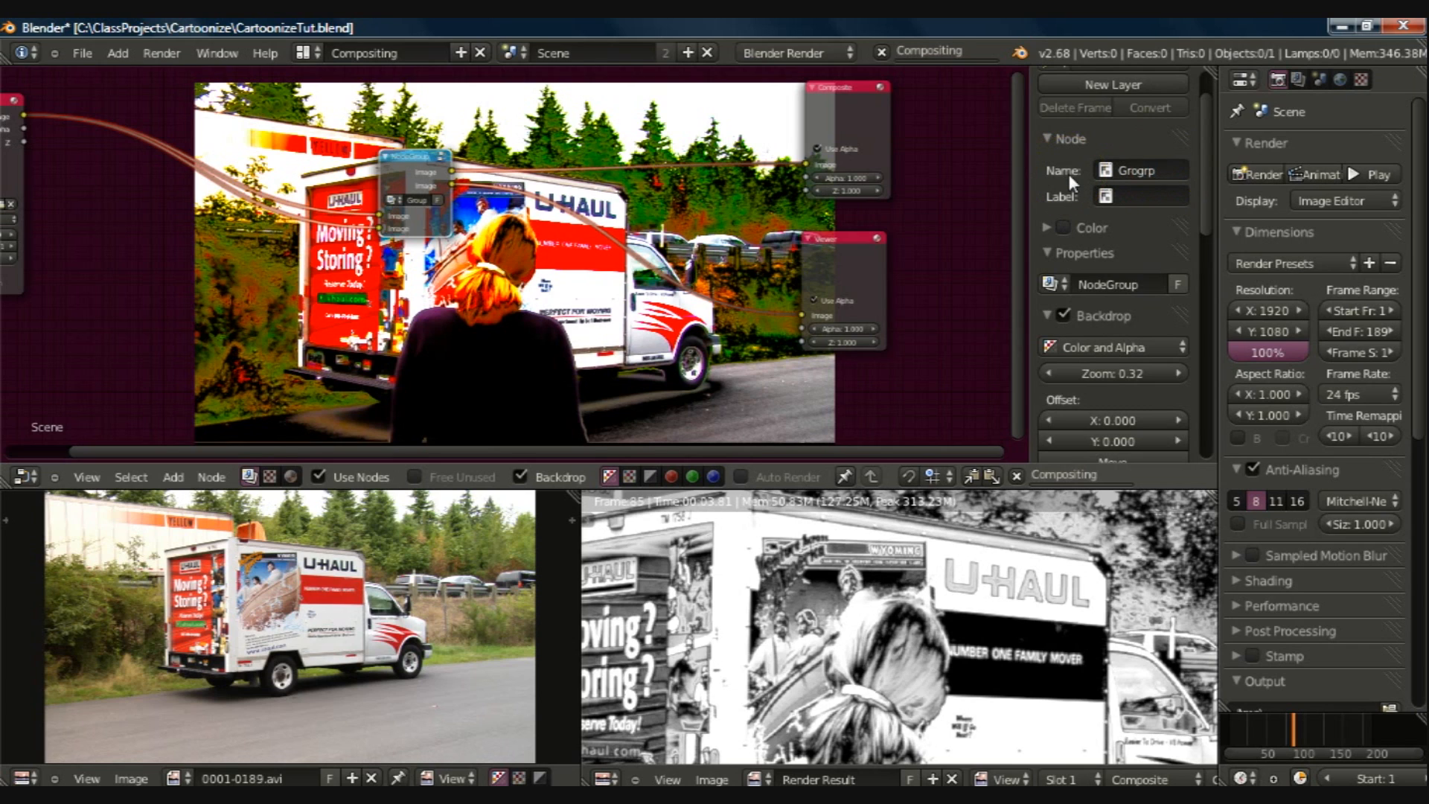
{"action": "left_click", "coordinate": [1143, 170]}
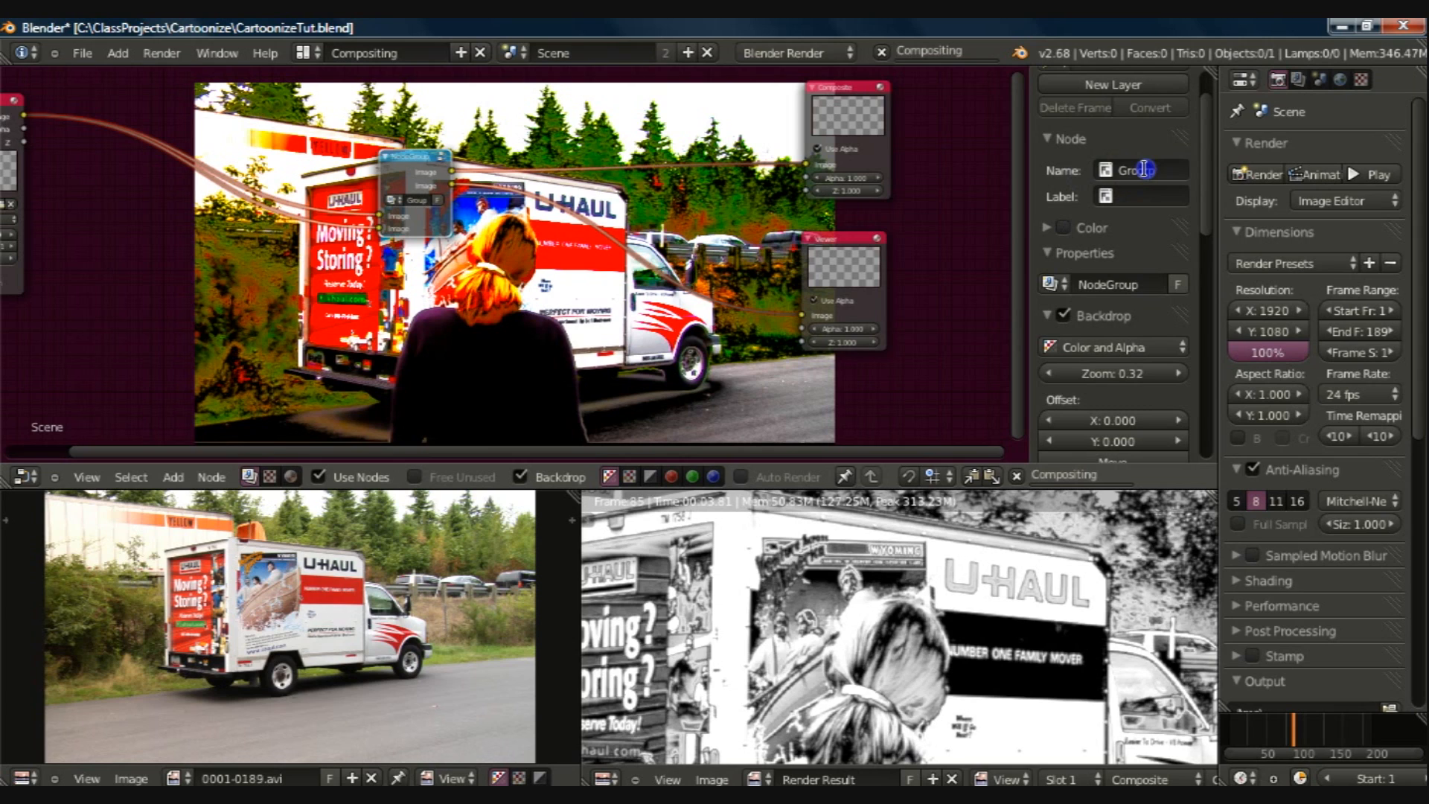
{"action": "left_click", "coordinate": [1142, 171]}
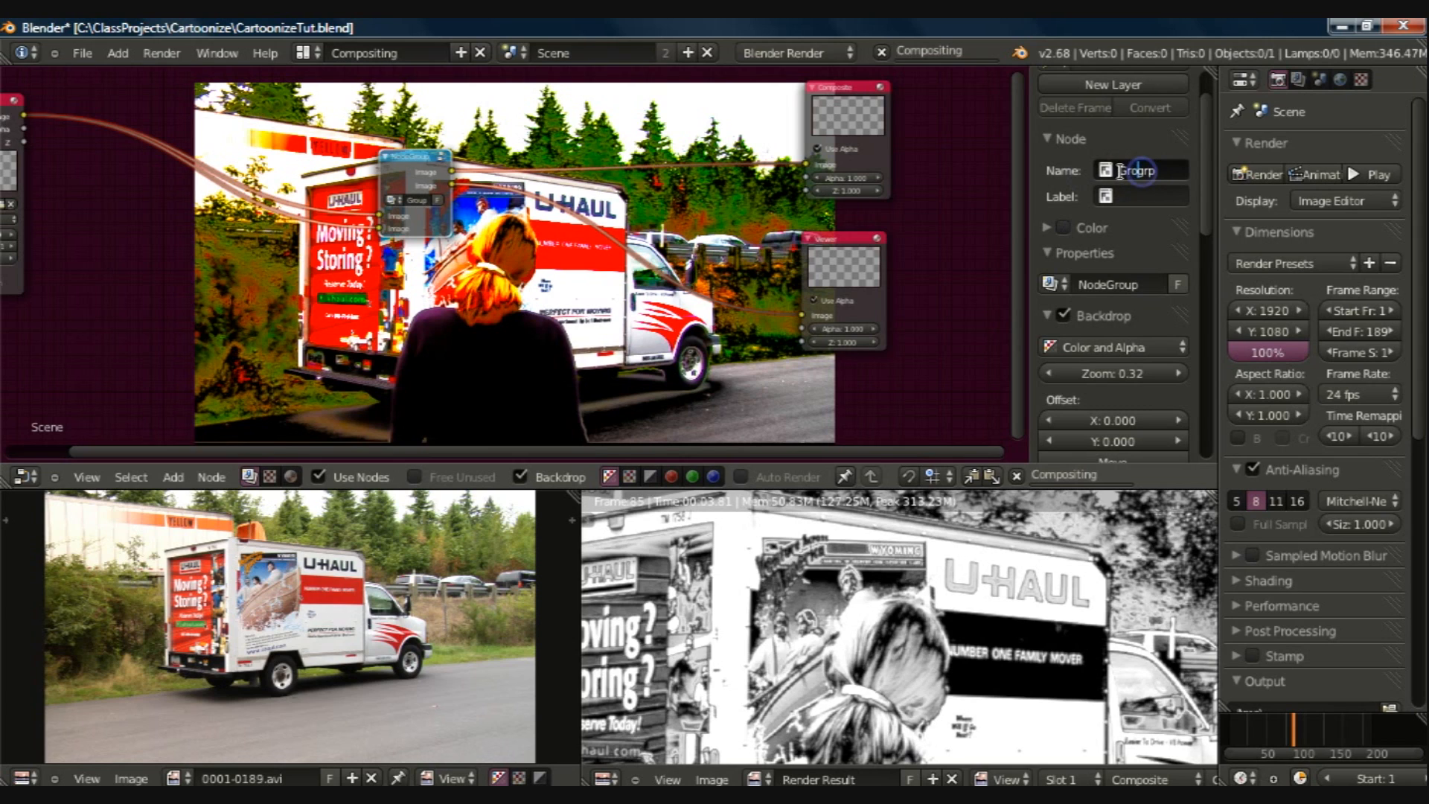
{"action": "left_click_drag", "start_coordinate": [1142, 171], "coordinate": [1120, 171]}
{"action": "key", "text": "Delete"}
{"action": "key", "text": "Delete"}
{"action": "key", "text": "Delete"}
{"action": "type", "text": "GrpCartonize"}
{"action": "left_click", "coordinate": [1127, 191]}
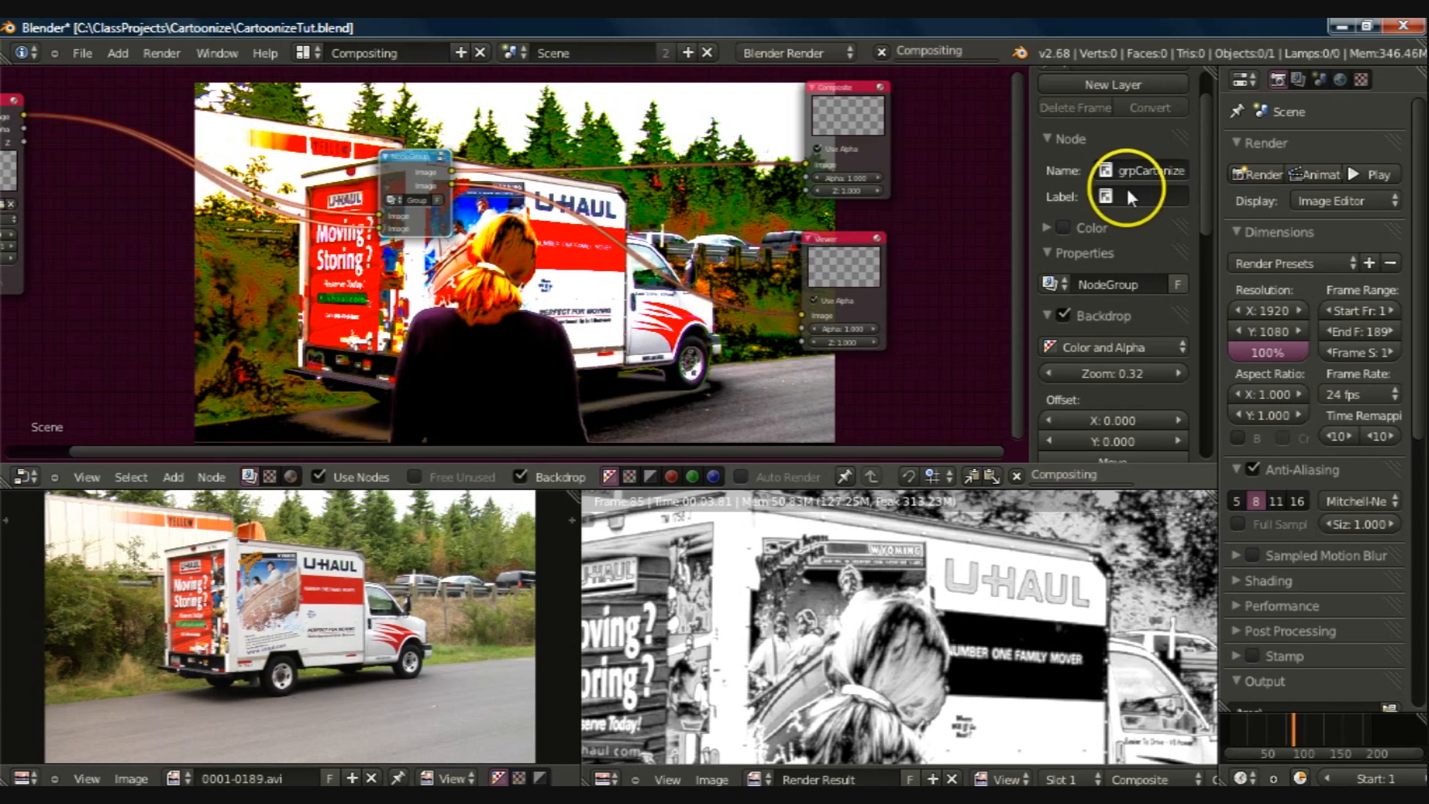
Step: Label the group node Cartonize and rename its node tree grpCartoonize
{"action": "left_click", "coordinate": [1127, 192]}
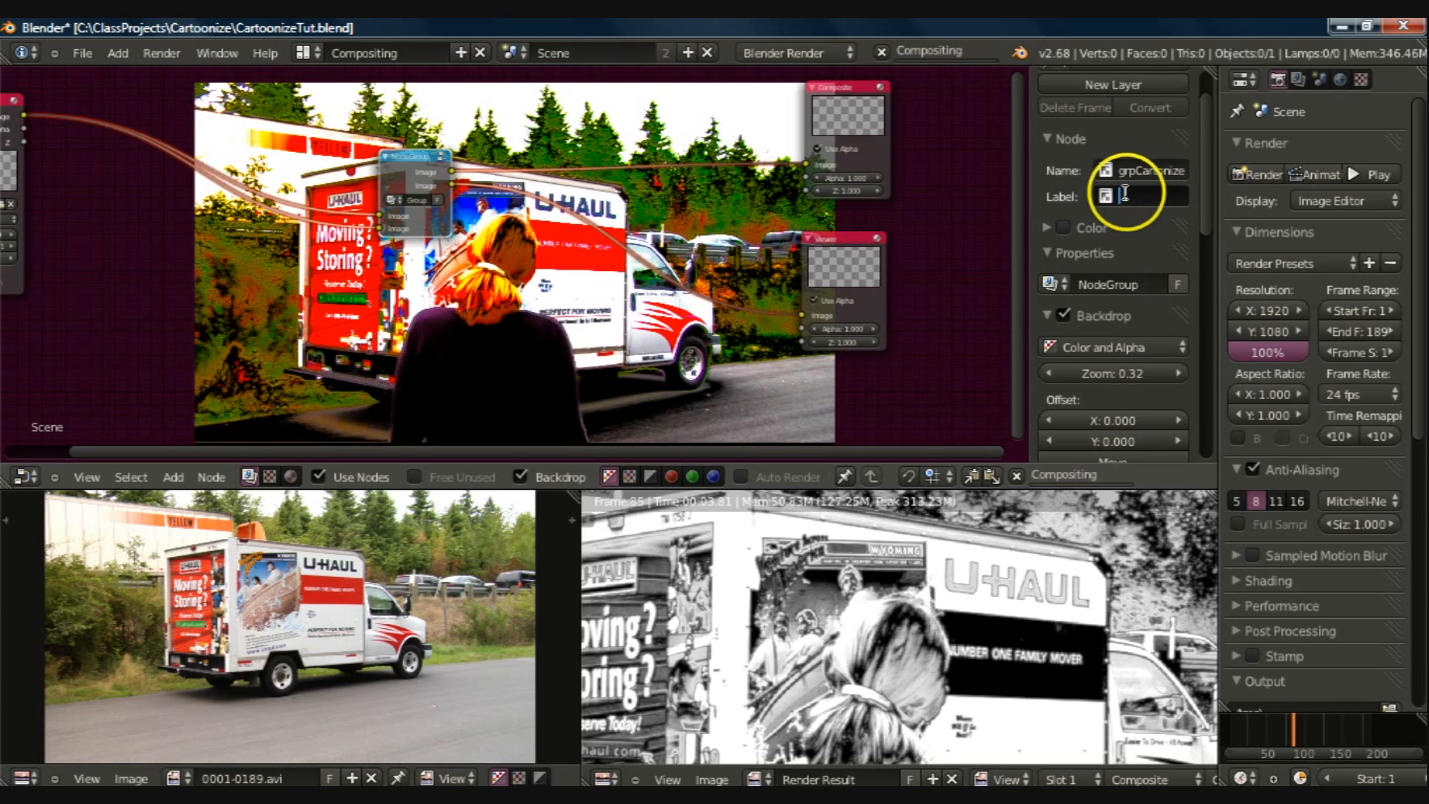
{"action": "type", "text": "Cartonize"}
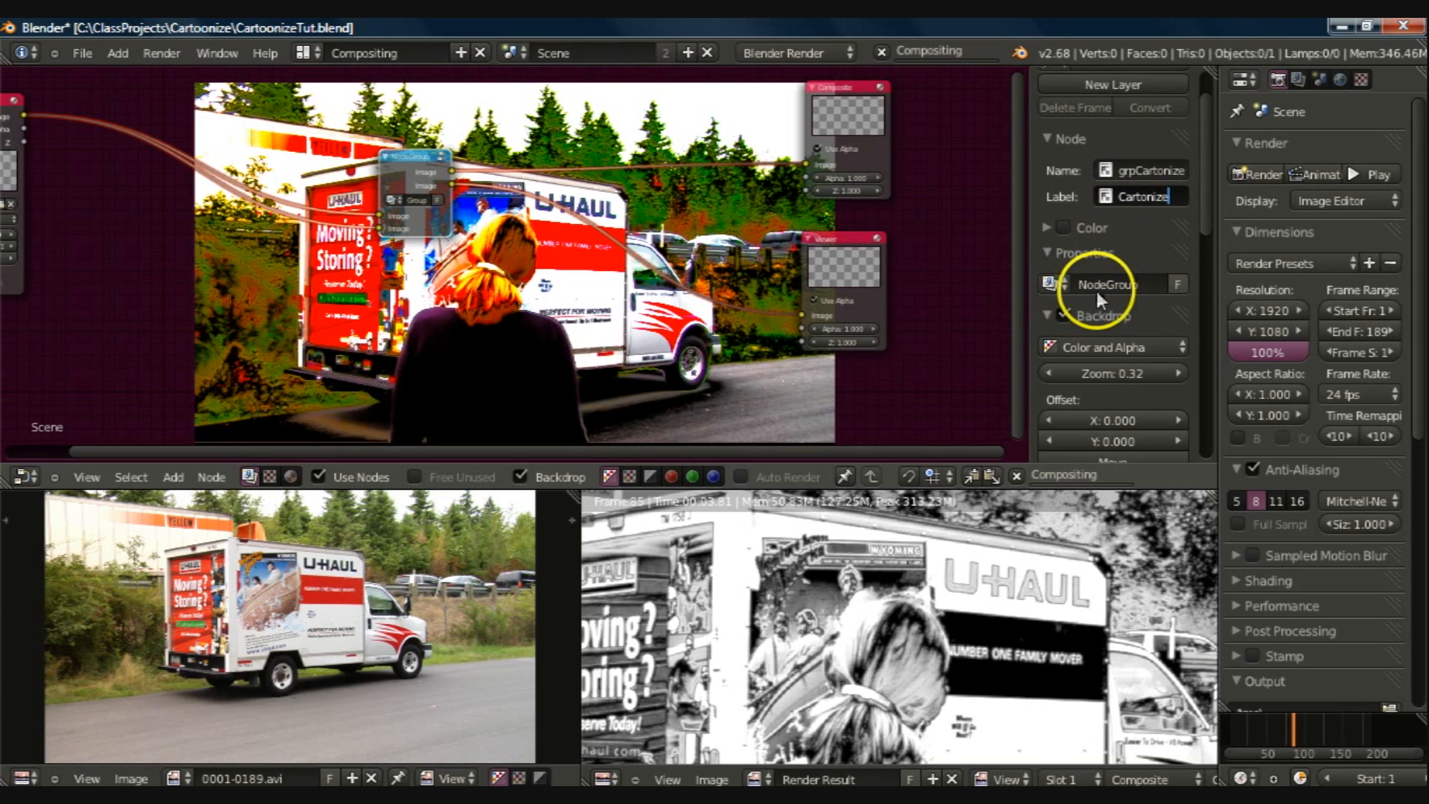
{"action": "left_click", "coordinate": [1098, 287]}
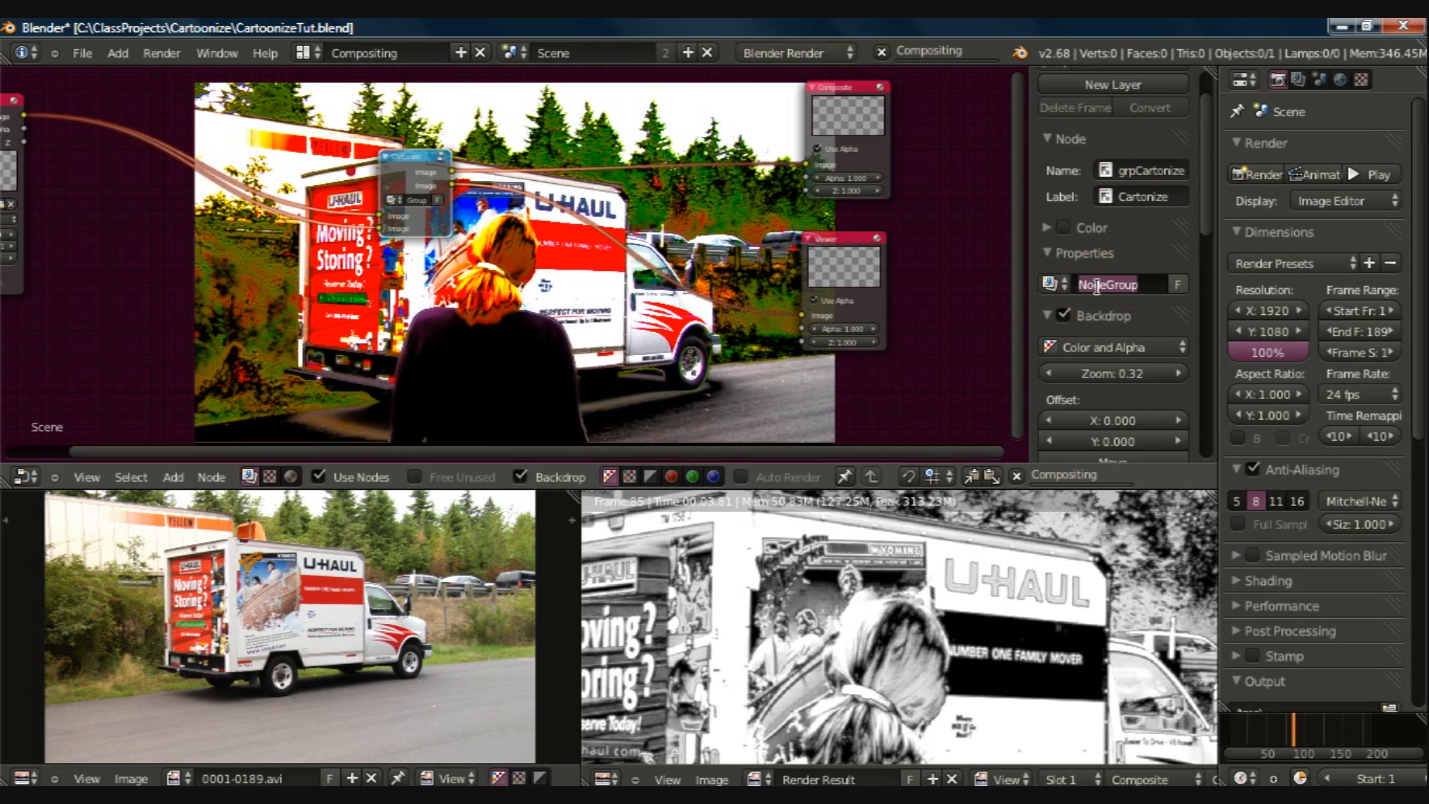
{"action": "type", "text": "grpCartoonize"}
{"action": "left_click", "coordinate": [657, 271]}
{"action": "left_click", "coordinate": [383, 374]}
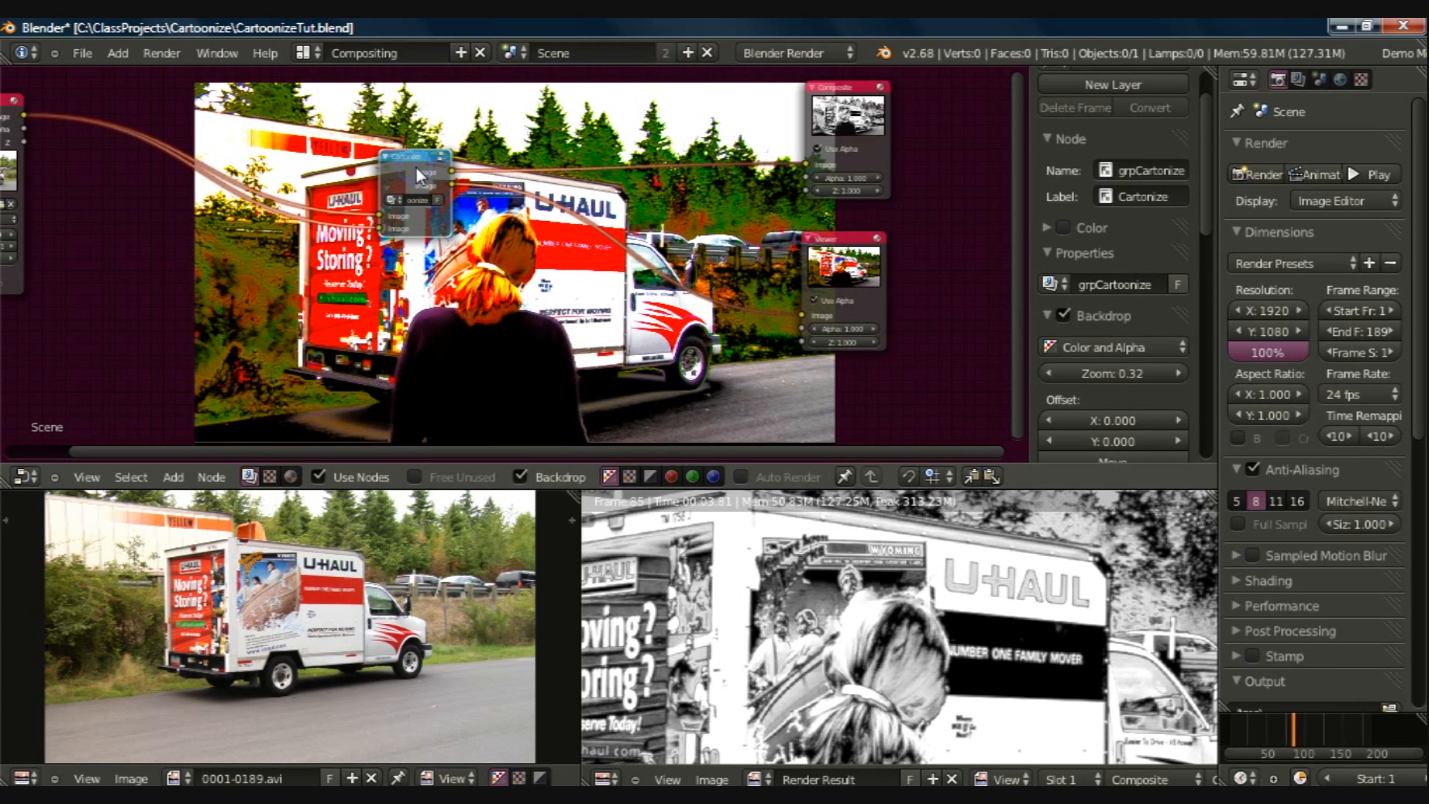
Step: Open the Cartonize group and remove the second Image input and the second Image output from its interface
{"action": "key", "text": "Tab"}
{"action": "left_click", "coordinate": [821, 176]}
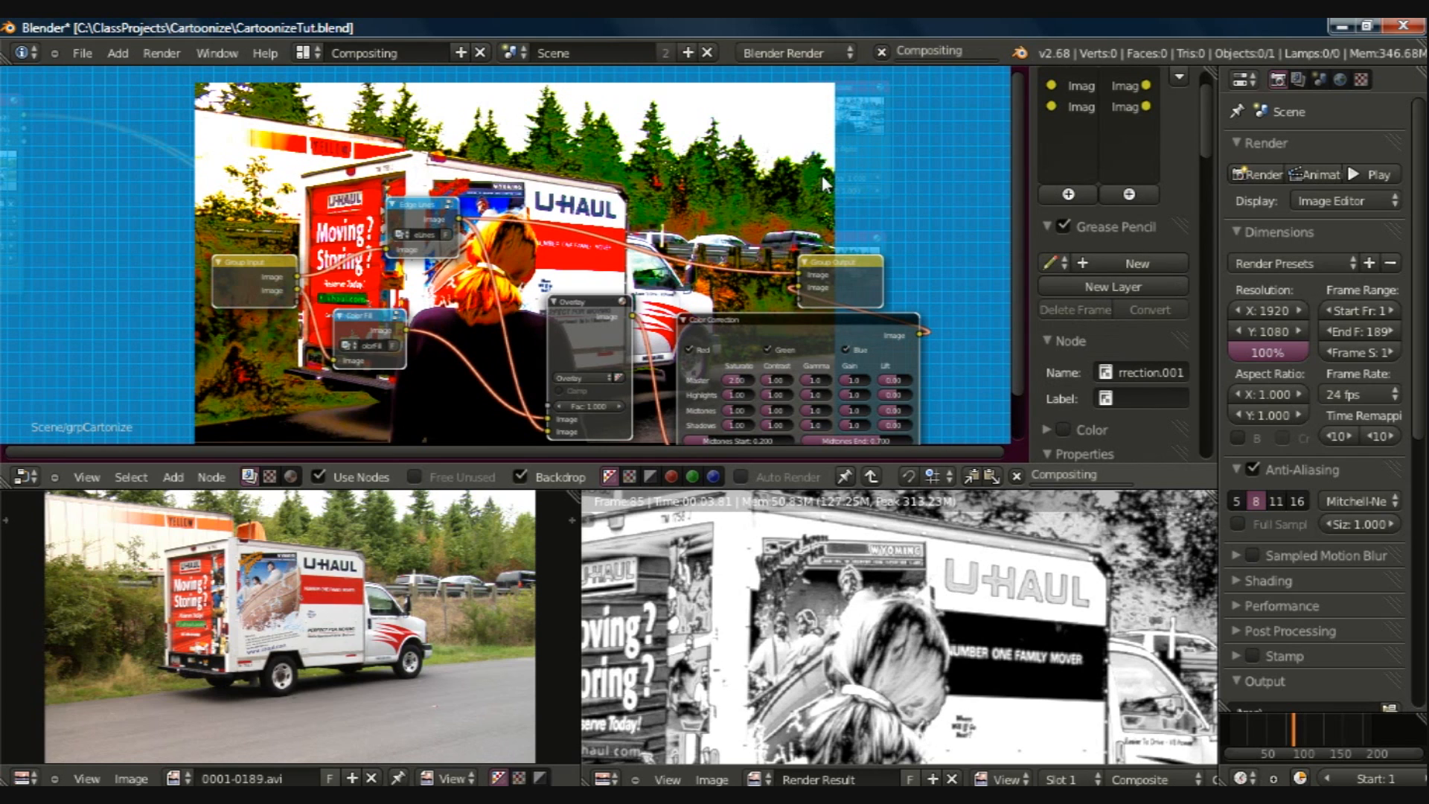
{"action": "scroll", "coordinate": [1111, 116], "scroll_direction": "up", "scroll_amount": 2}
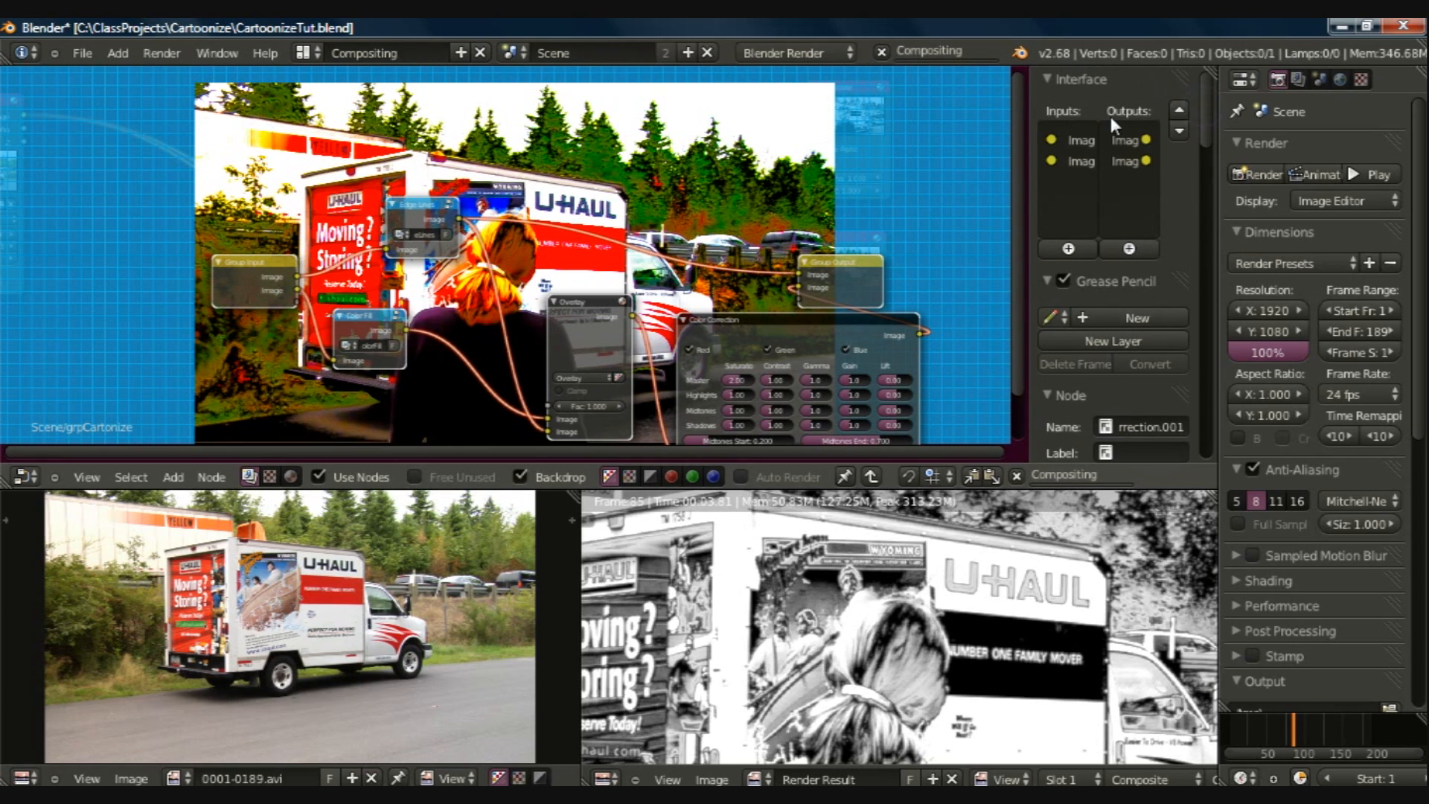
{"action": "left_click", "coordinate": [1072, 161]}
{"action": "left_click", "coordinate": [1183, 272]}
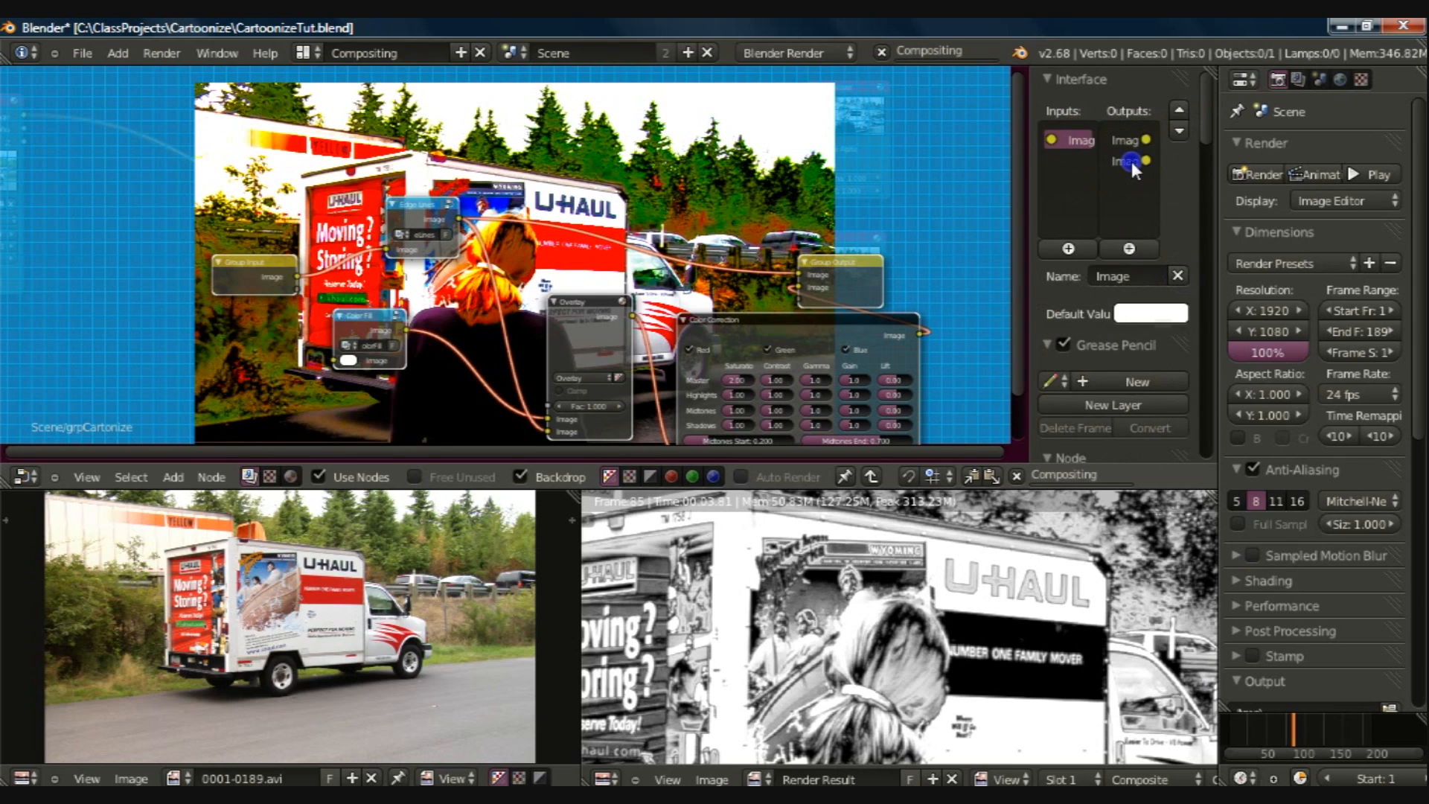
{"action": "left_click", "coordinate": [1128, 161]}
{"action": "left_click", "coordinate": [1178, 275]}
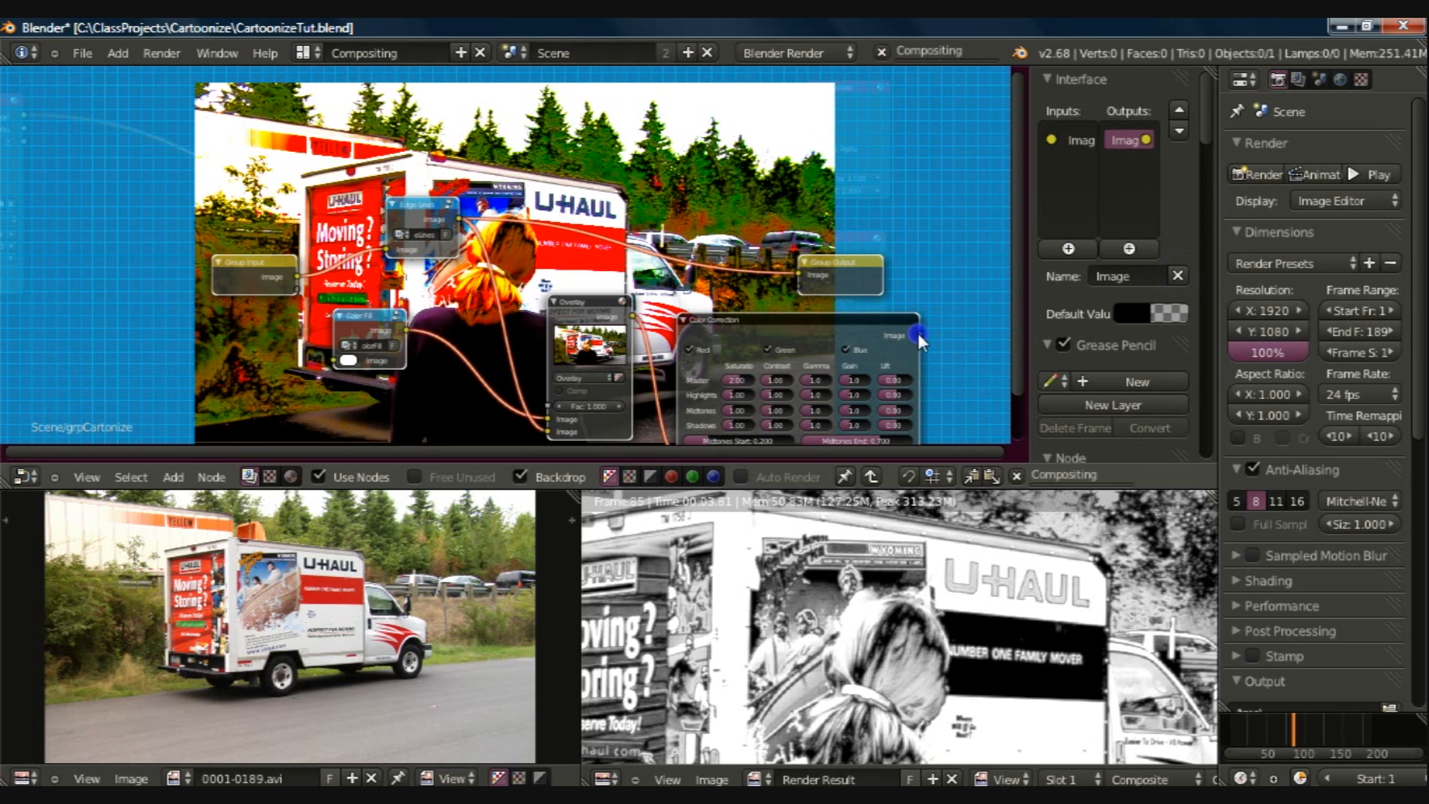
Step: Link Color Correction's Image output to the Group Output, and the Group Input's Image to the Color Fill node
{"action": "left_click_drag", "start_coordinate": [920, 335], "coordinate": [797, 280]}
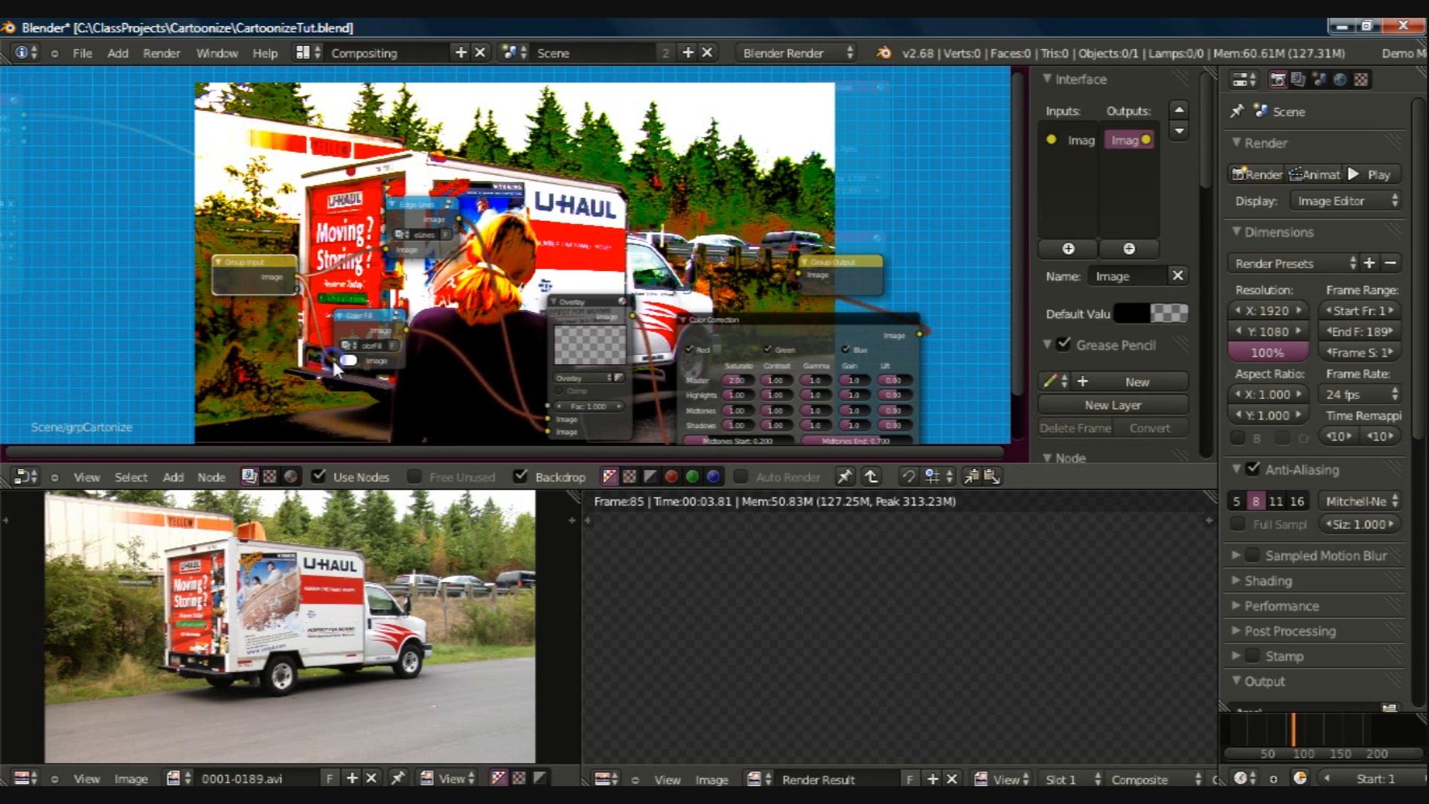
{"action": "left_click", "coordinate": [542, 299]}
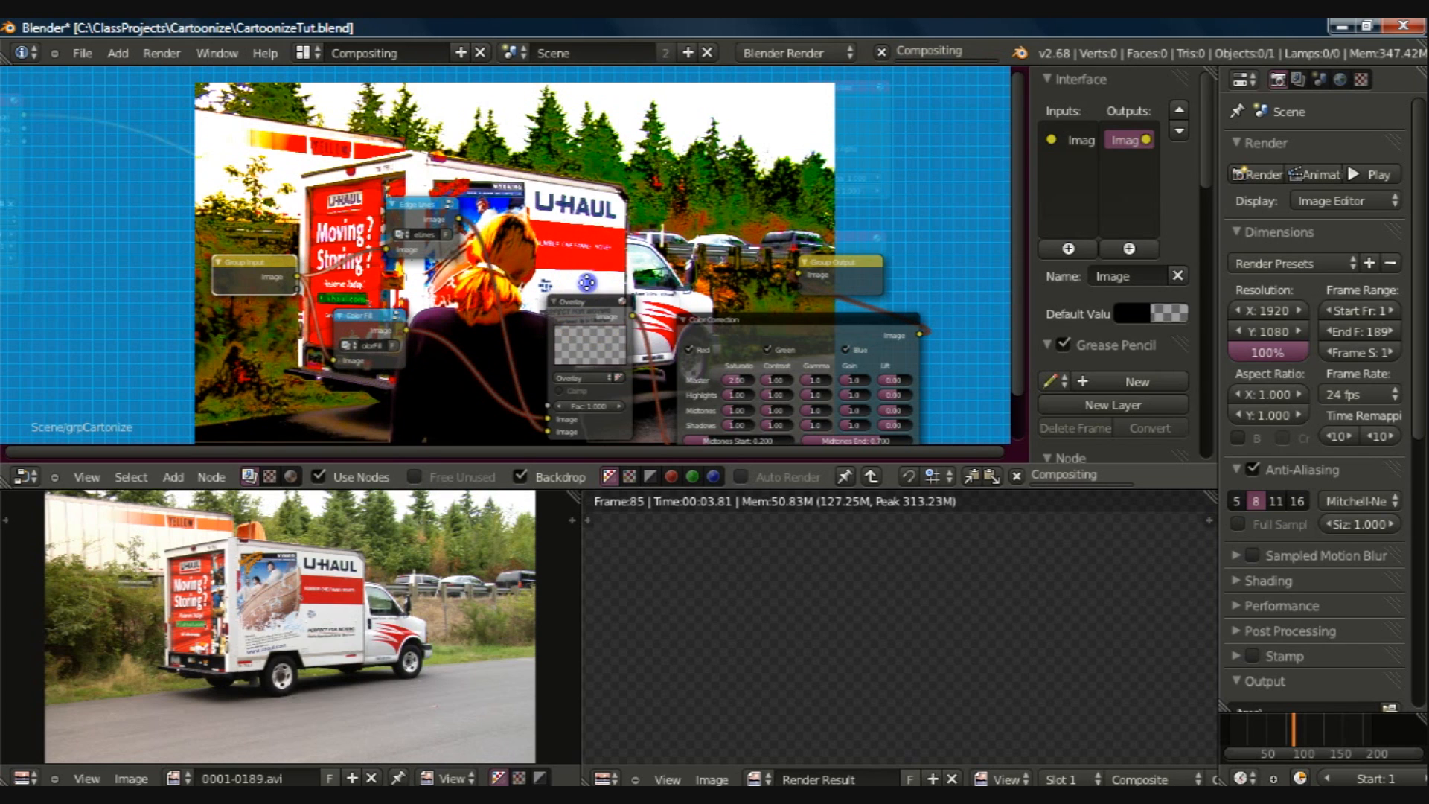
{"action": "scroll", "coordinate": [596, 337], "scroll_direction": "up", "scroll_amount": 1}
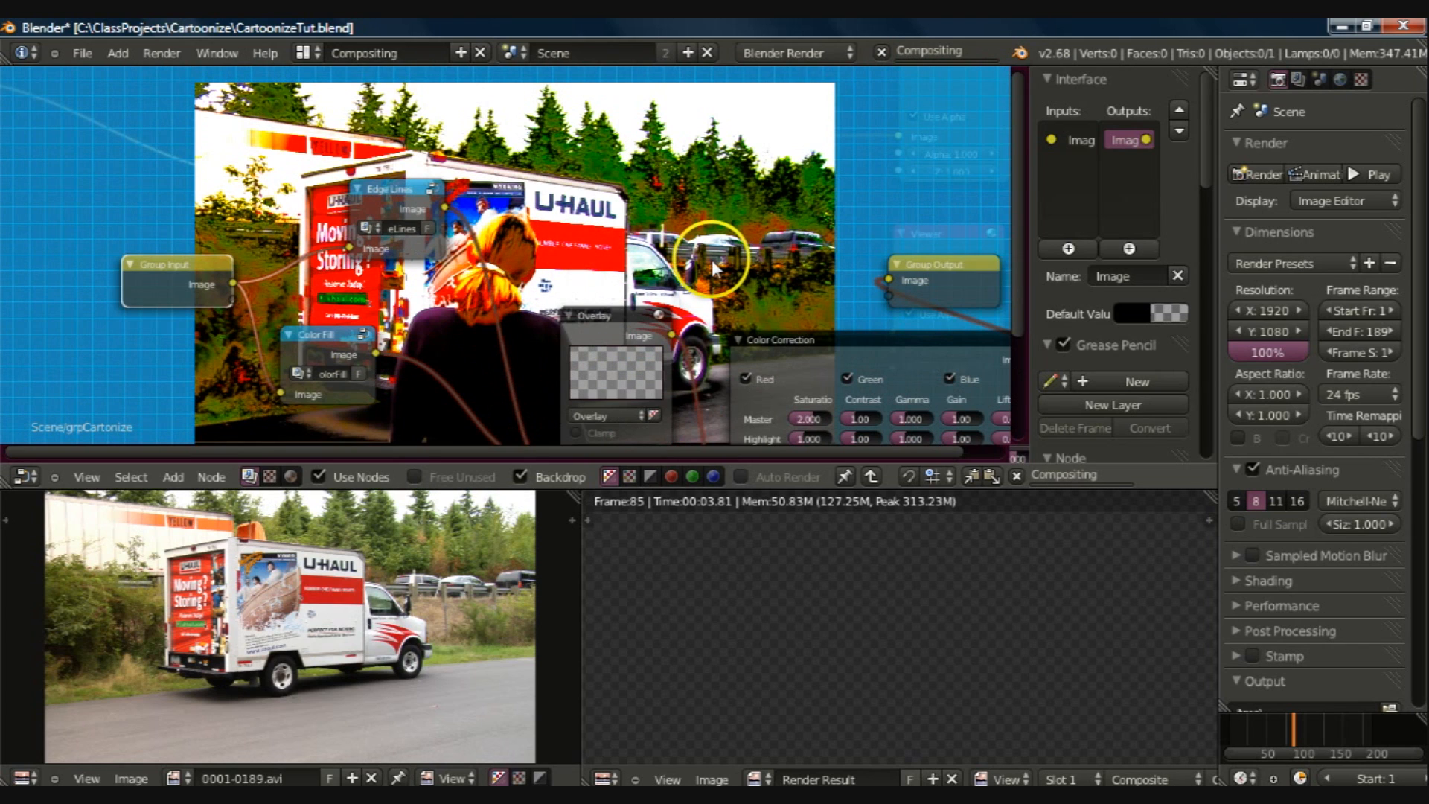
{"action": "middle_click_drag", "start_coordinate": [605, 158], "coordinate": [461, 56]}
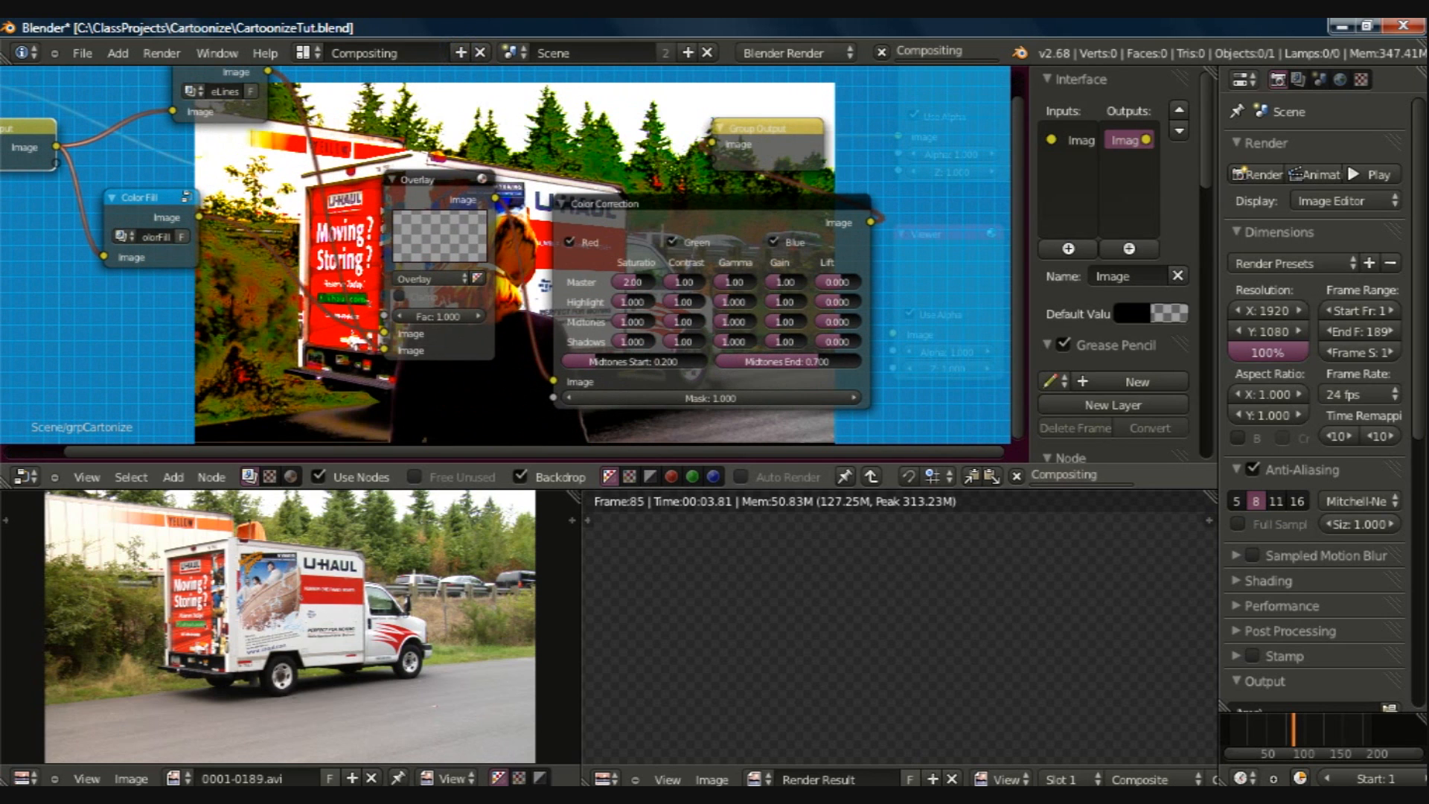
Step: Set the Default layout's image editor to show Render Result, and return to the Compositing layout
{"action": "key", "text": "ctrl+Right"}
{"action": "left_click", "coordinate": [174, 710]}
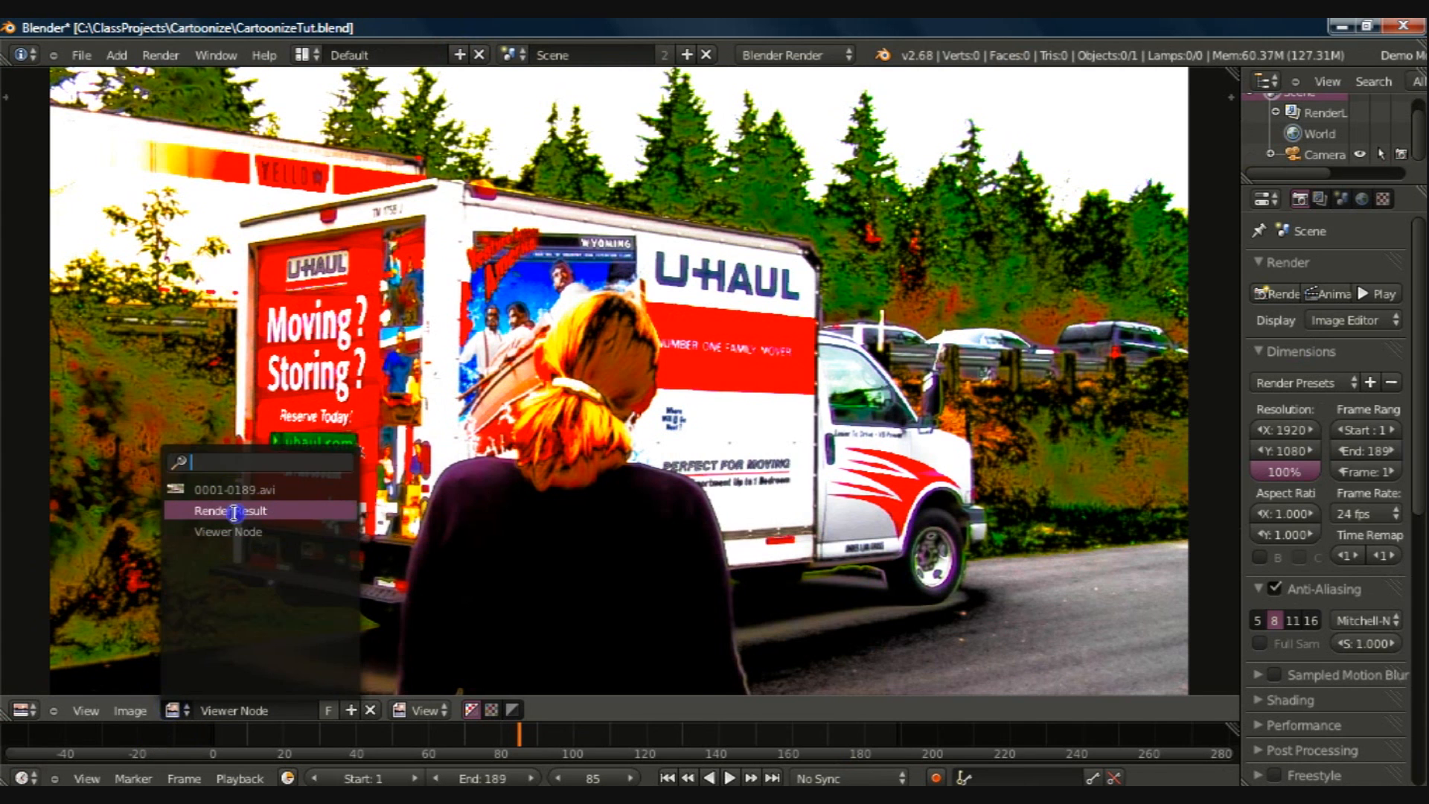
{"action": "left_click", "coordinate": [234, 512]}
{"action": "key", "text": "ctrl+Left"}
Step: Close the Cartonize group and link its Image output to the Viewer node
{"action": "left_click", "coordinate": [494, 294]}
{"action": "key", "text": "Tab"}
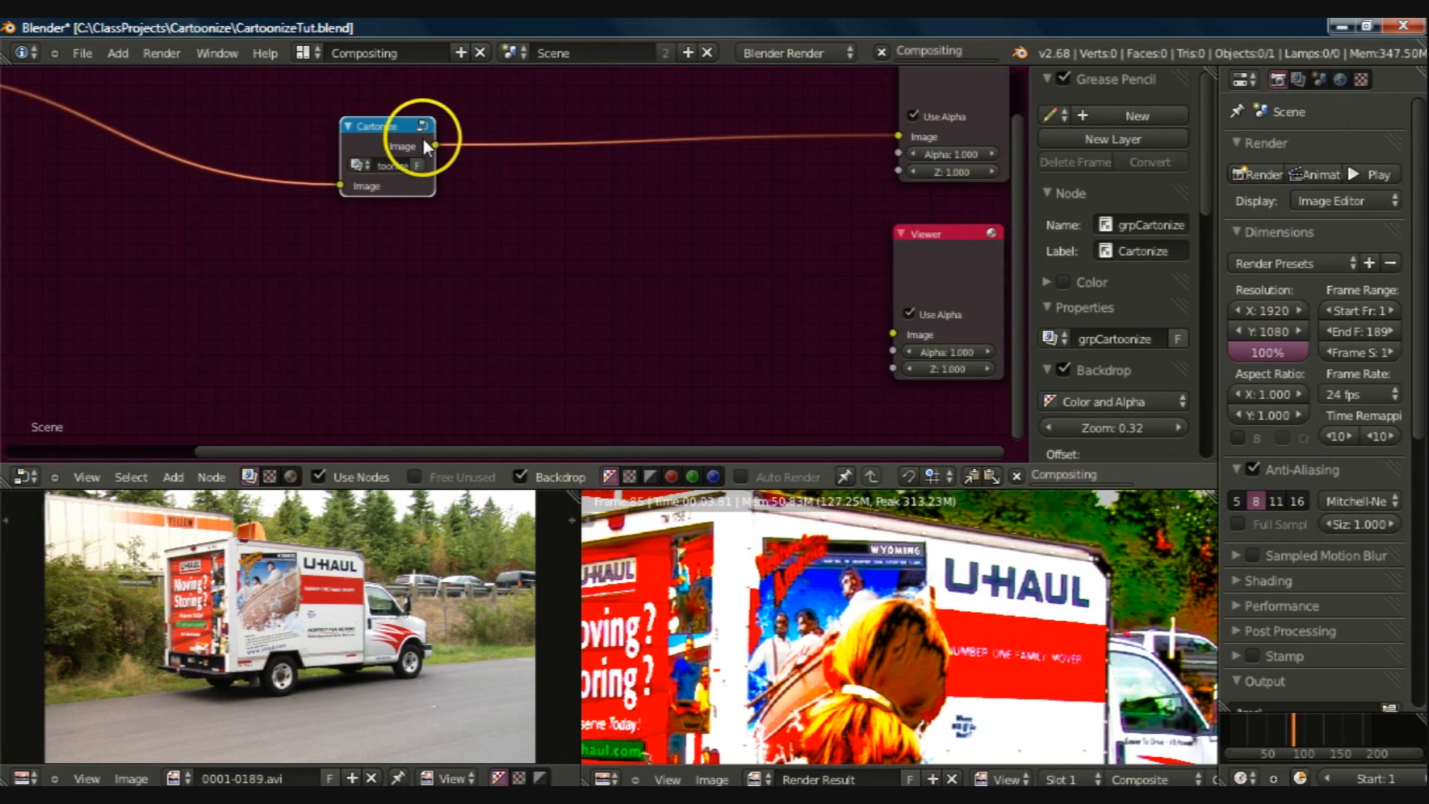
{"action": "left_click_drag", "start_coordinate": [861, 325], "coordinate": [642, 217]}
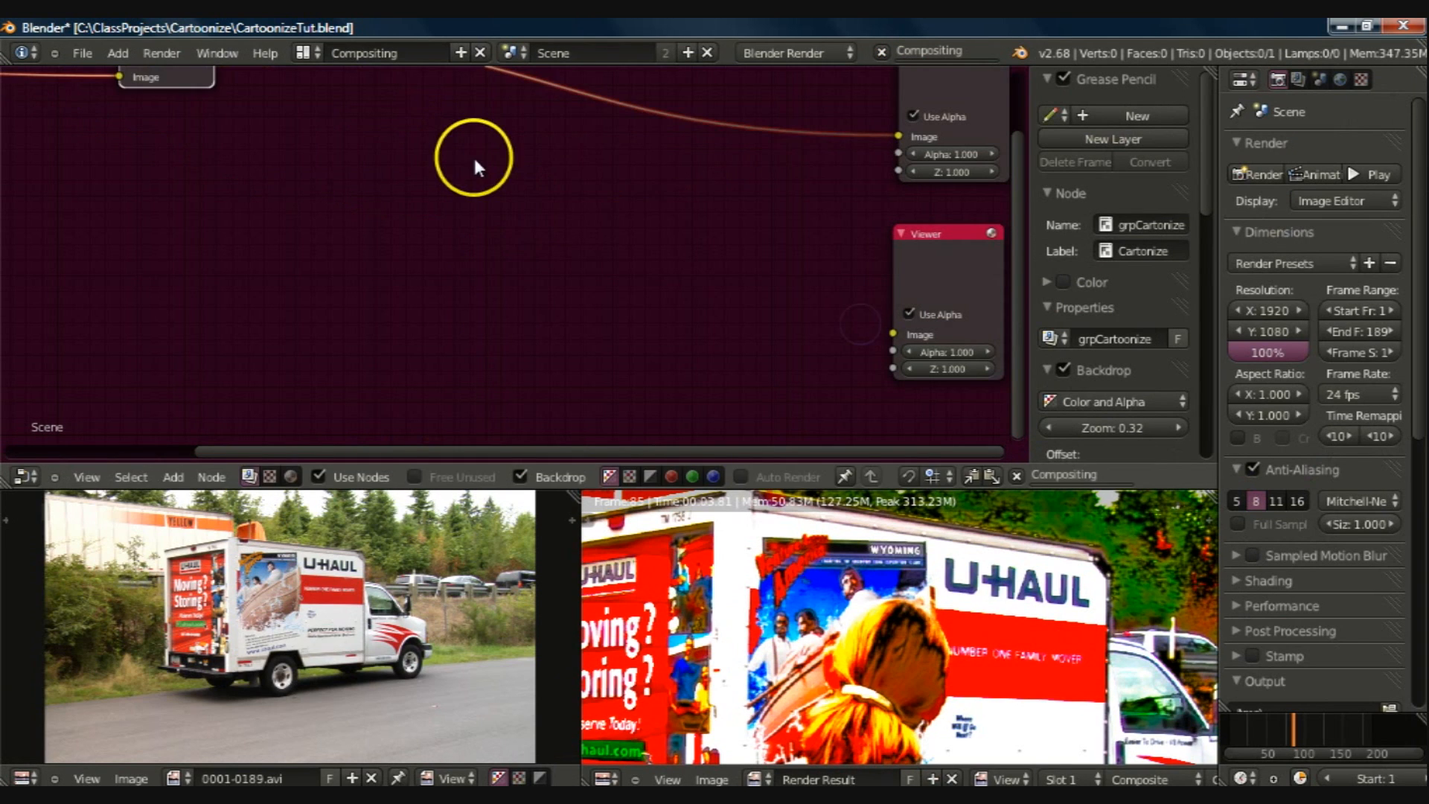
{"action": "scroll", "coordinate": [581, 237], "scroll_direction": "down", "scroll_amount": 2}
{"action": "left_click_drag", "start_coordinate": [305, 127], "coordinate": [792, 339]}
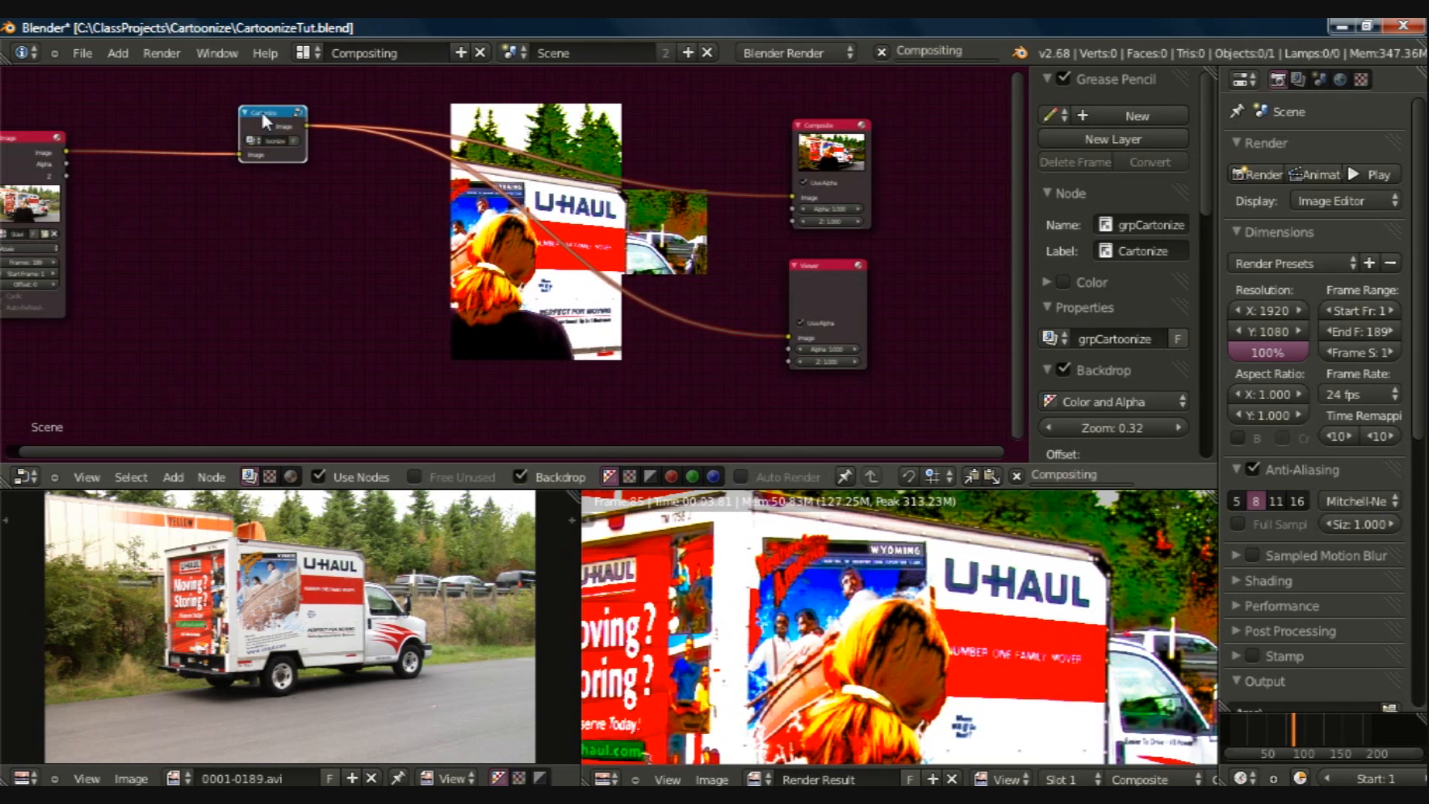
Step: Examine the Cartonize group node's connections and its full-size render result in the Default layout
{"action": "middle_click_drag", "start_coordinate": [262, 114], "coordinate": [500, 238]}
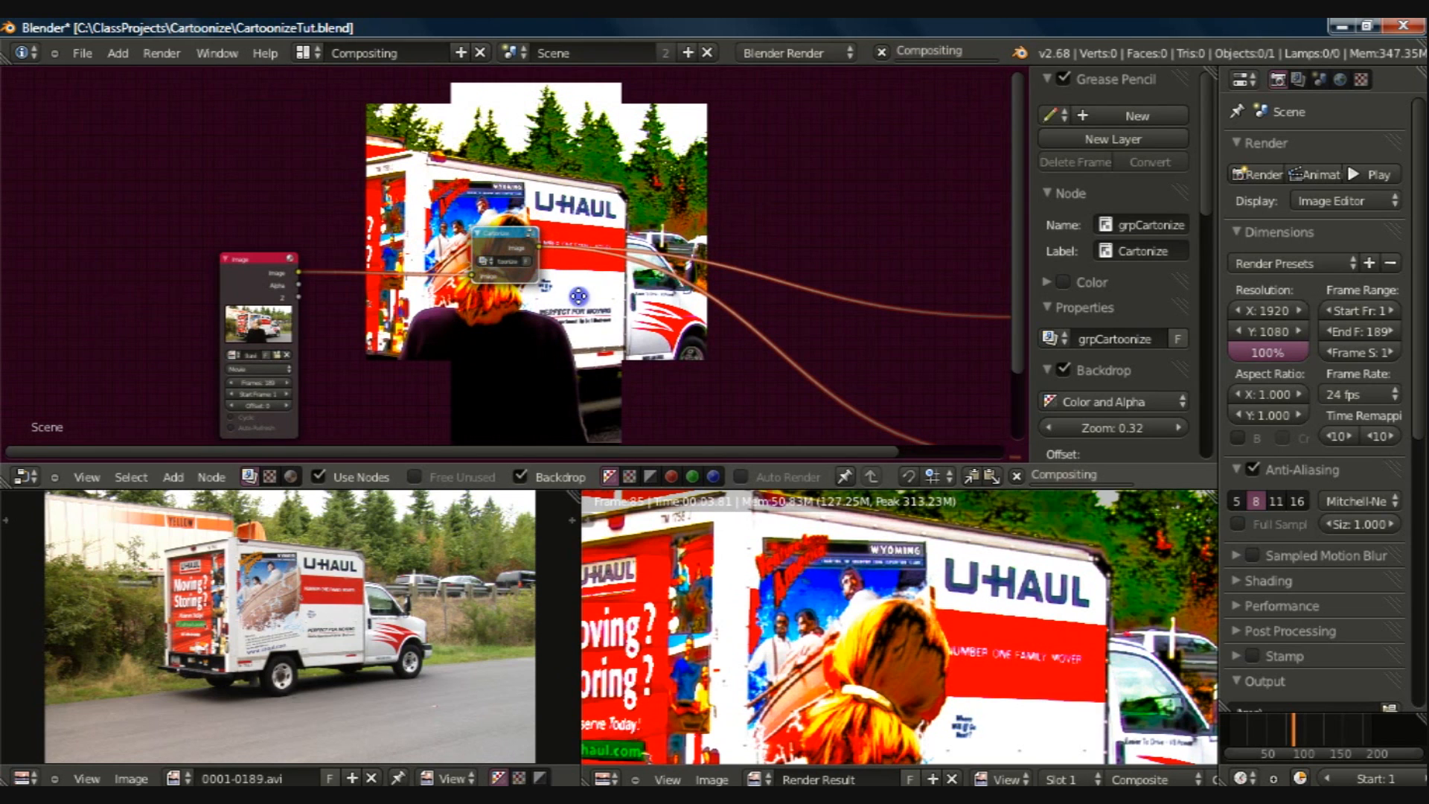
{"action": "scroll", "coordinate": [578, 364], "scroll_direction": "up", "scroll_amount": 1}
{"action": "scroll", "coordinate": [578, 364], "scroll_direction": "up", "scroll_amount": 1}
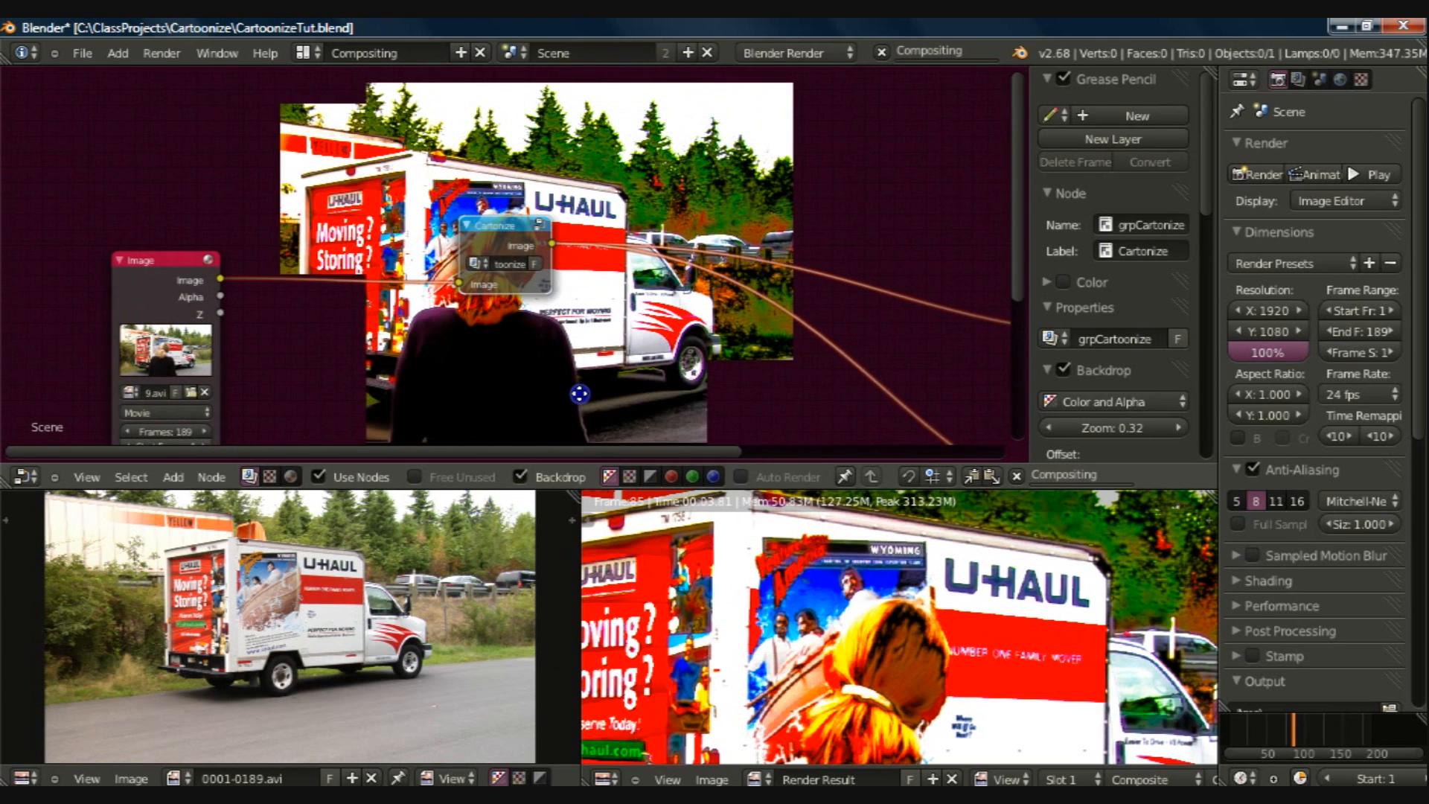
{"action": "scroll", "coordinate": [580, 394], "scroll_direction": "up", "scroll_amount": 2}
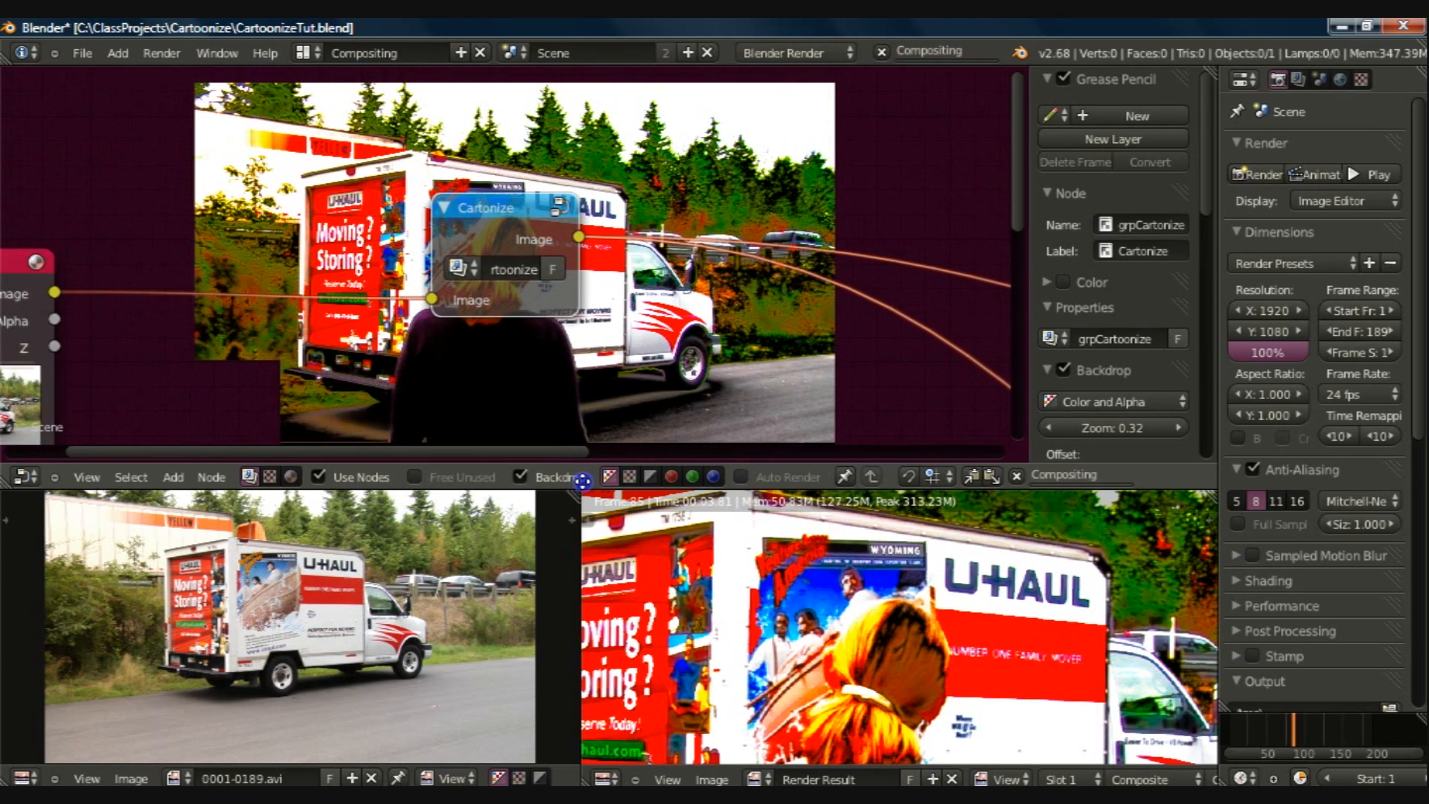
{"action": "scroll", "coordinate": [506, 260], "scroll_direction": "up", "scroll_amount": 1}
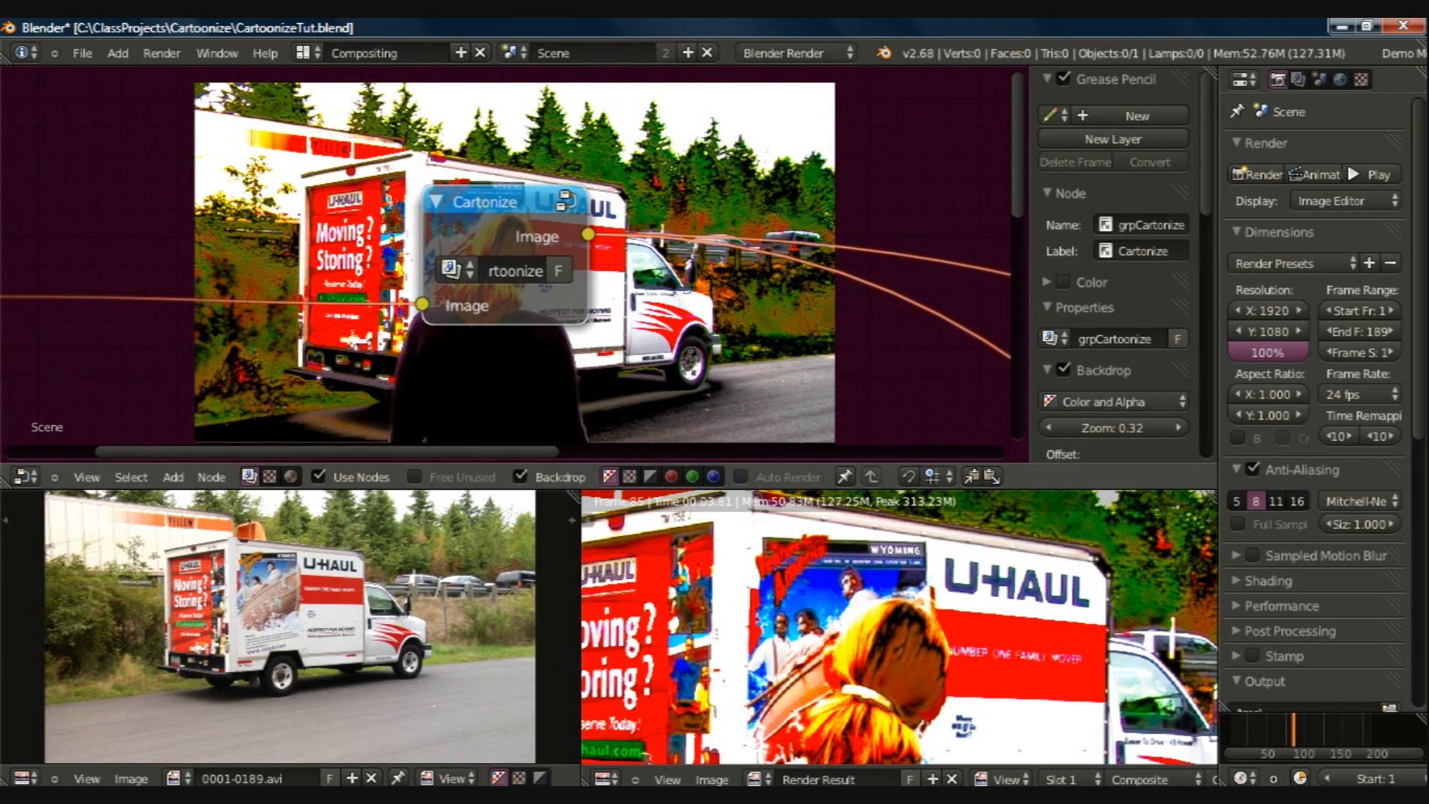
{"action": "key", "text": "ctrl+Right"}
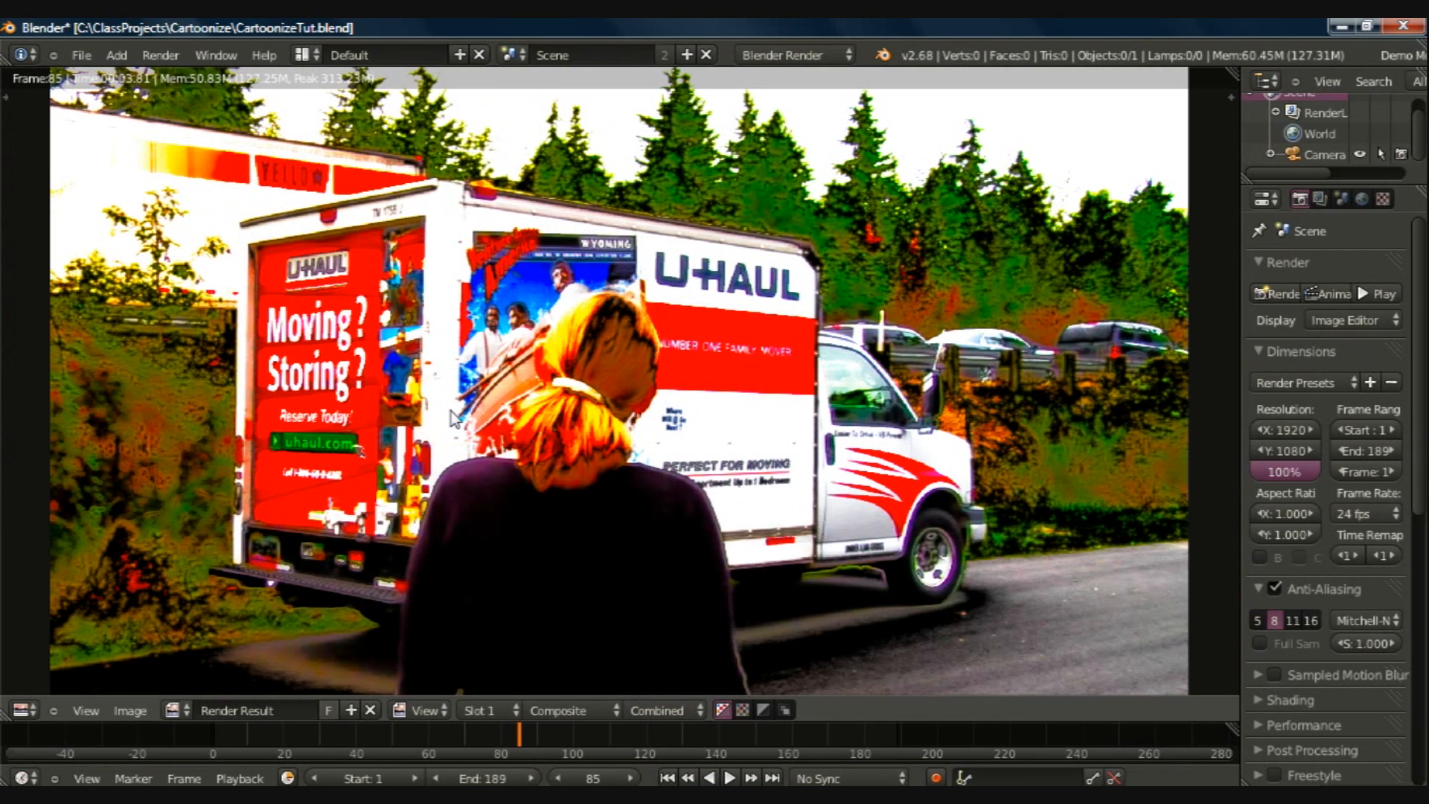